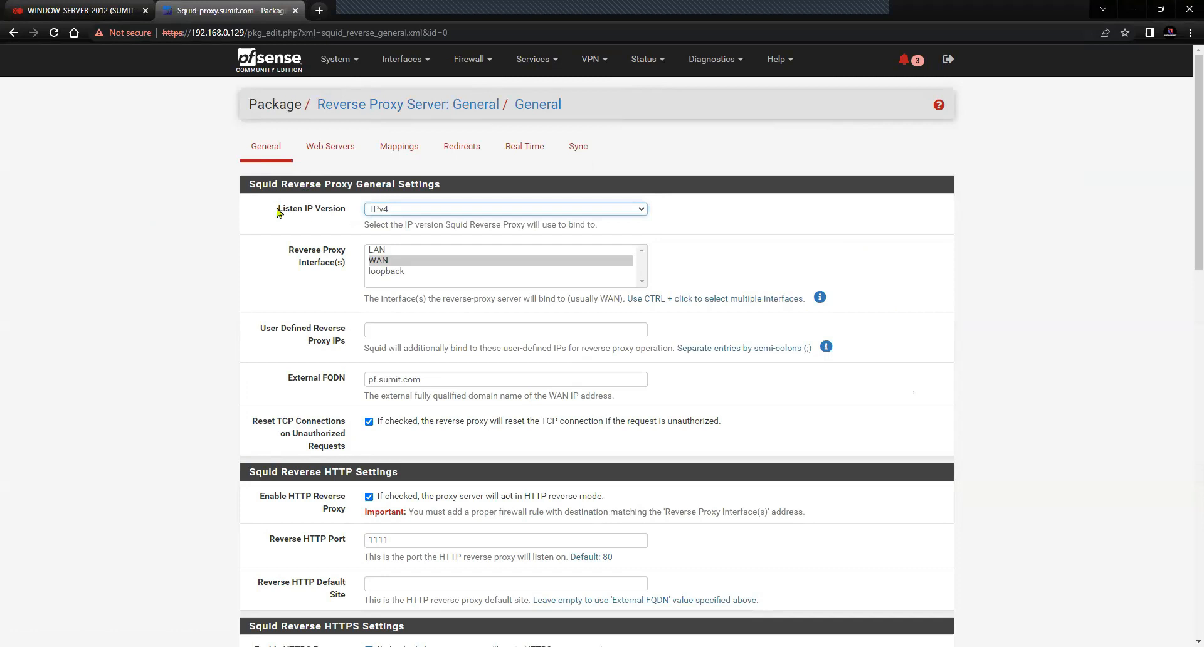
{"action": "left_click_drag", "start_coordinate": [274, 210], "coordinate": [426, 210]}
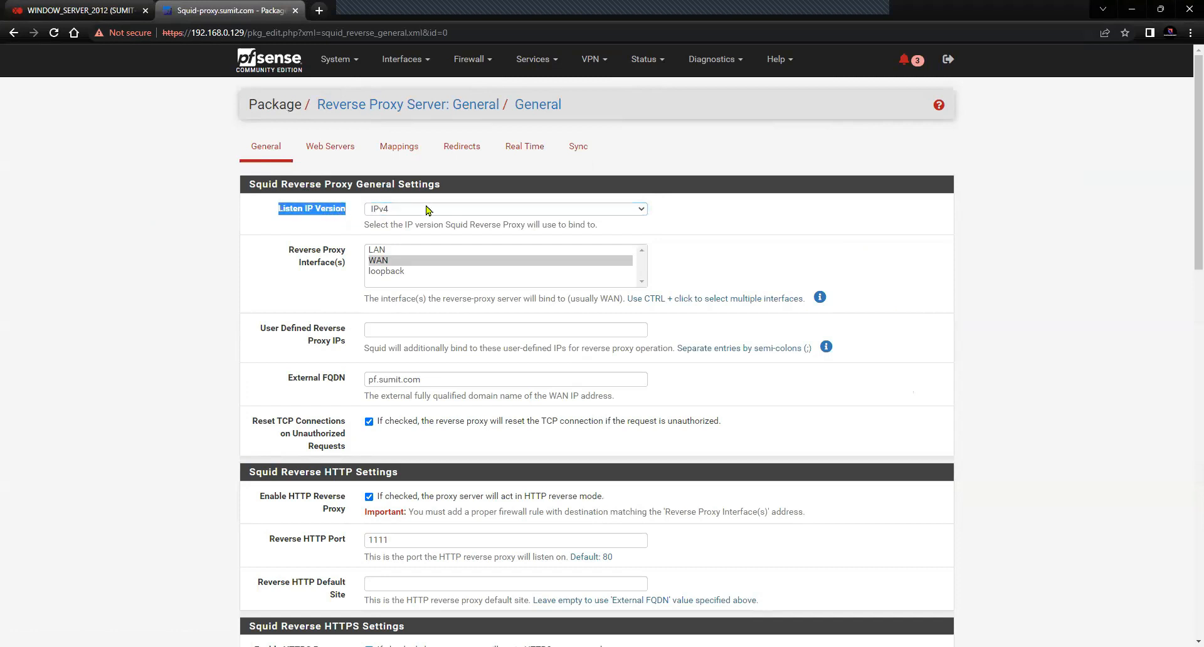
{"action": "left_click", "coordinate": [424, 210]}
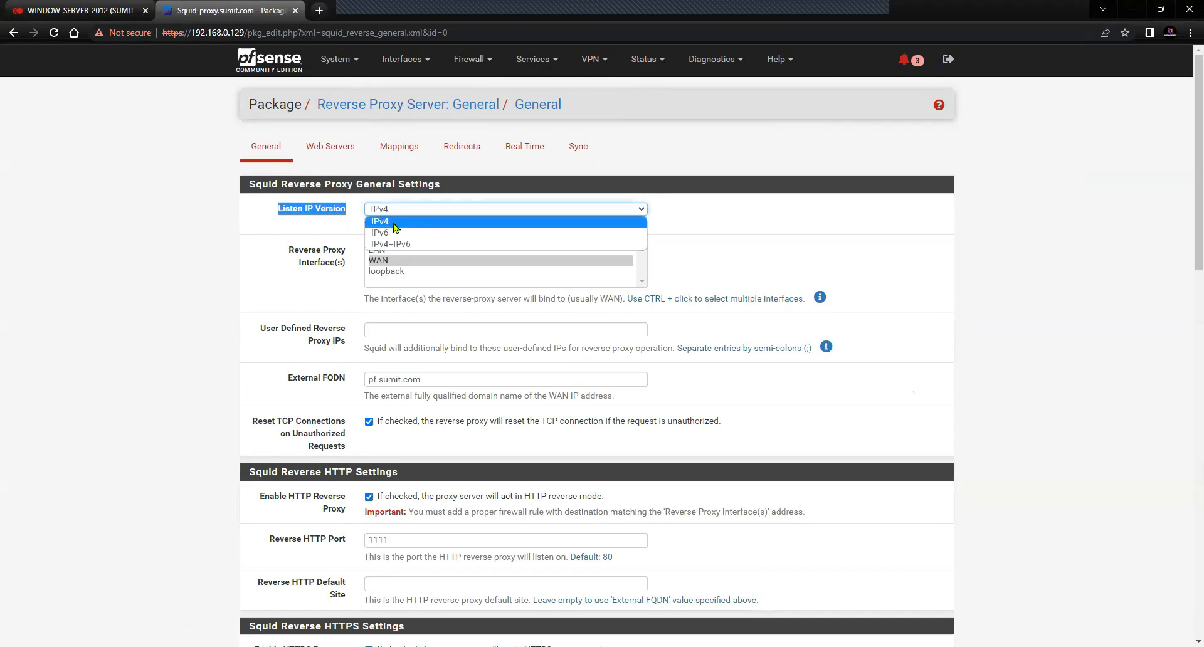
{"action": "left_click", "coordinate": [364, 238]}
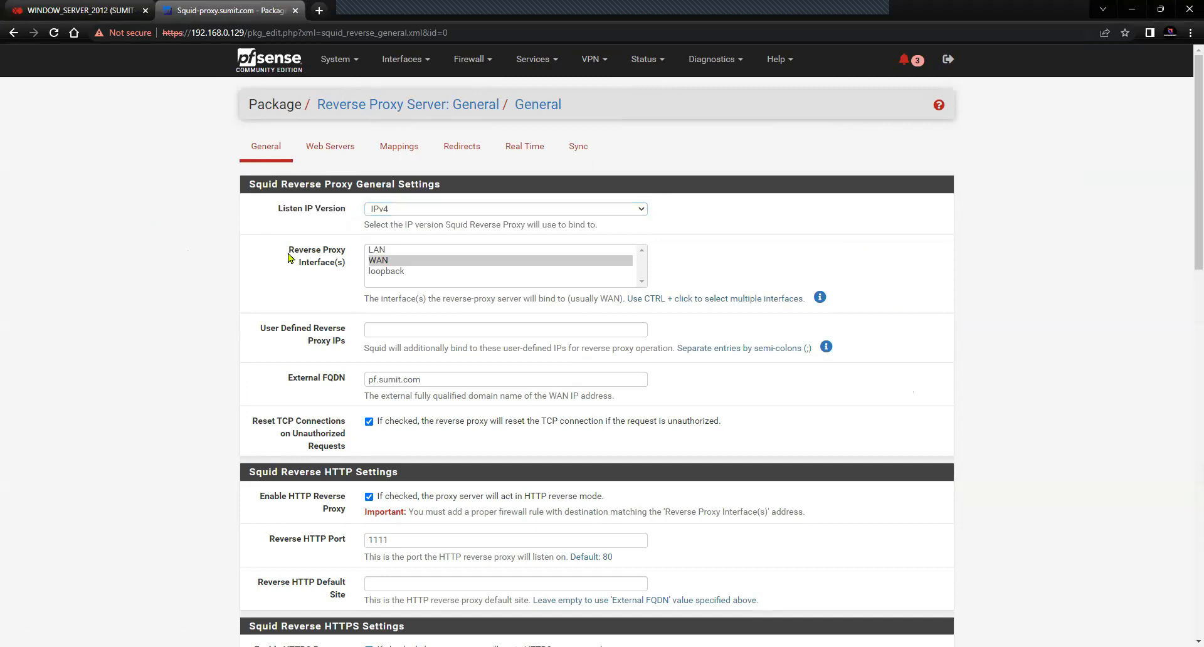
{"action": "left_click_drag", "start_coordinate": [288, 256], "coordinate": [351, 268]}
{"action": "left_click", "coordinate": [333, 292]}
{"action": "left_click", "coordinate": [385, 266]}
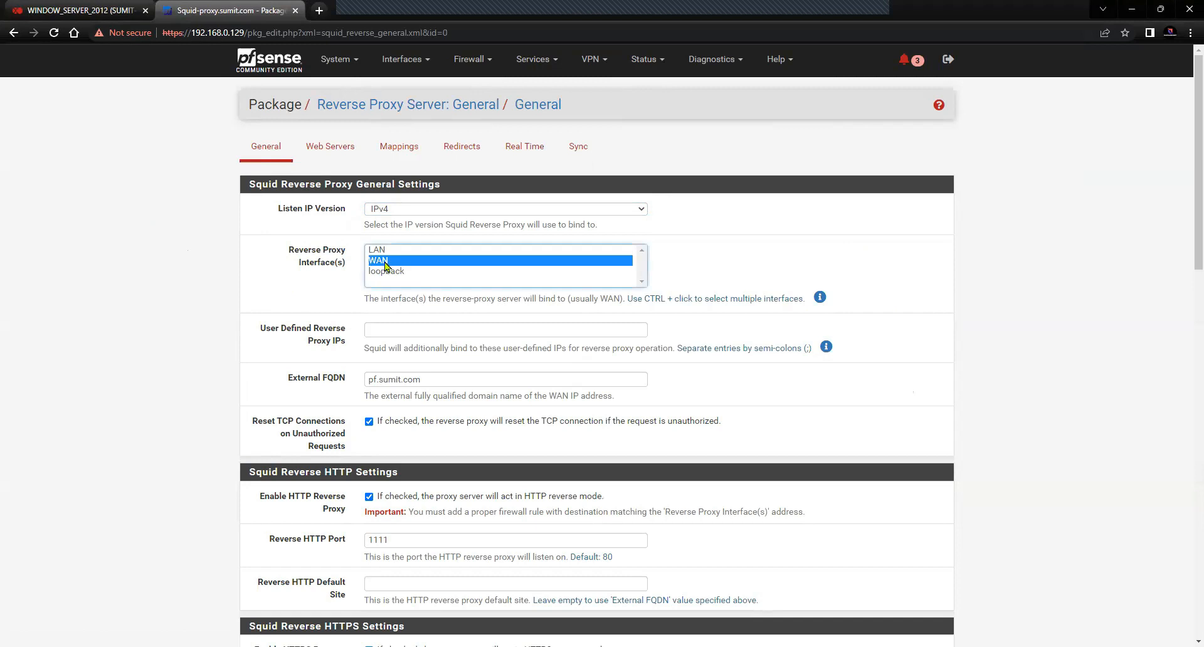
{"action": "left_click", "coordinate": [271, 62]}
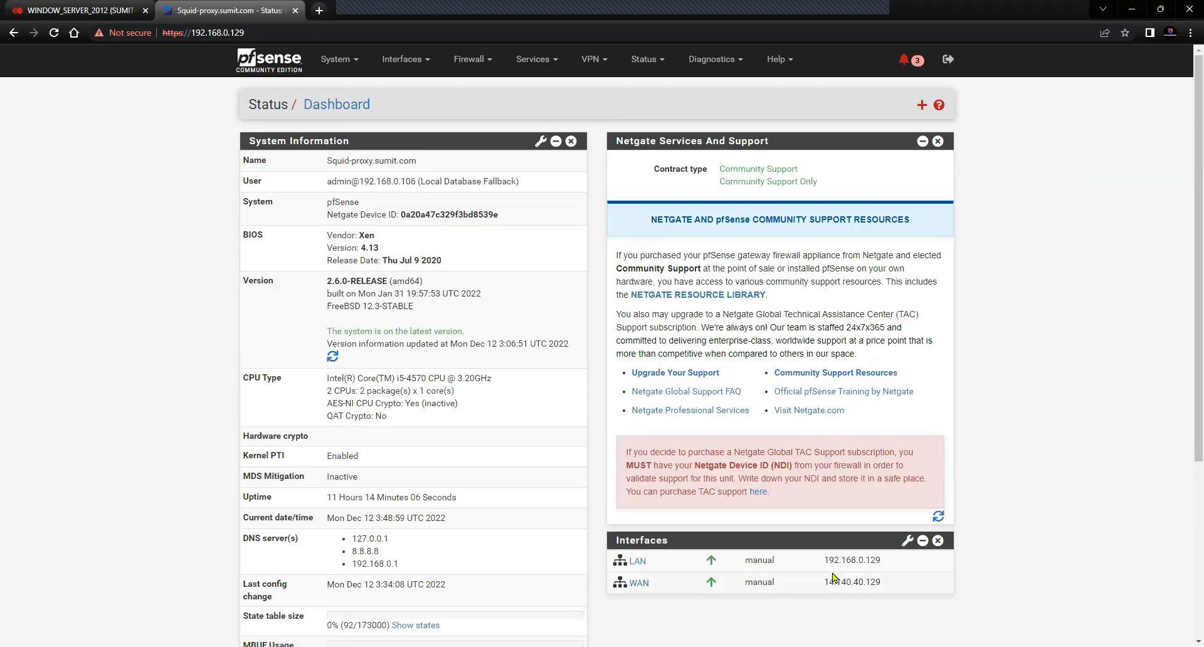
{"action": "left_click_drag", "start_coordinate": [823, 583], "coordinate": [891, 584]}
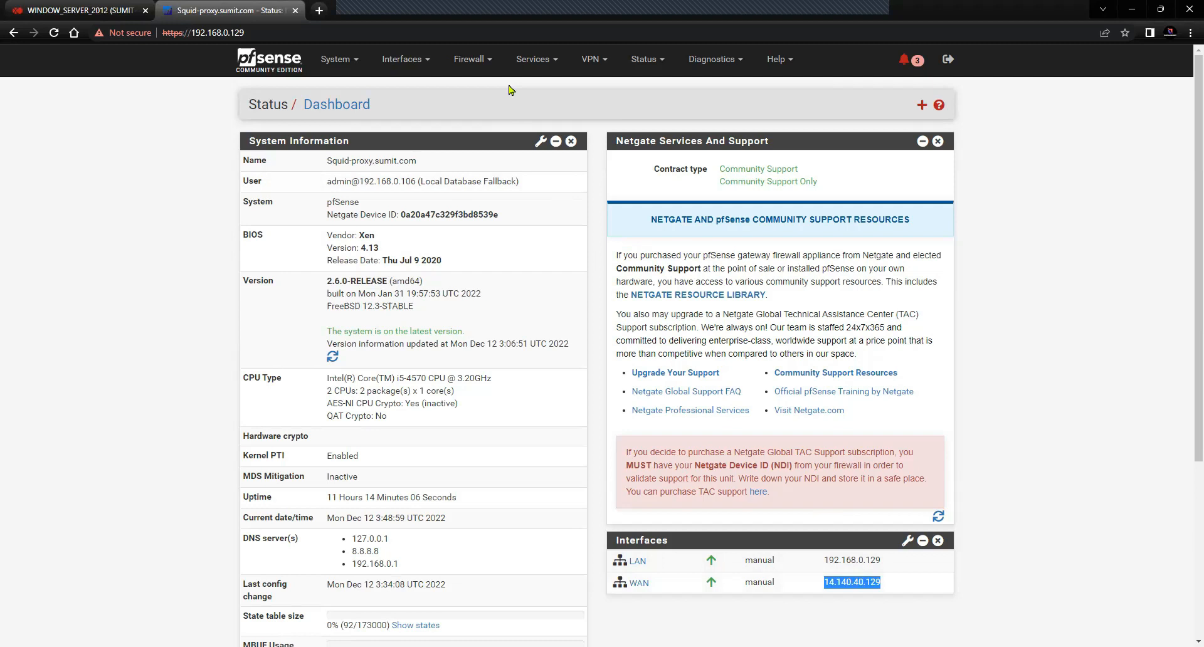
{"action": "left_click", "coordinate": [533, 59]}
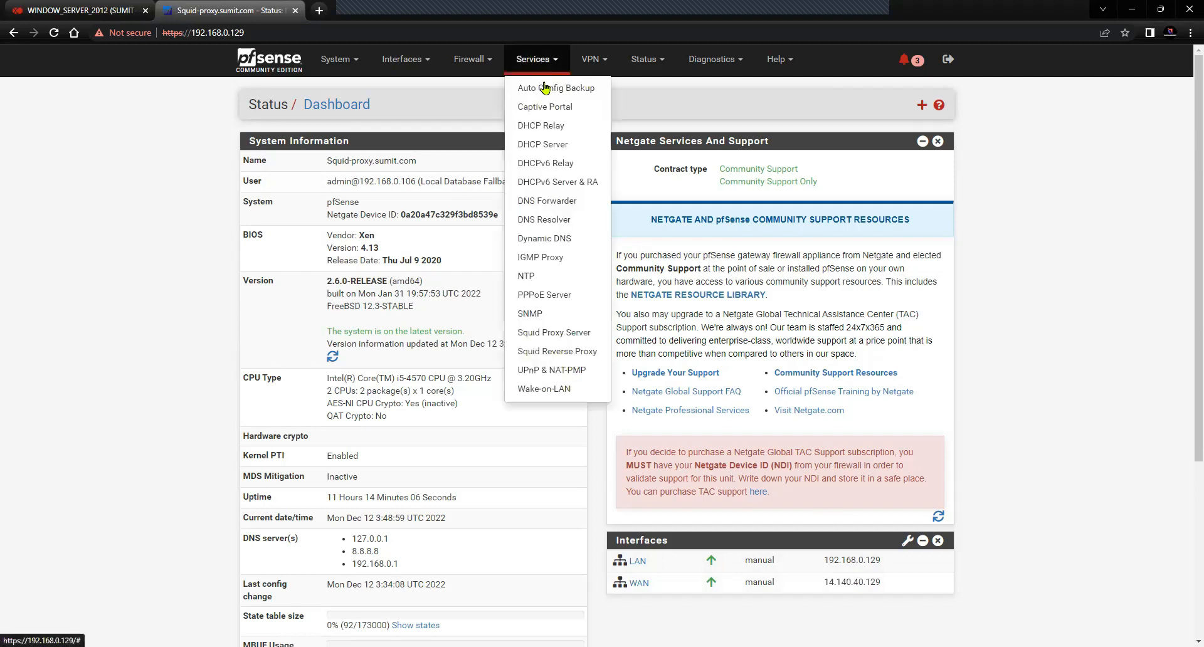
{"action": "left_click", "coordinate": [569, 353]}
{"action": "left_click", "coordinate": [387, 262]}
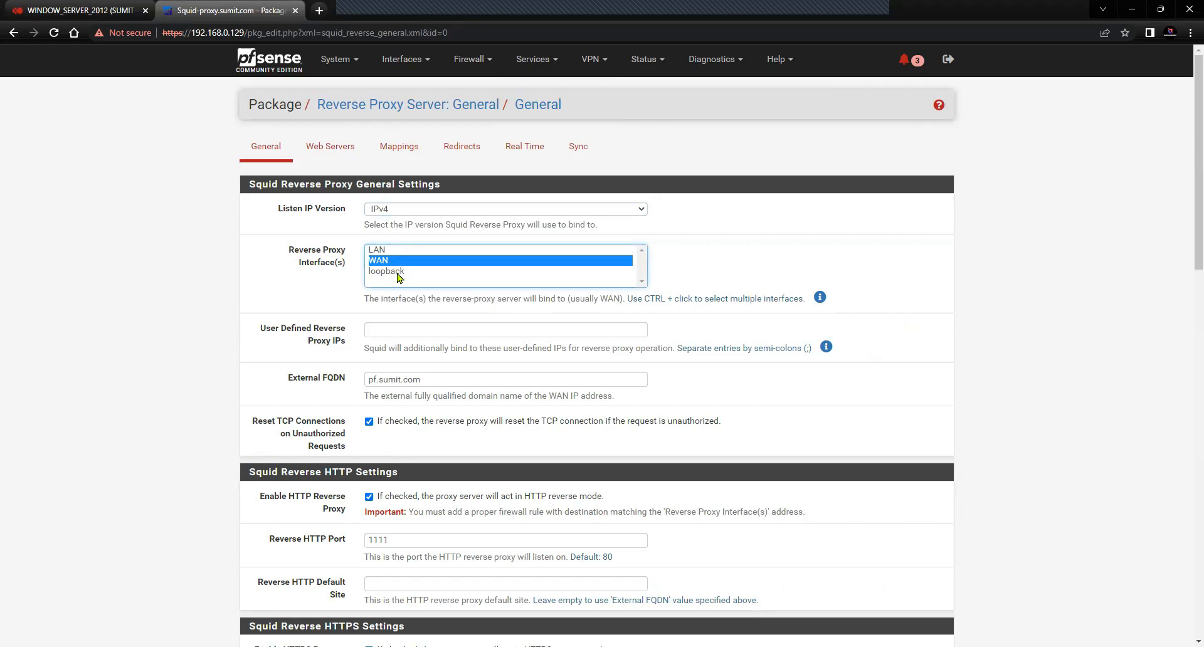
{"action": "scroll", "coordinate": [401, 282], "scroll_direction": "down", "scroll_amount": 1}
{"action": "left_click_drag", "start_coordinate": [278, 323], "coordinate": [619, 344]}
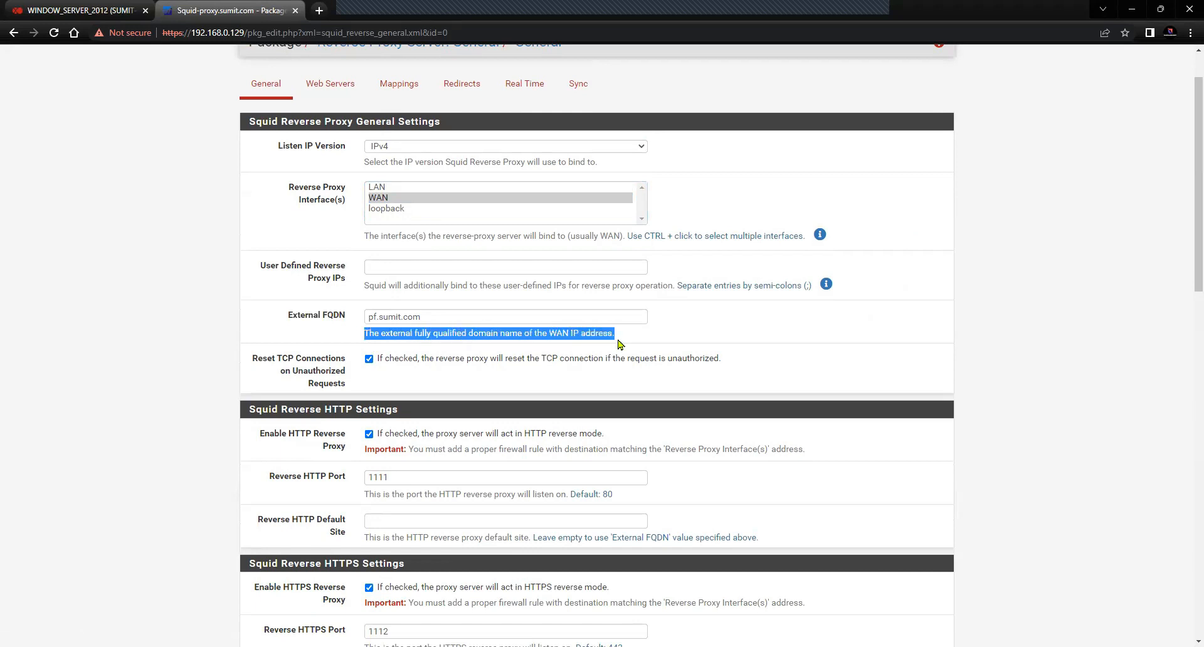
{"action": "left_click", "coordinate": [675, 336]}
{"action": "left_click_drag", "start_coordinate": [365, 337], "coordinate": [624, 341]}
{"action": "scroll", "coordinate": [247, 91], "scroll_direction": "up", "scroll_amount": 1}
{"action": "left_click", "coordinate": [257, 72]}
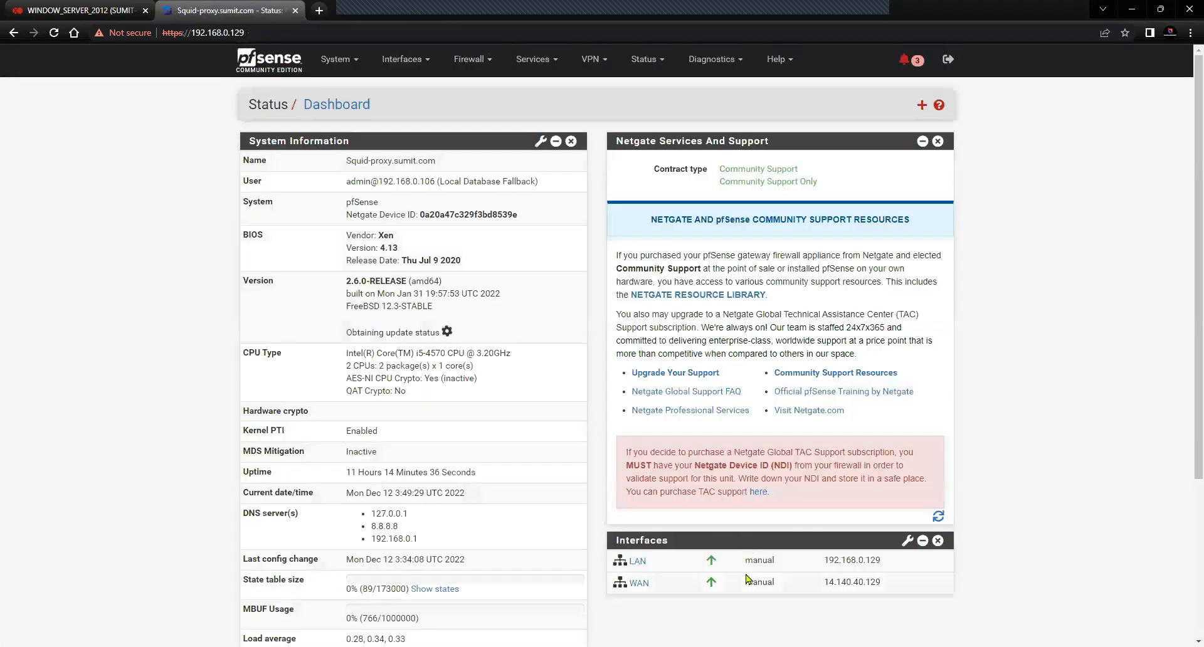
{"action": "double_click", "coordinate": [860, 584]}
{"action": "left_click", "coordinate": [515, 297]}
{"action": "left_click", "coordinate": [533, 59]}
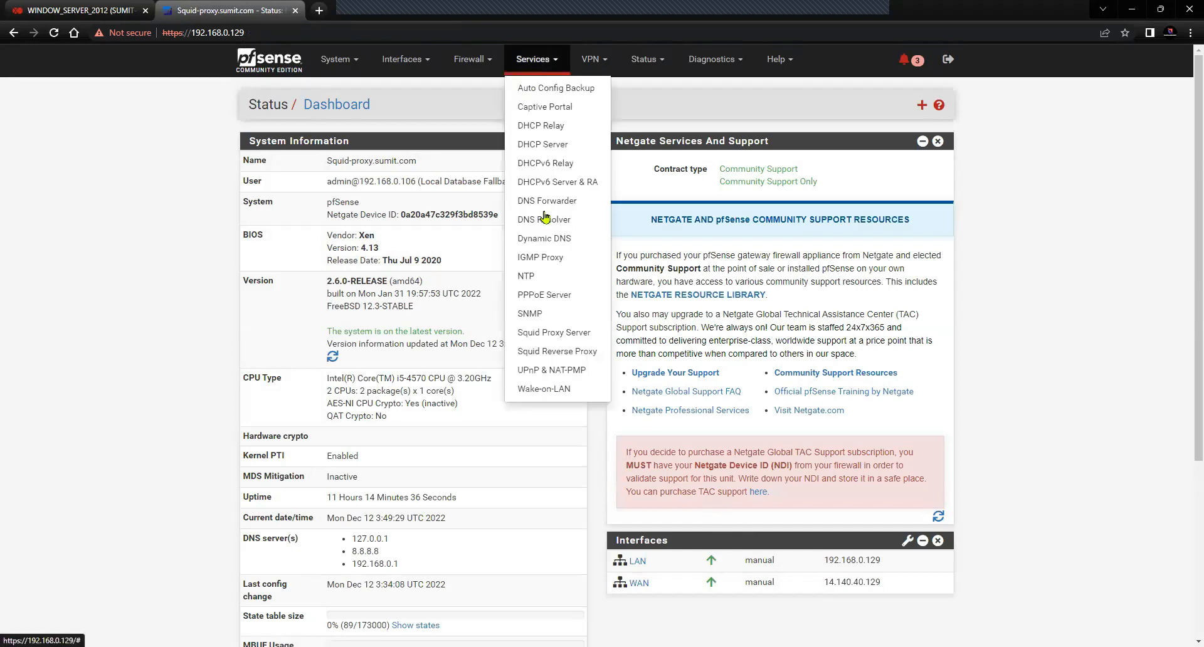
{"action": "left_click", "coordinate": [557, 351]}
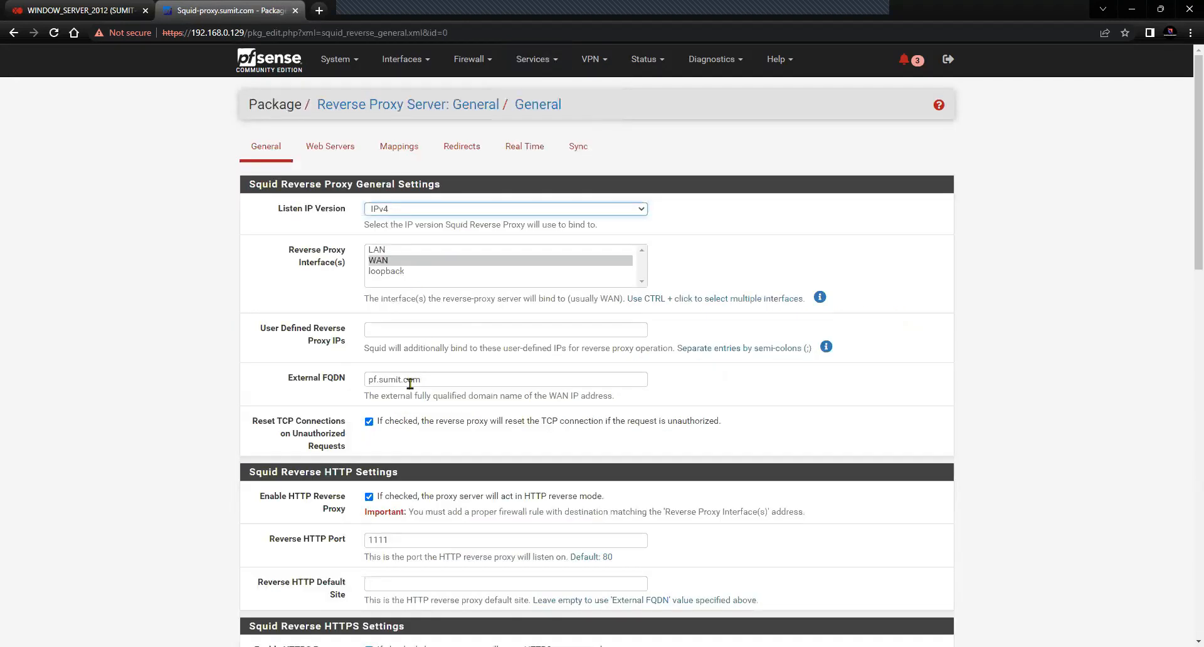
{"action": "left_click_drag", "start_coordinate": [439, 380], "coordinate": [362, 381]}
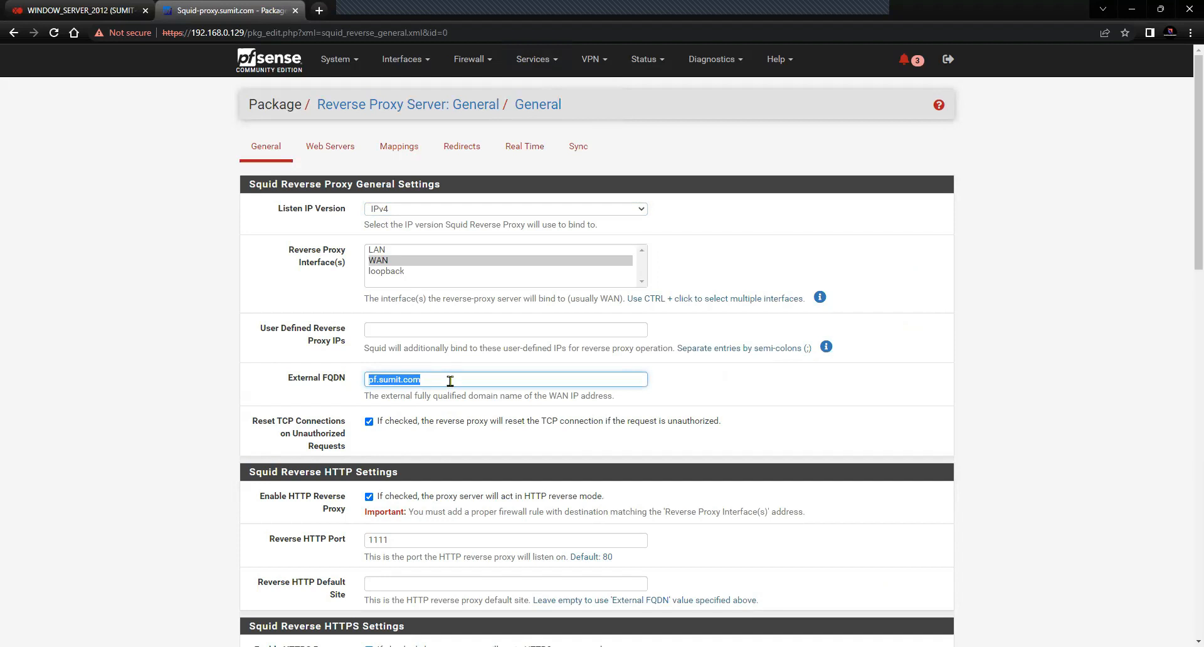
{"action": "left_click", "coordinate": [248, 386]}
{"action": "left_click_drag", "start_coordinate": [428, 381], "coordinate": [358, 395]}
{"action": "left_click_drag", "start_coordinate": [550, 399], "coordinate": [656, 403]}
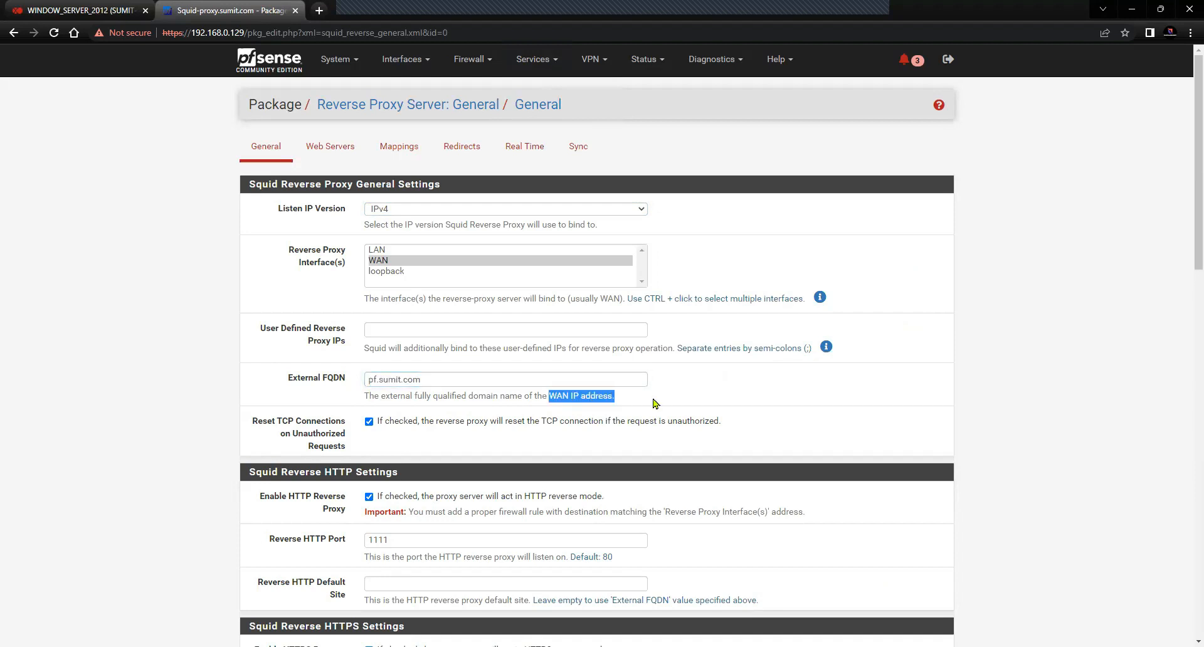
{"action": "left_click", "coordinate": [703, 405]}
{"action": "scroll", "coordinate": [704, 404], "scroll_direction": "down", "scroll_amount": 1}
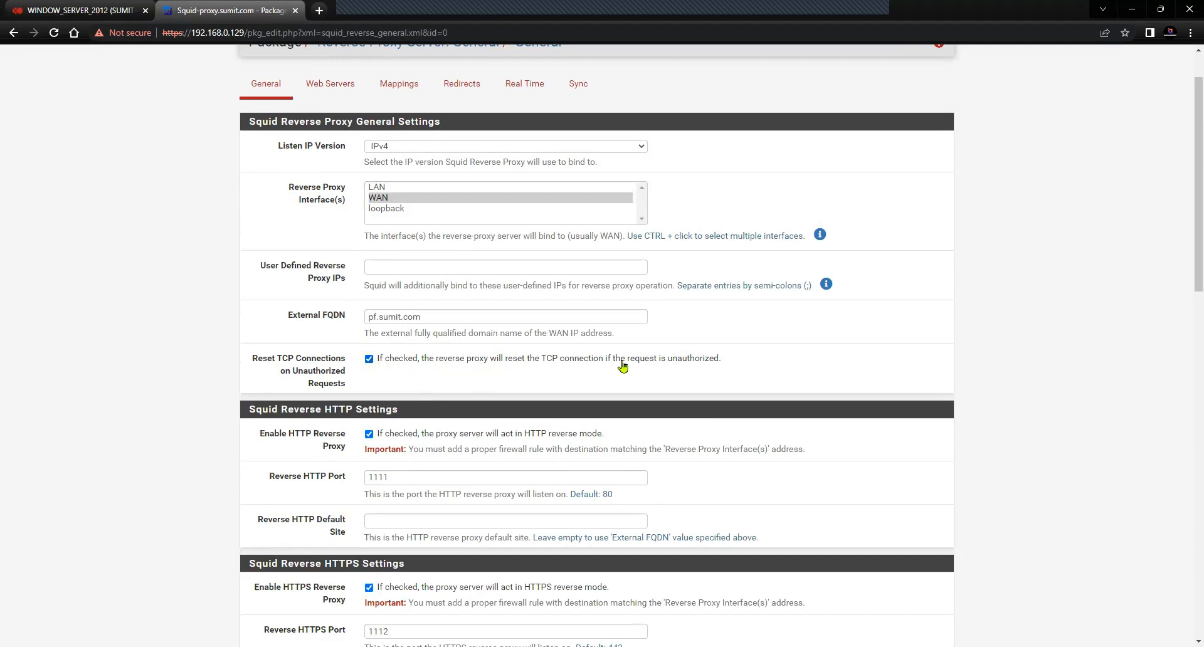
{"action": "left_click_drag", "start_coordinate": [738, 361], "coordinate": [385, 371]}
{"action": "scroll", "coordinate": [426, 419], "scroll_direction": "down", "scroll_amount": 2}
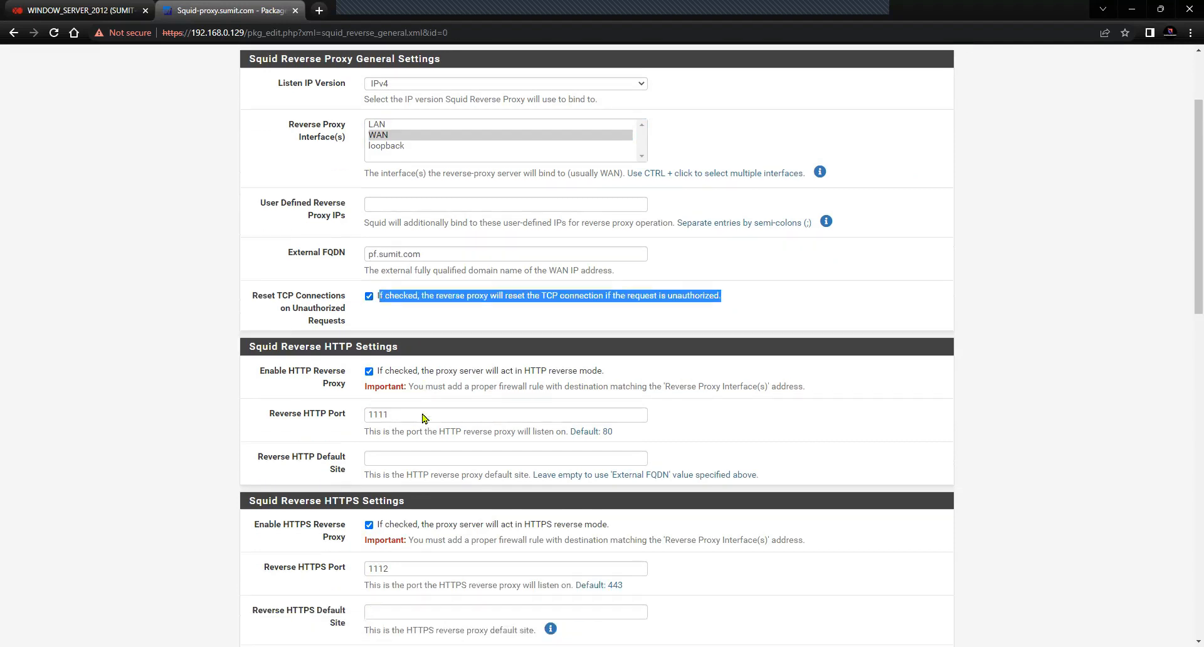
{"action": "left_click_drag", "start_coordinate": [394, 285], "coordinate": [248, 287]}
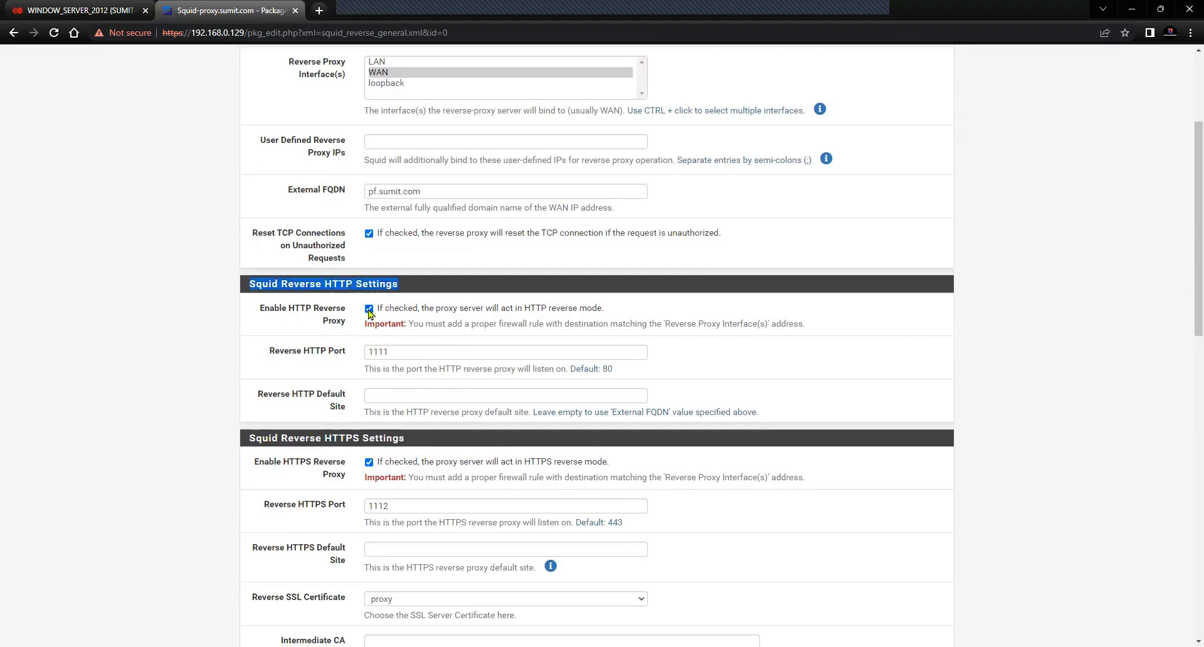
{"action": "left_click_drag", "start_coordinate": [346, 355], "coordinate": [268, 358]}
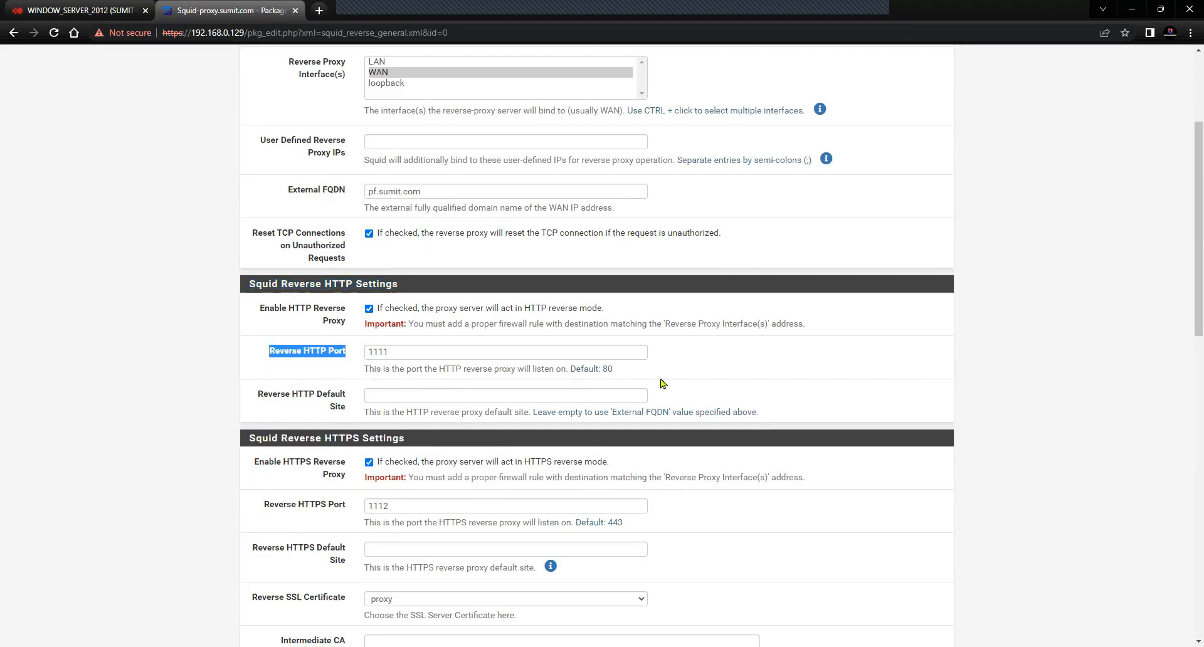
{"action": "left_click_drag", "start_coordinate": [615, 370], "coordinate": [598, 370]}
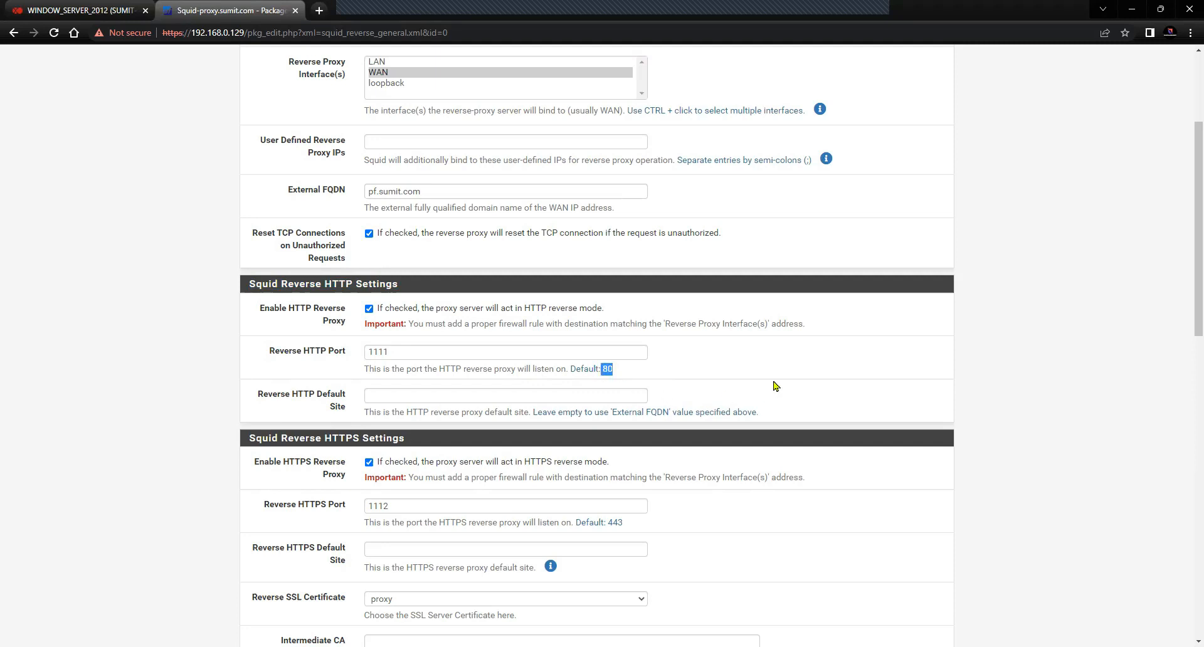
Change the Reverse HTTP port to 80 and save the reverse proxy settings
{"action": "scroll", "coordinate": [776, 385], "scroll_direction": "up", "scroll_amount": 3}
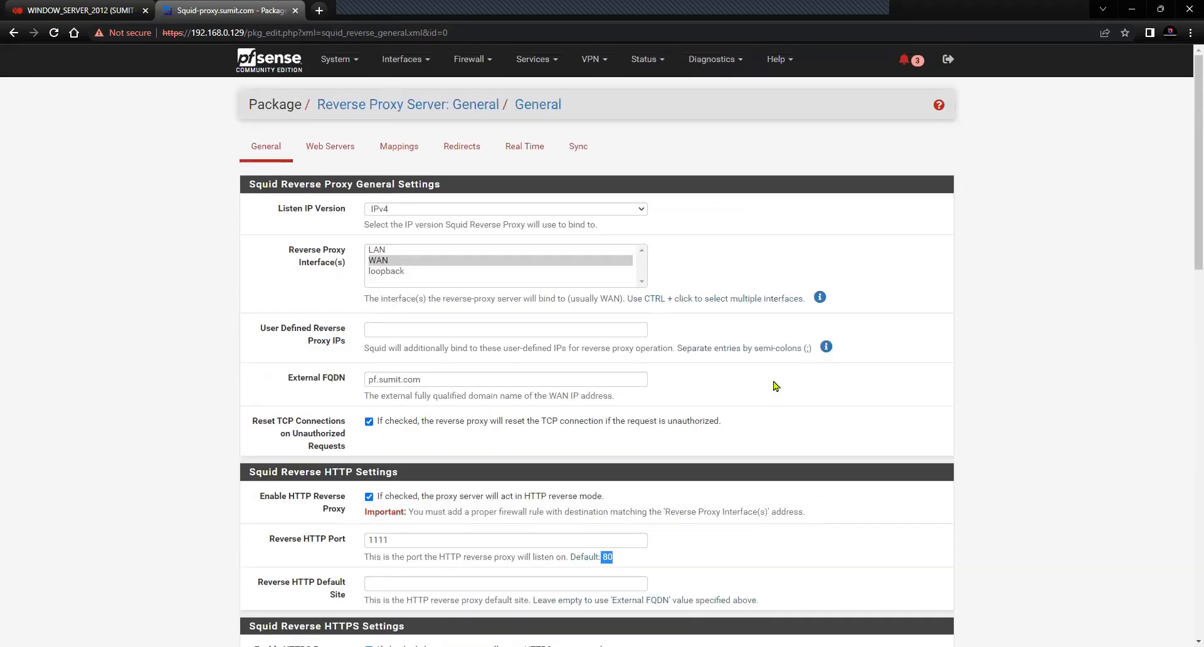
{"action": "scroll", "coordinate": [776, 386], "scroll_direction": "down", "scroll_amount": 4}
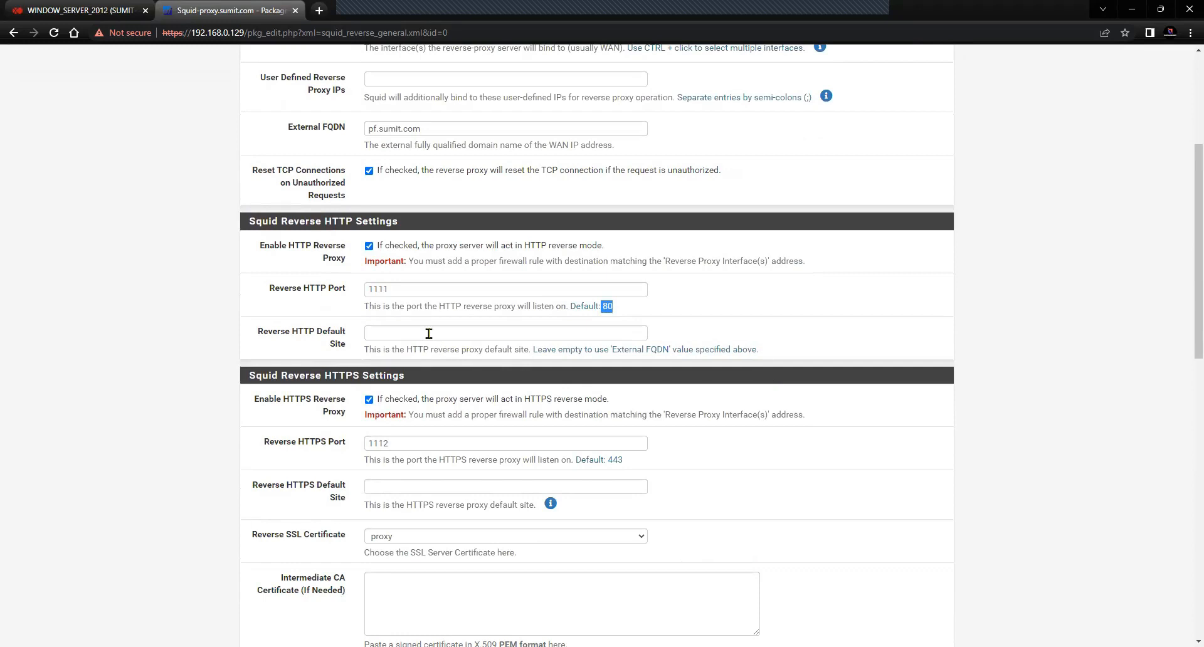
{"action": "left_click", "coordinate": [314, 295]}
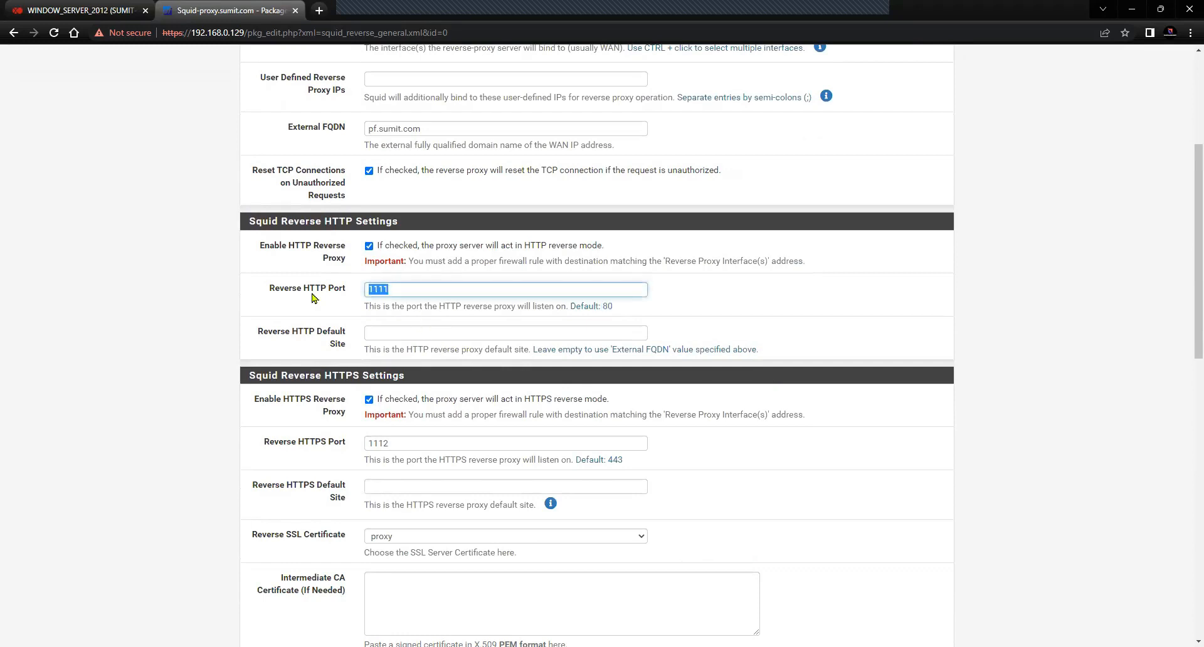
{"action": "type", "text": "80"}
{"action": "scroll", "coordinate": [495, 480], "scroll_direction": "down", "scroll_amount": 8}
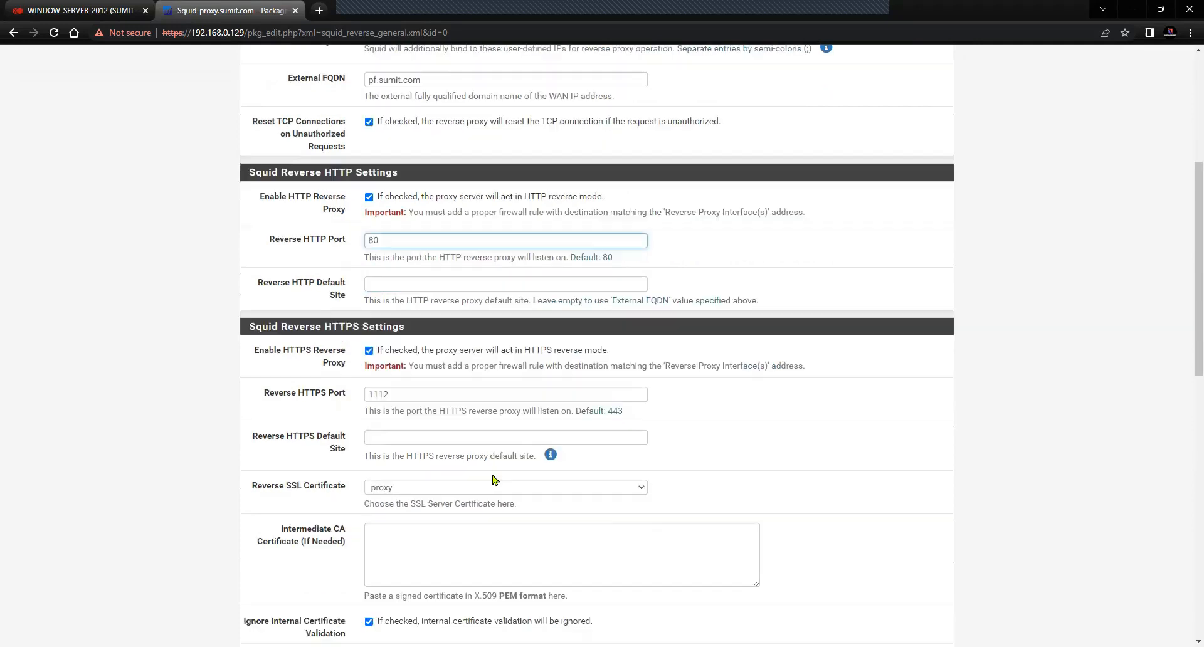
{"action": "scroll", "coordinate": [412, 569], "scroll_direction": "down", "scroll_amount": 5}
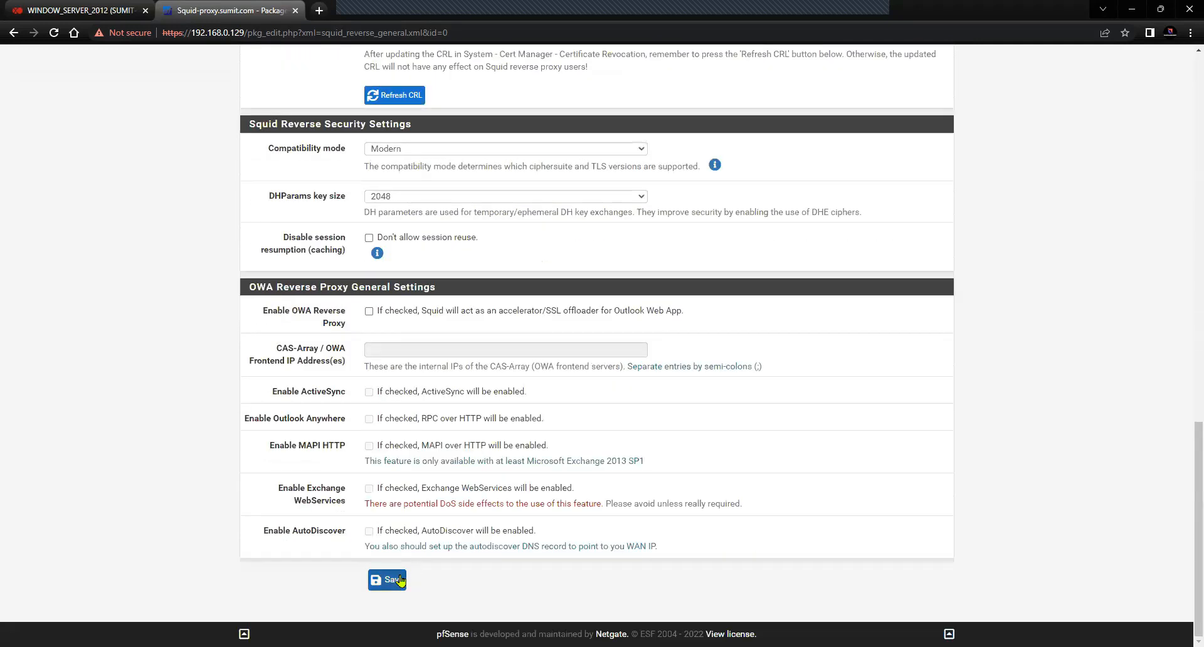
{"action": "left_click", "coordinate": [387, 574]}
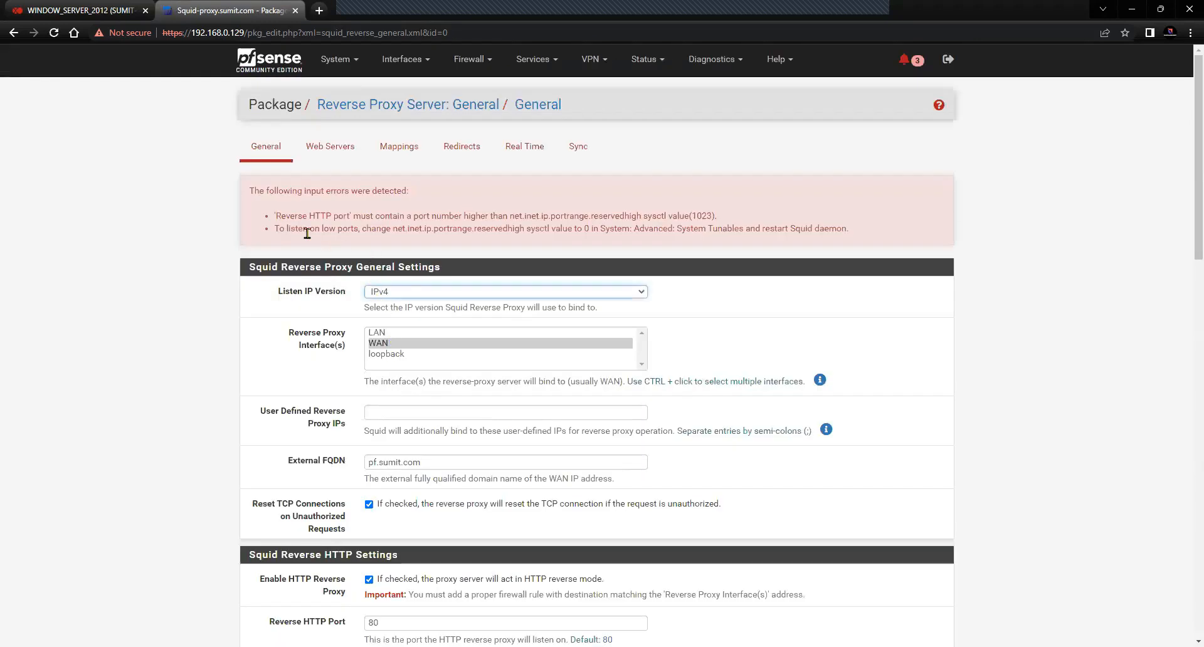
Review the error requiring a port above 1023 and the sysctl advice about low ports
{"action": "left_click_drag", "start_coordinate": [275, 215], "coordinate": [717, 215]}
{"action": "left_click", "coordinate": [407, 247]}
{"action": "left_click_drag", "start_coordinate": [274, 228], "coordinate": [797, 226]}
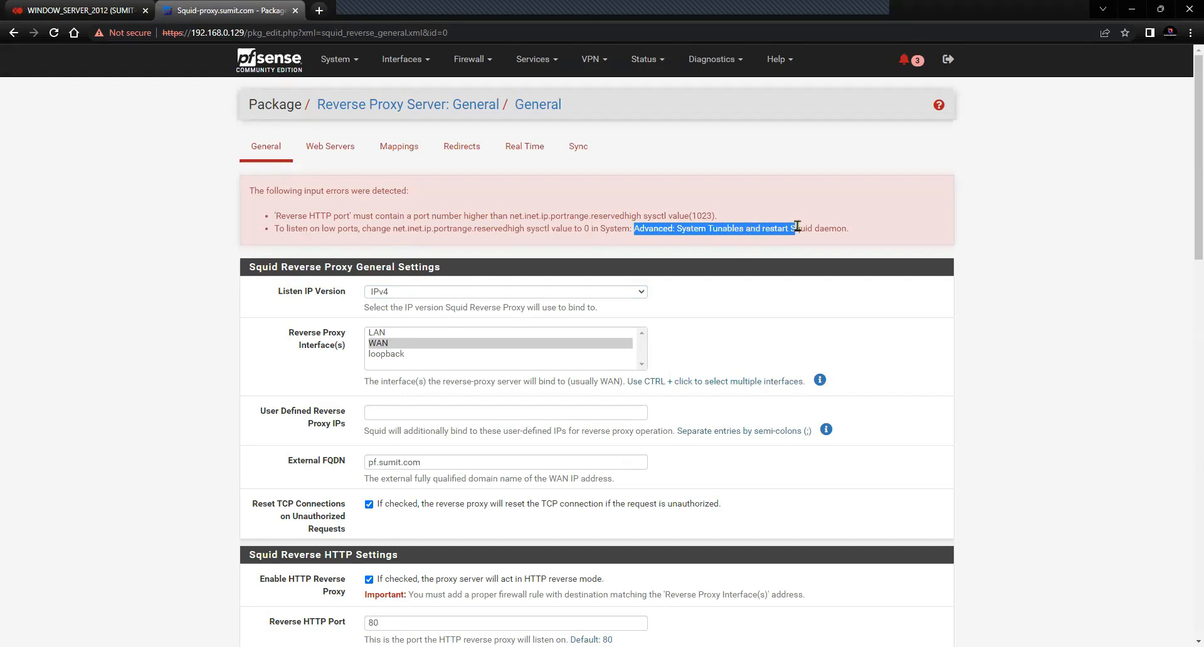
{"action": "left_click", "coordinate": [557, 228]}
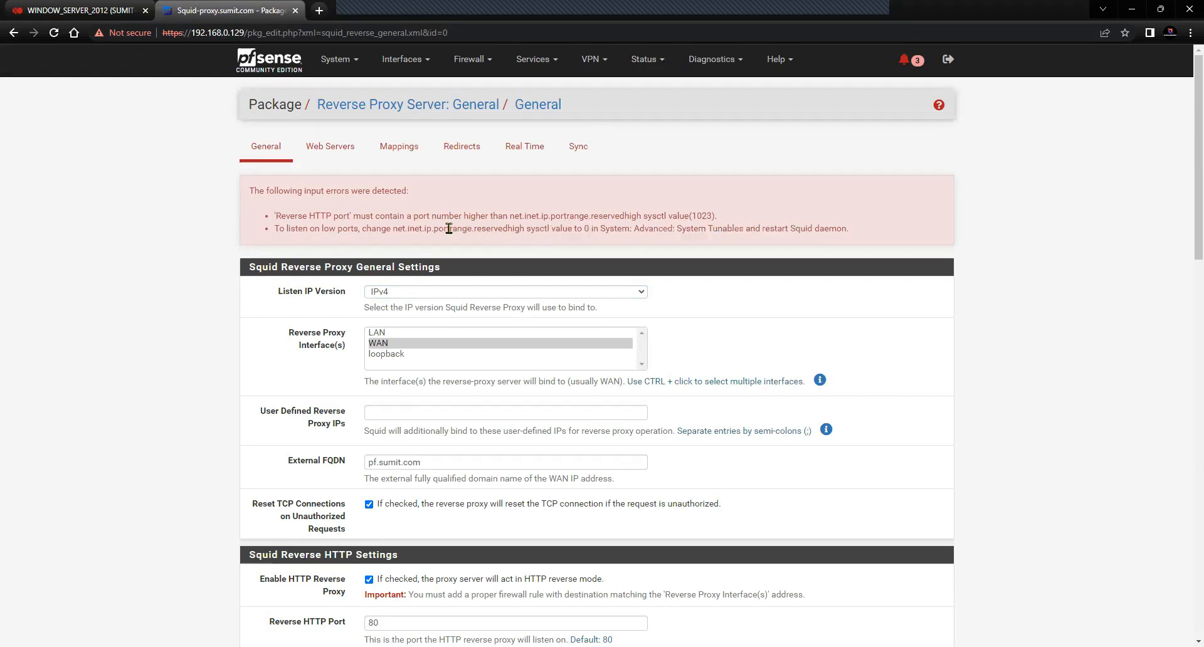
{"action": "left_click_drag", "start_coordinate": [434, 228], "coordinate": [636, 230]}
{"action": "scroll", "coordinate": [555, 416], "scroll_direction": "down", "scroll_amount": 4}
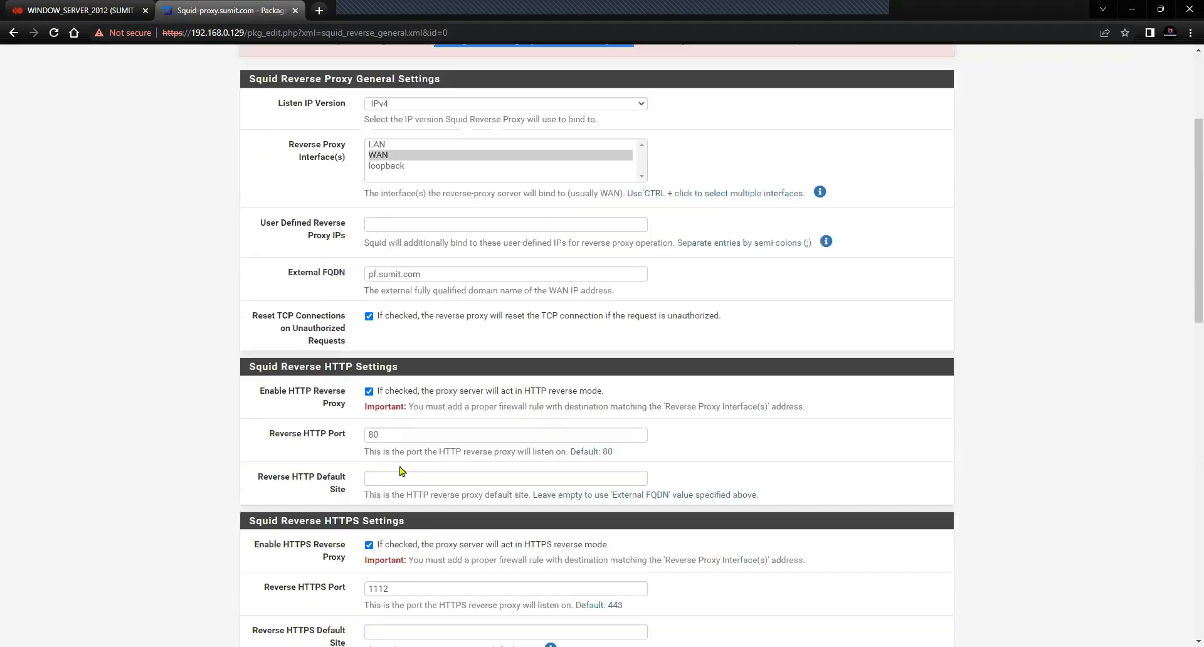
{"action": "scroll", "coordinate": [383, 431], "scroll_direction": "up", "scroll_amount": 1}
{"action": "scroll", "coordinate": [384, 431], "scroll_direction": "up", "scroll_amount": 2}
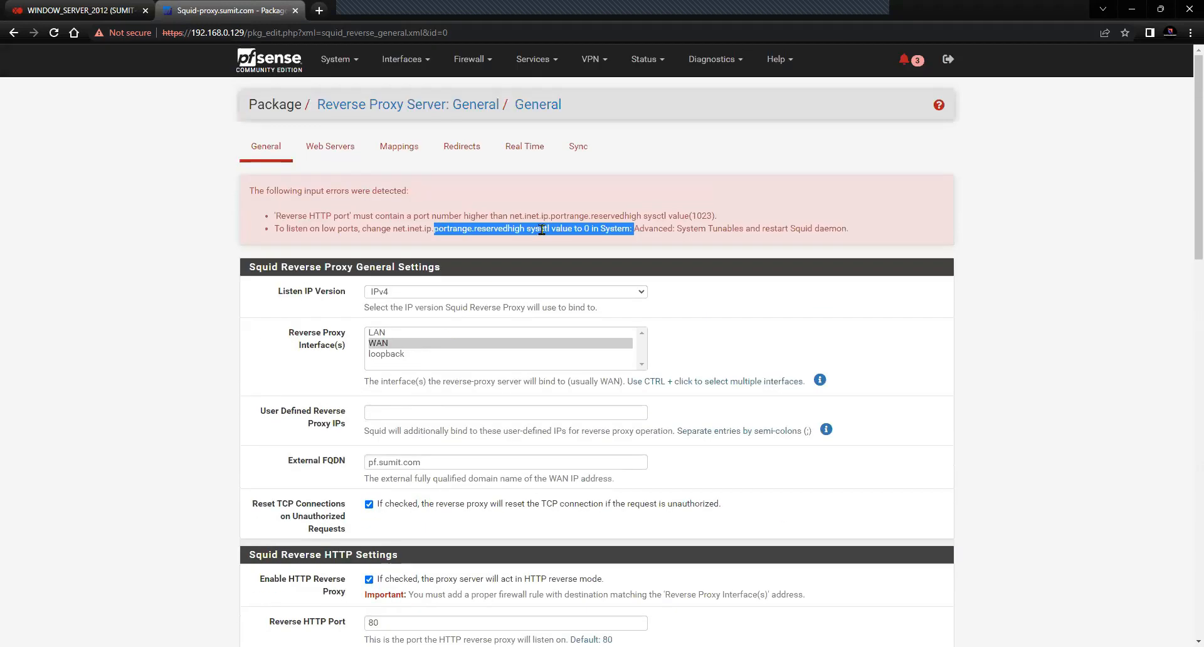
Re-enter 1111 as the Reverse HTTP port
{"action": "left_click_drag", "start_coordinate": [859, 231], "coordinate": [271, 232]}
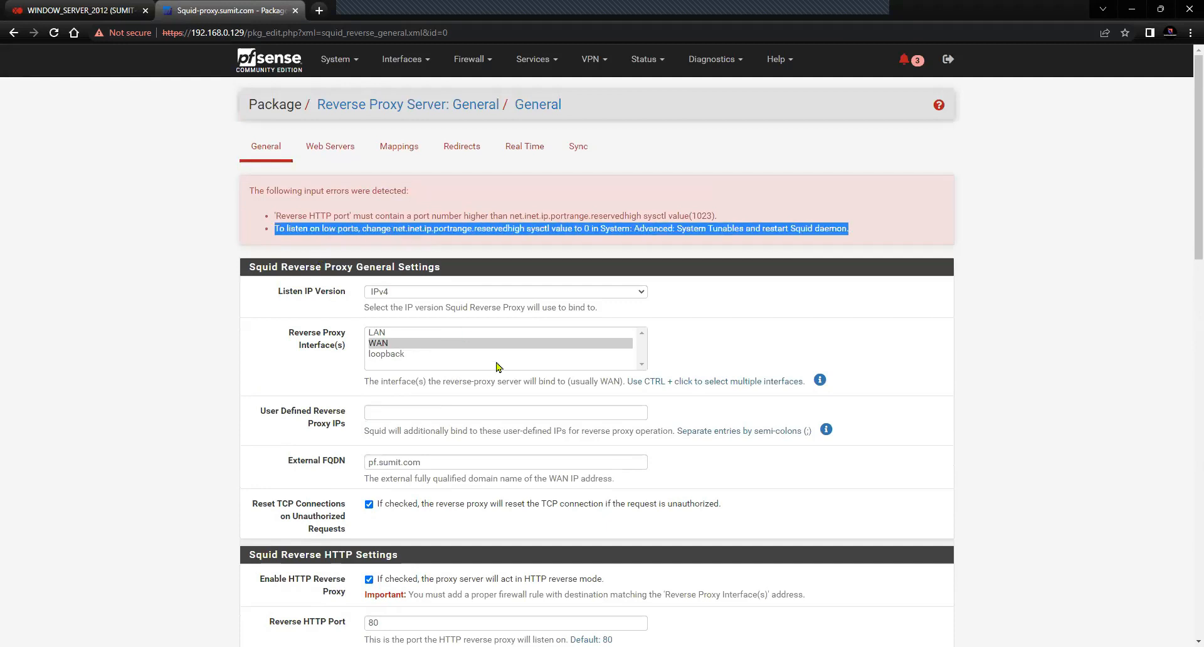
{"action": "scroll", "coordinate": [500, 379], "scroll_direction": "down", "scroll_amount": 5}
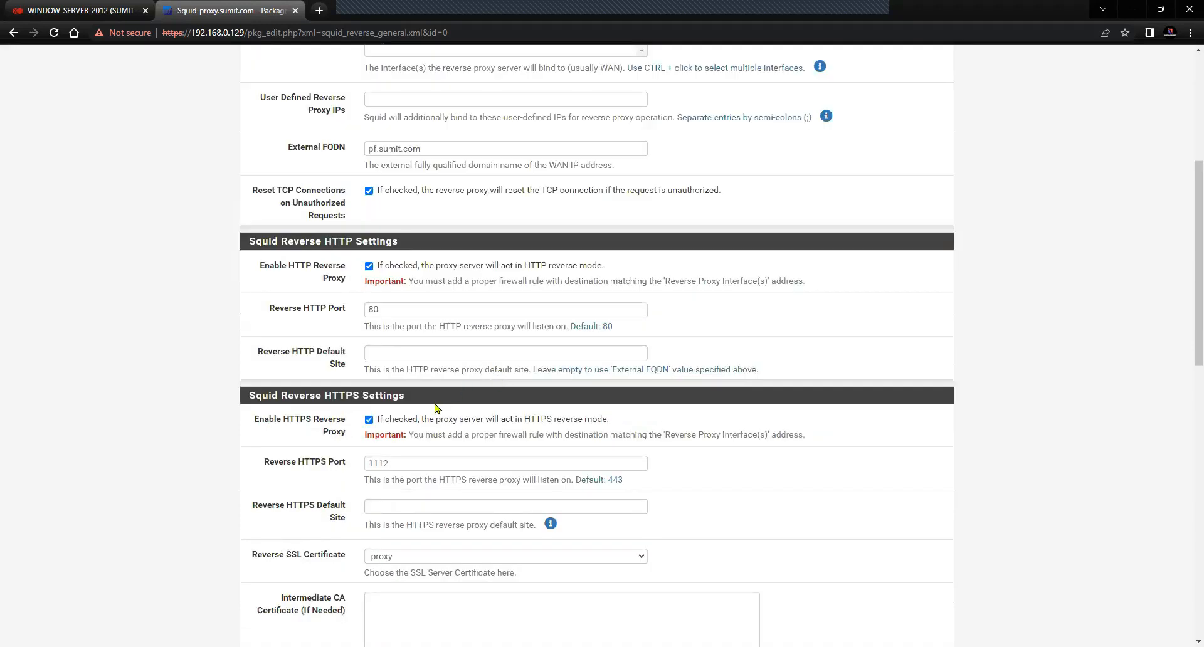
{"action": "scroll", "coordinate": [402, 446], "scroll_direction": "up", "scroll_amount": 2}
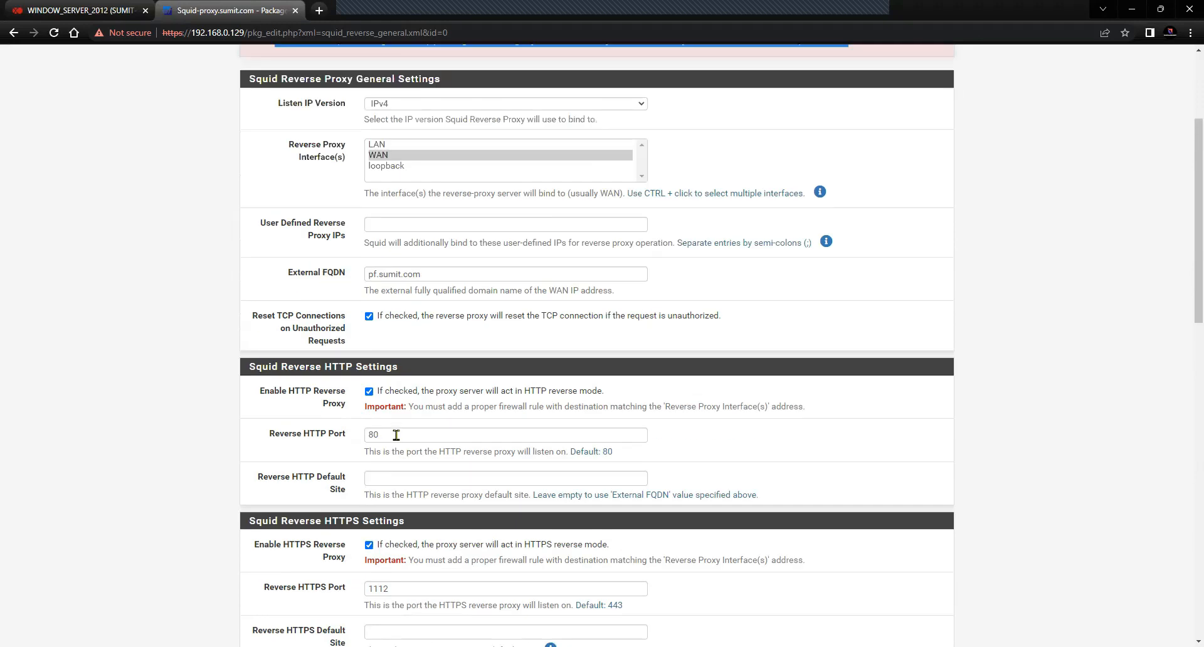
{"action": "left_click", "coordinate": [307, 441]}
{"action": "type", "text": "1"}
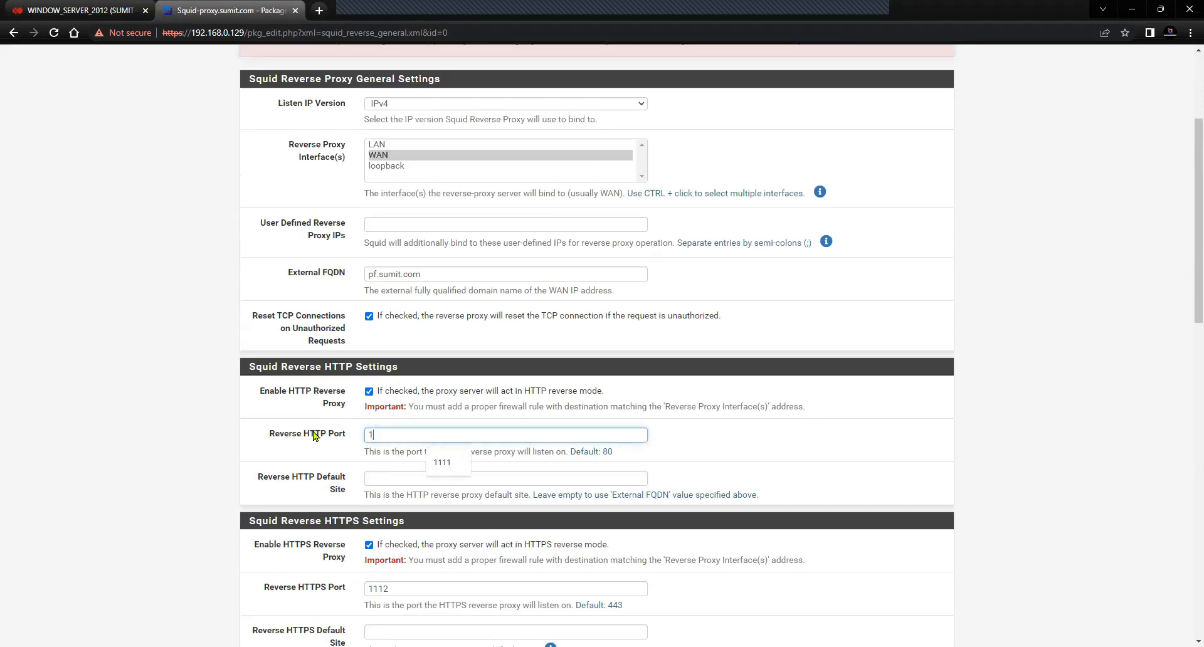
{"action": "type", "text": "111"}
{"action": "scroll", "coordinate": [194, 290], "scroll_direction": "down", "scroll_amount": 3}
{"action": "left_click", "coordinate": [195, 292]}
{"action": "left_click_drag", "start_coordinate": [255, 294], "coordinate": [350, 309]}
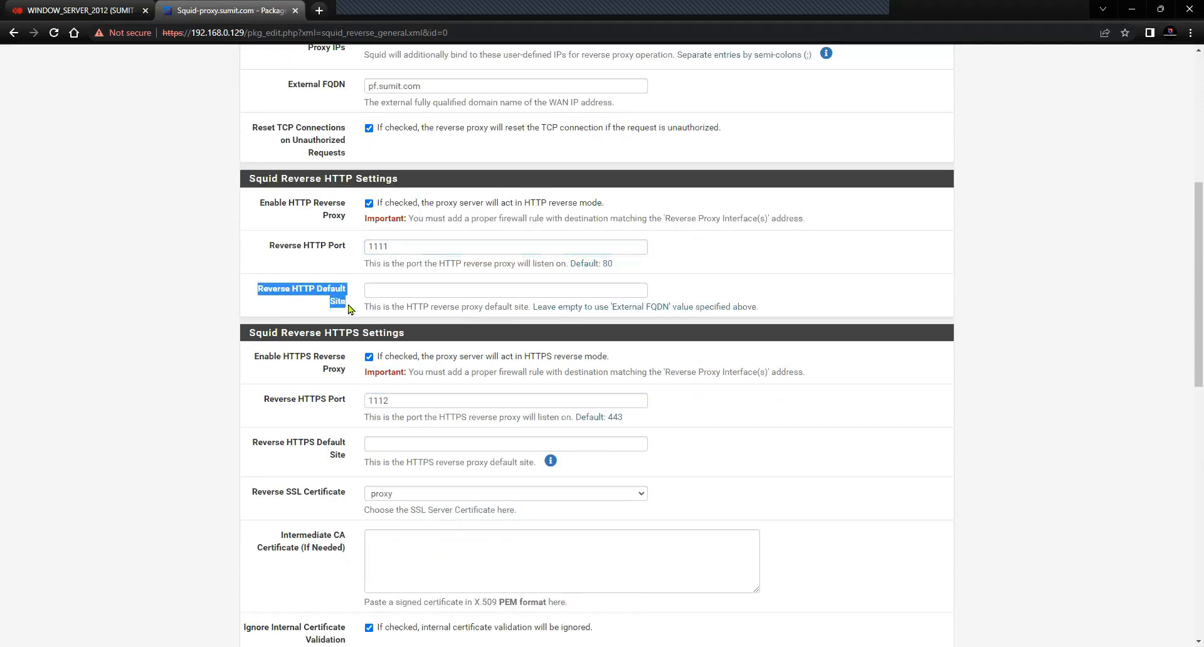
{"action": "left_click", "coordinate": [289, 308]}
{"action": "left_click_drag", "start_coordinate": [257, 292], "coordinate": [346, 307]}
{"action": "scroll", "coordinate": [327, 326], "scroll_direction": "down", "scroll_amount": 1}
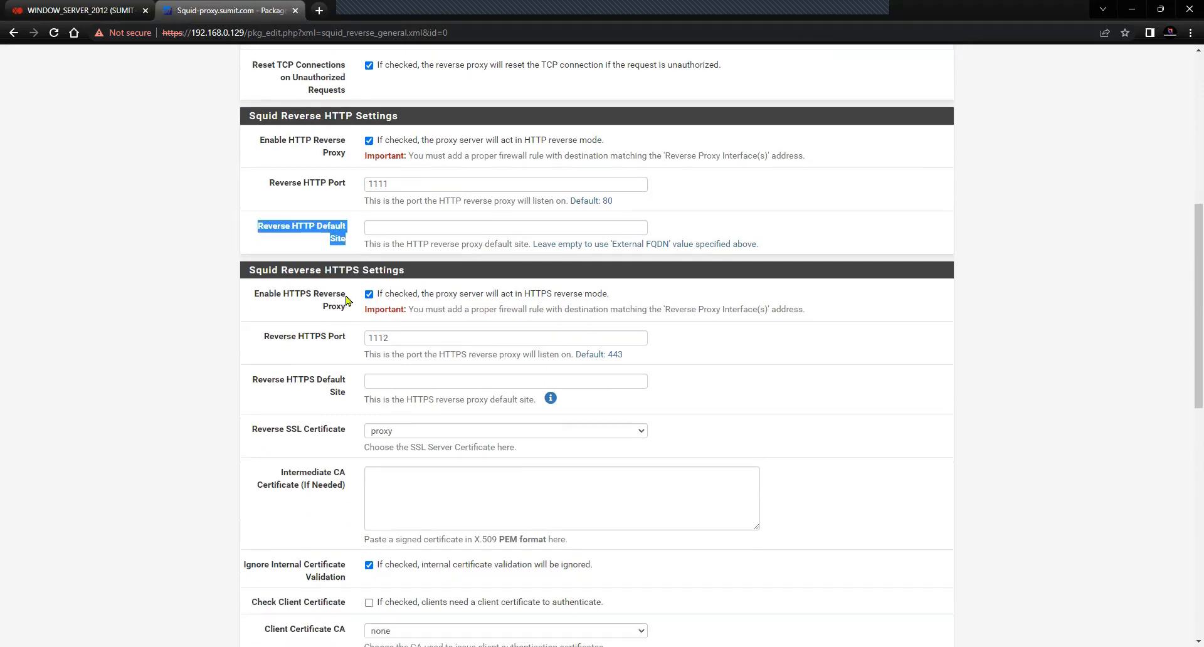
{"action": "scroll", "coordinate": [347, 301], "scroll_direction": "down", "scroll_amount": 1}
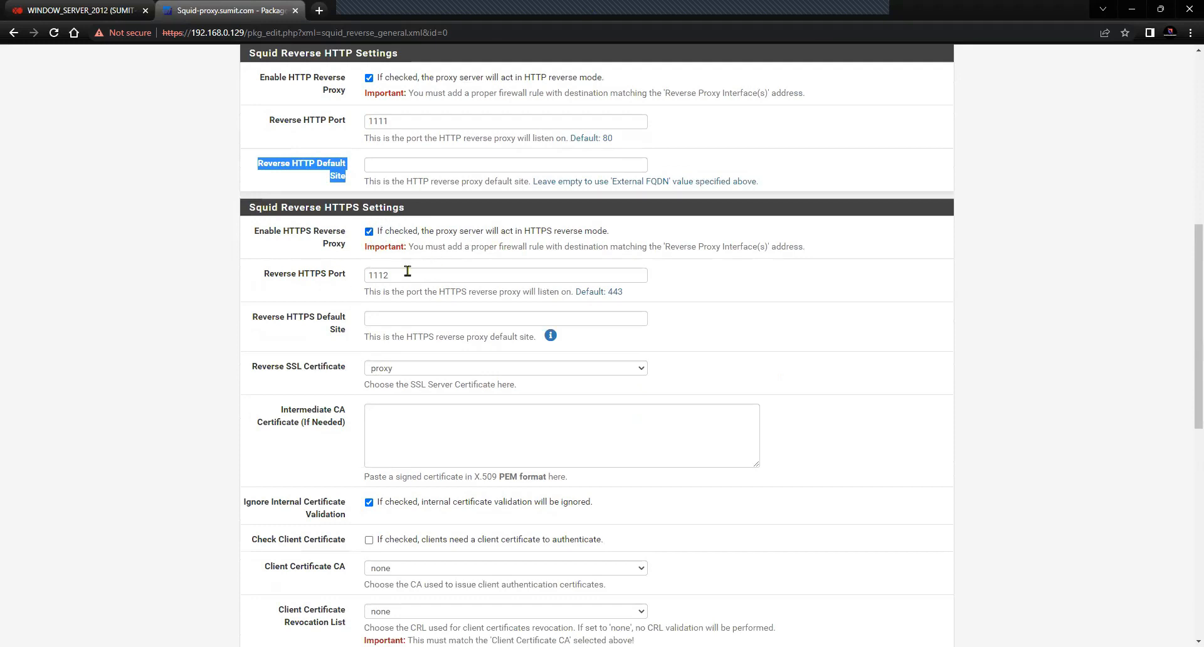
{"action": "left_click_drag", "start_coordinate": [403, 276], "coordinate": [370, 287]}
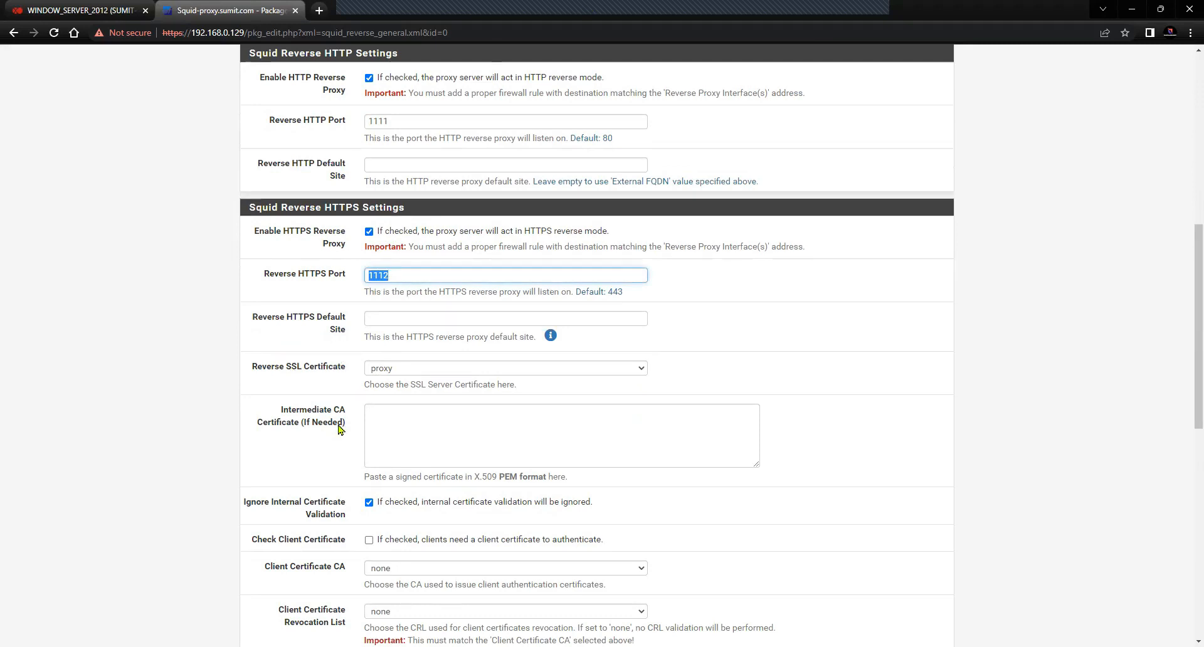
{"action": "scroll", "coordinate": [338, 428], "scroll_direction": "down", "scroll_amount": 1}
{"action": "left_click_drag", "start_coordinate": [250, 305], "coordinate": [459, 315]}
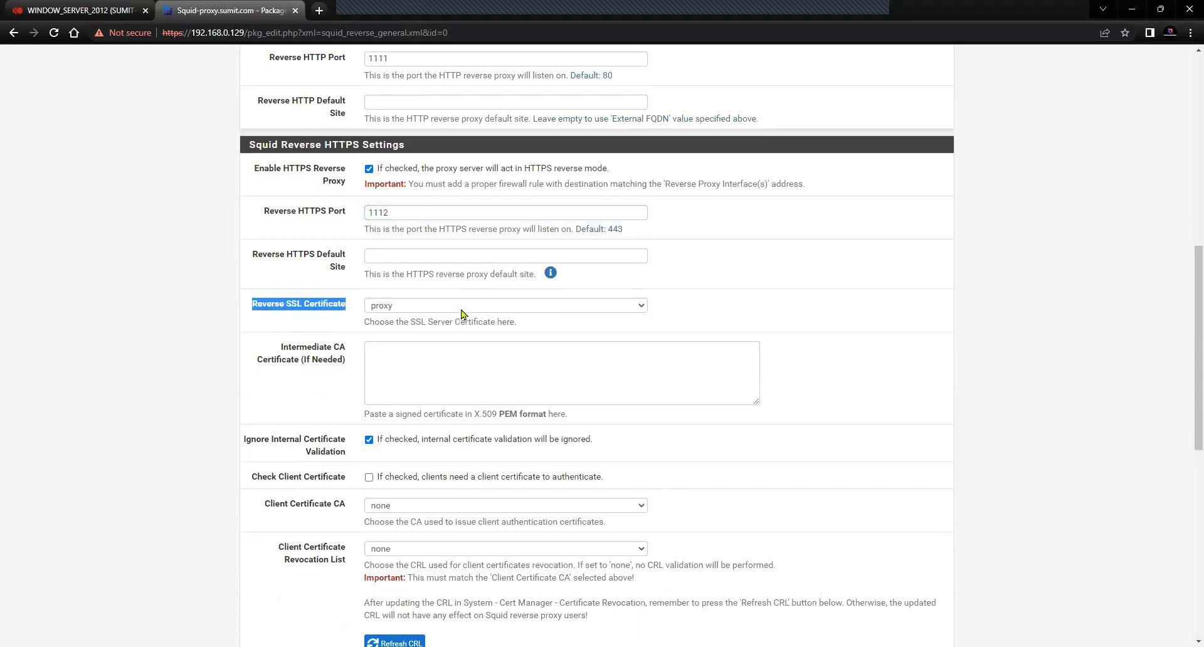
{"action": "left_click", "coordinate": [461, 310]}
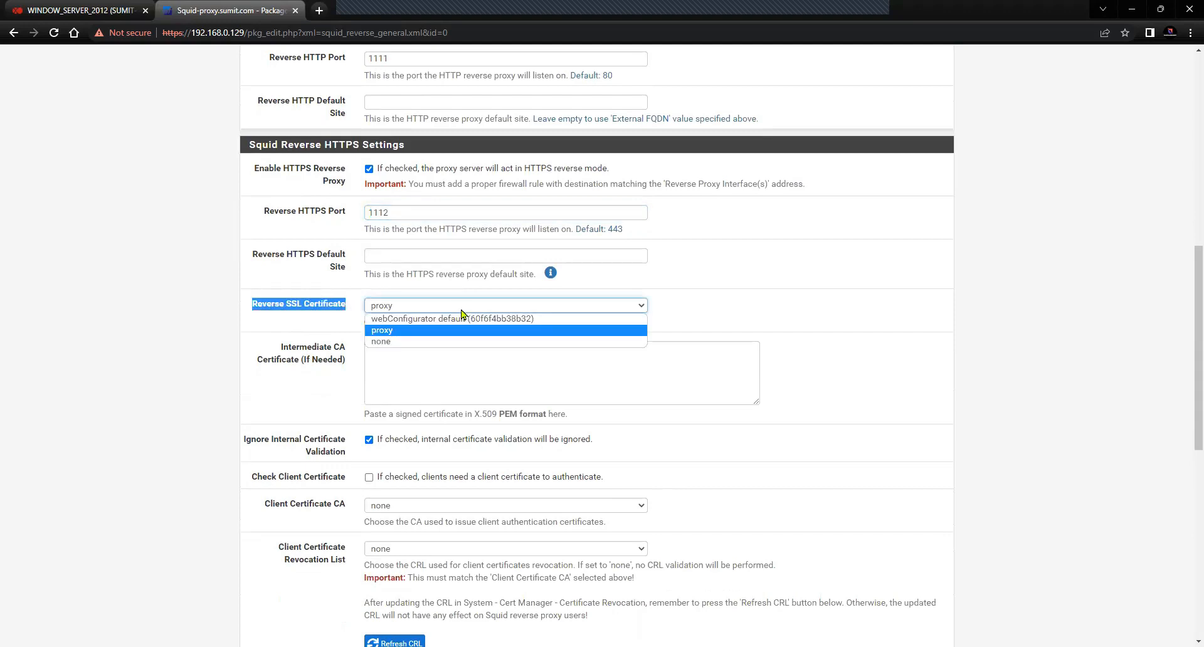
{"action": "left_click", "coordinate": [421, 331]}
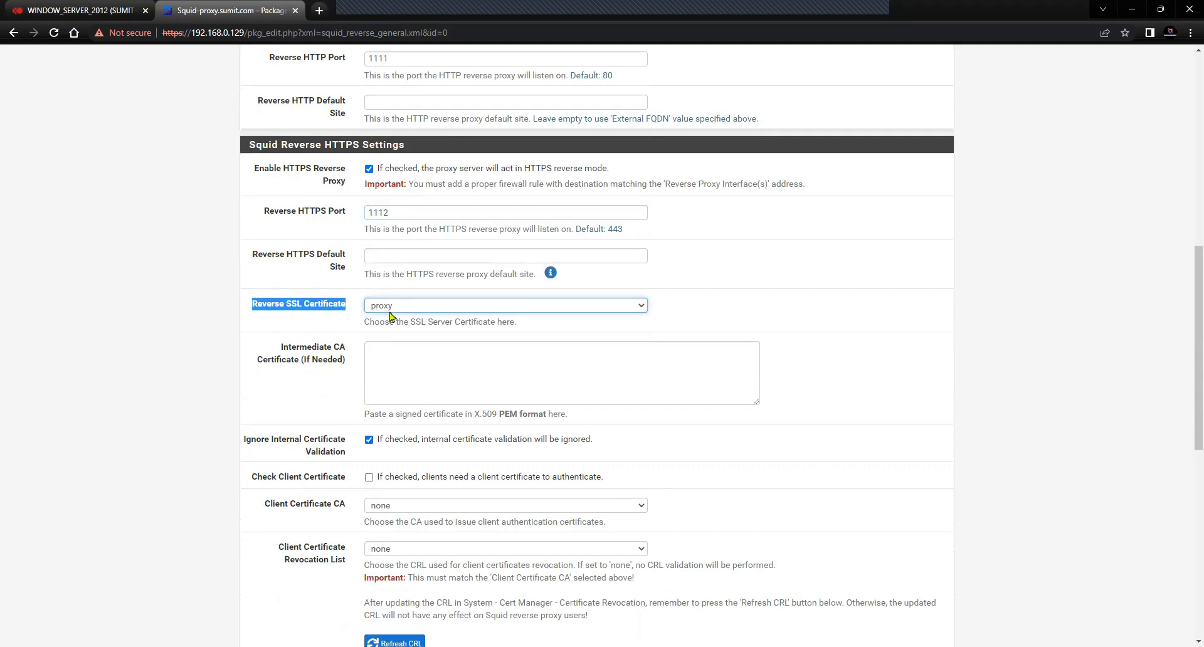
{"action": "scroll", "coordinate": [541, 379], "scroll_direction": "down", "scroll_amount": 1}
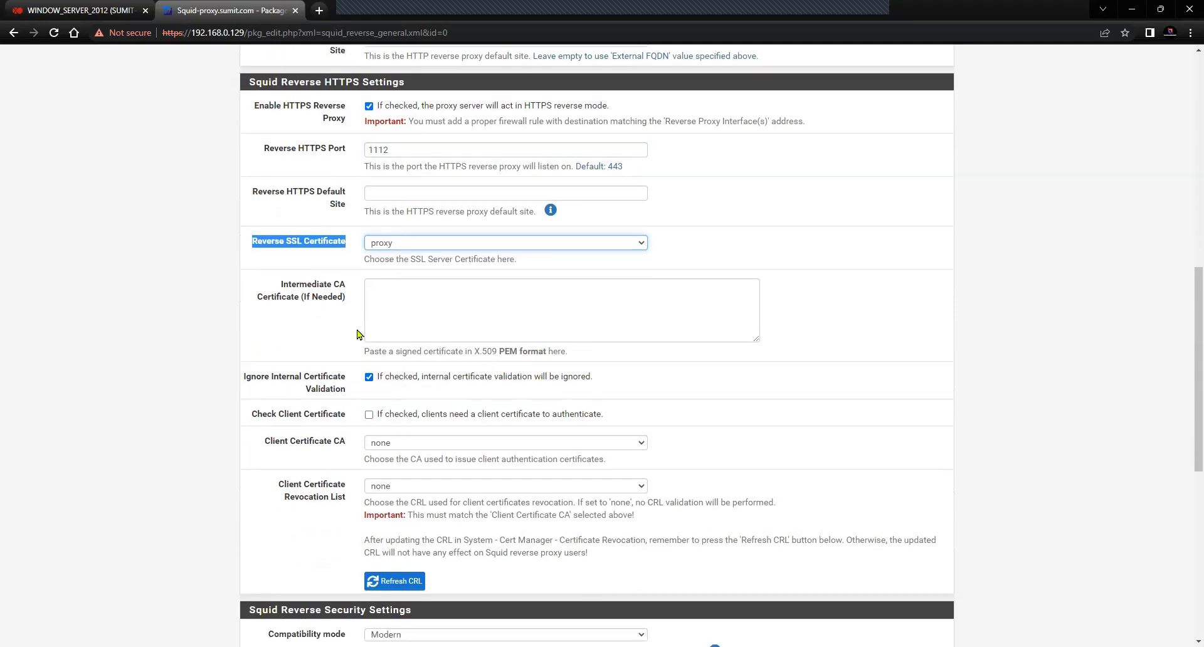
{"action": "left_click", "coordinate": [402, 299]}
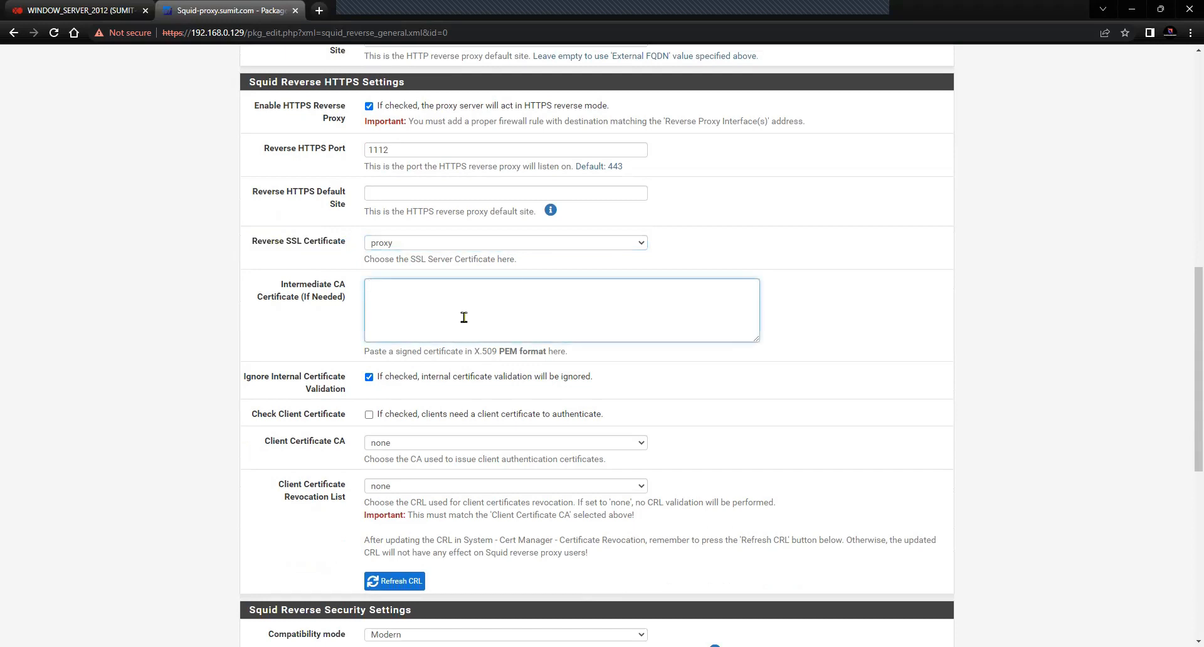
{"action": "scroll", "coordinate": [464, 318], "scroll_direction": "down", "scroll_amount": 1}
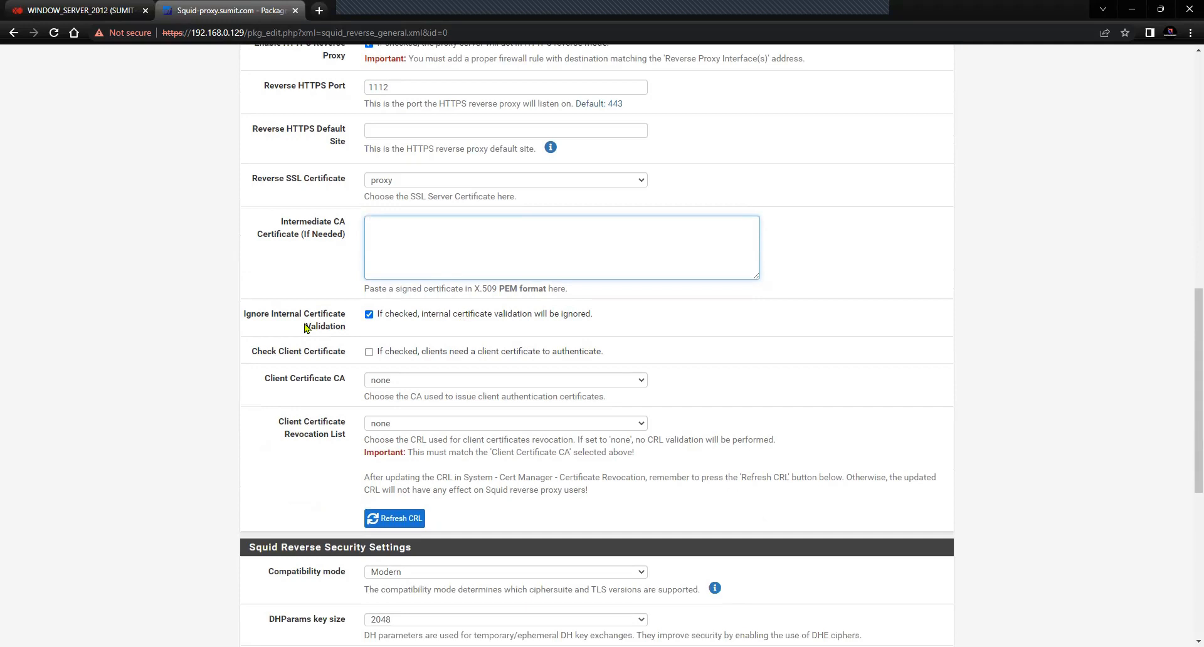
{"action": "left_click_drag", "start_coordinate": [348, 330], "coordinate": [241, 321]}
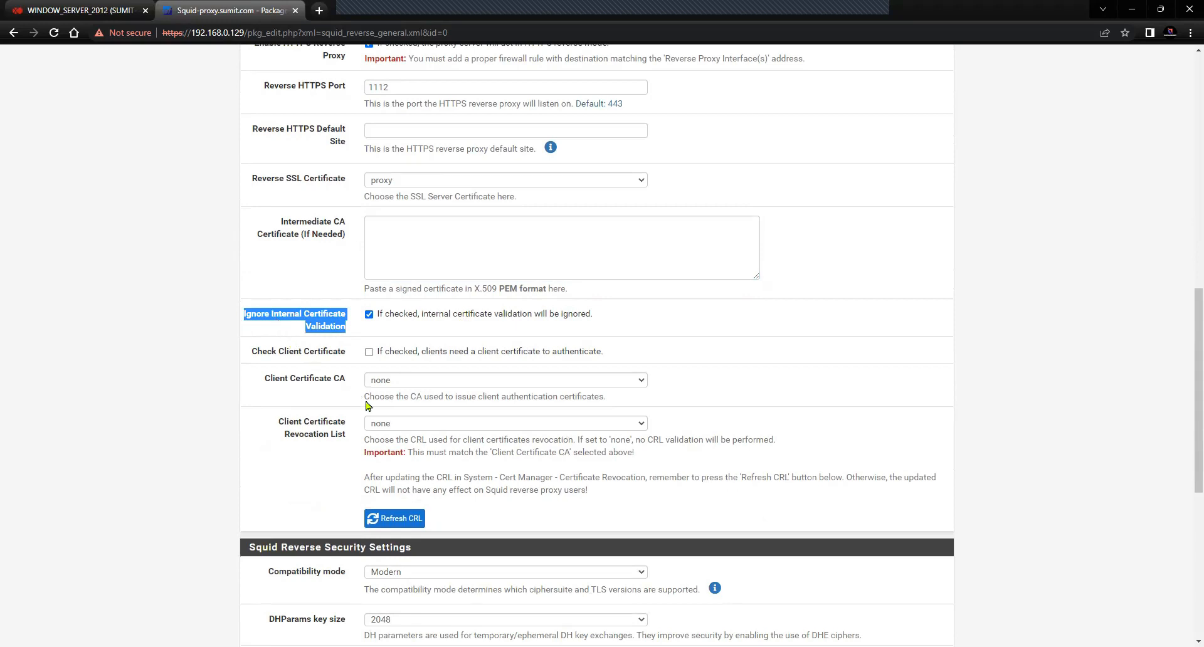
{"action": "scroll", "coordinate": [306, 463], "scroll_direction": "down", "scroll_amount": 1}
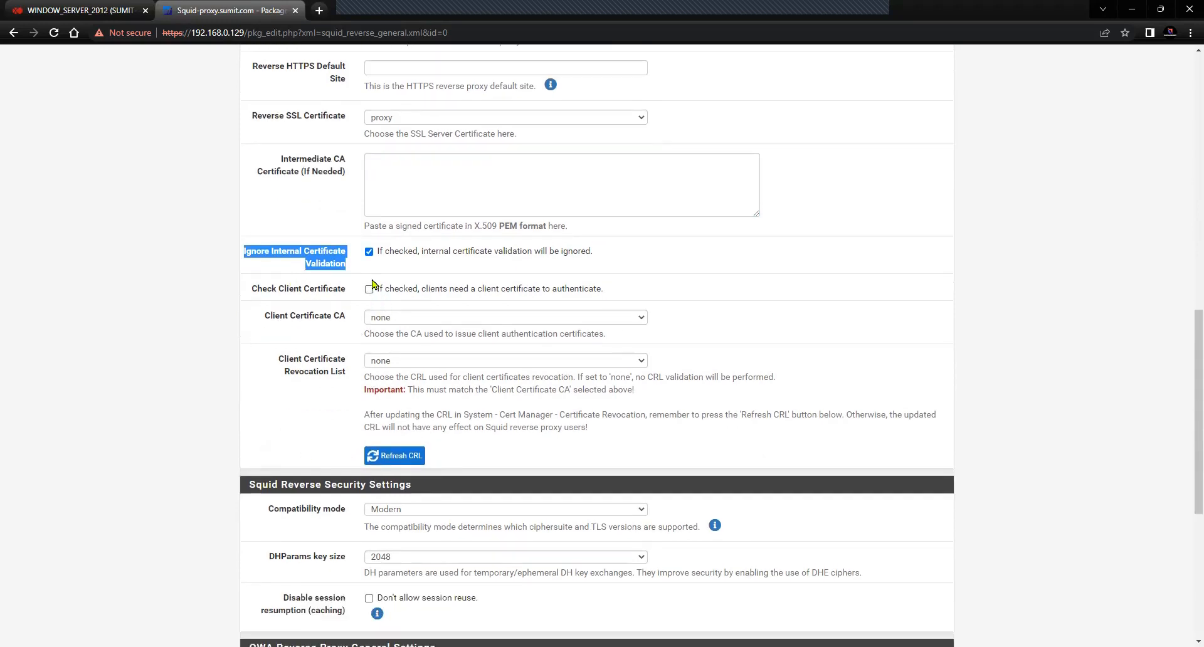
{"action": "left_click", "coordinate": [215, 342]}
{"action": "scroll", "coordinate": [280, 349], "scroll_direction": "down", "scroll_amount": 2}
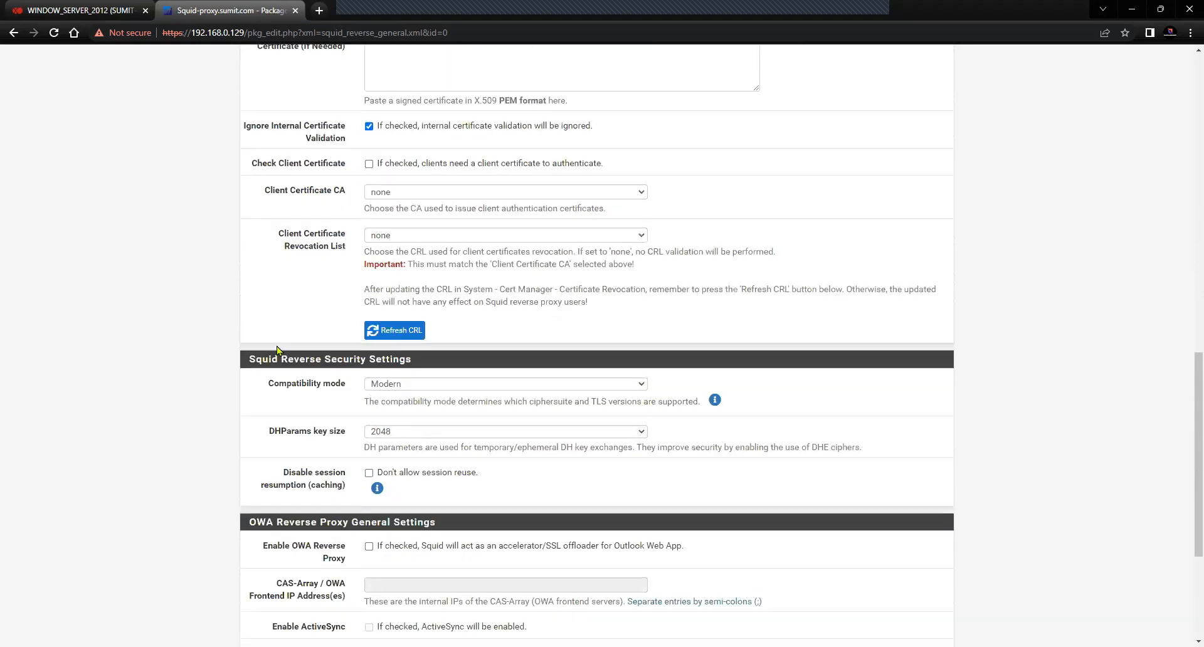
{"action": "scroll", "coordinate": [292, 332], "scroll_direction": "down", "scroll_amount": 2}
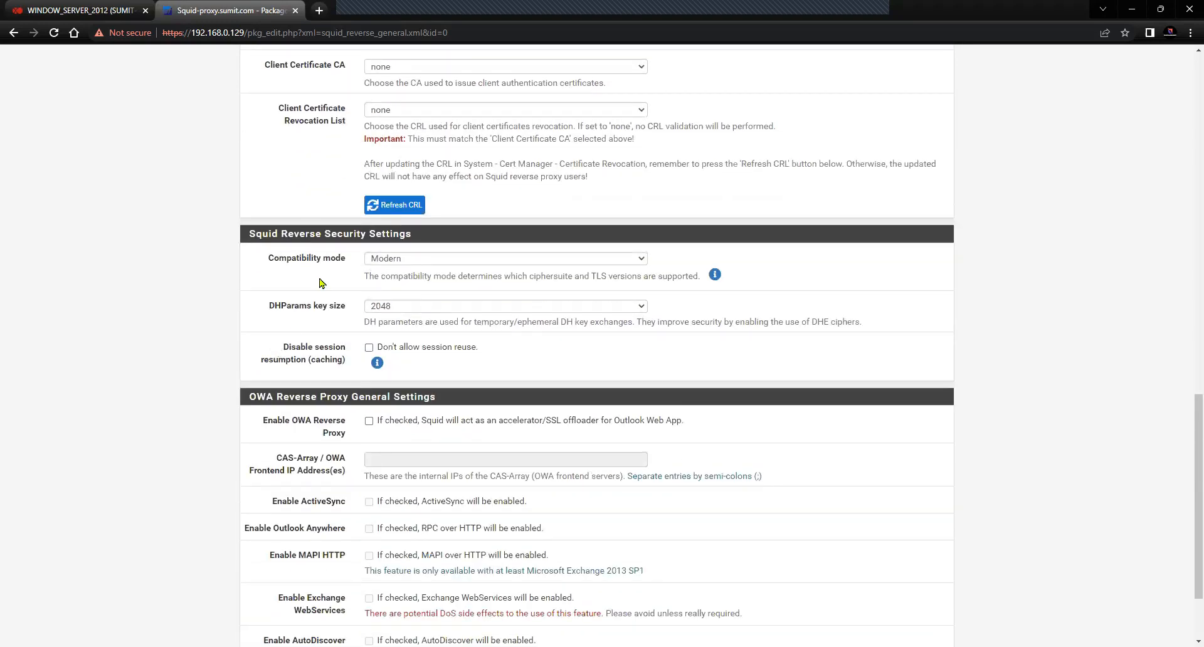
{"action": "left_click_drag", "start_coordinate": [266, 259], "coordinate": [324, 262]}
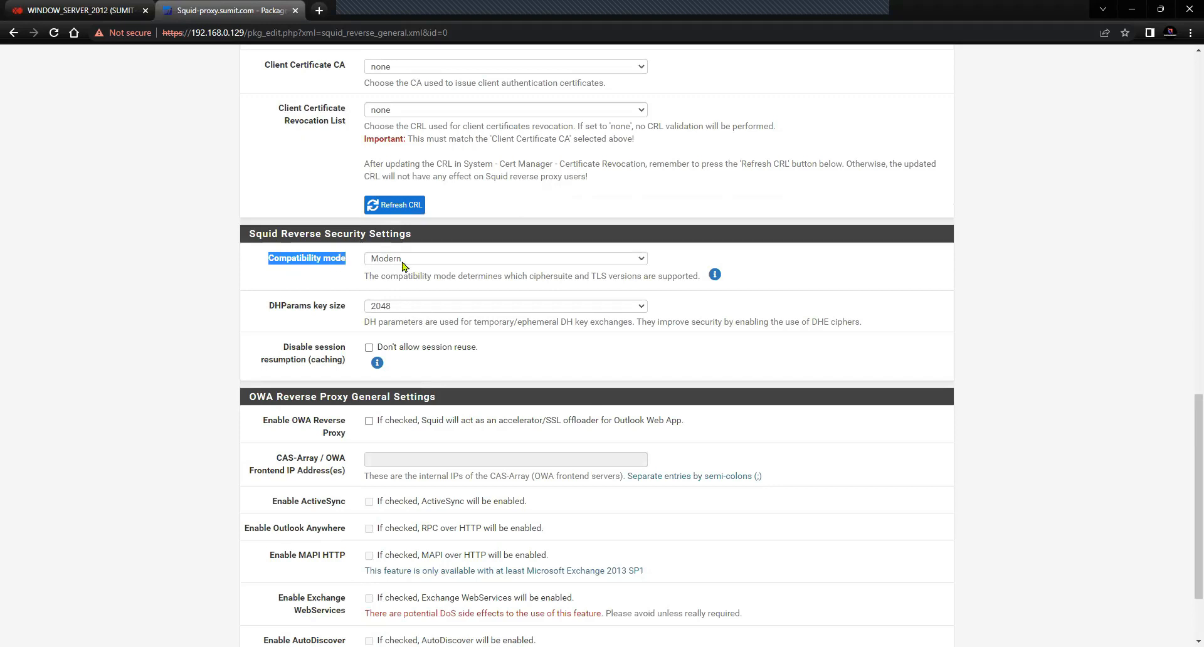
{"action": "scroll", "coordinate": [319, 385], "scroll_direction": "down", "scroll_amount": 2}
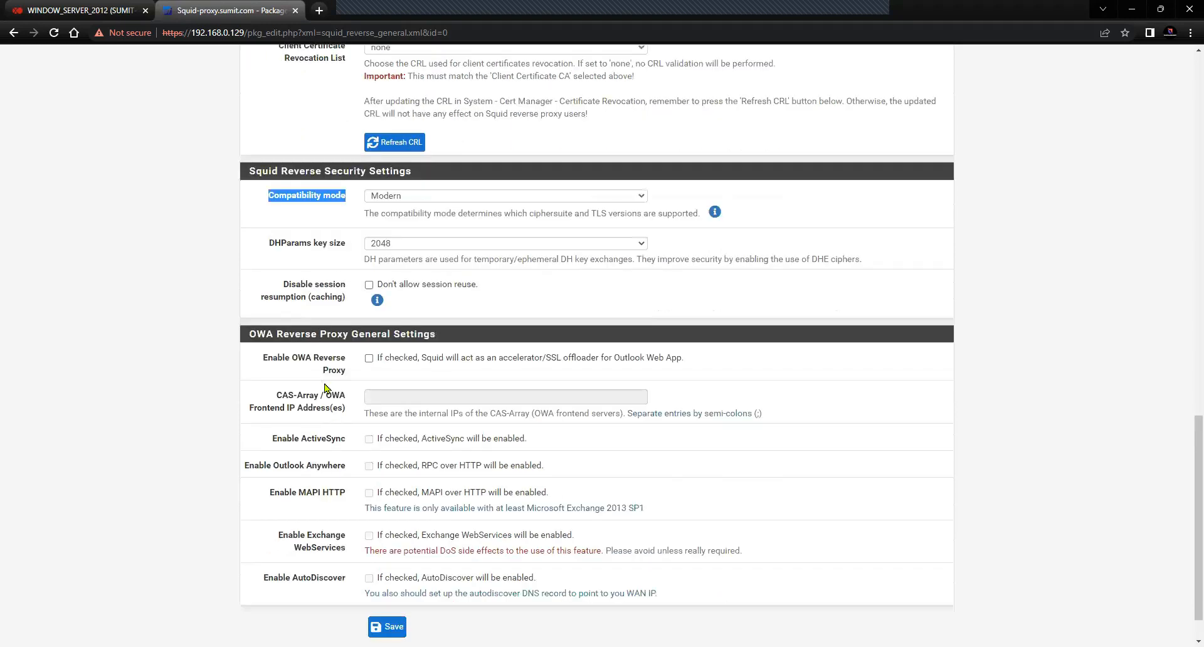
{"action": "scroll", "coordinate": [320, 384], "scroll_direction": "down", "scroll_amount": 1}
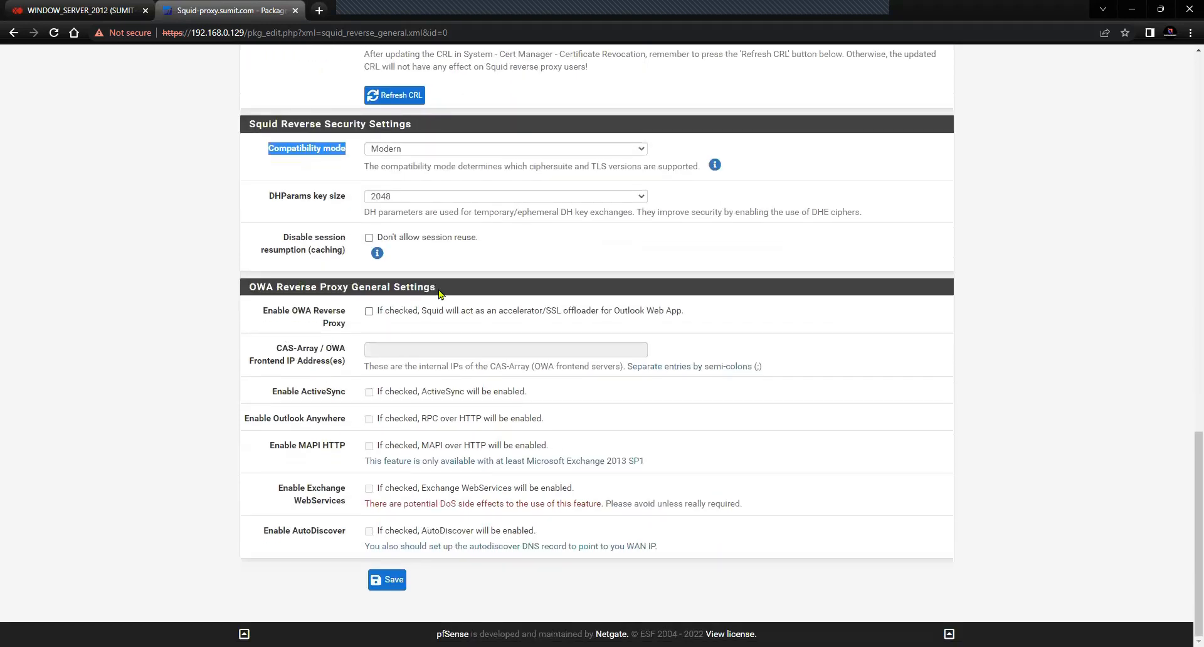
{"action": "left_click_drag", "start_coordinate": [442, 291], "coordinate": [246, 294]}
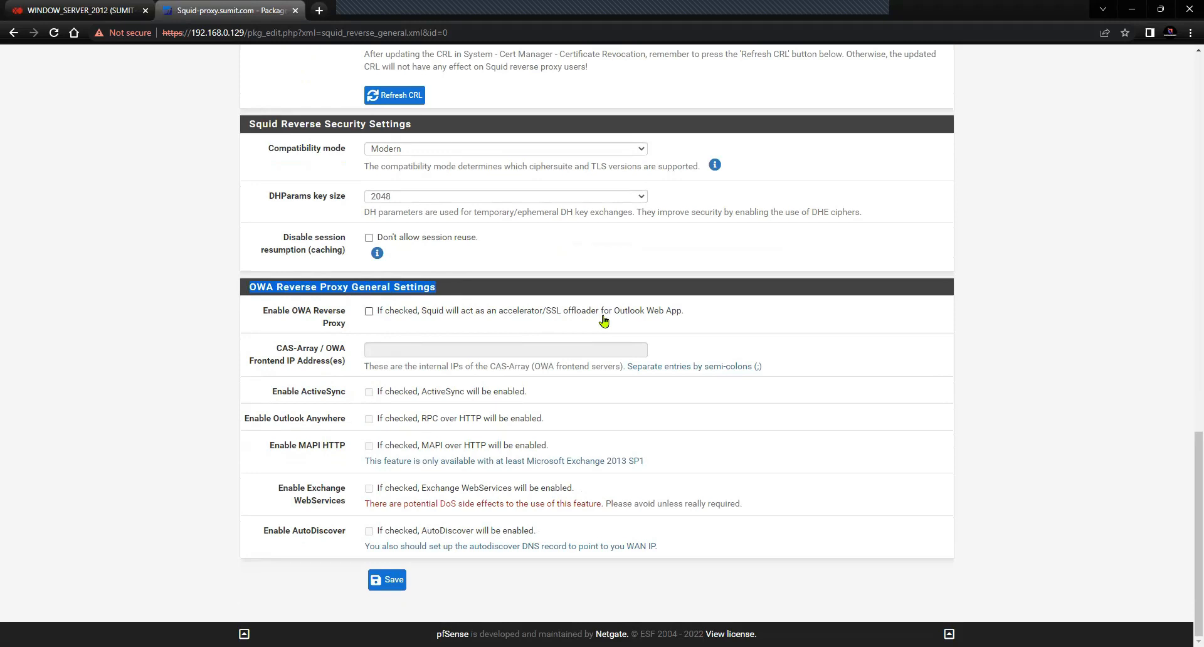
{"action": "left_click_drag", "start_coordinate": [702, 313], "coordinate": [379, 315]}
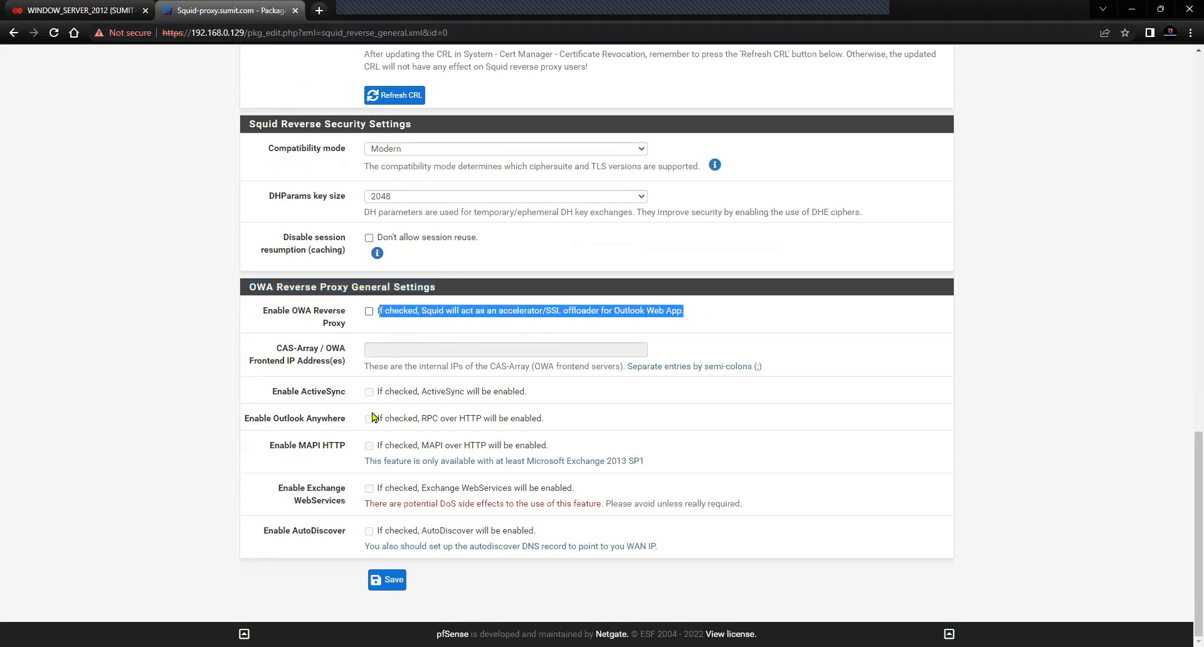
{"action": "left_click", "coordinate": [349, 449]}
{"action": "left_click_drag", "start_coordinate": [348, 449], "coordinate": [263, 449]}
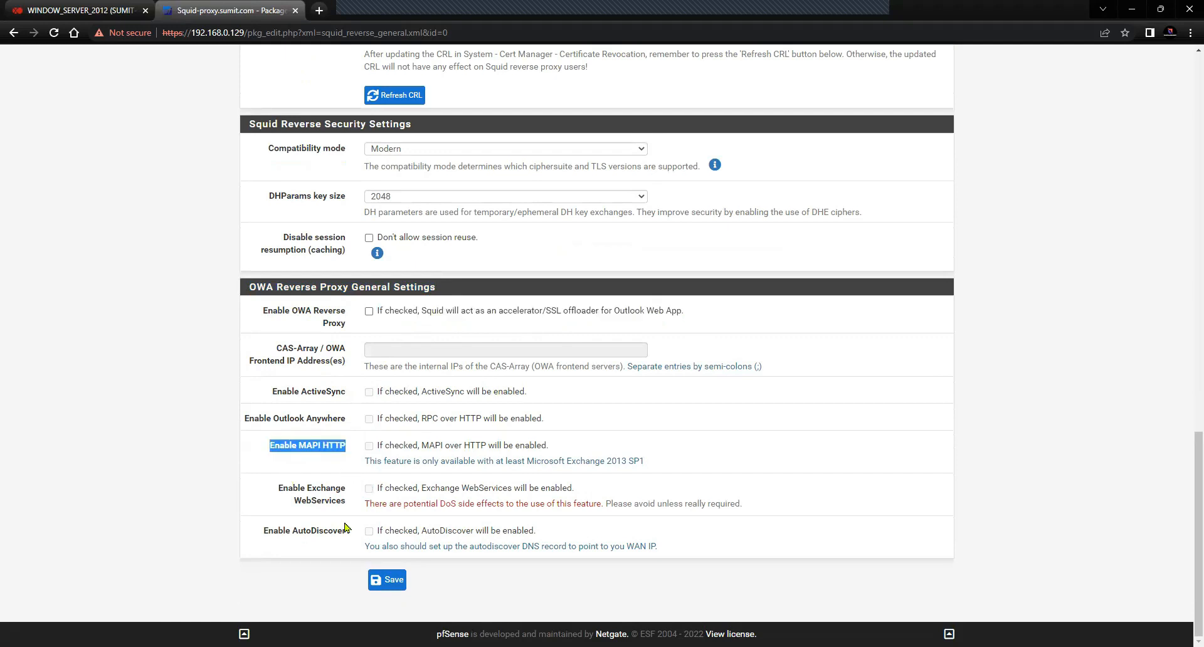
{"action": "left_click_drag", "start_coordinate": [349, 505], "coordinate": [277, 490]}
{"action": "left_click", "coordinate": [201, 496]}
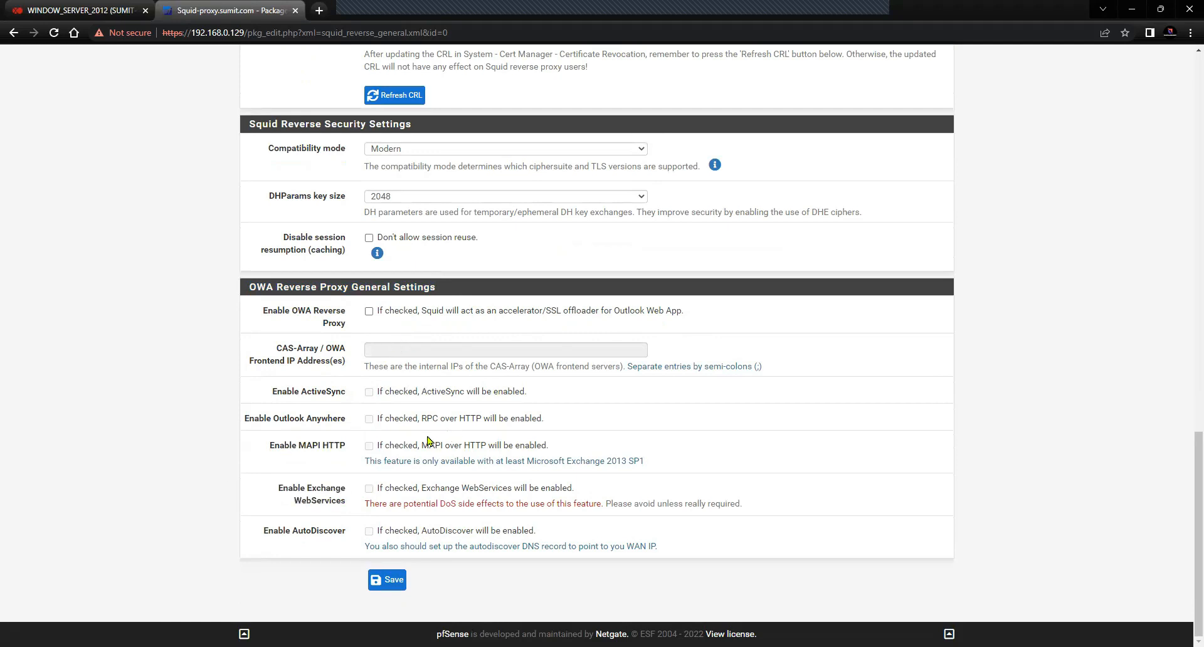
{"action": "scroll", "coordinate": [409, 456], "scroll_direction": "up", "scroll_amount": 1}
Save the reverse proxy general settings
{"action": "scroll", "coordinate": [409, 456], "scroll_direction": "up", "scroll_amount": 15}
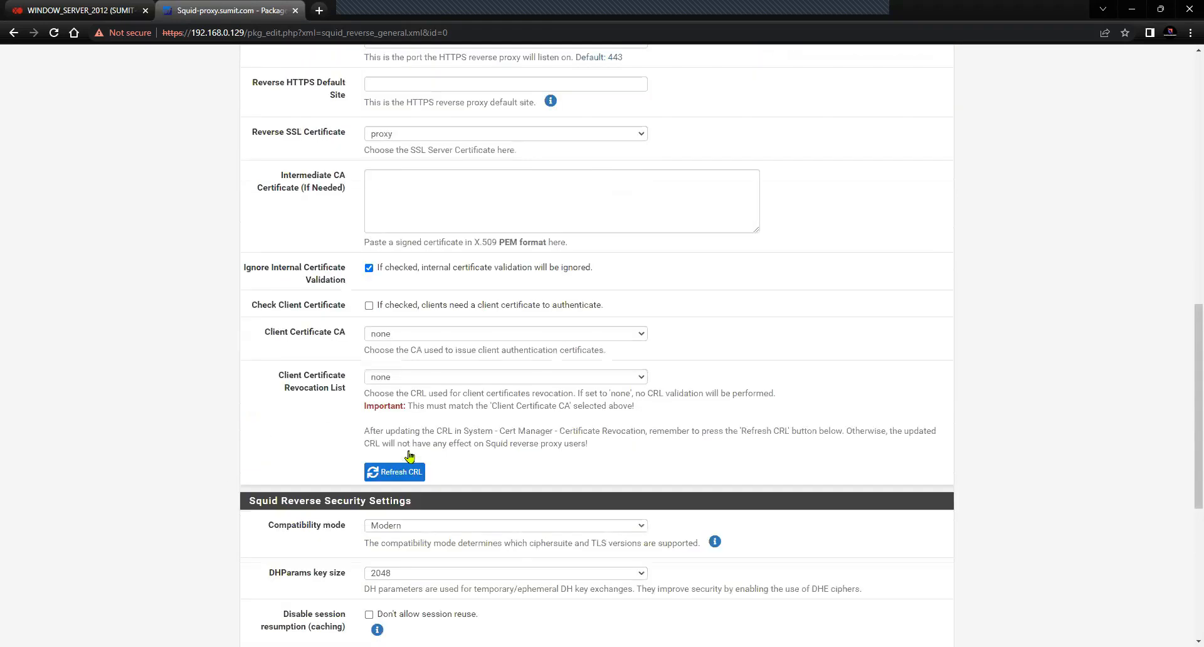
{"action": "scroll", "coordinate": [411, 456], "scroll_direction": "down", "scroll_amount": 6}
{"action": "scroll", "coordinate": [411, 455], "scroll_direction": "down", "scroll_amount": 10}
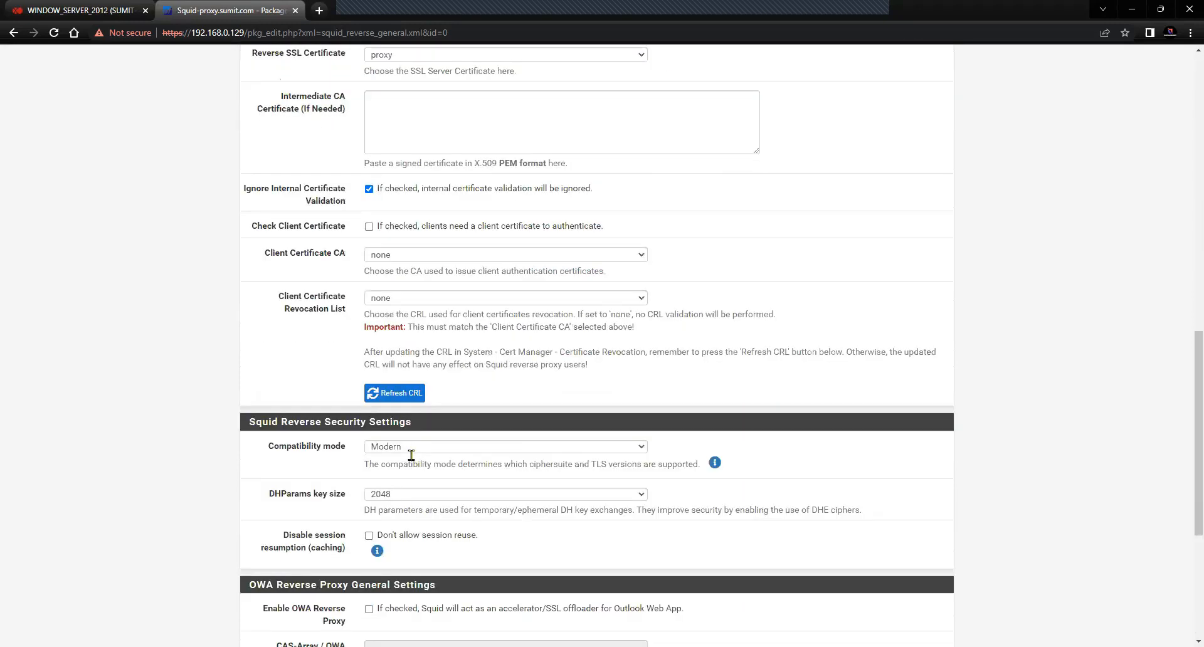
{"action": "left_click", "coordinate": [389, 580]}
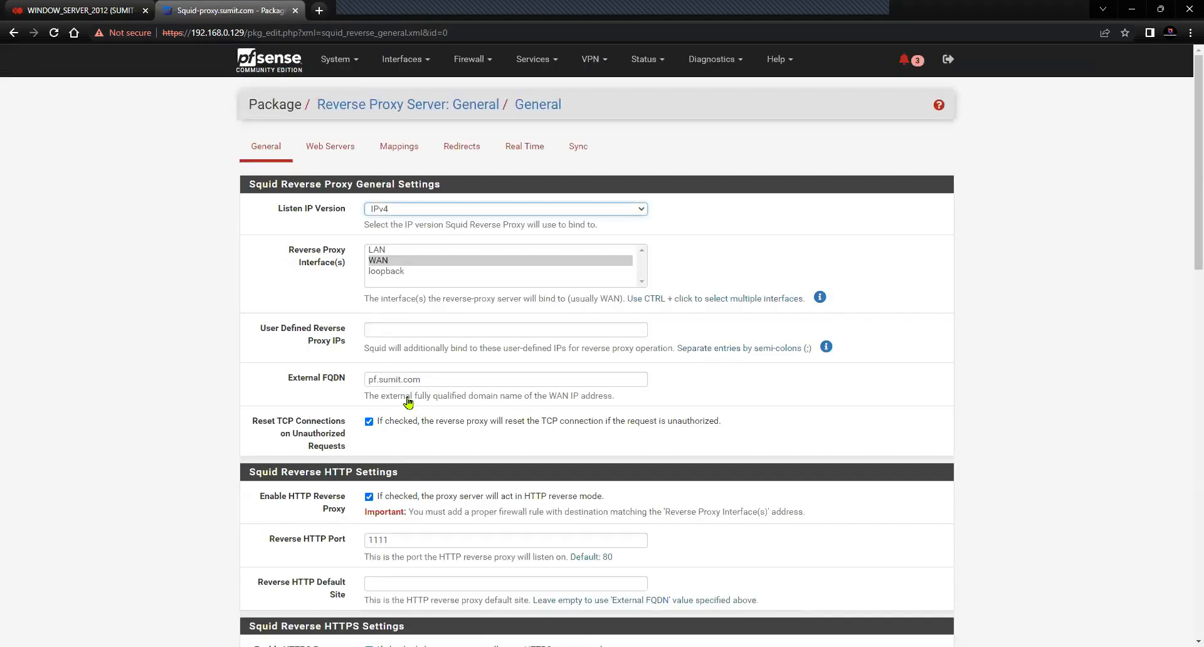
Confirm WAN as the proxy interface and check the HTTPS port value 1112
{"action": "left_click", "coordinate": [386, 262]}
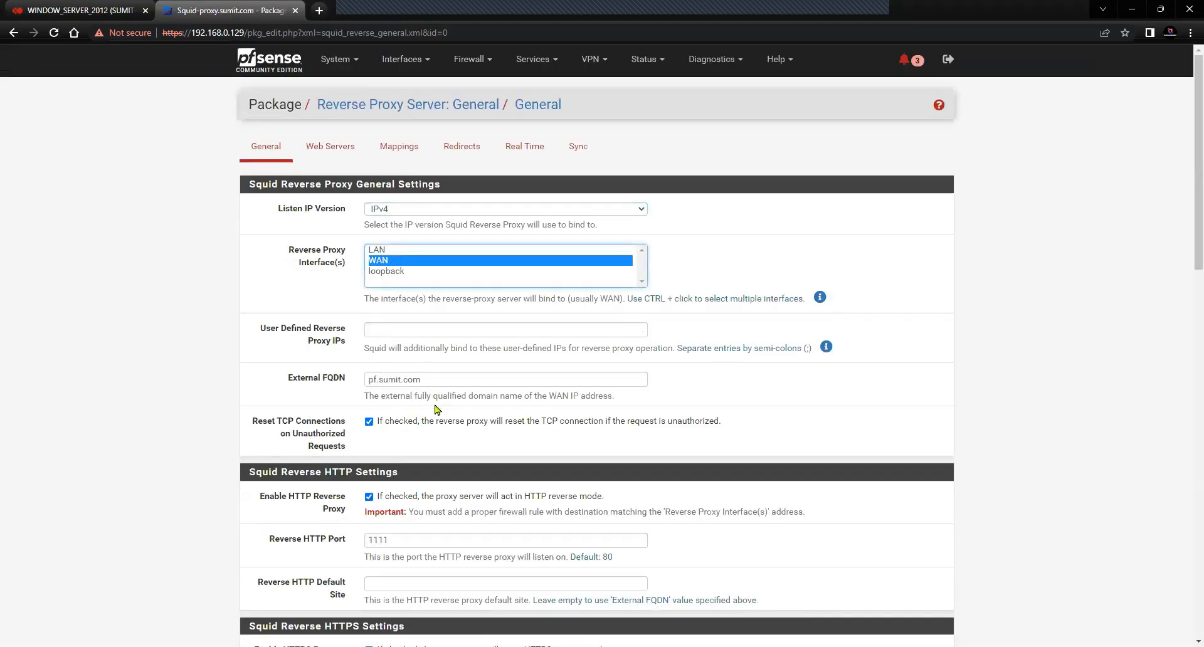
{"action": "scroll", "coordinate": [437, 409], "scroll_direction": "down", "scroll_amount": 1}
{"action": "left_click_drag", "start_coordinate": [395, 480], "coordinate": [364, 487]}
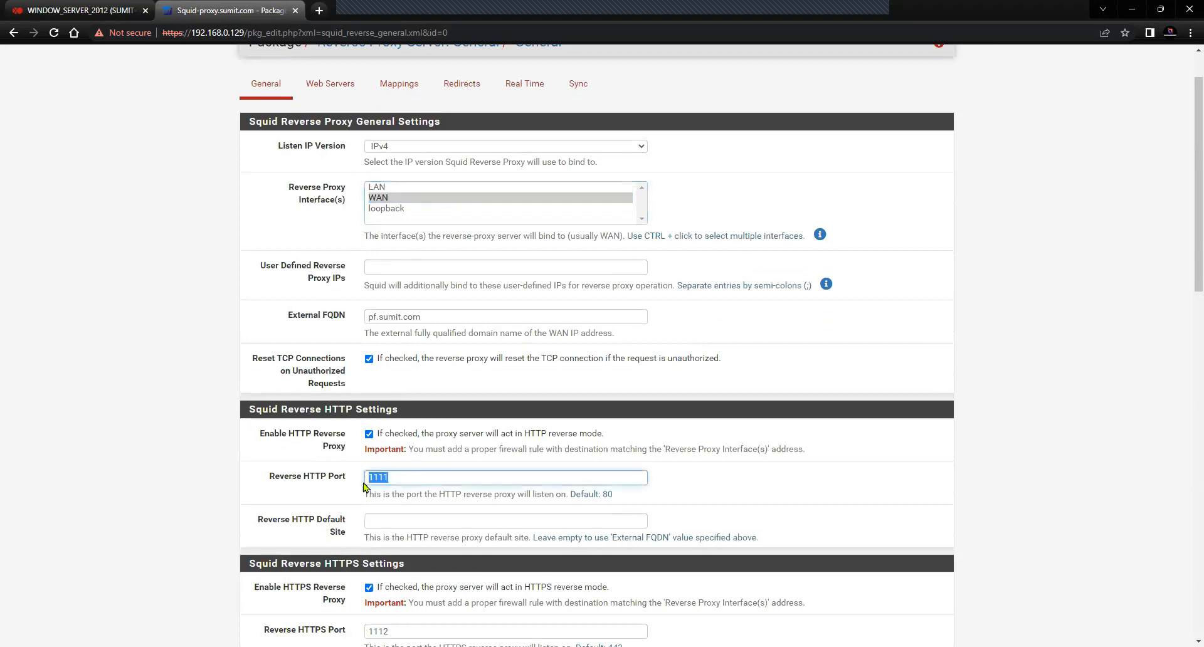
{"action": "scroll", "coordinate": [426, 534], "scroll_direction": "down", "scroll_amount": 3}
{"action": "left_click", "coordinate": [393, 445]}
{"action": "left_click_drag", "start_coordinate": [355, 448], "coordinate": [352, 449]}
{"action": "scroll", "coordinate": [438, 540], "scroll_direction": "down", "scroll_amount": 1}
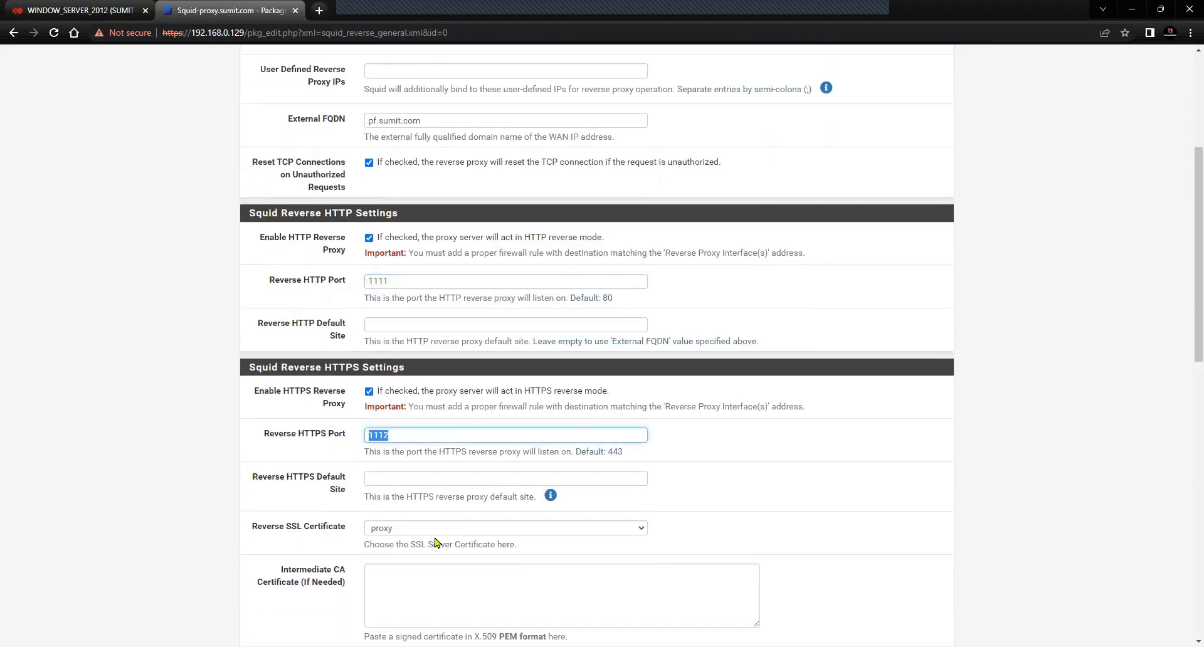
{"action": "scroll", "coordinate": [437, 542], "scroll_direction": "down", "scroll_amount": 8}
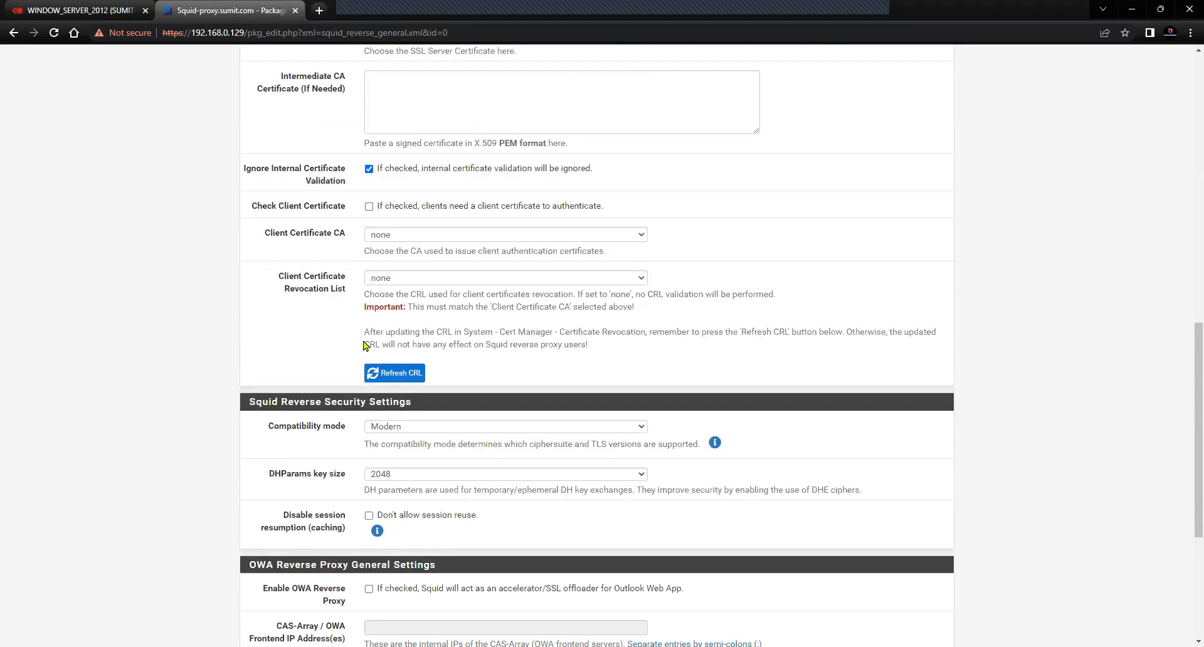
Go back to the top of the page and switch to the Web Servers list
{"action": "scroll", "coordinate": [364, 345], "scroll_direction": "up", "scroll_amount": 4}
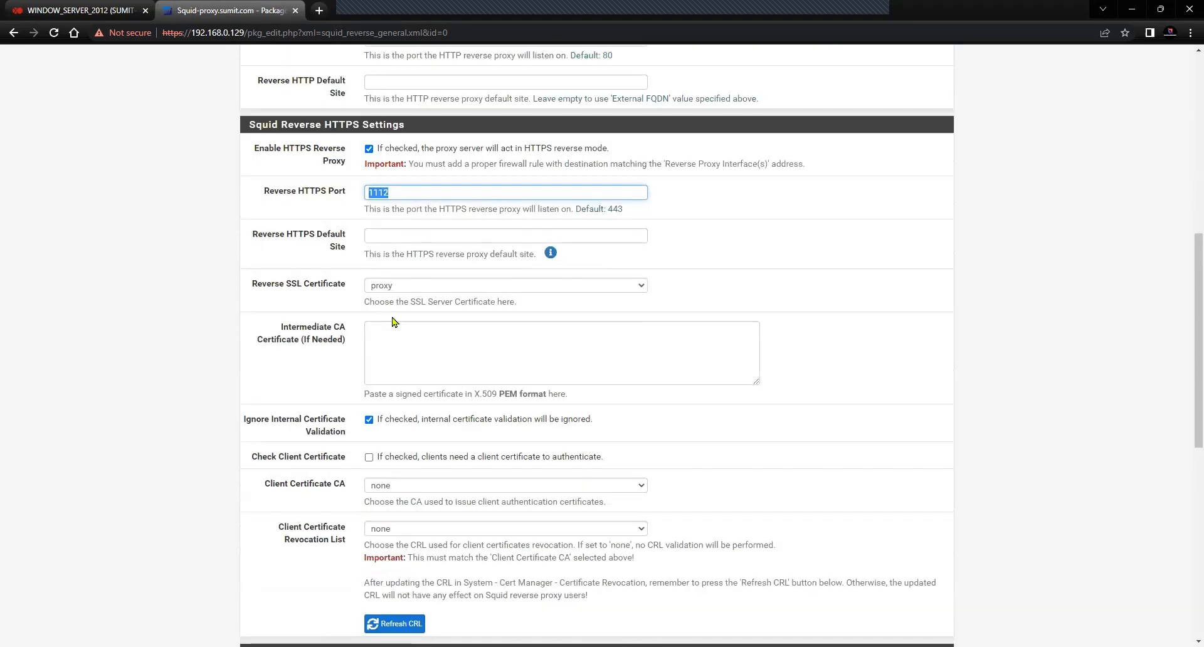
{"action": "scroll", "coordinate": [491, 477], "scroll_direction": "down", "scroll_amount": 7}
{"action": "scroll", "coordinate": [492, 483], "scroll_direction": "down", "scroll_amount": 3}
{"action": "scroll", "coordinate": [495, 483], "scroll_direction": "up", "scroll_amount": 20}
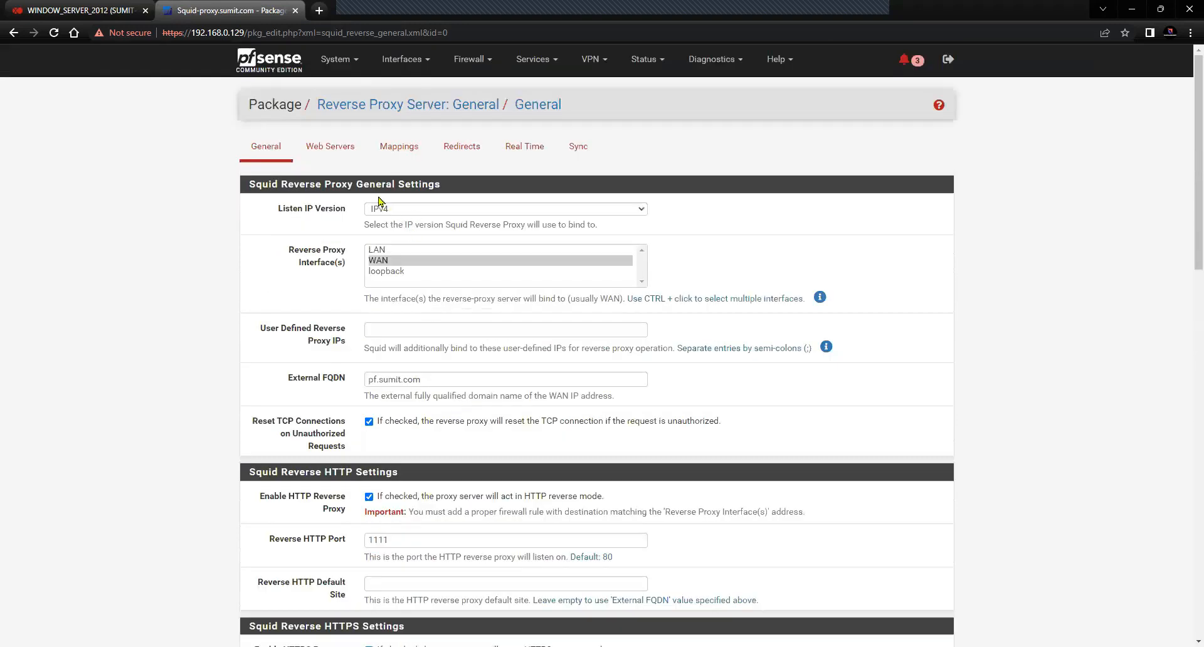
{"action": "left_click", "coordinate": [333, 154]}
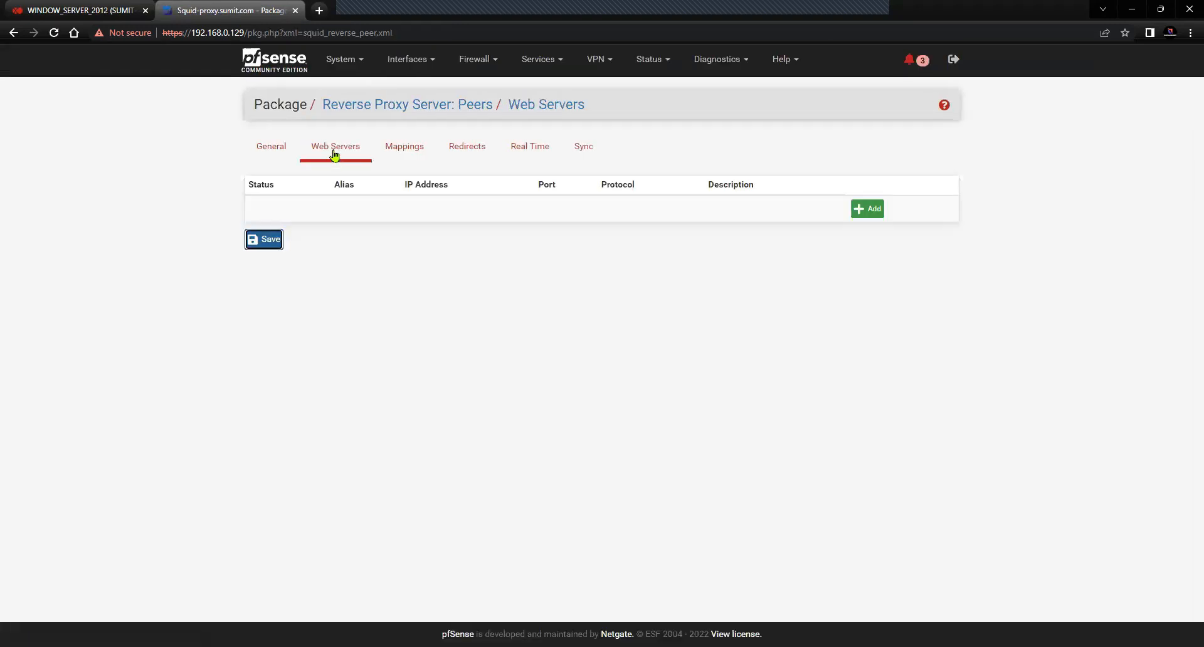
Start a new web server peer, then return to it after viewing the reverse_proxy.jpg diagram
{"action": "left_click", "coordinate": [868, 210]}
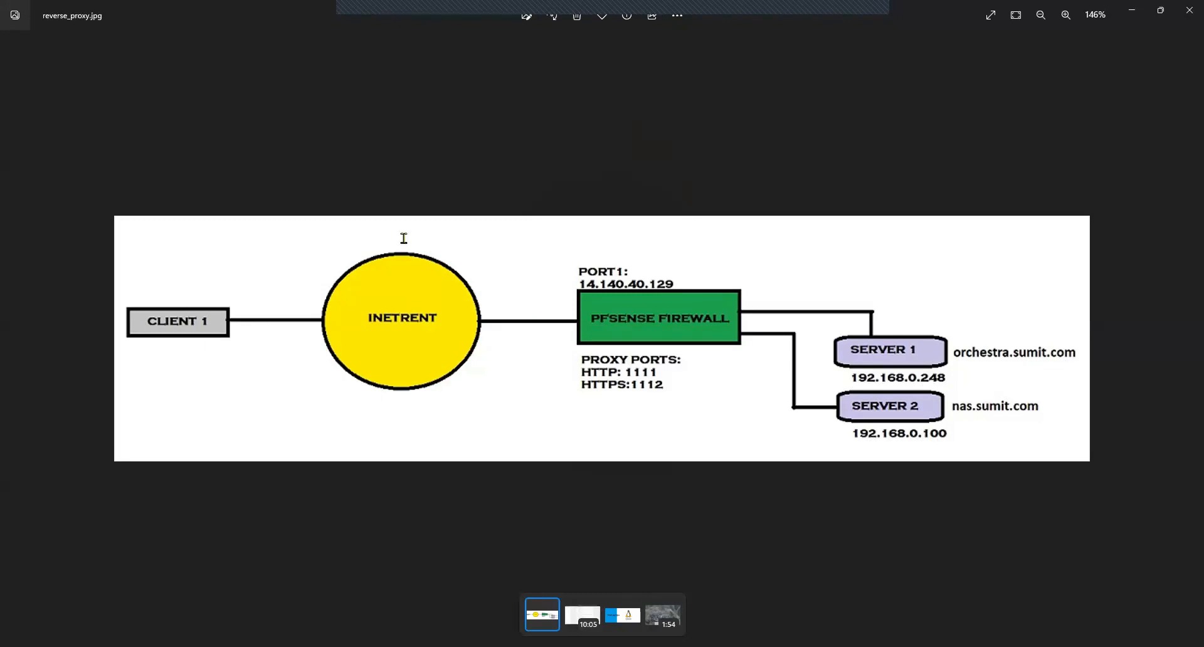
{"action": "key", "text": "alt+Tab"}
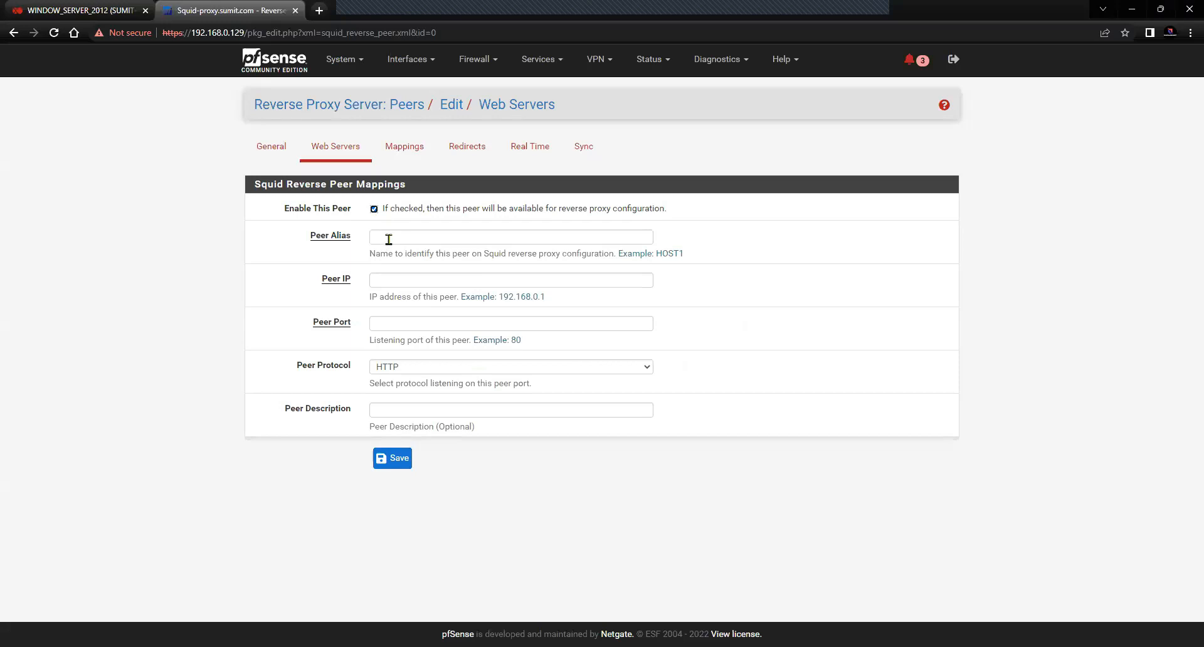
Save peer orchestra at 192.168.0.248, port 443, HTTPS, with description XOA
{"action": "left_click", "coordinate": [389, 238]}
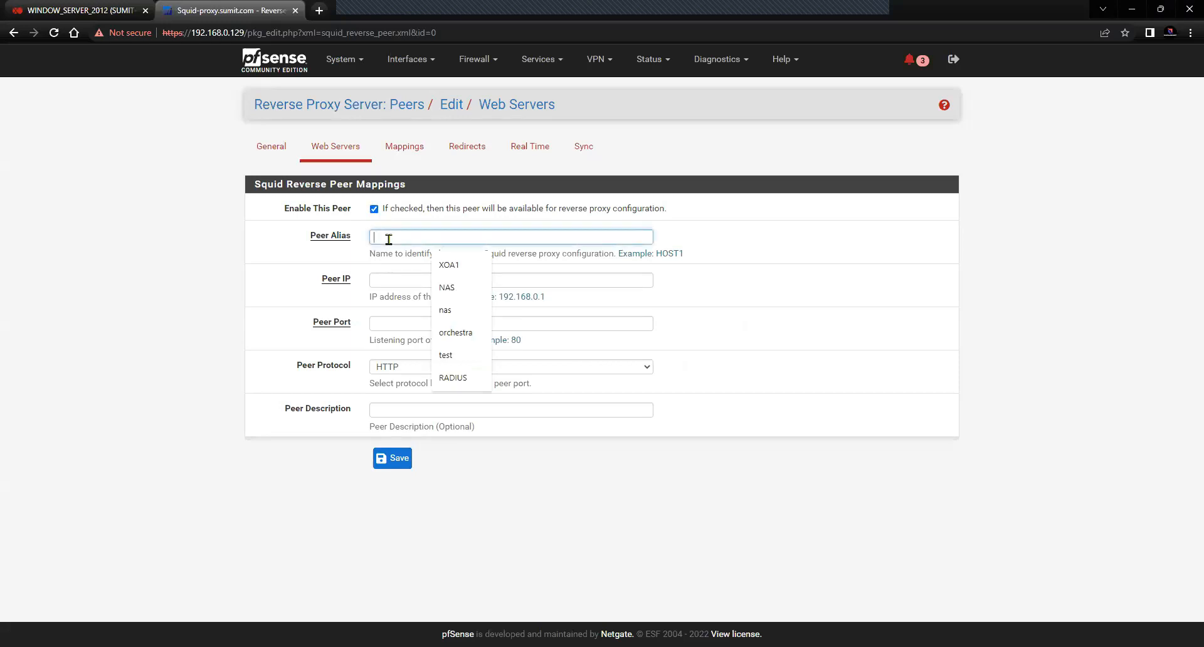
{"action": "left_click", "coordinate": [455, 332]}
{"action": "left_click", "coordinate": [399, 284]}
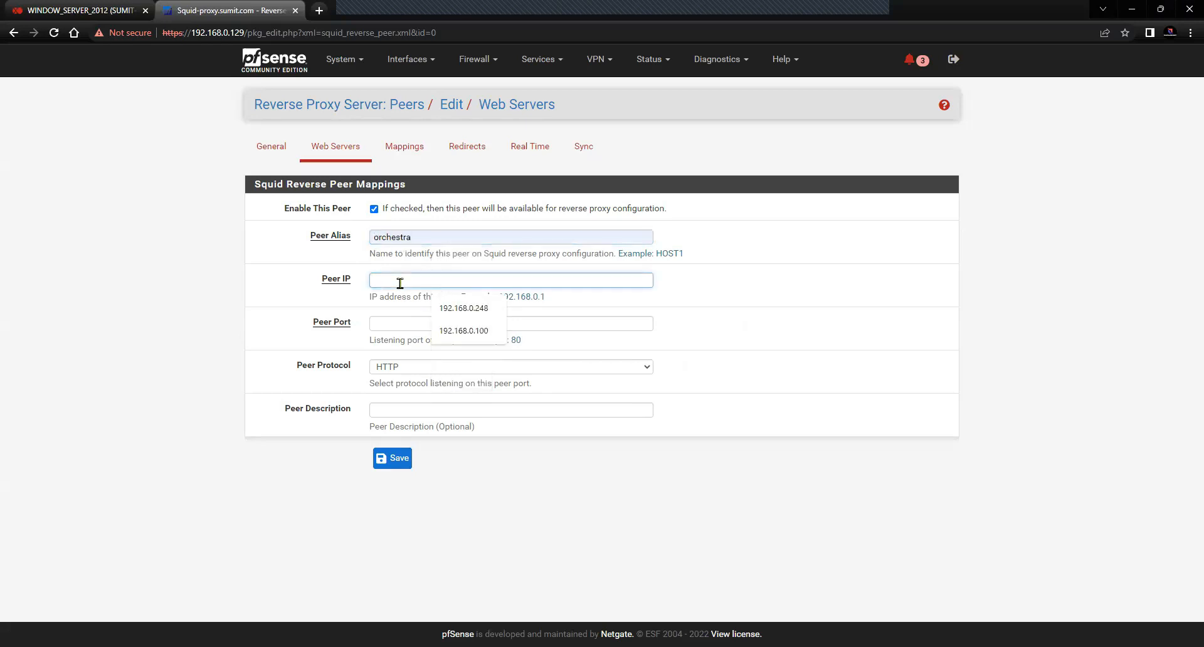
{"action": "left_click", "coordinate": [464, 308]}
{"action": "left_click", "coordinate": [407, 326]}
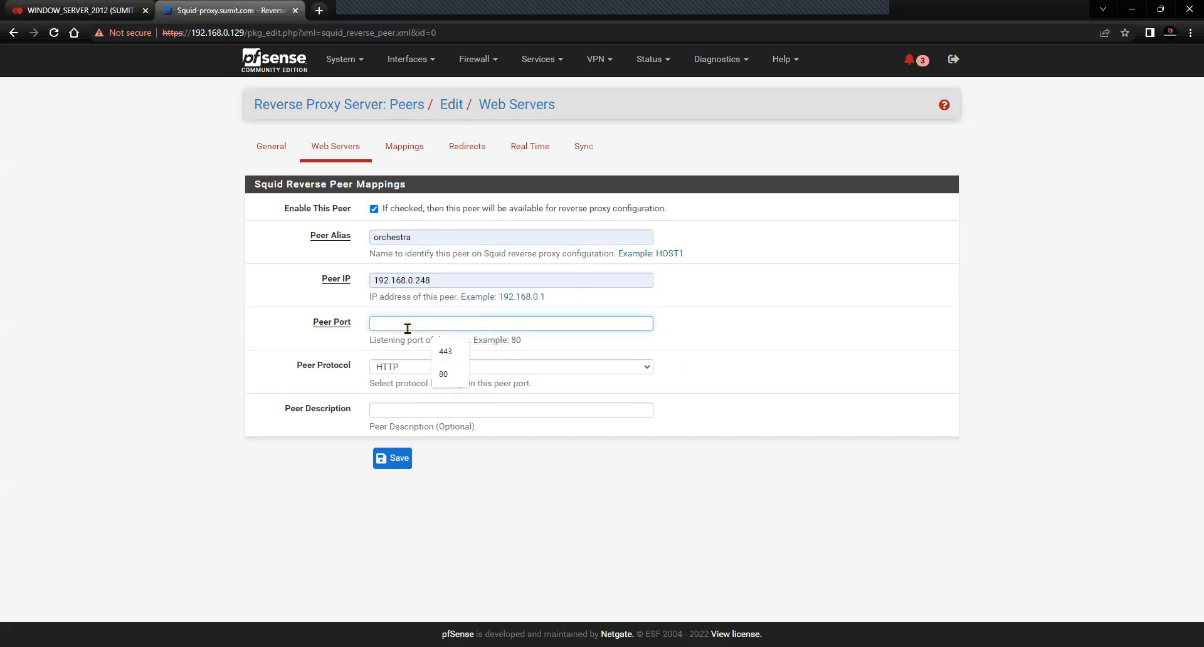
{"action": "left_click", "coordinate": [444, 350]}
{"action": "left_click", "coordinate": [444, 368]}
{"action": "left_click", "coordinate": [430, 394]}
{"action": "left_click", "coordinate": [402, 411]}
{"action": "left_click", "coordinate": [446, 438]}
{"action": "left_click", "coordinate": [387, 462]}
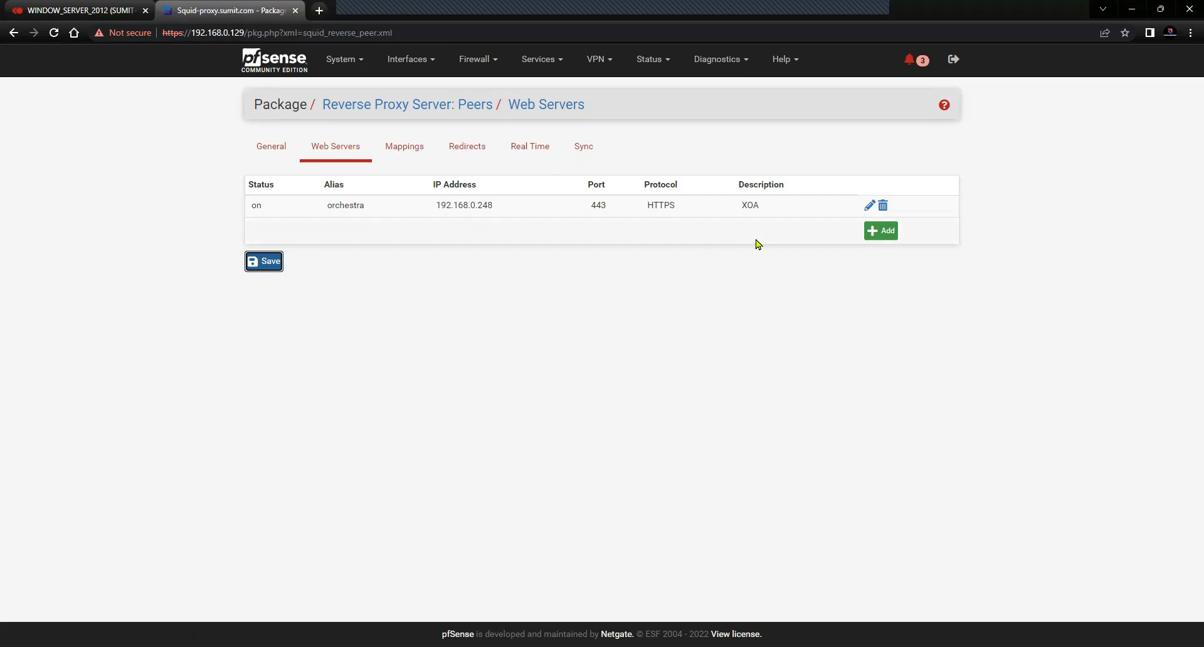
{"action": "left_click", "coordinate": [871, 232]}
Enable the new peer, name it lowercase nas, and set IP 192.168.0.100
{"action": "left_click", "coordinate": [373, 209]}
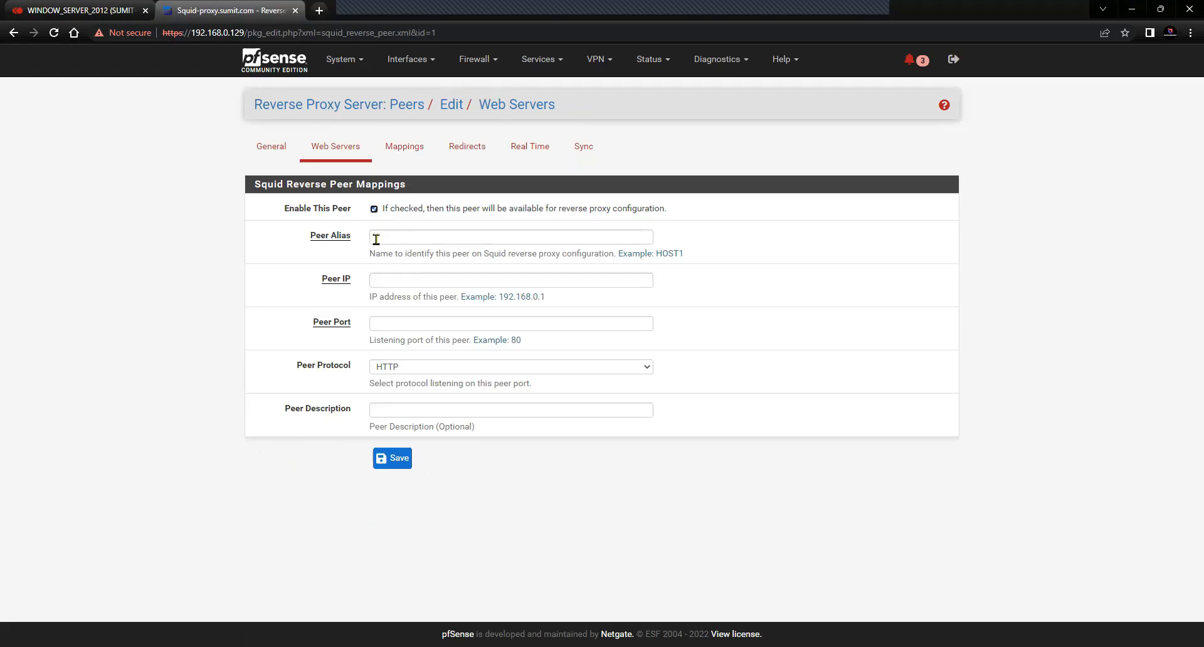
{"action": "left_click", "coordinate": [376, 238]}
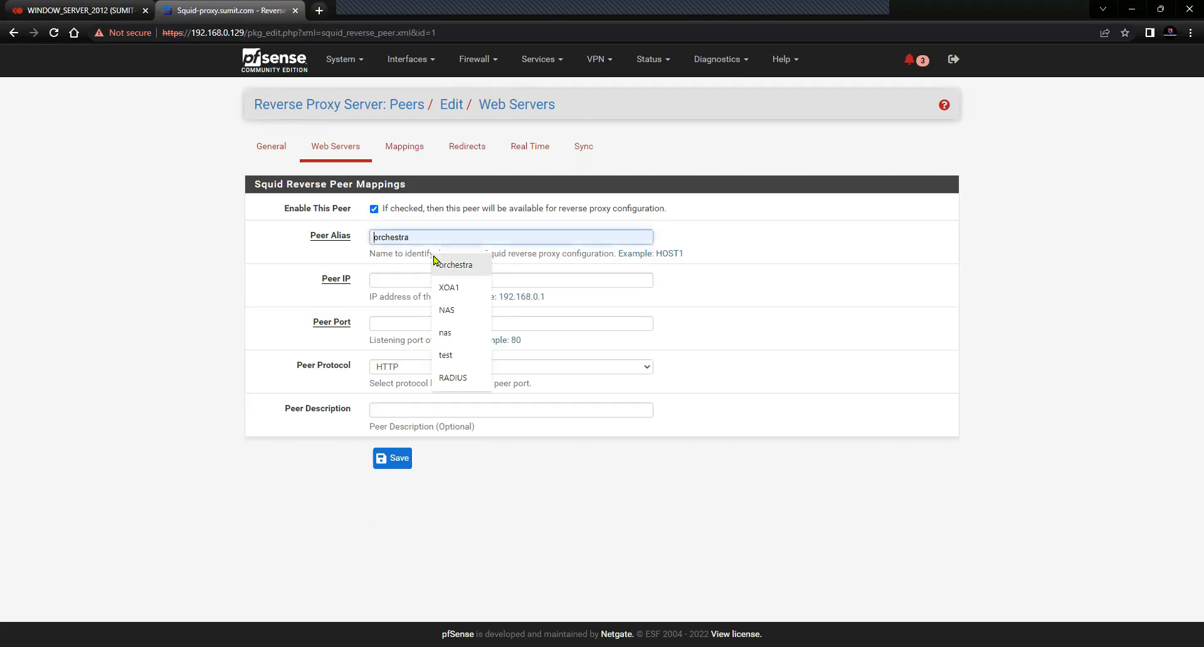
{"action": "left_click", "coordinate": [453, 311]}
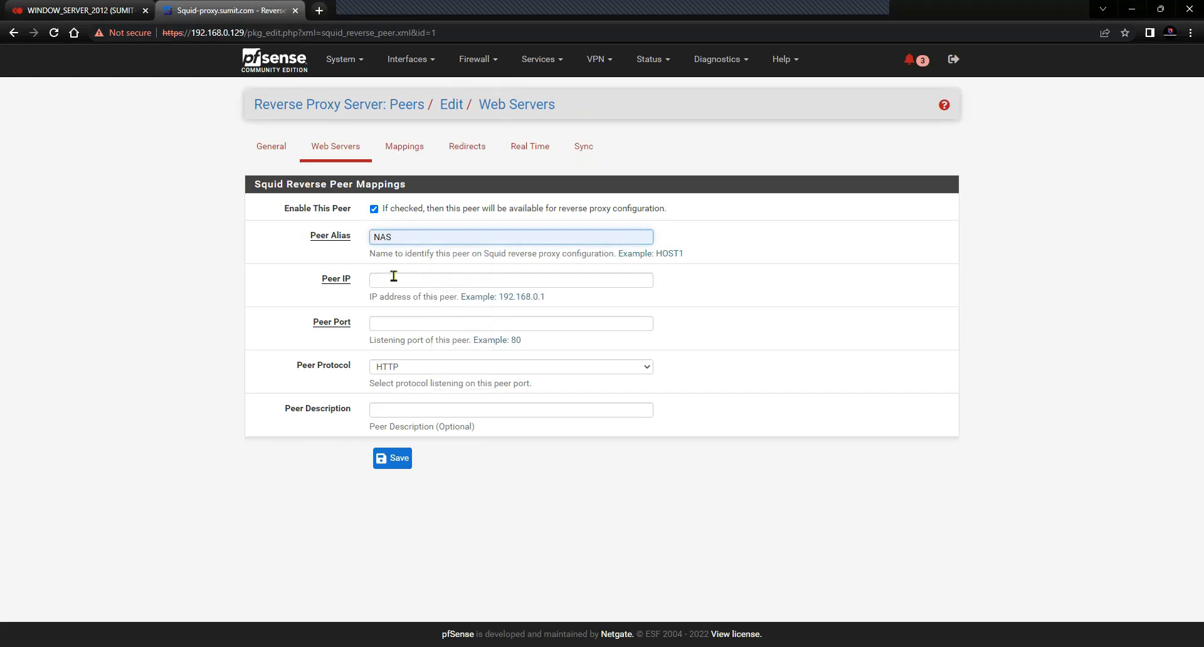
{"action": "left_click", "coordinate": [410, 233]}
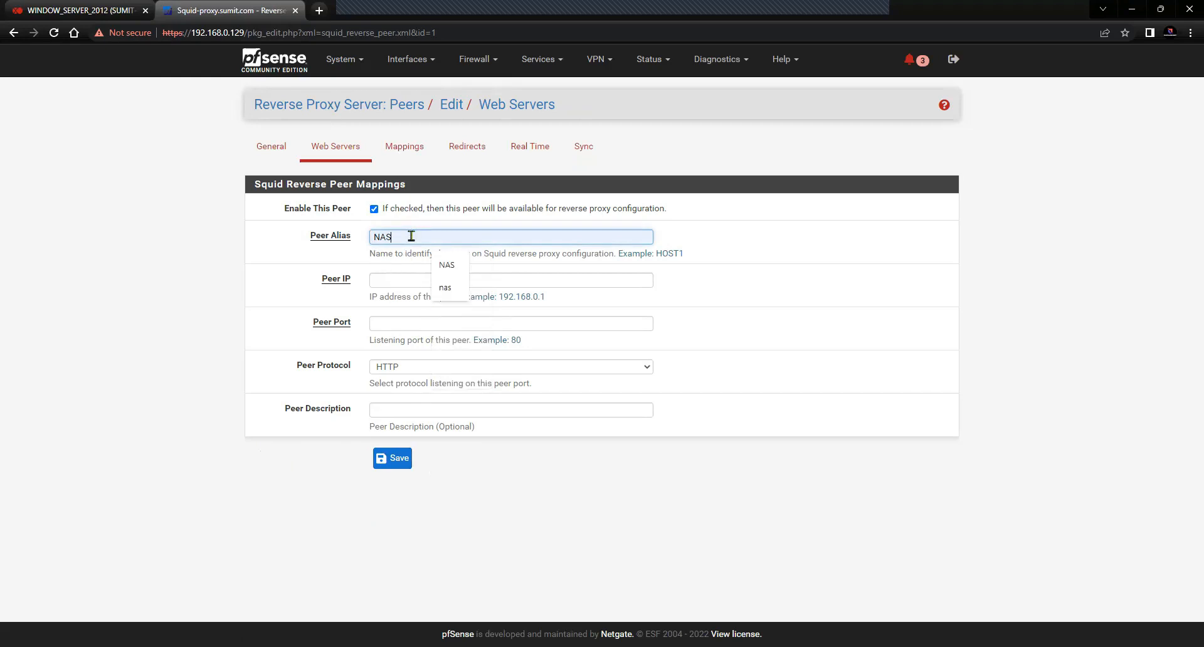
{"action": "left_click", "coordinate": [445, 288]}
{"action": "left_click", "coordinate": [390, 280]}
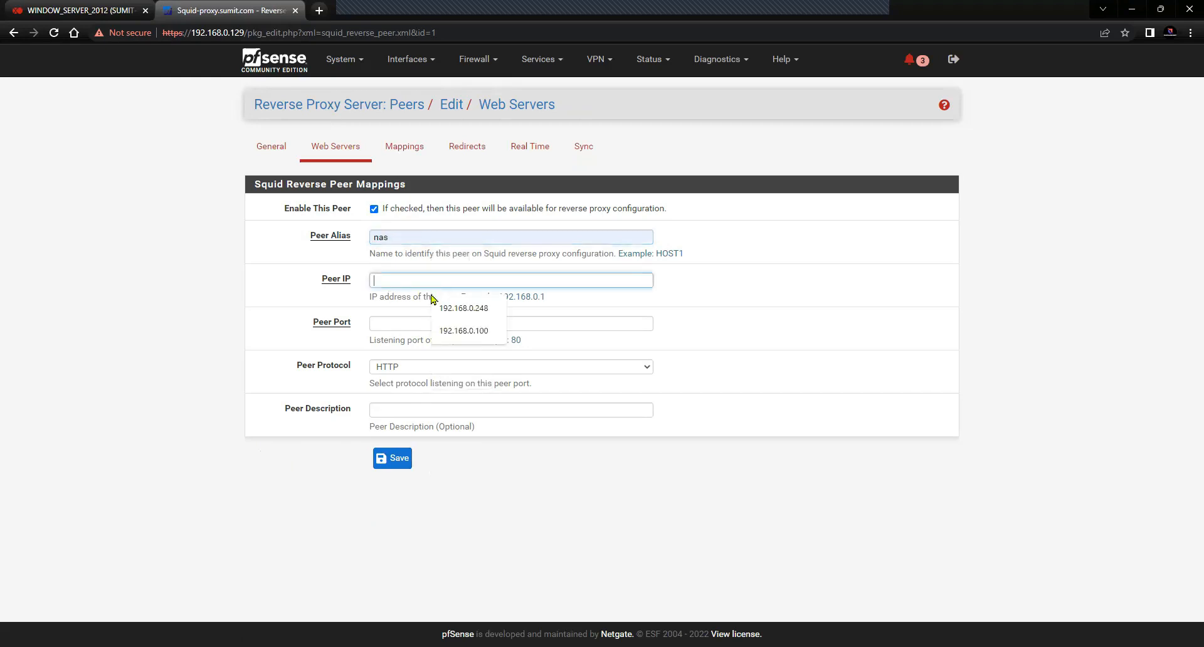
{"action": "left_click", "coordinate": [457, 332]}
Set the nas peer to port 443, protocol HTTPS, description NAS, and save it
{"action": "left_click", "coordinate": [407, 331]}
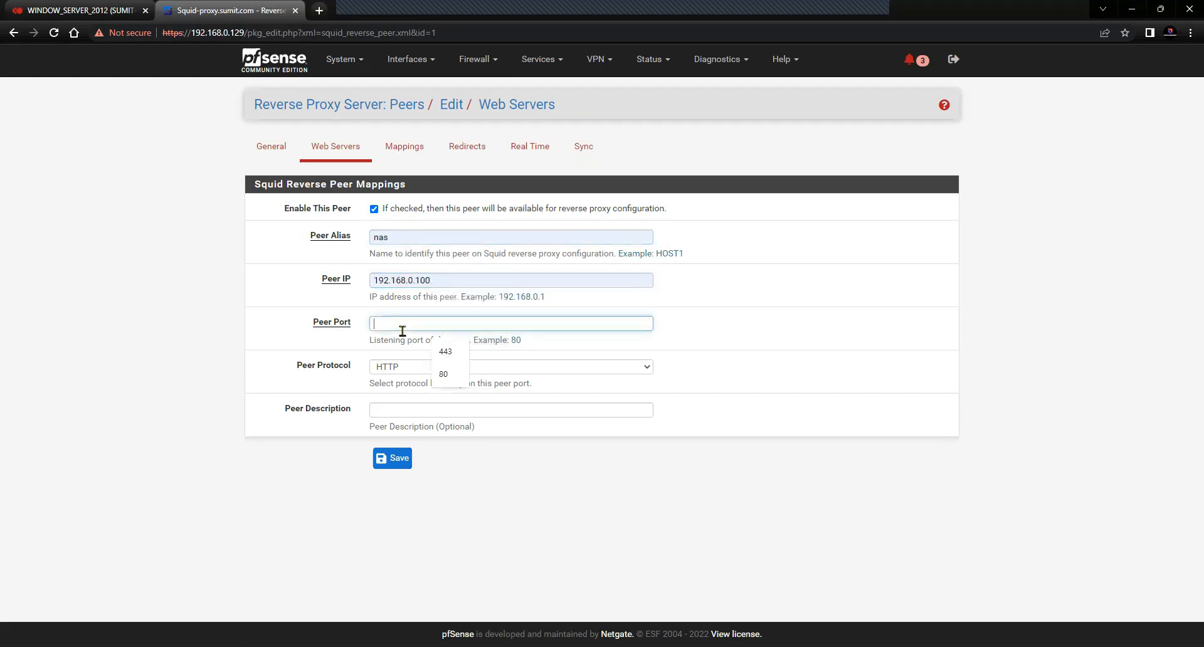
{"action": "left_click", "coordinate": [450, 353]}
{"action": "left_click", "coordinate": [422, 366]}
{"action": "left_click", "coordinate": [404, 389]}
{"action": "left_click", "coordinate": [387, 411]}
{"action": "left_click", "coordinate": [446, 460]}
{"action": "left_click", "coordinate": [401, 458]}
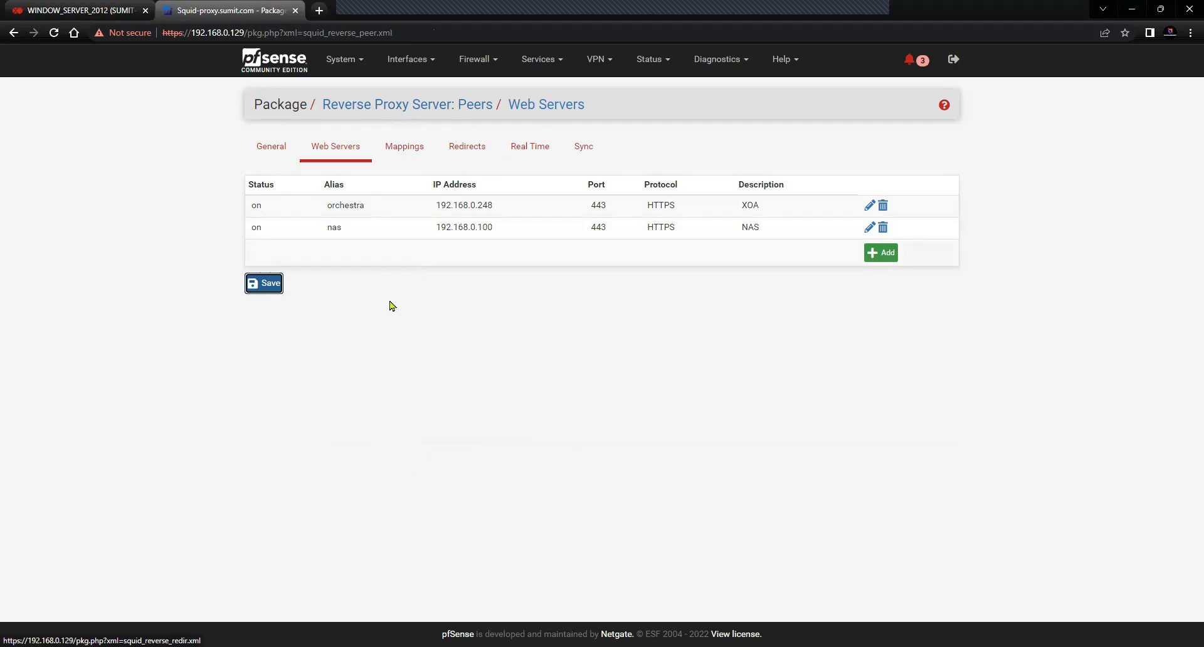
View the empty Mappings list, then glance at Web Servers and the reverse_proxy.jpg diagram
{"action": "left_click", "coordinate": [412, 149]}
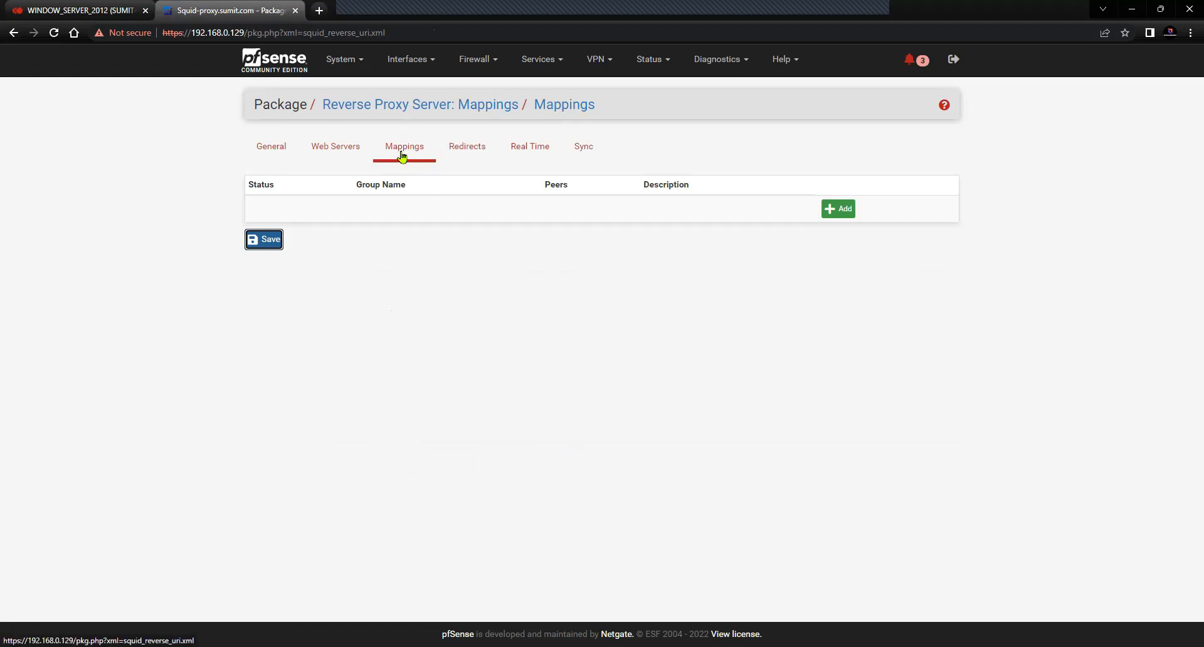
{"action": "left_click", "coordinate": [354, 151]}
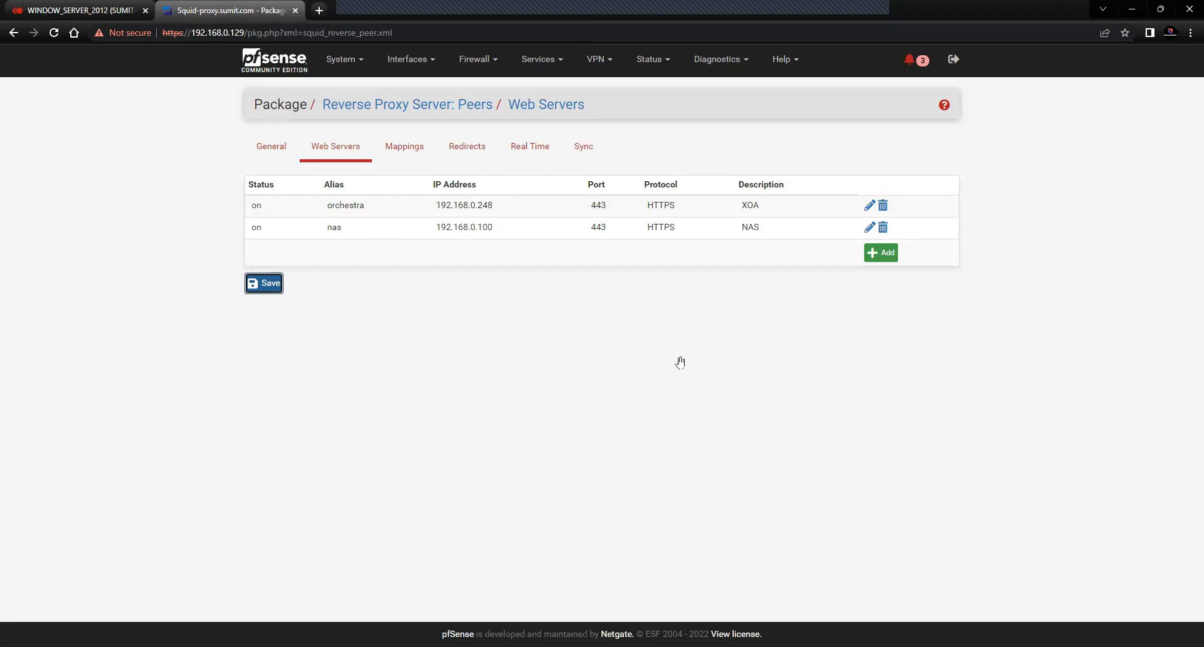
{"action": "key", "text": "alt+Tab"}
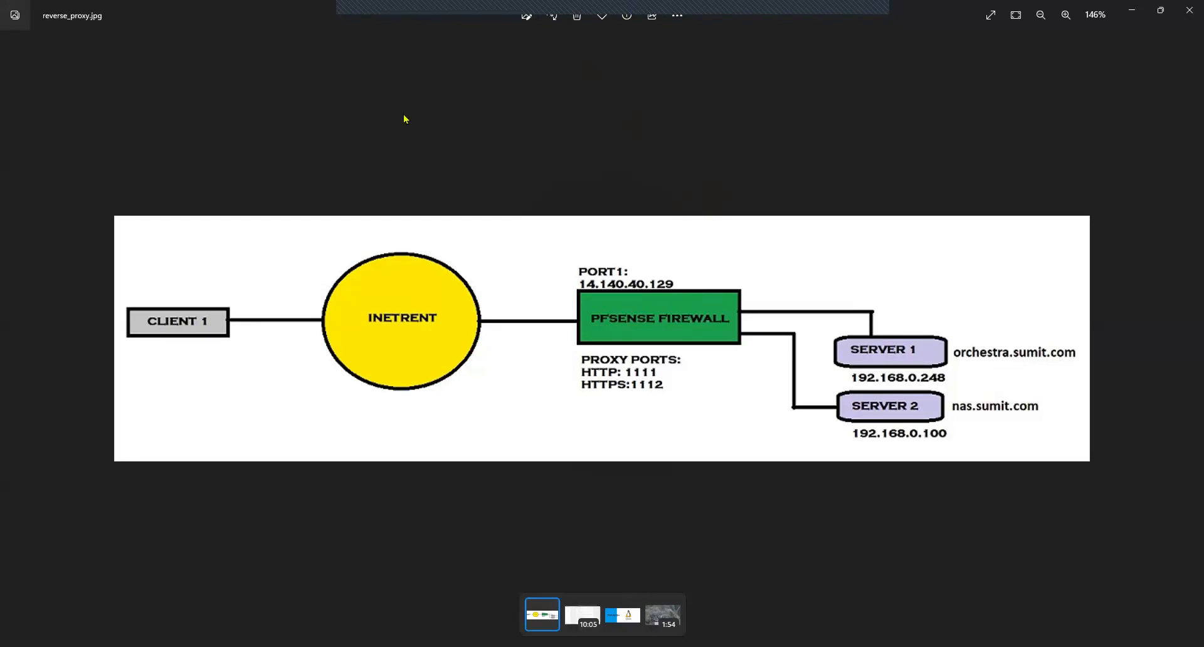
{"action": "key", "text": "alt+Tab"}
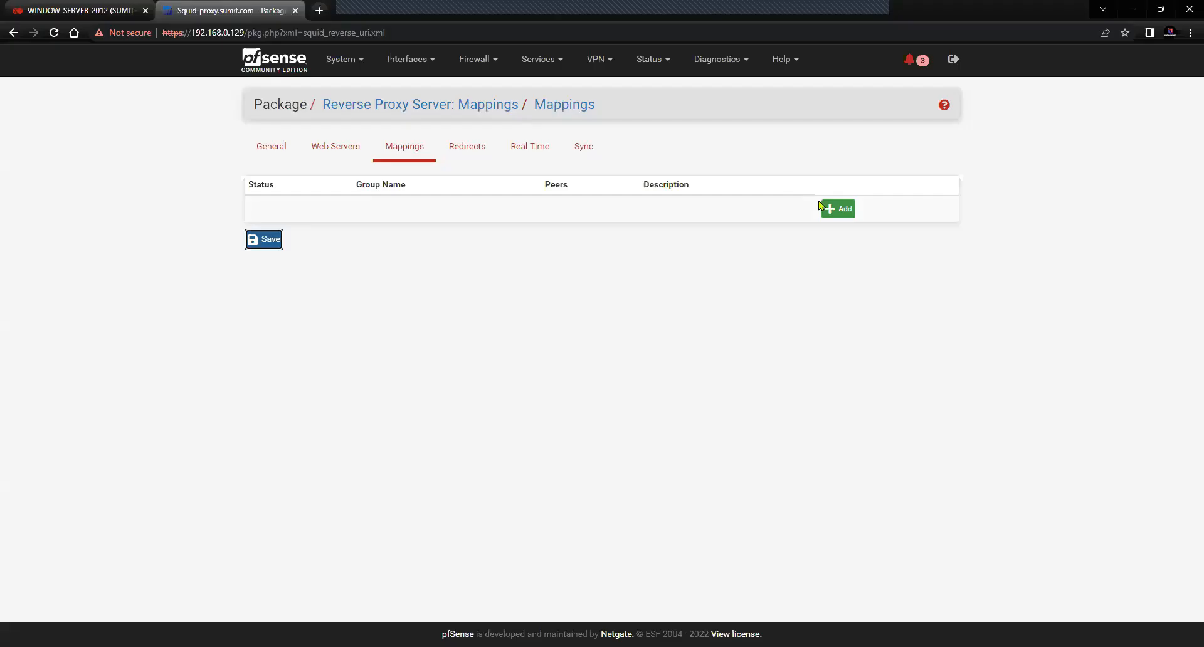
{"action": "left_click", "coordinate": [835, 208]}
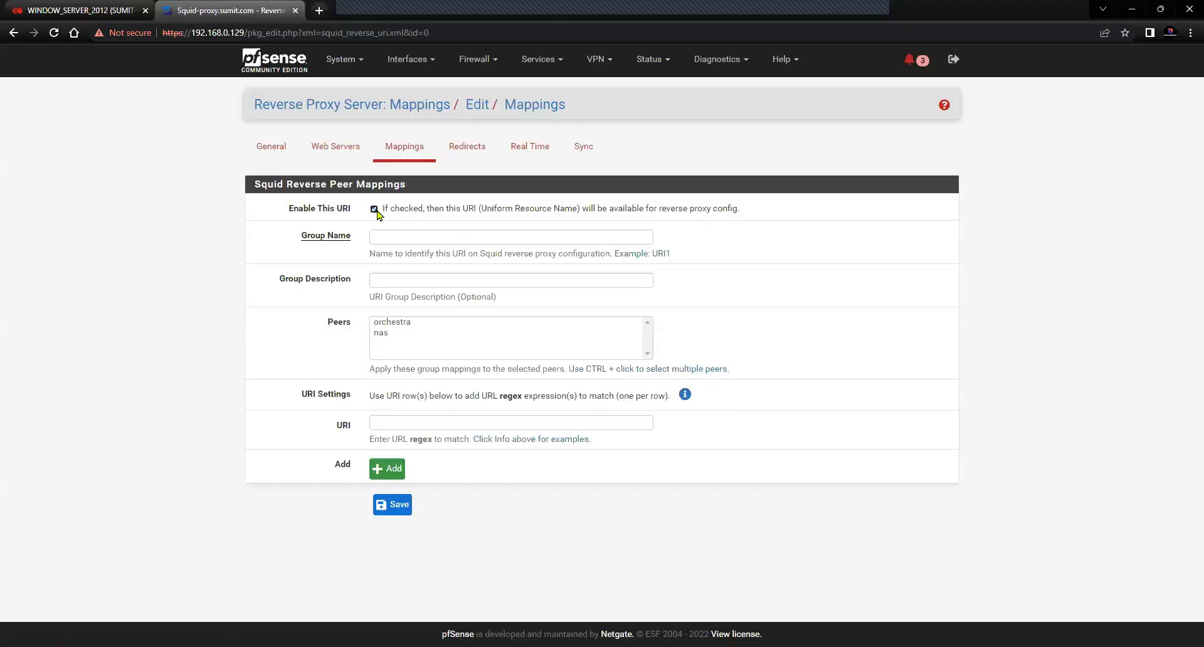
{"action": "left_click", "coordinate": [407, 235]}
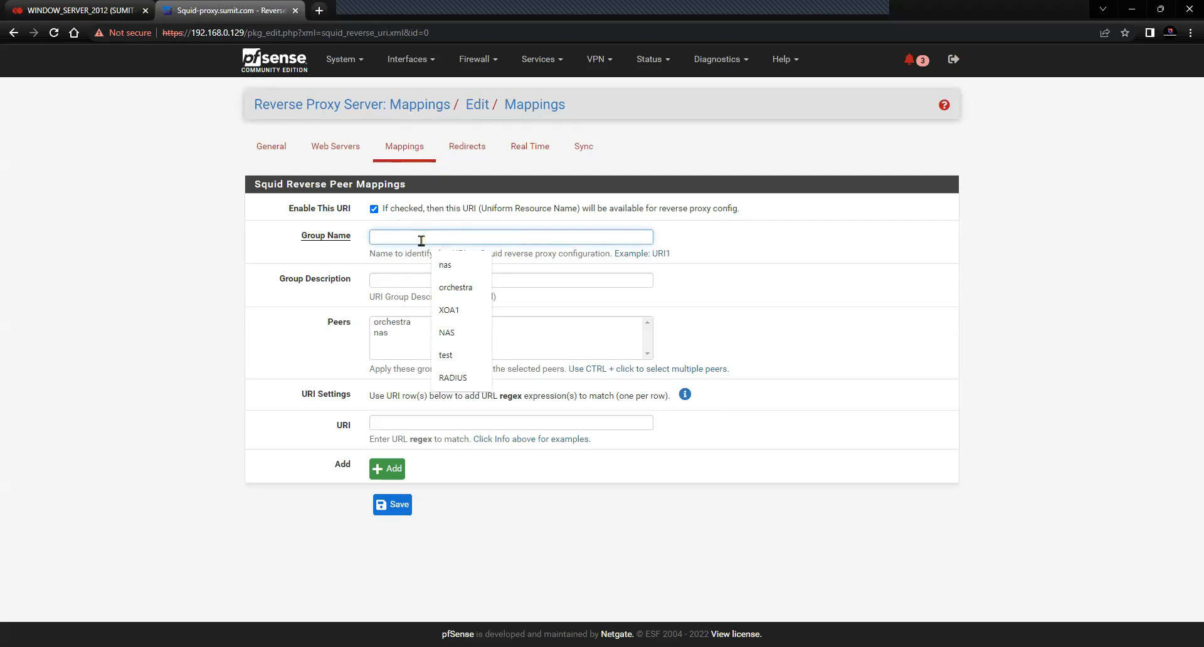
{"action": "left_click", "coordinate": [461, 289]}
{"action": "left_click", "coordinate": [404, 282]}
{"action": "type", "text": "XOA"}
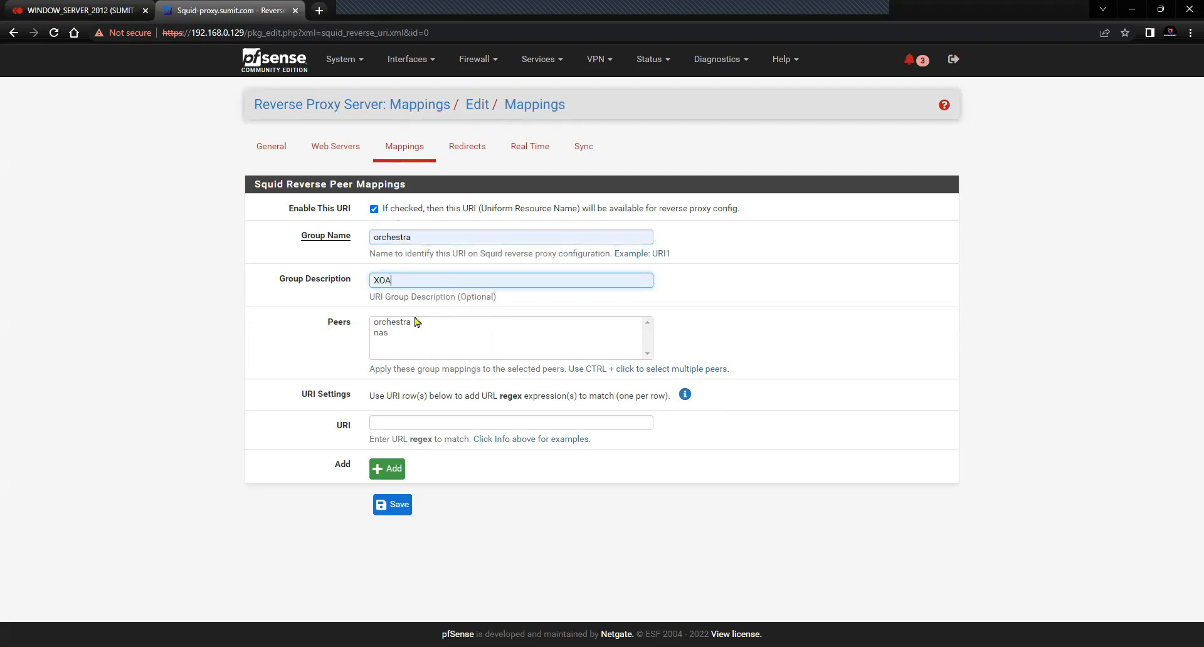
{"action": "left_click", "coordinate": [299, 342]}
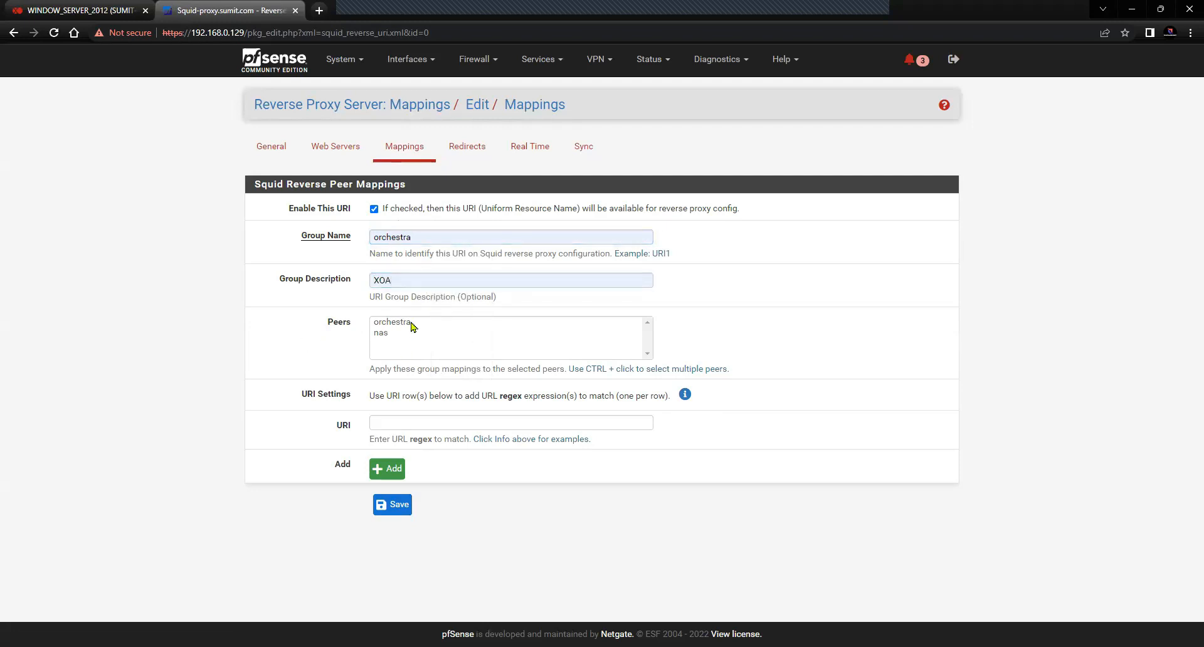
{"action": "left_click", "coordinate": [414, 325]}
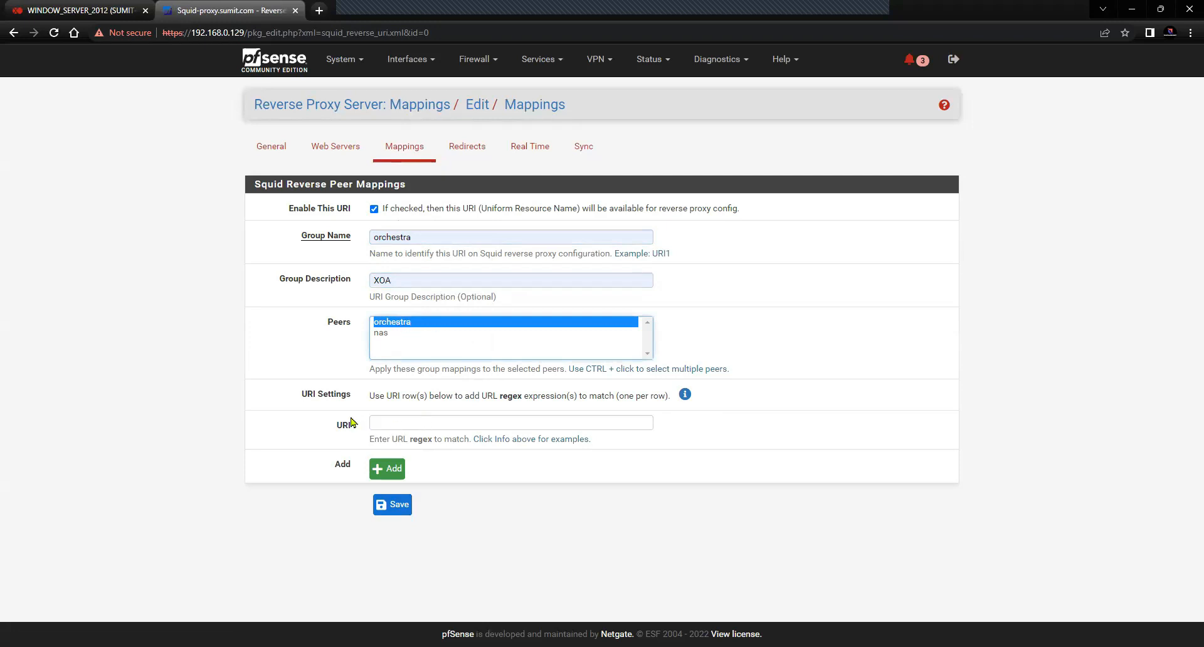
{"action": "left_click_drag", "start_coordinate": [353, 425], "coordinate": [336, 425]}
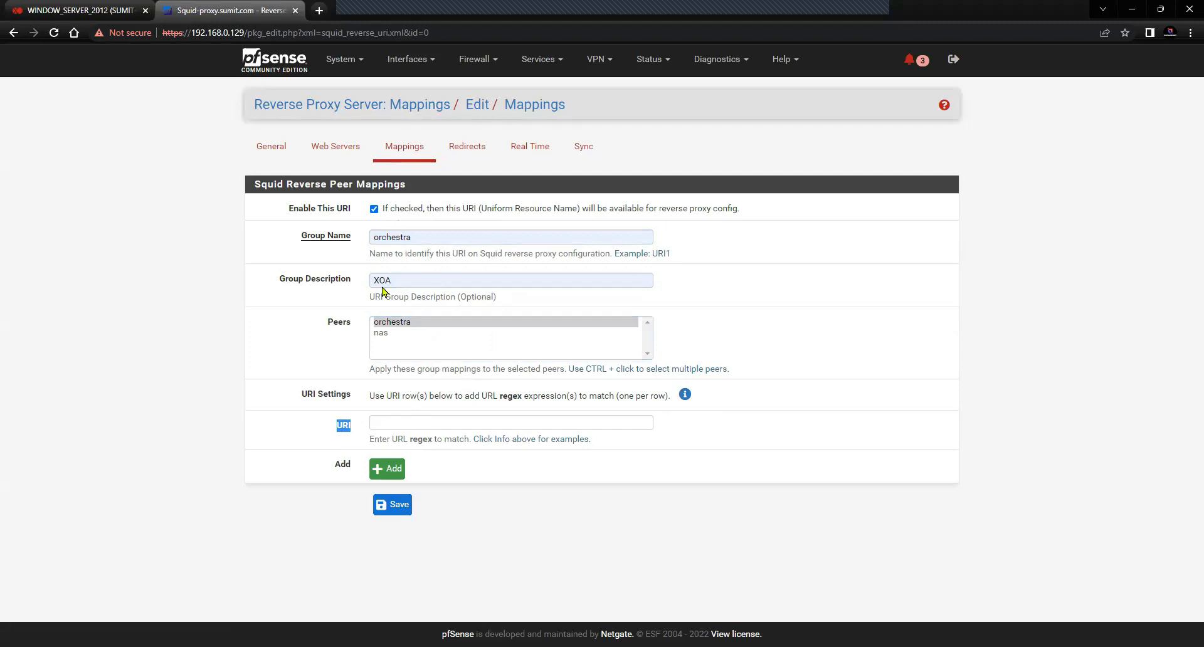
{"action": "left_click", "coordinate": [433, 425]}
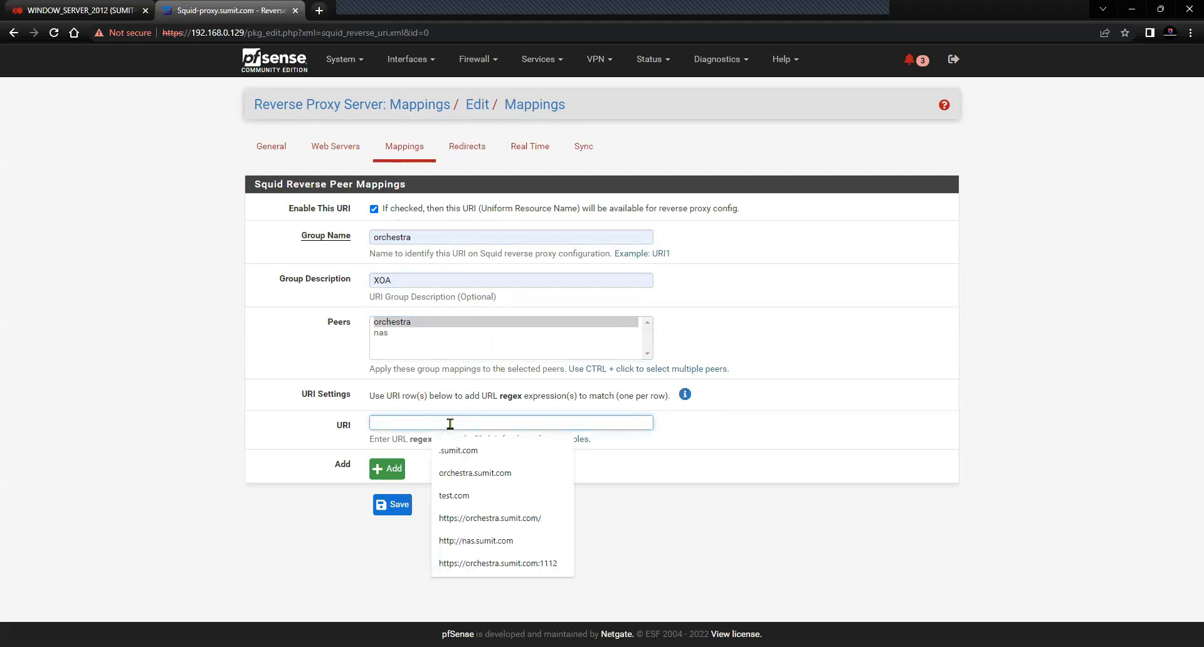
{"action": "left_click", "coordinate": [490, 520]}
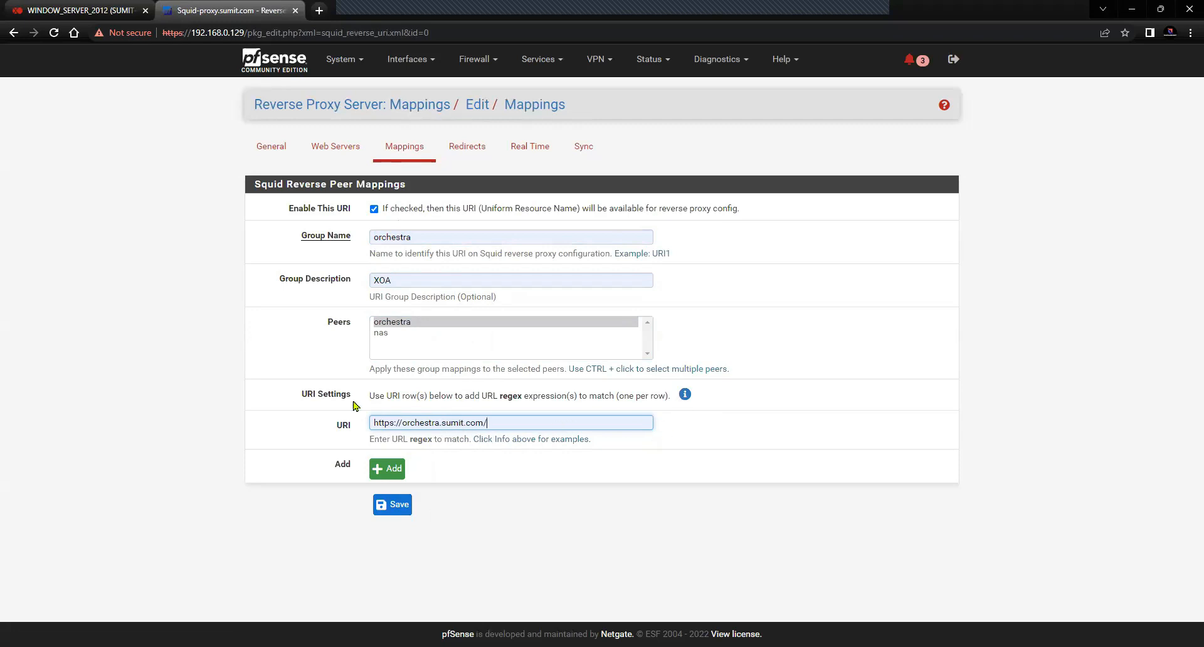
Review the example URI patterns, noting the trailing .*$ in the last one
{"action": "left_click", "coordinate": [684, 395]}
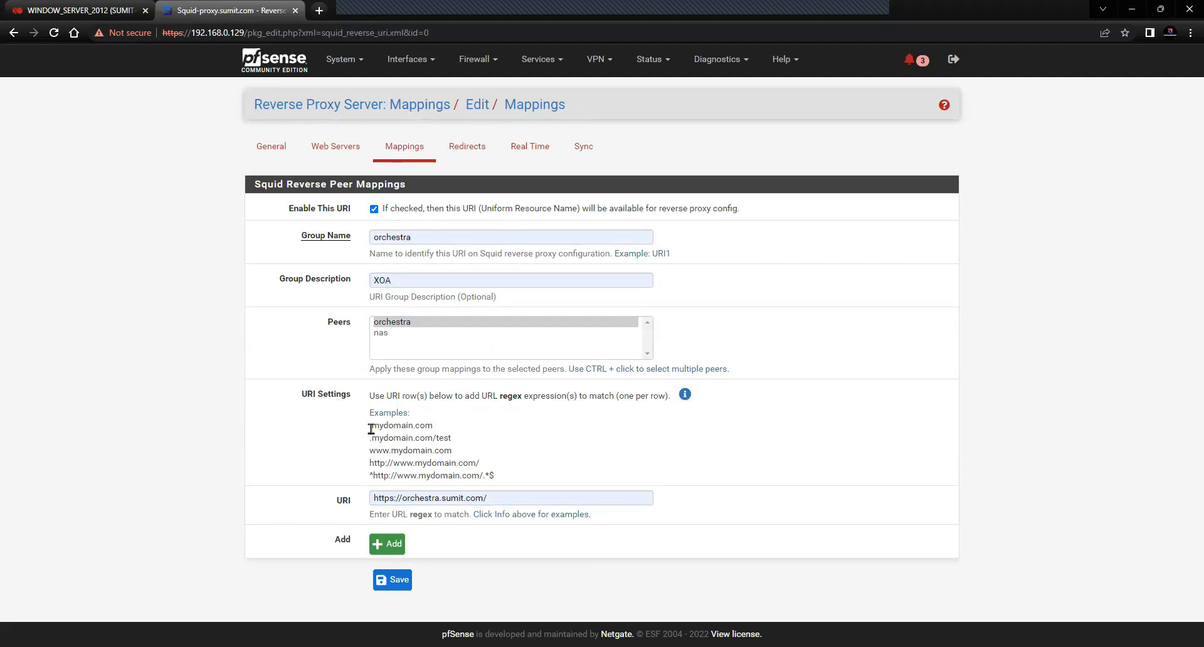
{"action": "left_click_drag", "start_coordinate": [372, 428], "coordinate": [565, 475]}
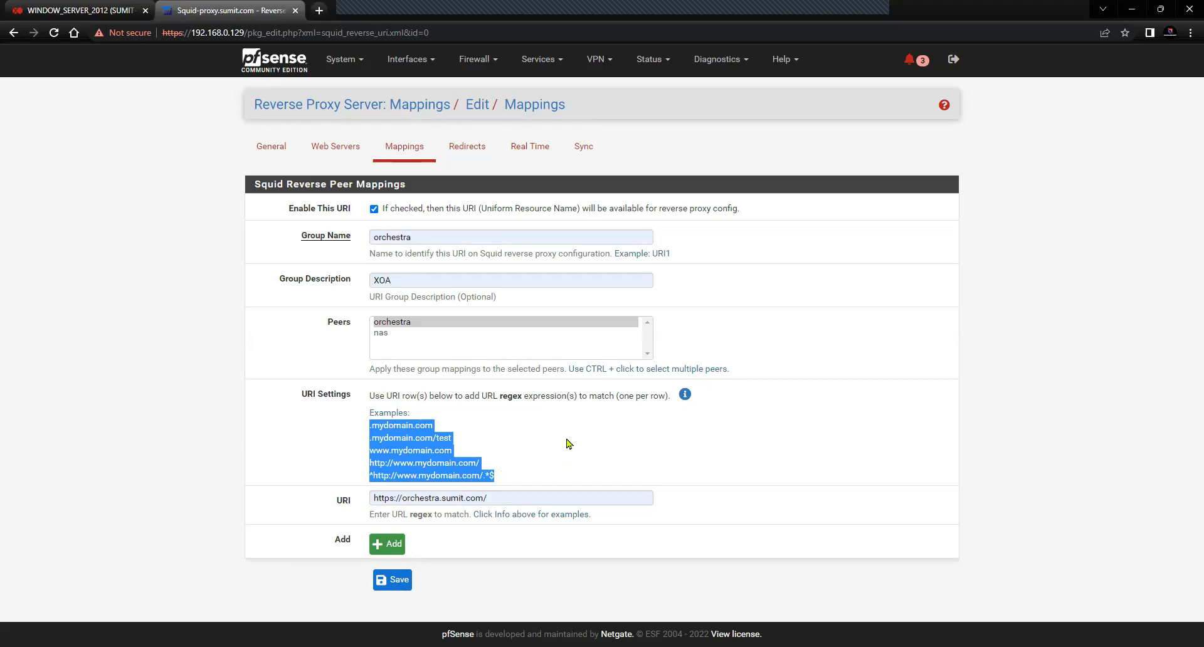
{"action": "left_click", "coordinate": [370, 478]}
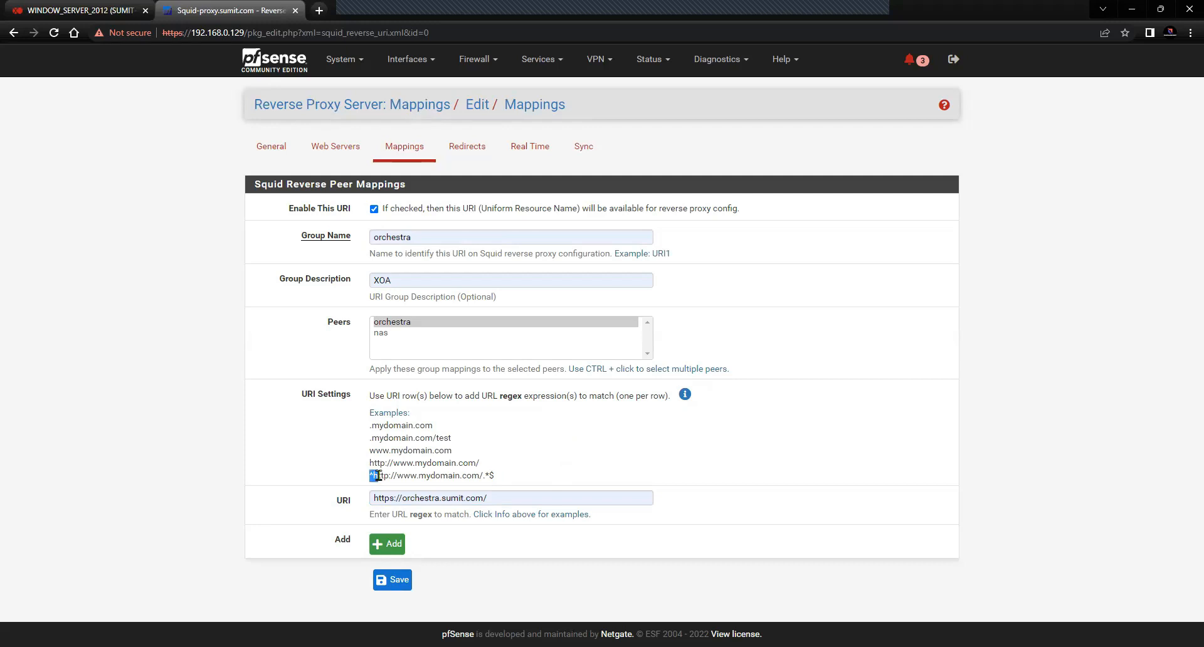
{"action": "double_click", "coordinate": [488, 475]}
{"action": "left_click", "coordinate": [740, 481]}
Save the orchestra mapping, then start an enabled mapping NAS, description NAS, peer nas
{"action": "left_click", "coordinate": [392, 579]}
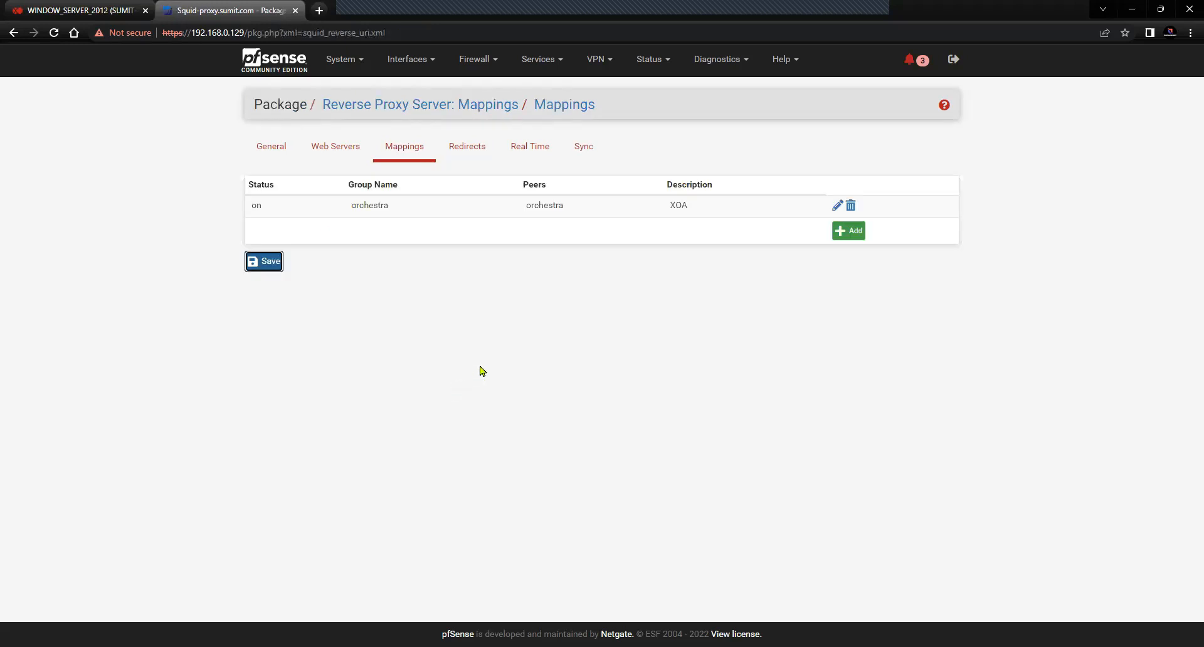
{"action": "left_click", "coordinate": [848, 231]}
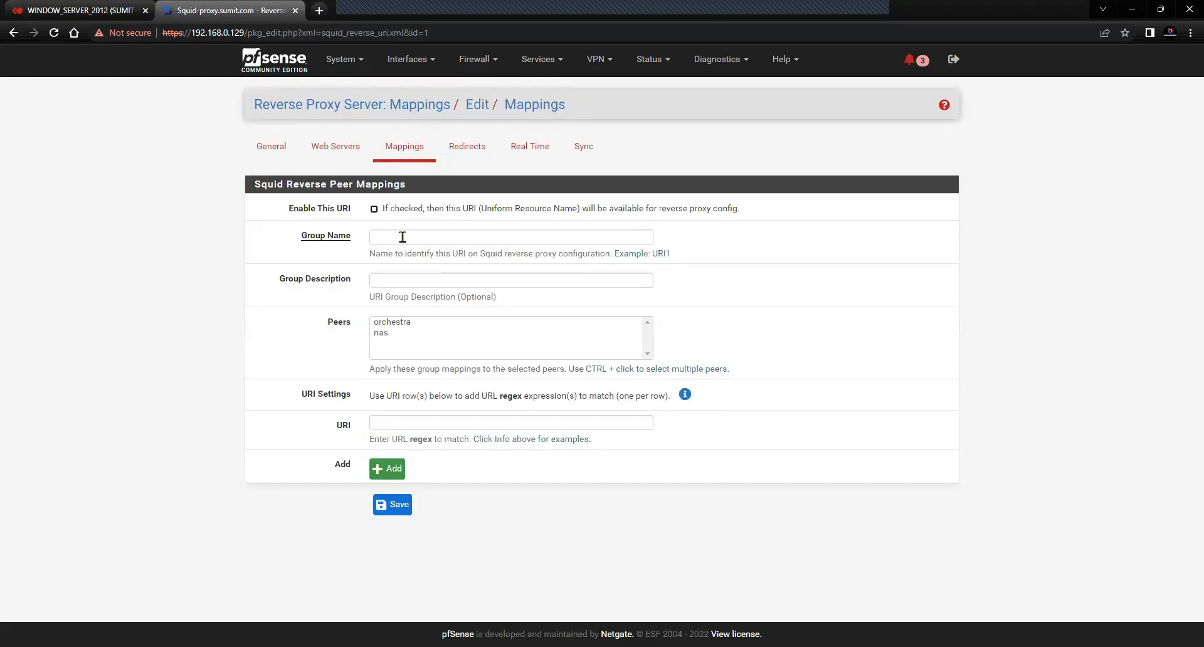
{"action": "left_click", "coordinate": [374, 209]}
{"action": "left_click", "coordinate": [381, 235]}
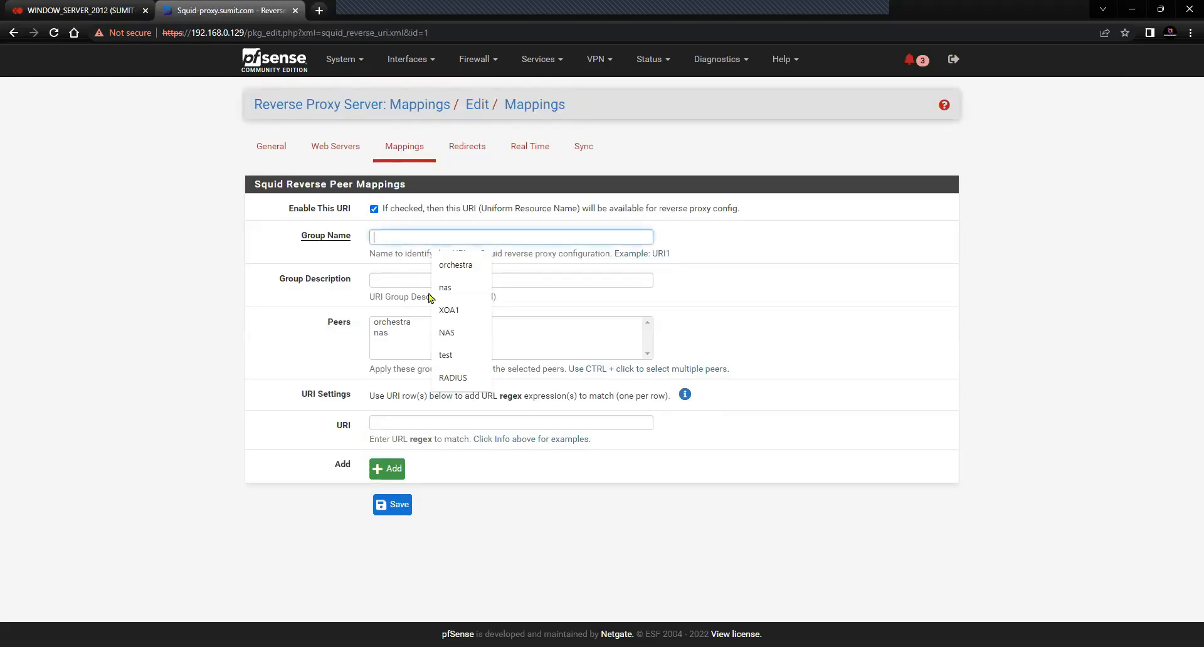
{"action": "left_click", "coordinate": [454, 332]}
{"action": "left_click", "coordinate": [388, 281]}
{"action": "left_click", "coordinate": [404, 332]}
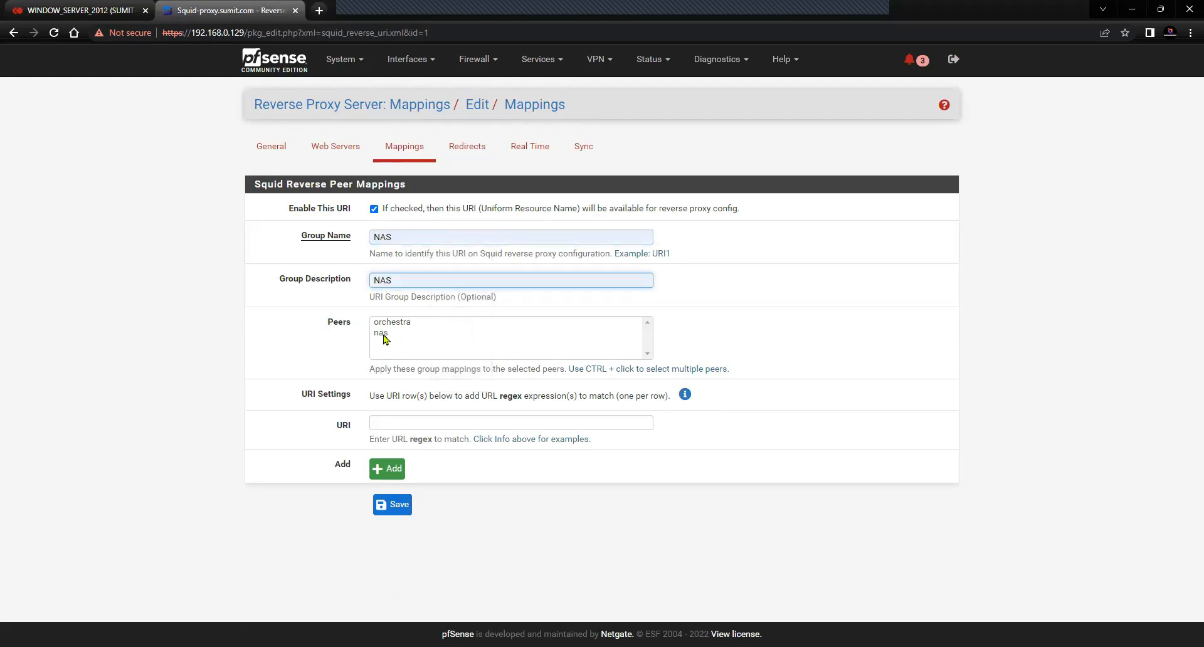
{"action": "left_click", "coordinate": [387, 336]}
{"action": "left_click", "coordinate": [412, 427]}
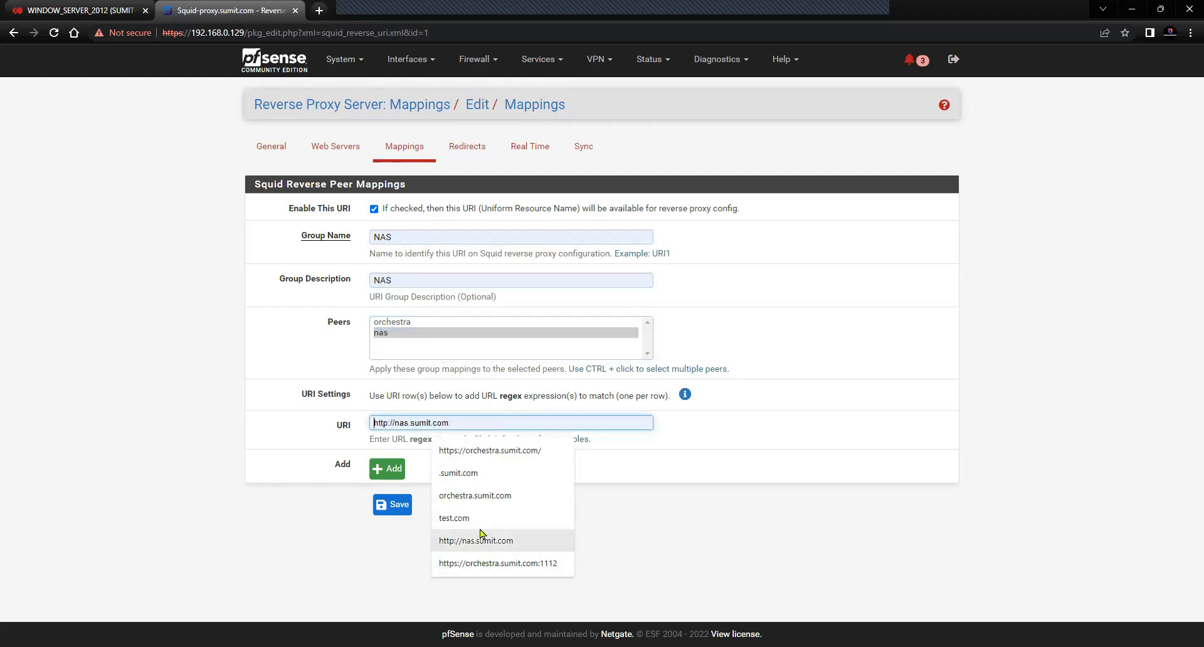
{"action": "left_click", "coordinate": [669, 543]}
{"action": "left_click", "coordinate": [465, 427]}
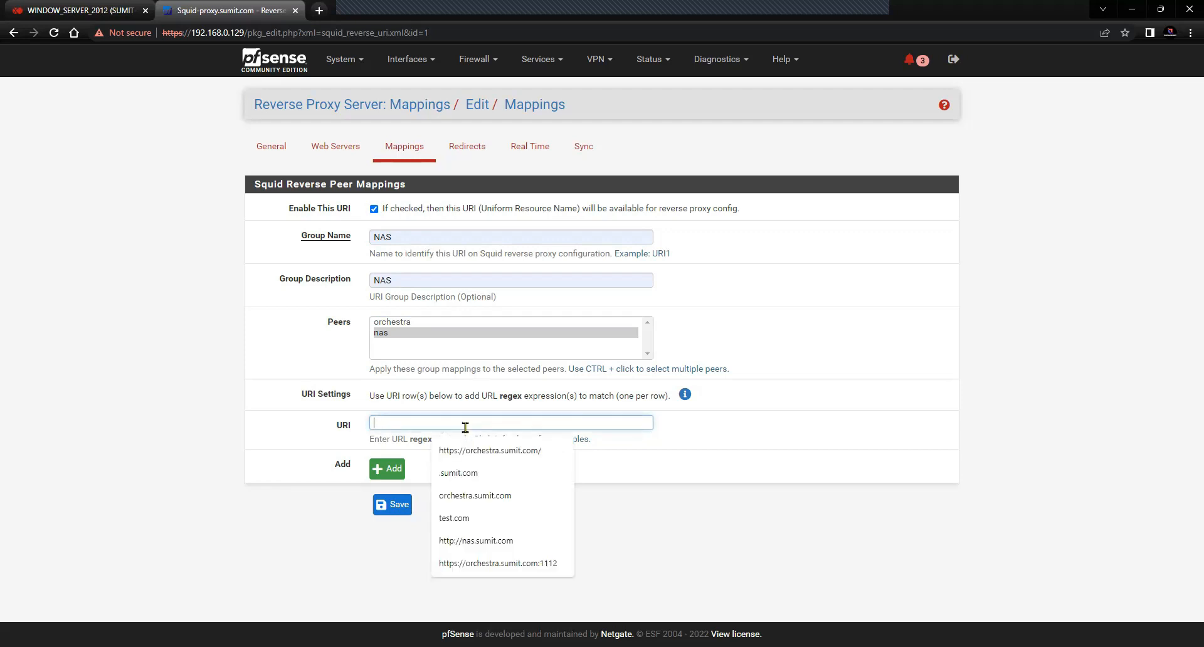
{"action": "type", "text": "https://nas.sumit.com"}
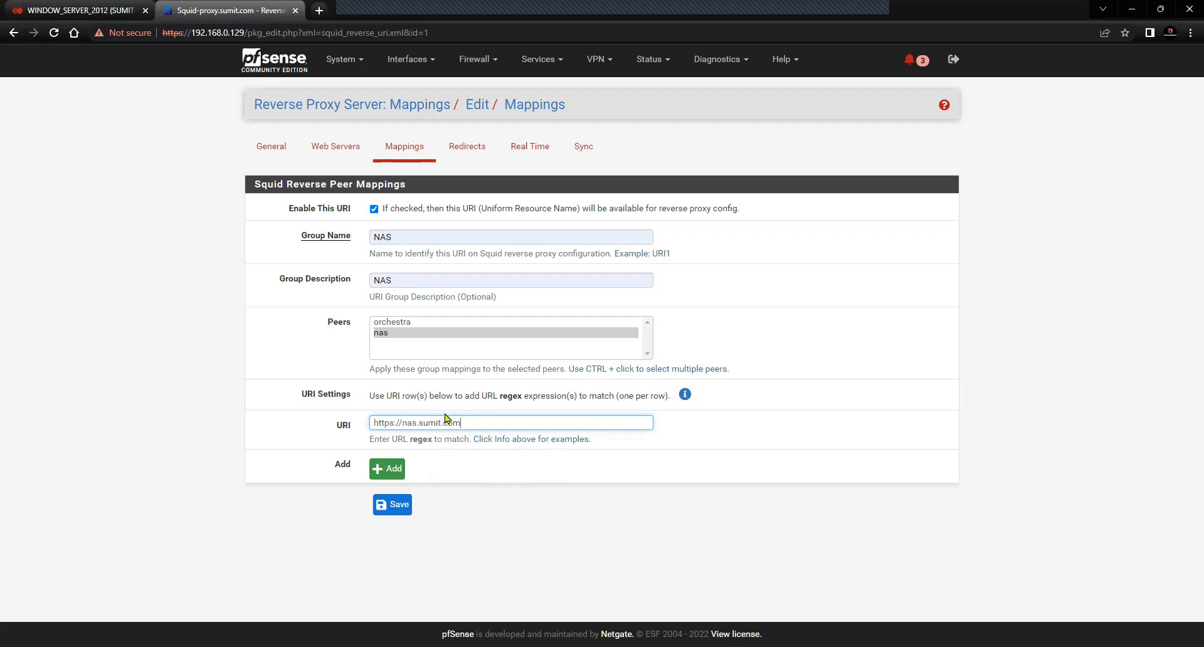
{"action": "left_click", "coordinate": [391, 334]}
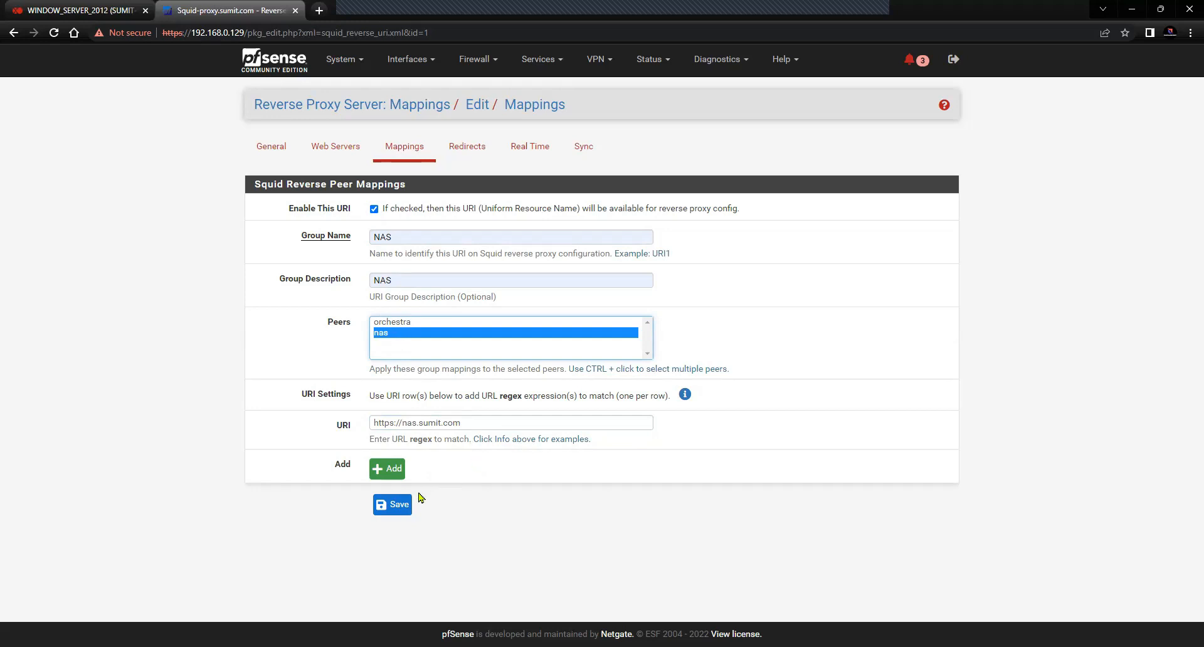
{"action": "left_click", "coordinate": [404, 507]}
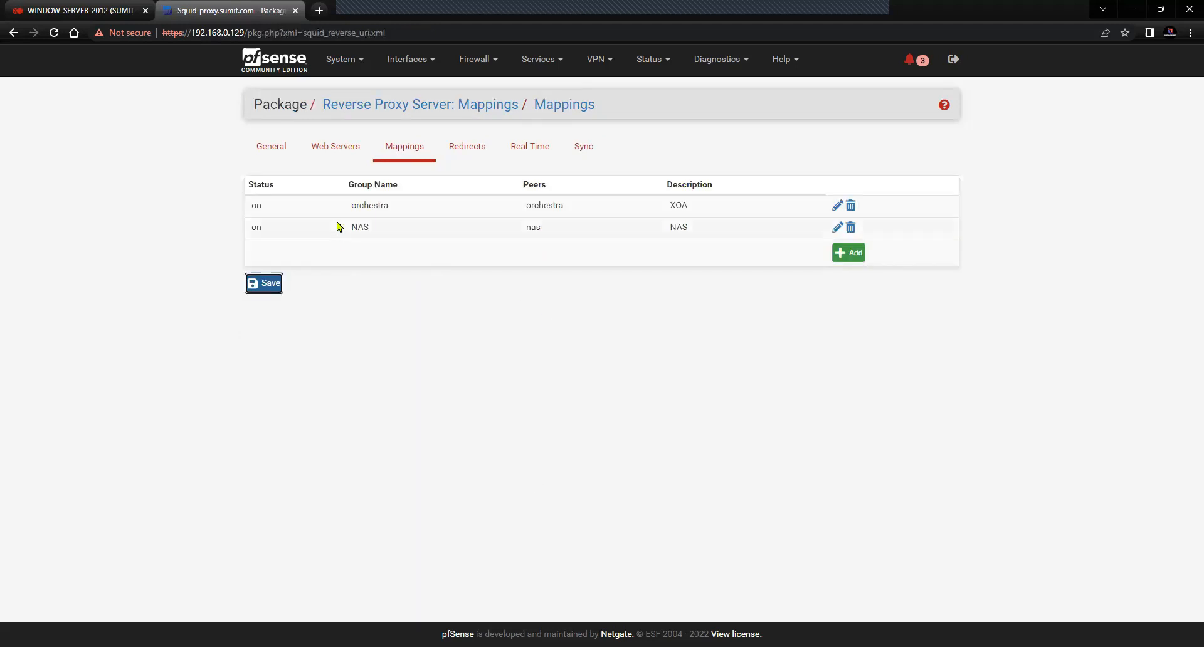
Re-save the orchestra mapping unchanged, then rename the NAS mapping group to lowercase nas
{"action": "left_click", "coordinate": [836, 207]}
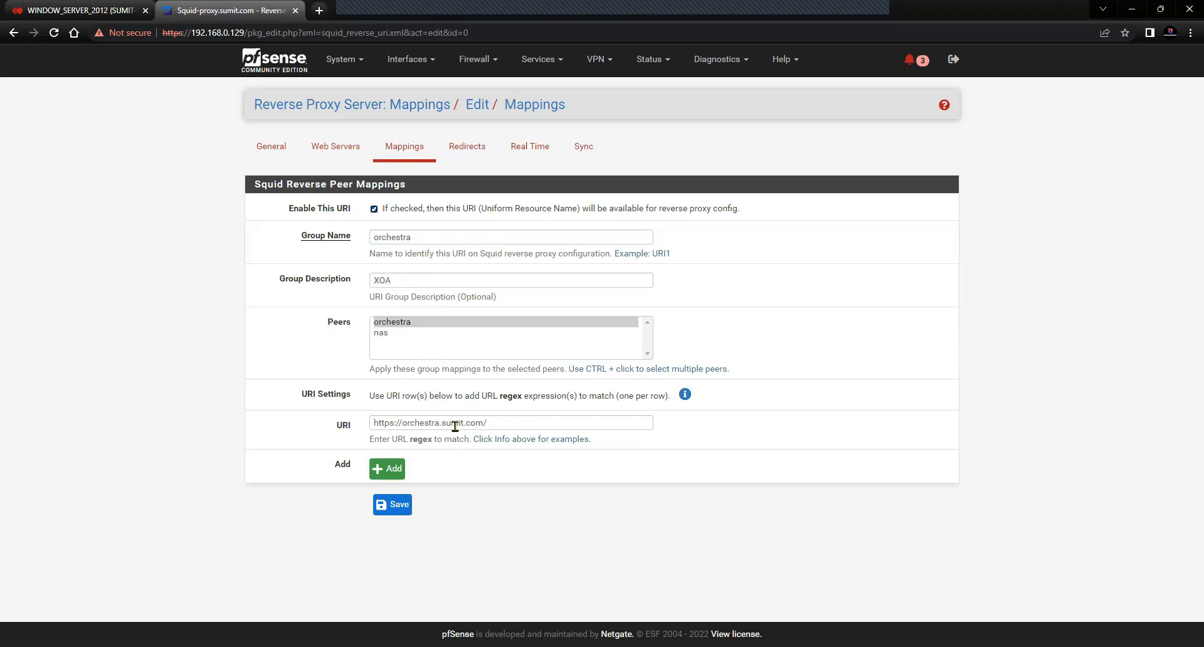
{"action": "left_click", "coordinate": [392, 505]}
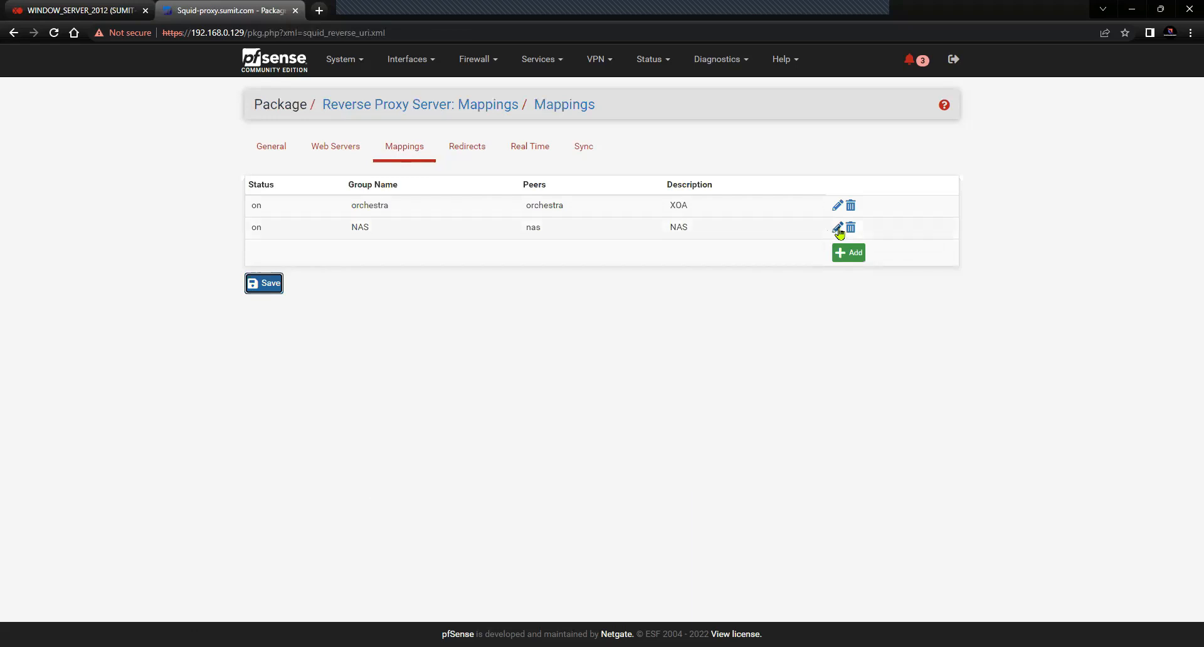
{"action": "left_click", "coordinate": [837, 227]}
{"action": "double_click", "coordinate": [408, 238]}
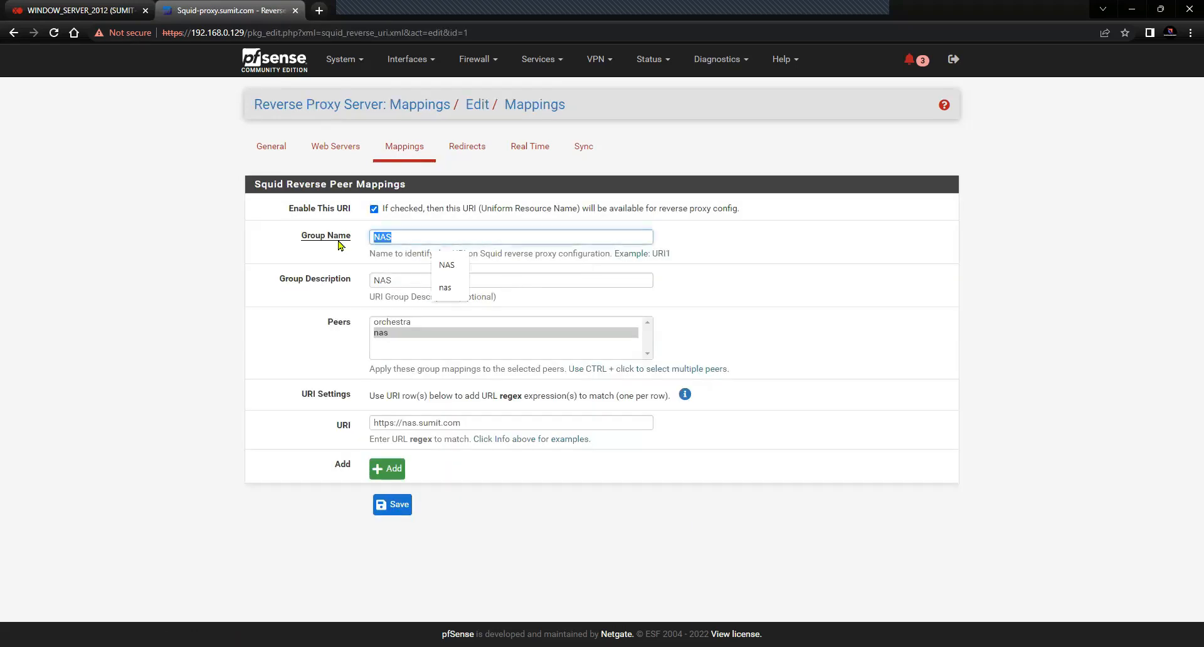
{"action": "key", "text": "BackSpace"}
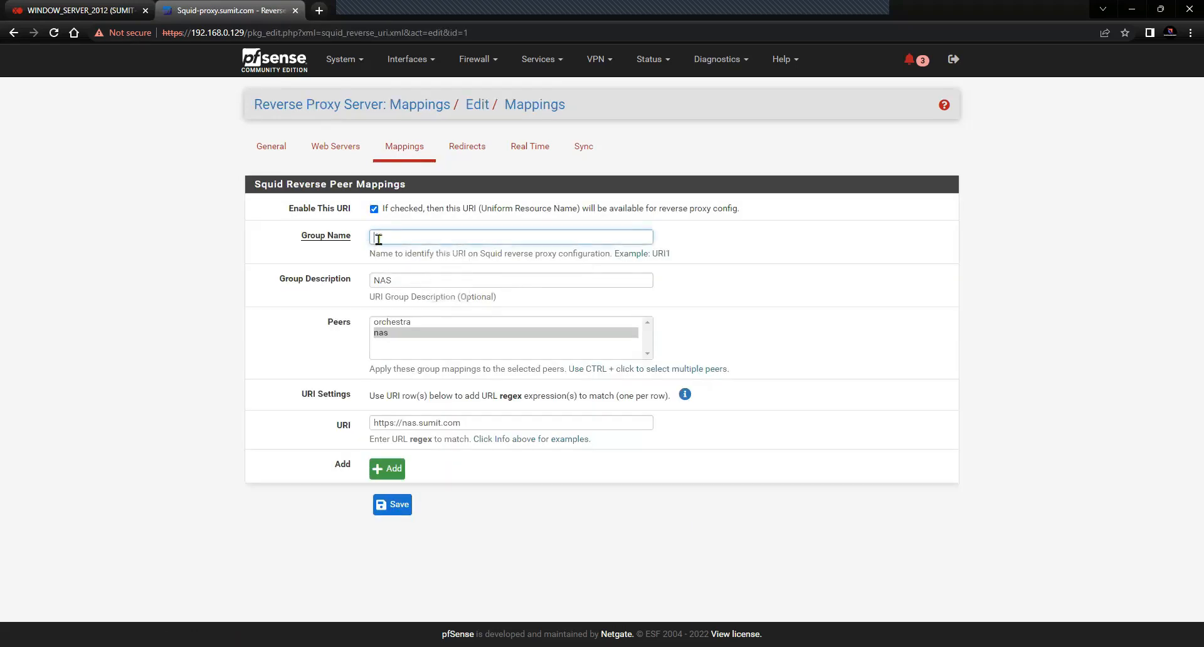
{"action": "left_click", "coordinate": [379, 238]}
{"action": "left_click", "coordinate": [445, 310]}
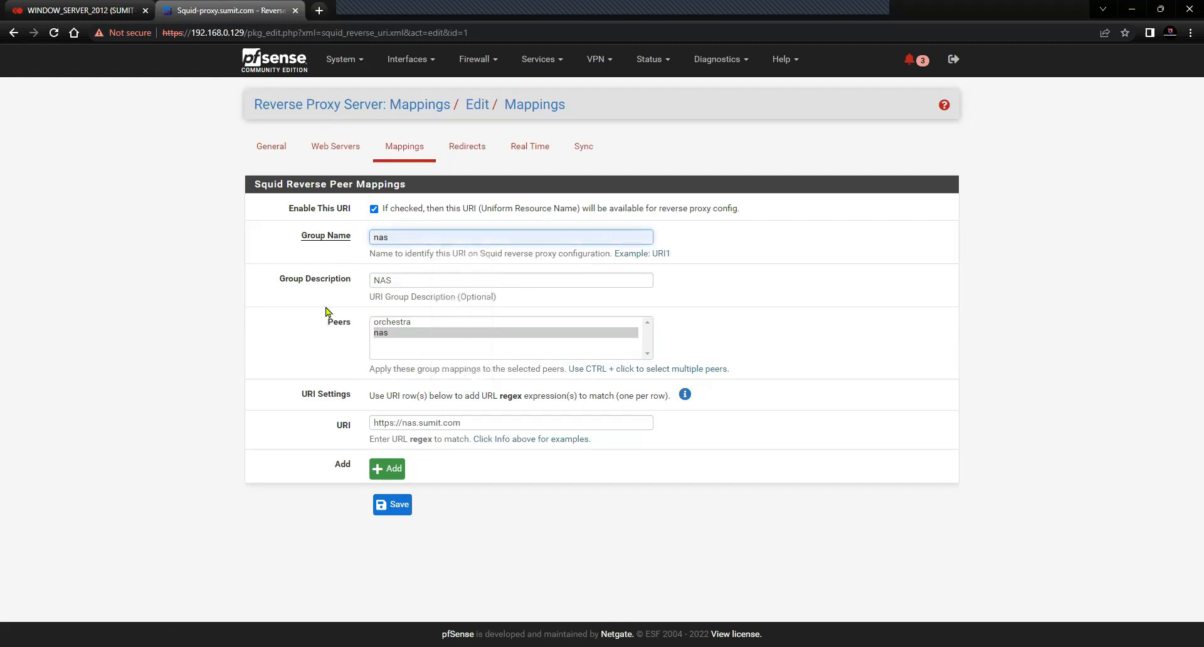
{"action": "left_click", "coordinate": [385, 336]}
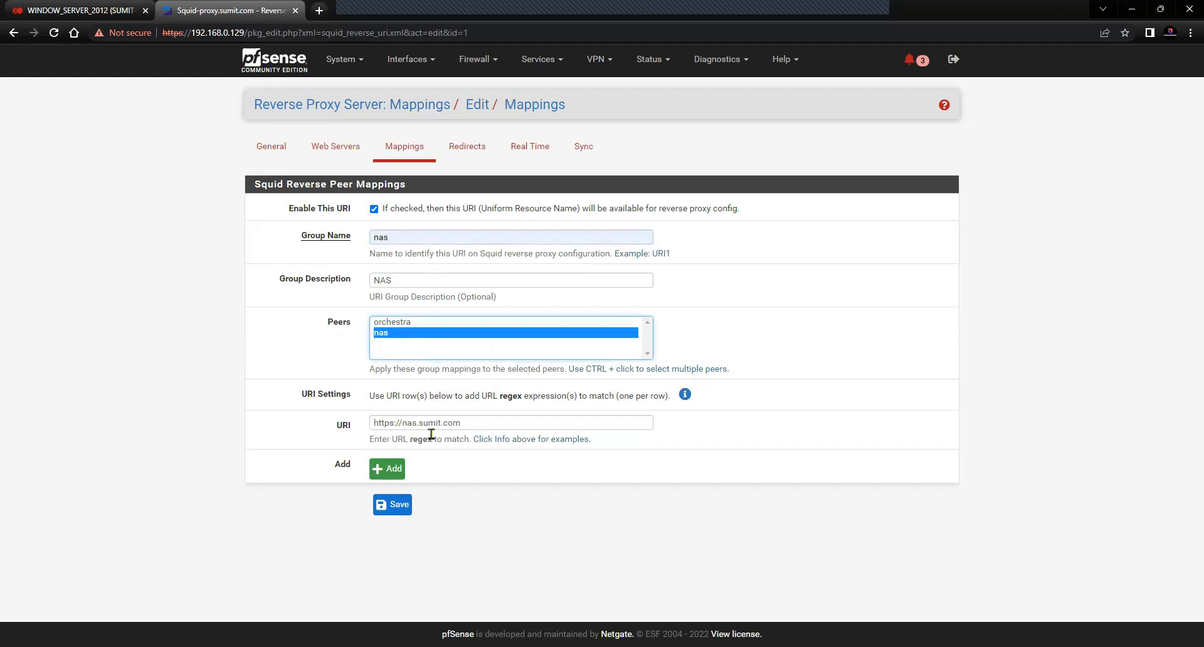
{"action": "left_click", "coordinate": [404, 507]}
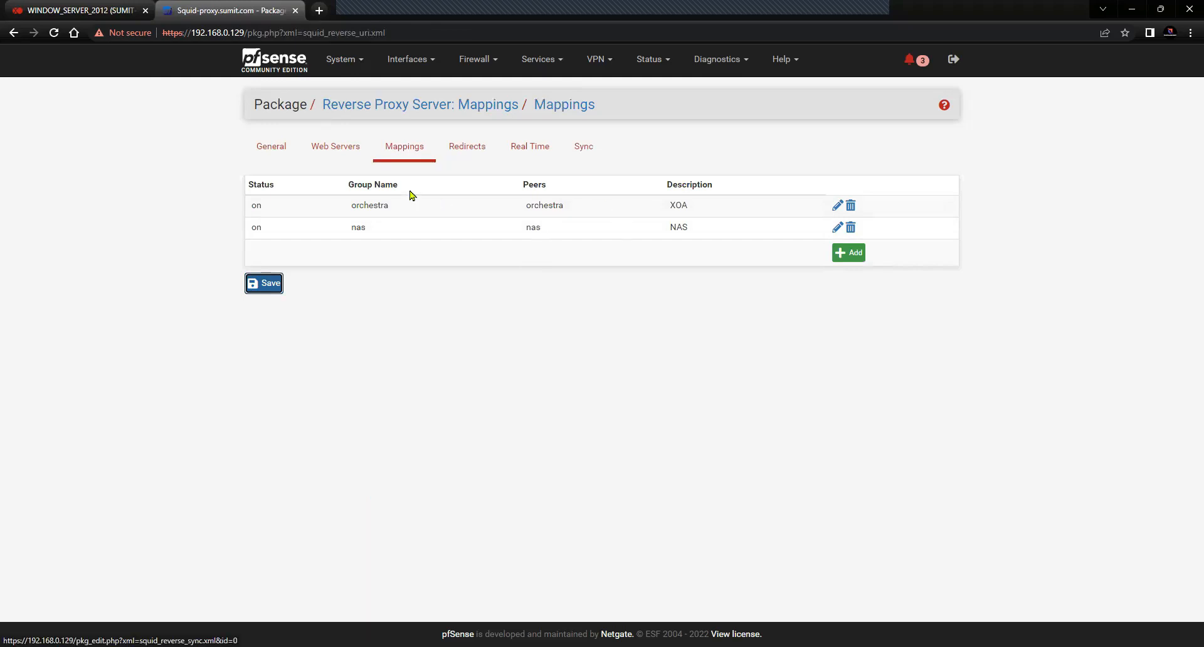
Review the General, Mappings and Web Servers pages, then switch to the Xen Orchestra console
{"action": "left_click", "coordinate": [279, 157]}
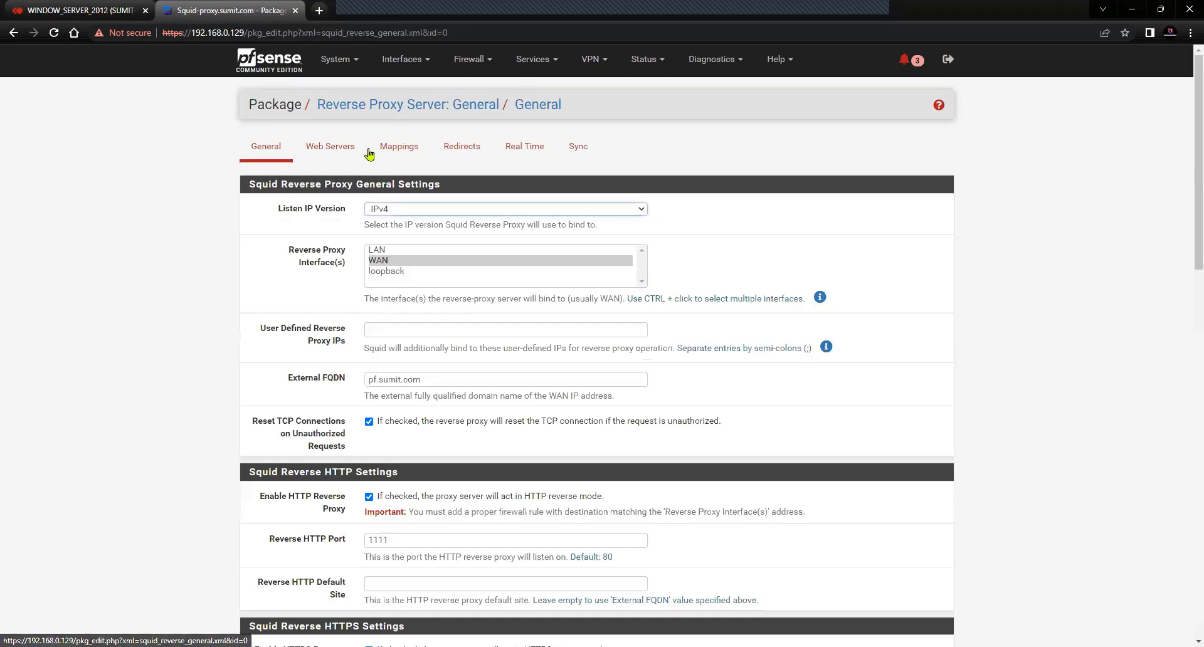
{"action": "left_click", "coordinate": [399, 148]}
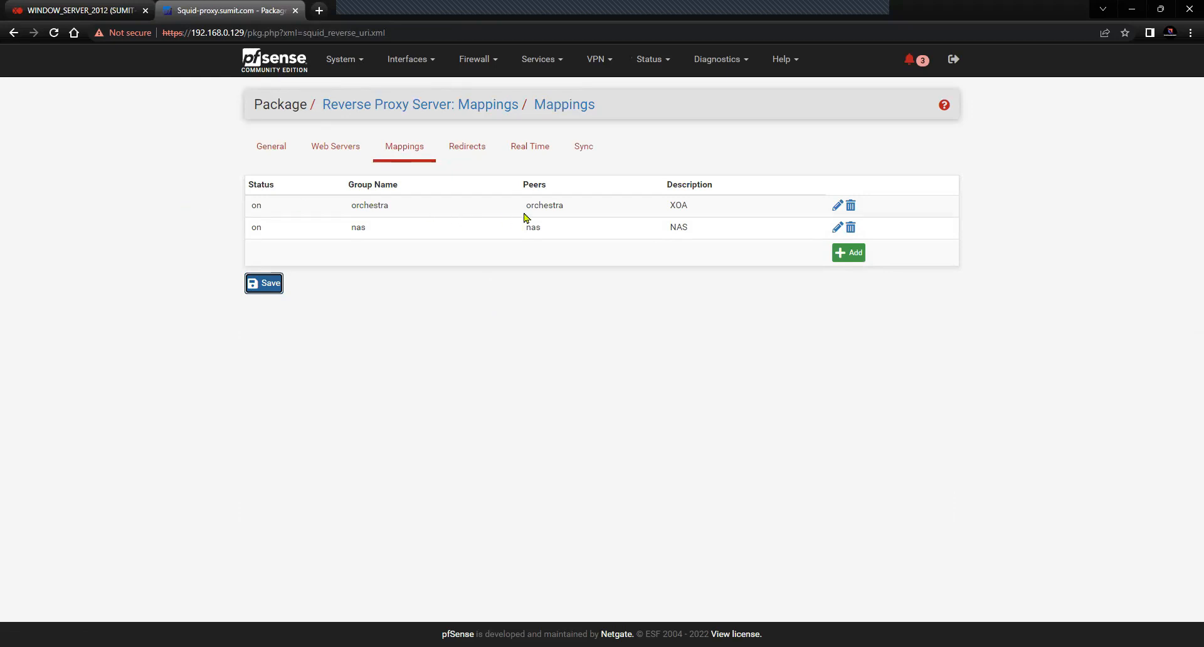
{"action": "left_click", "coordinate": [91, 19]}
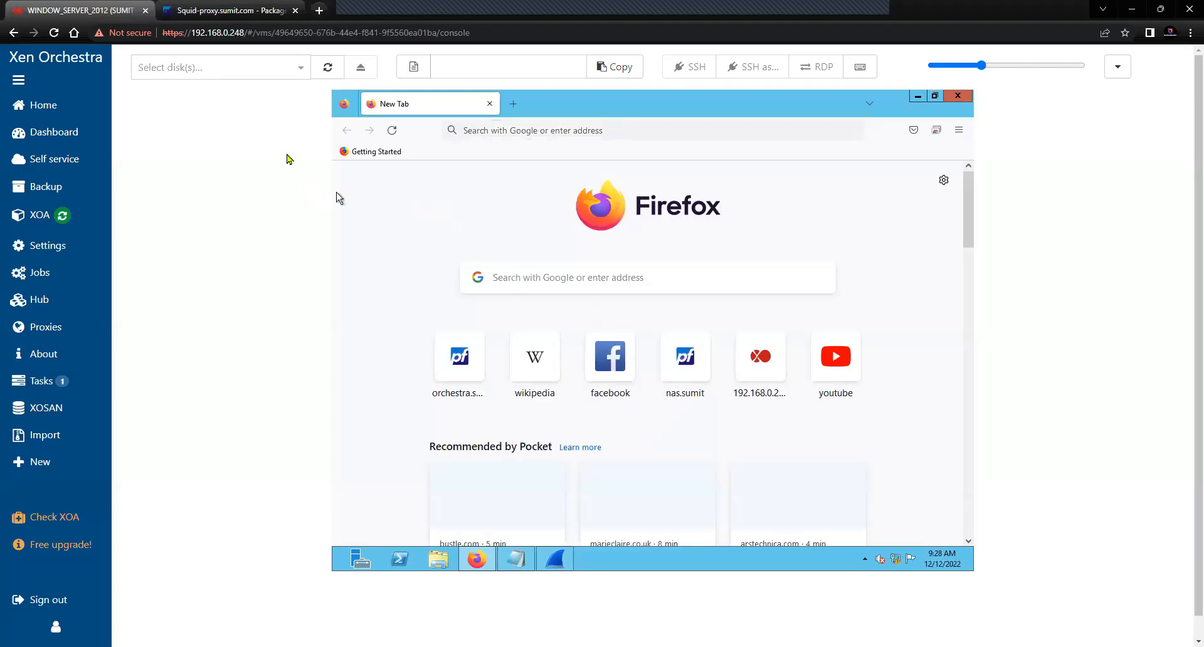
{"action": "left_click", "coordinate": [236, 12]}
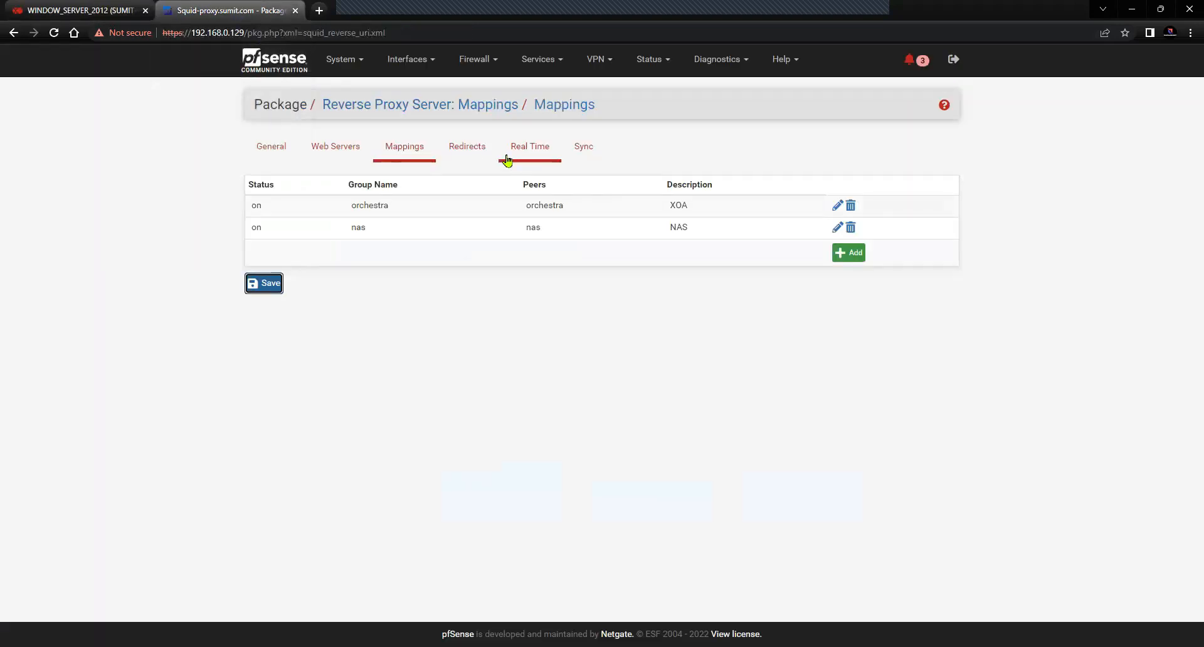
{"action": "left_click", "coordinate": [348, 151]}
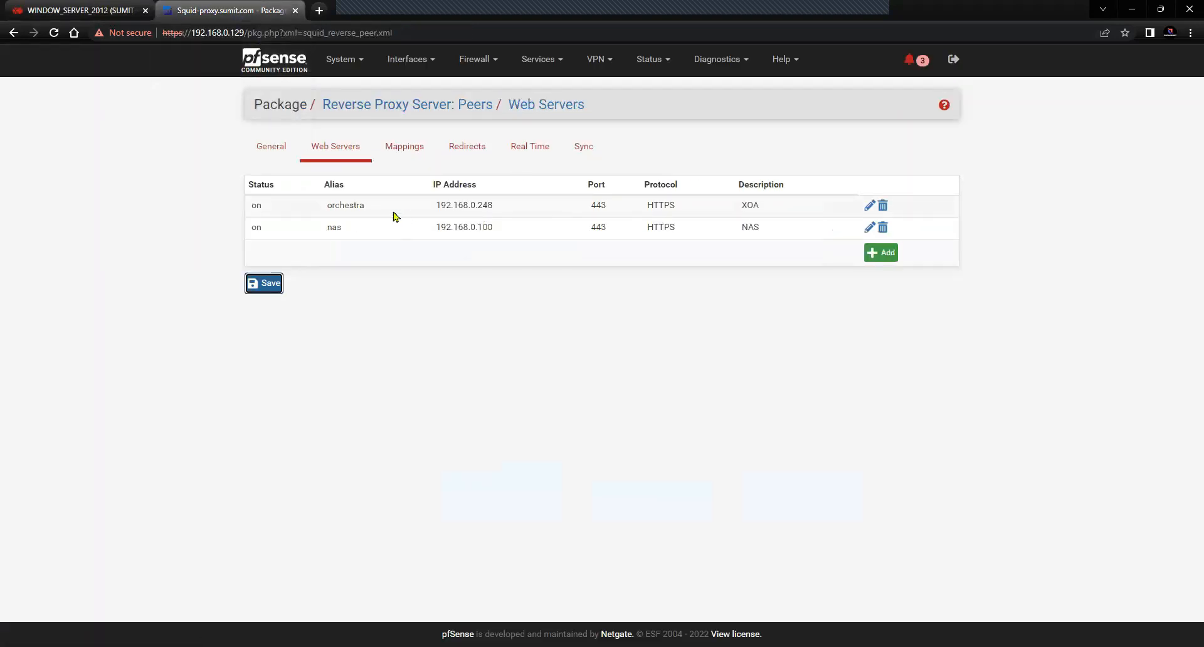
{"action": "left_click", "coordinate": [277, 154]}
{"action": "left_click", "coordinate": [333, 146]}
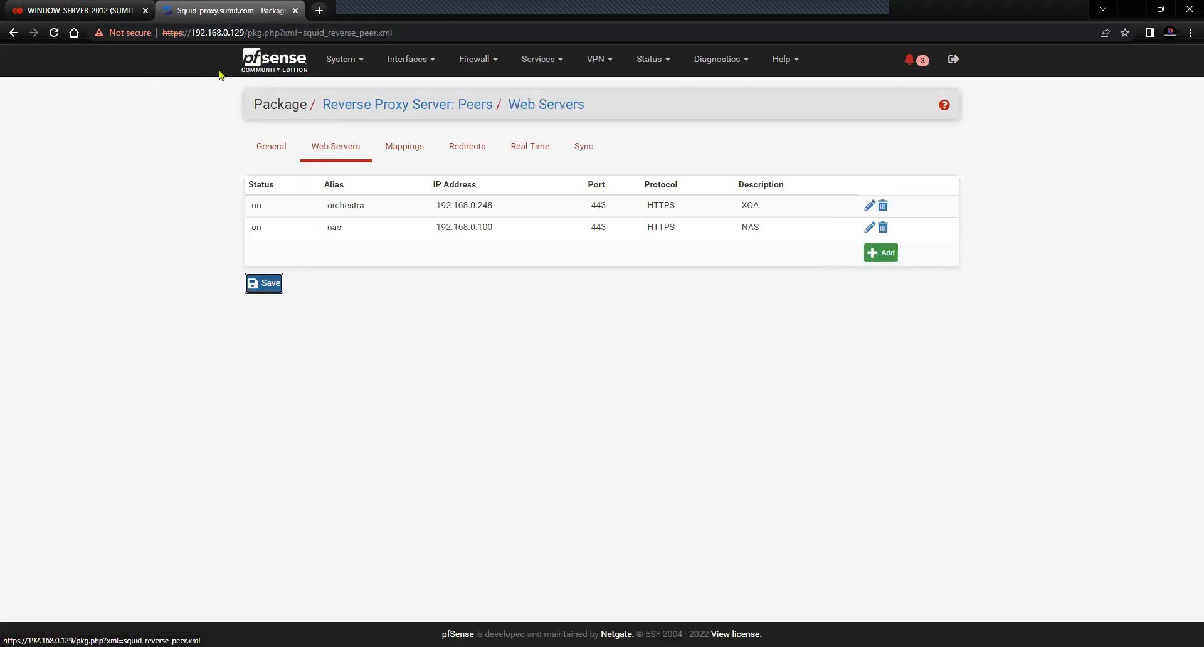
{"action": "left_click", "coordinate": [94, 11]}
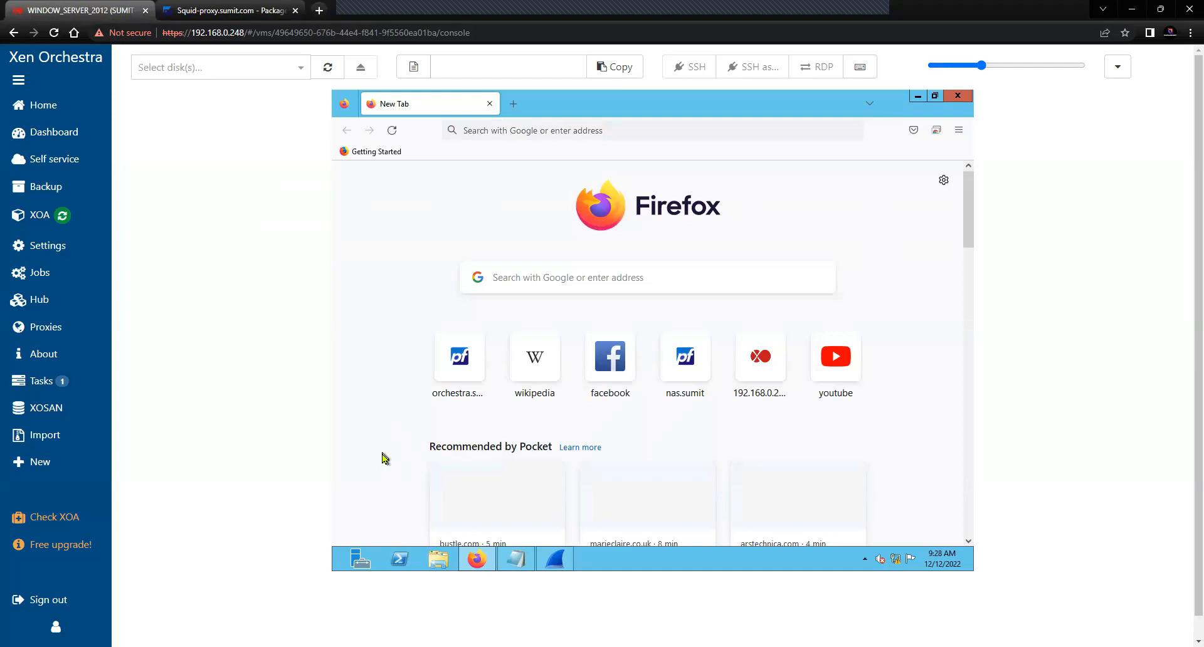
{"action": "left_click", "coordinate": [506, 133]}
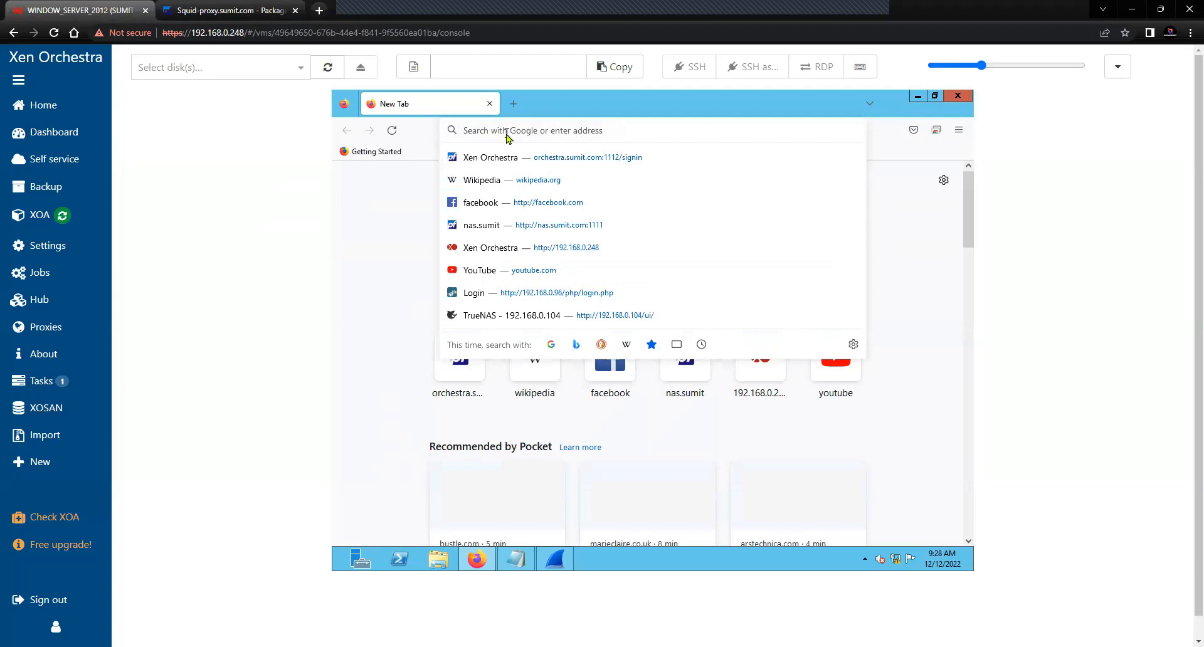
{"action": "type", "text": "htt"}
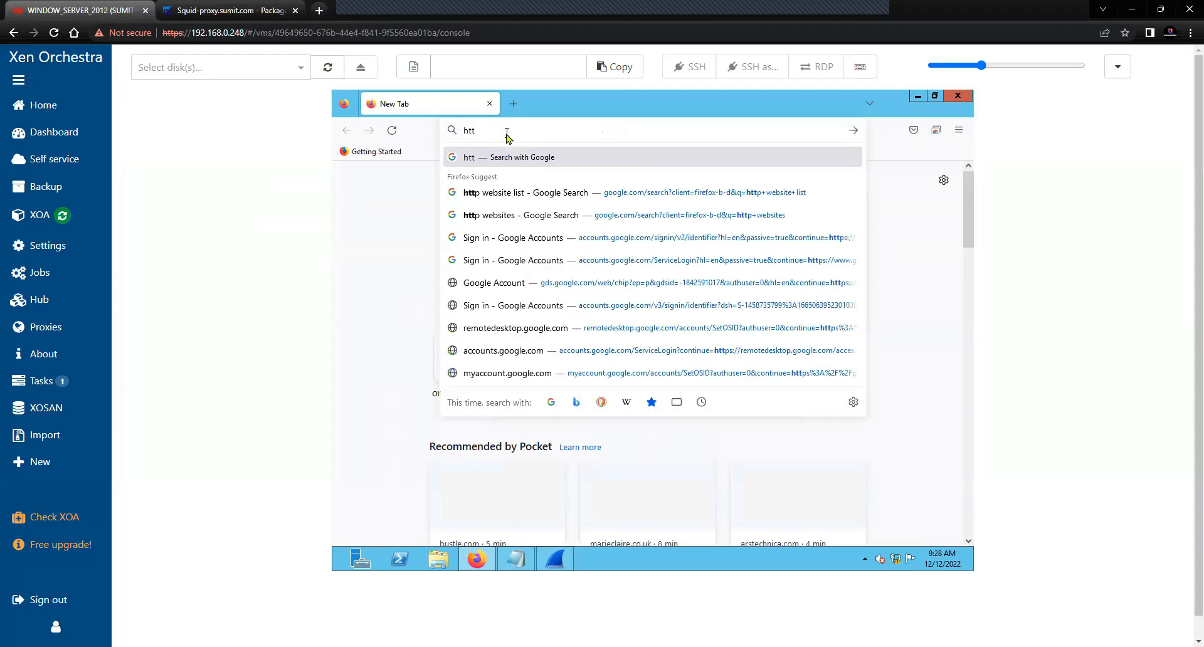
{"action": "type", "text": "ps://"}
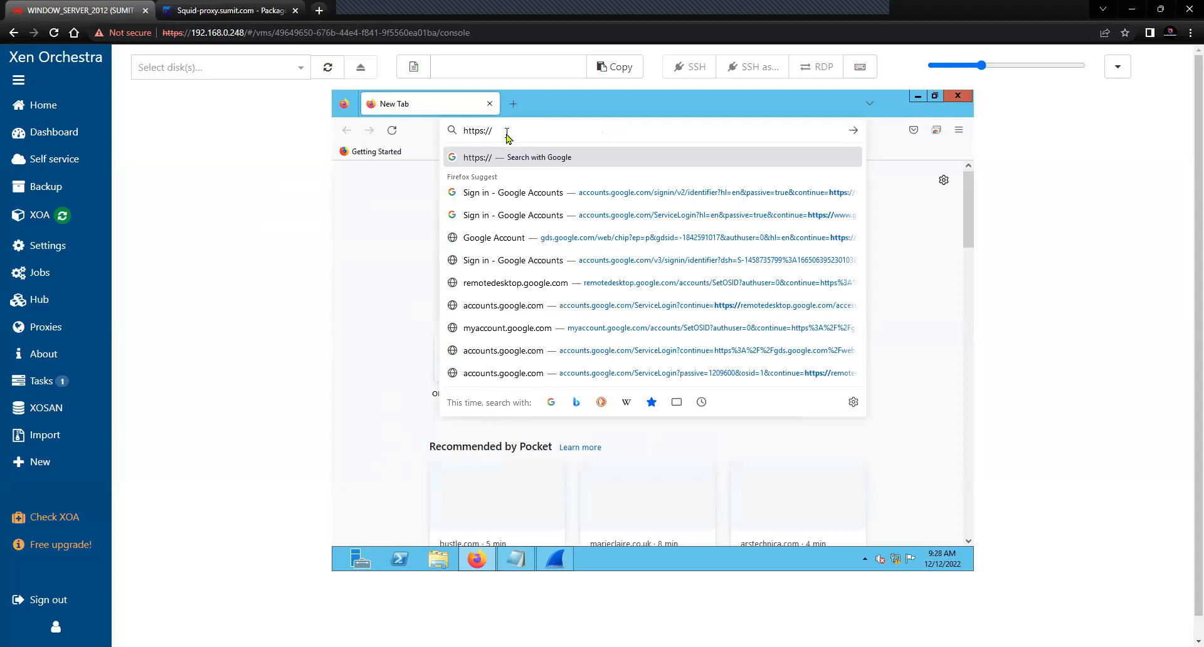
{"action": "type", "text": "orchestra.sumit.com"}
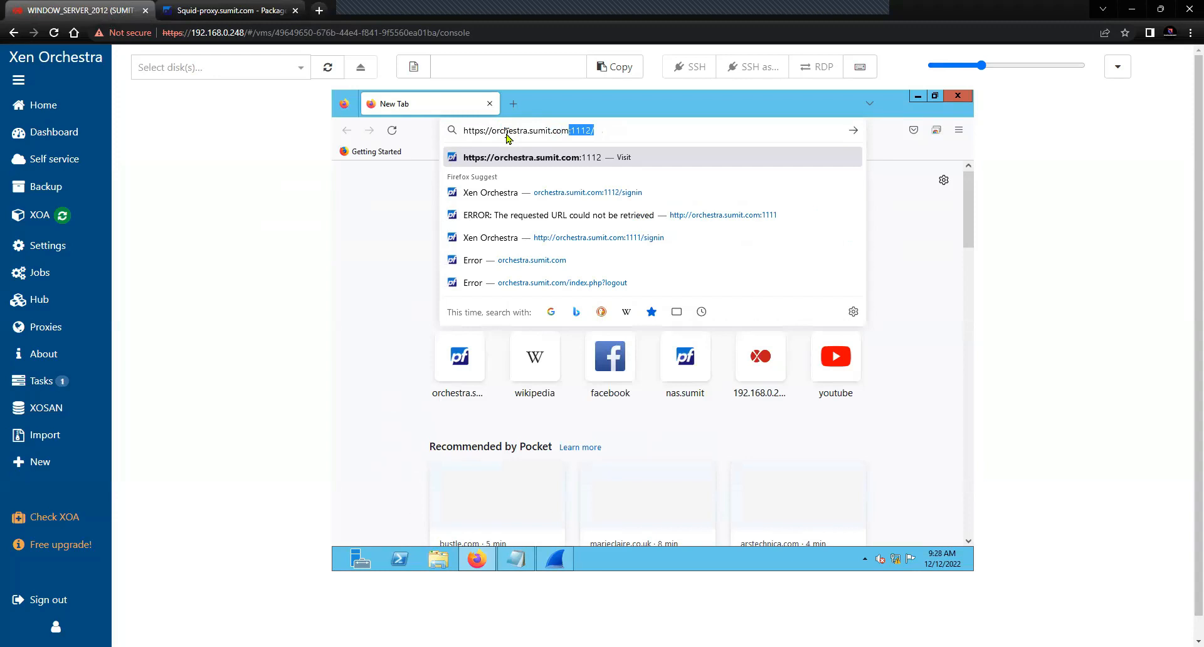
{"action": "key", "text": "BackSpace"}
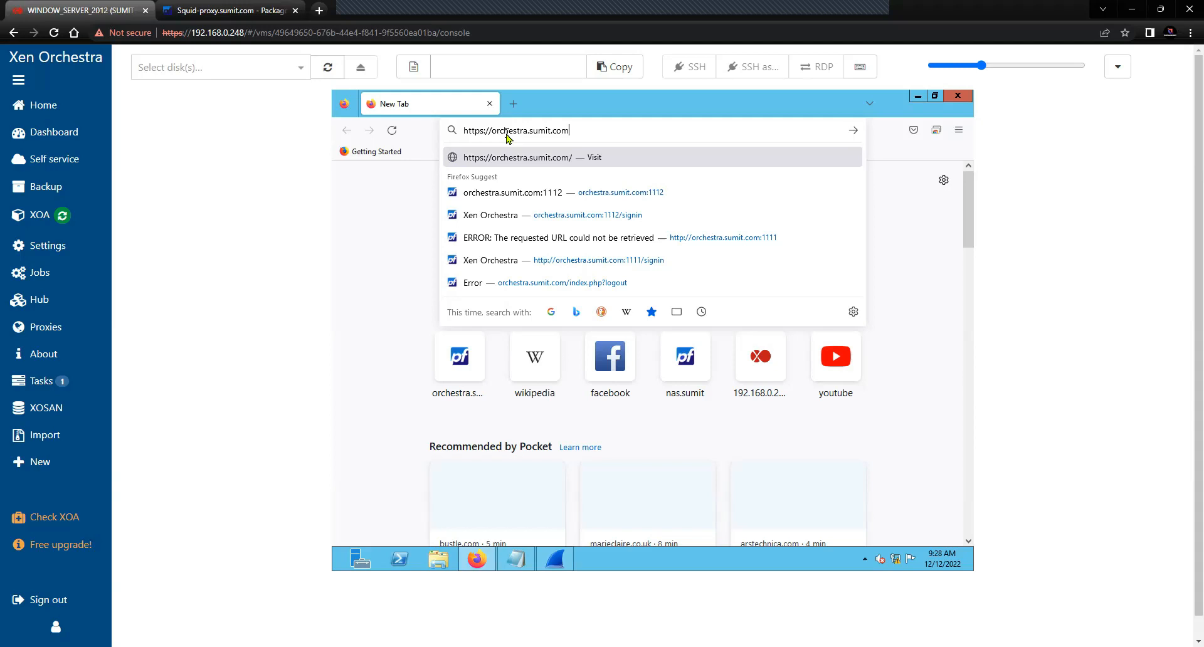
{"action": "key", "text": "Return"}
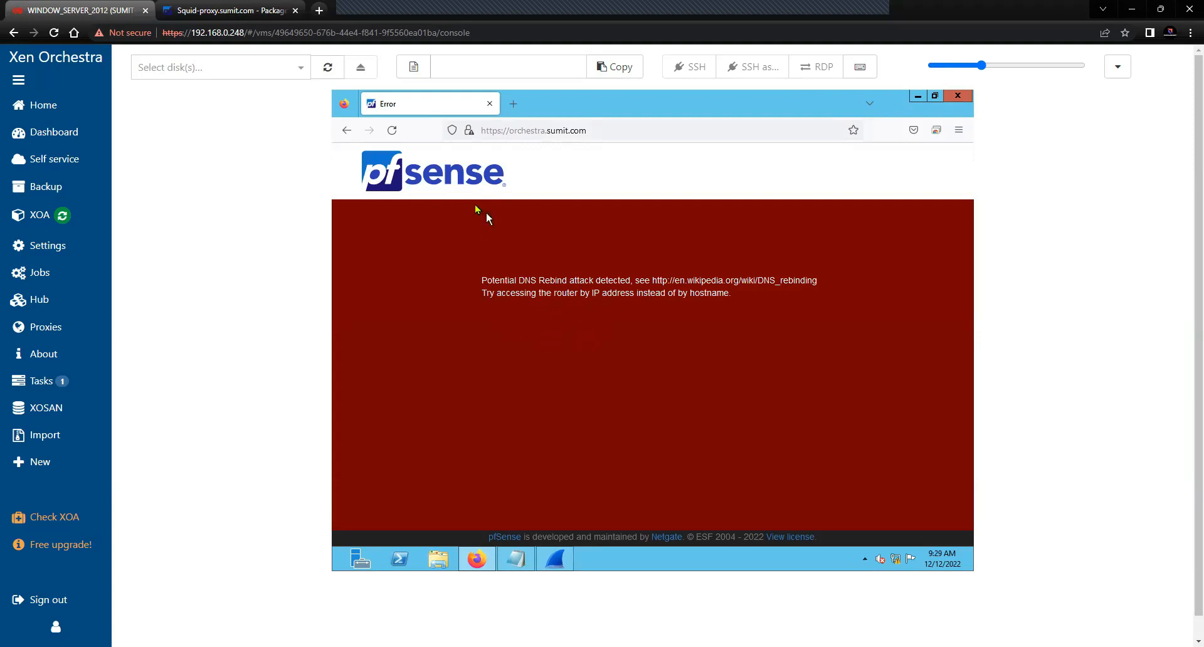
Retry the address on port 1112, which returns pfSense's DNS rebind error page
{"action": "left_click", "coordinate": [622, 133]}
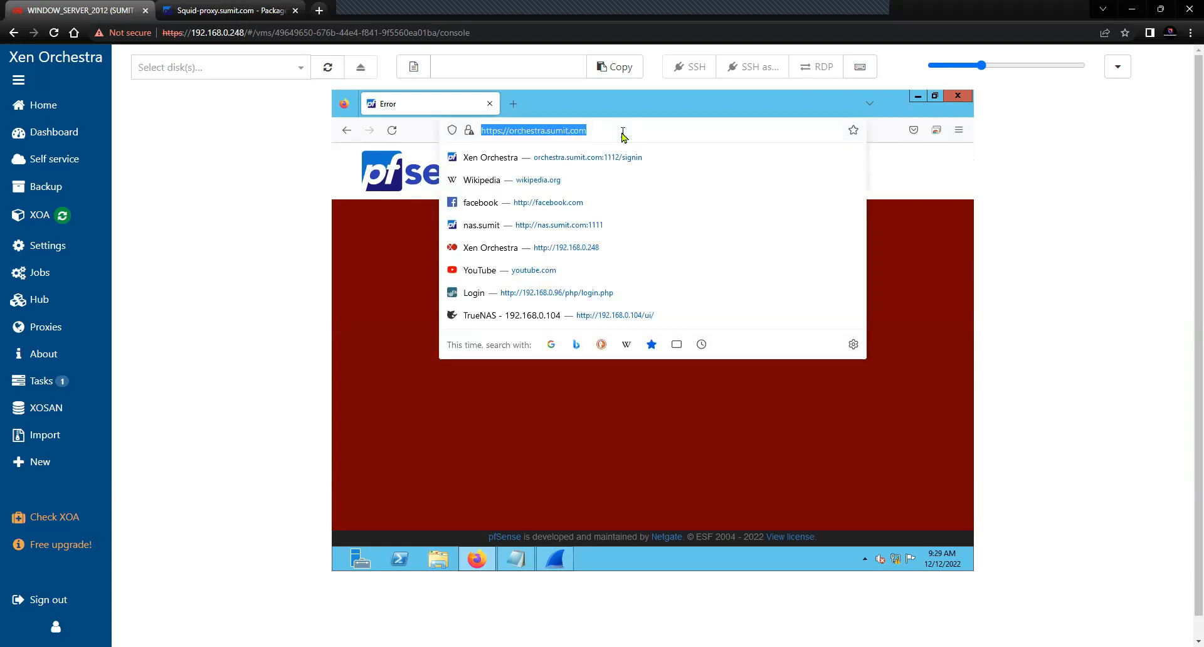
{"action": "left_click", "coordinate": [622, 133]}
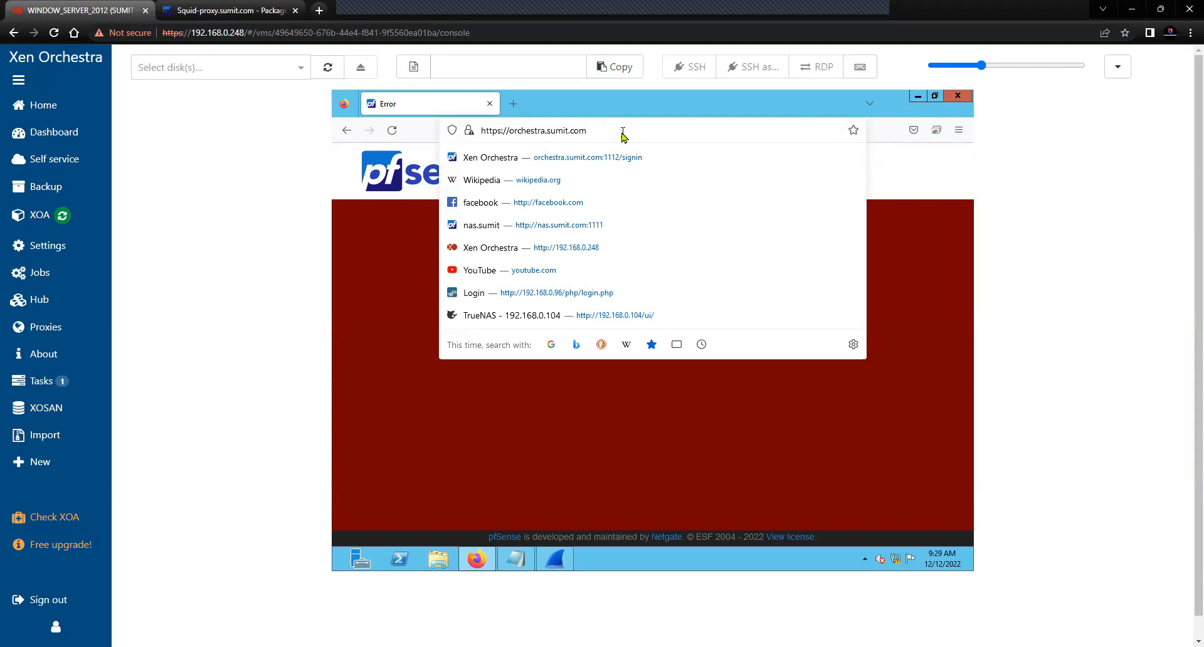
{"action": "type", "text": ":111"}
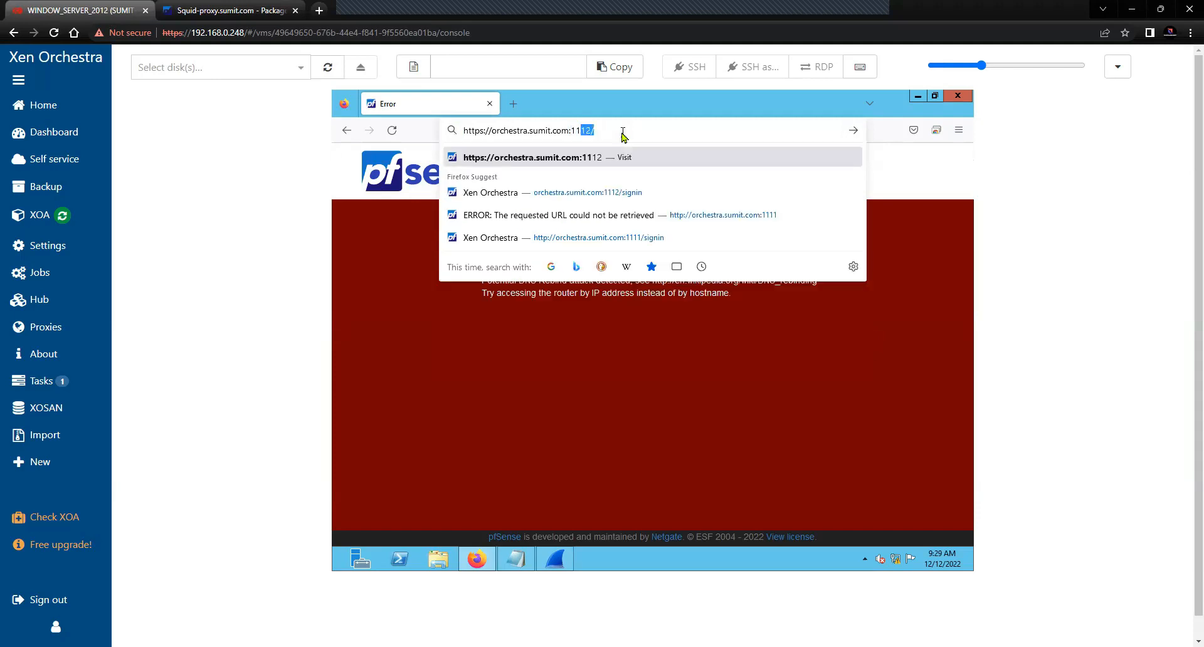
{"action": "type", "text": "2/"}
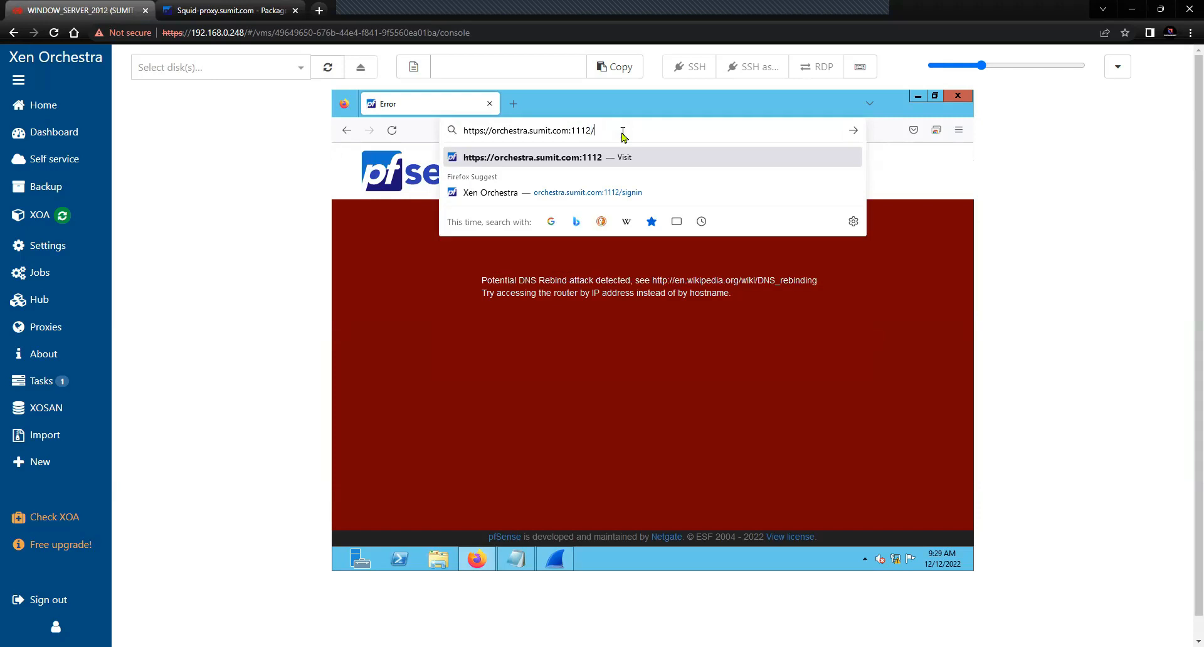
{"action": "key", "text": "Return"}
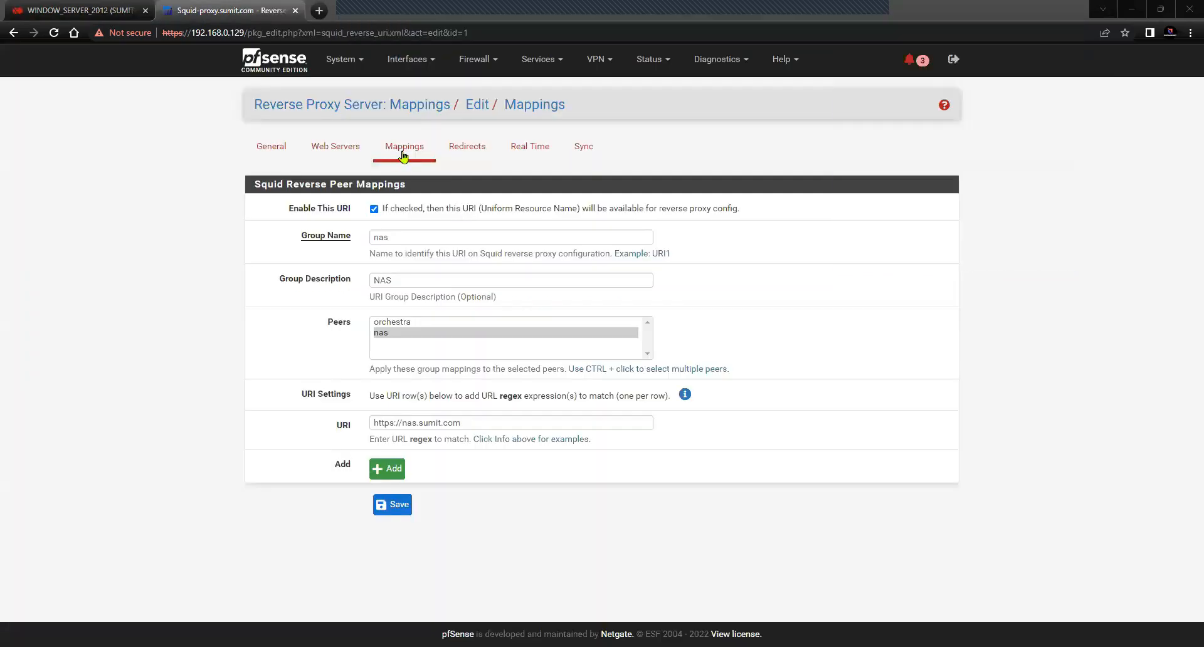
Edit the orchestra reverse proxy mapping and add a second URI row
{"action": "left_click", "coordinate": [404, 150]}
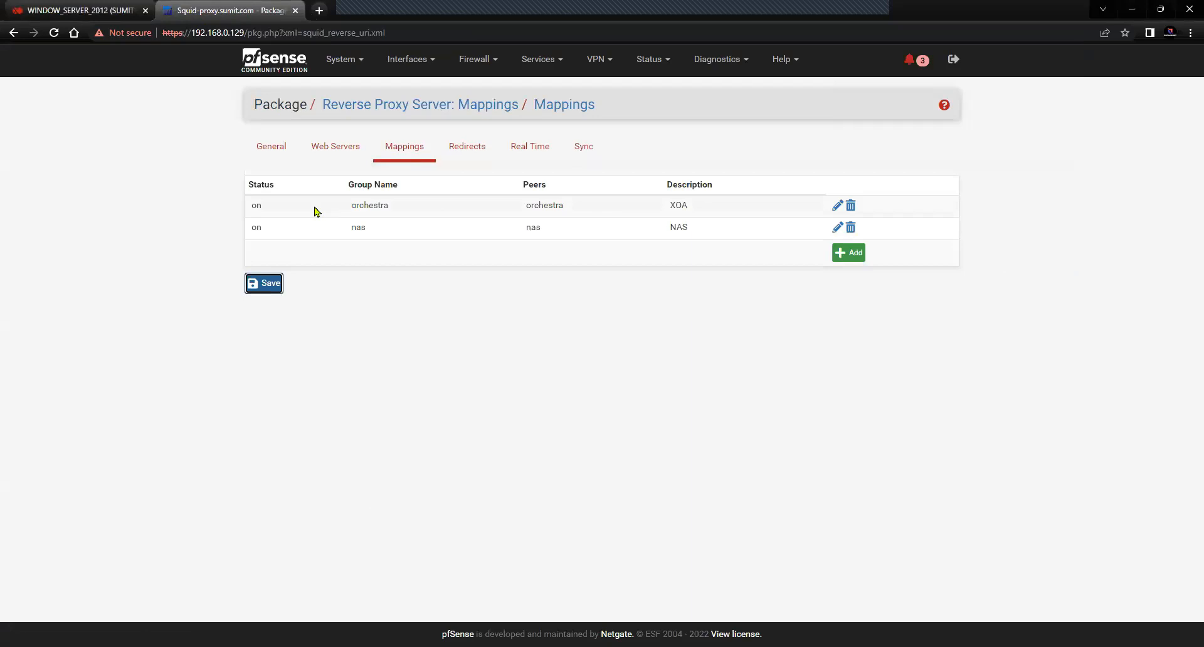
{"action": "left_click", "coordinate": [837, 207]}
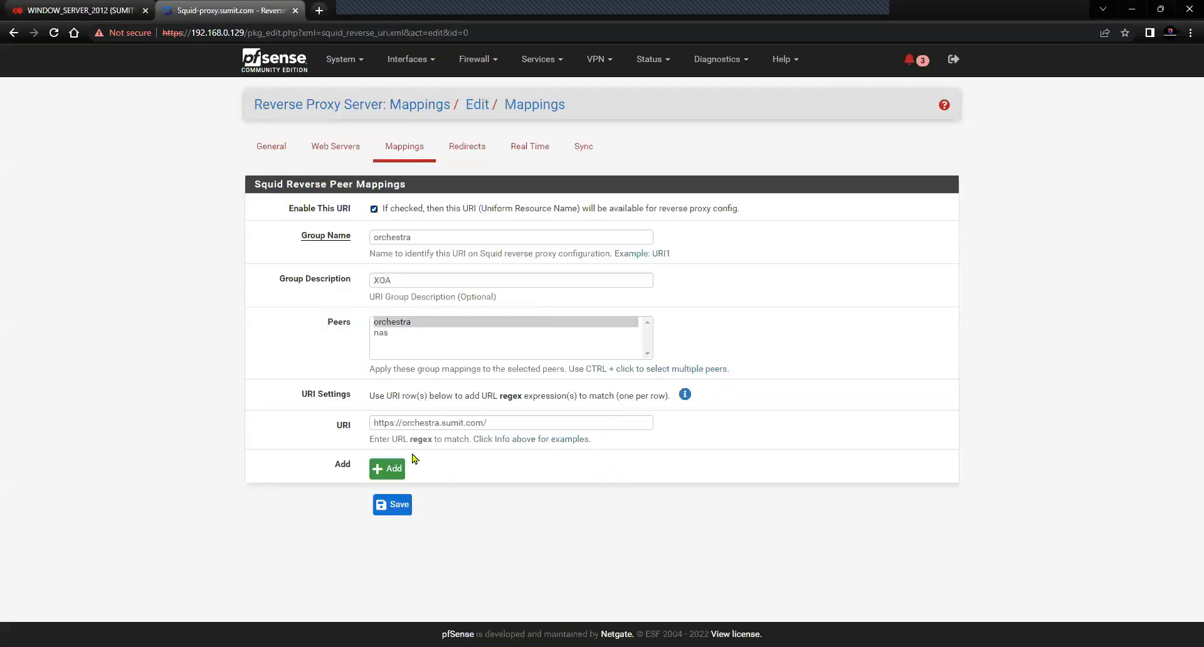
{"action": "left_click_drag", "start_coordinate": [356, 430], "coordinate": [333, 433]}
{"action": "left_click", "coordinate": [390, 471]}
{"action": "left_click", "coordinate": [422, 455]}
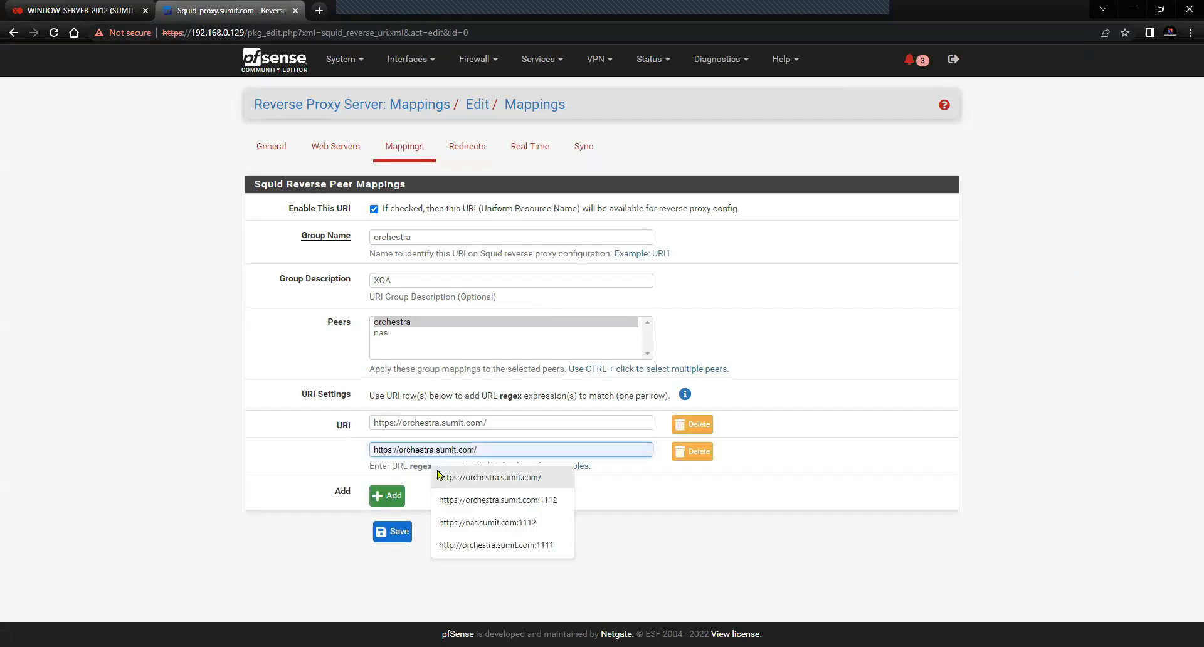
{"action": "left_click", "coordinate": [488, 499]}
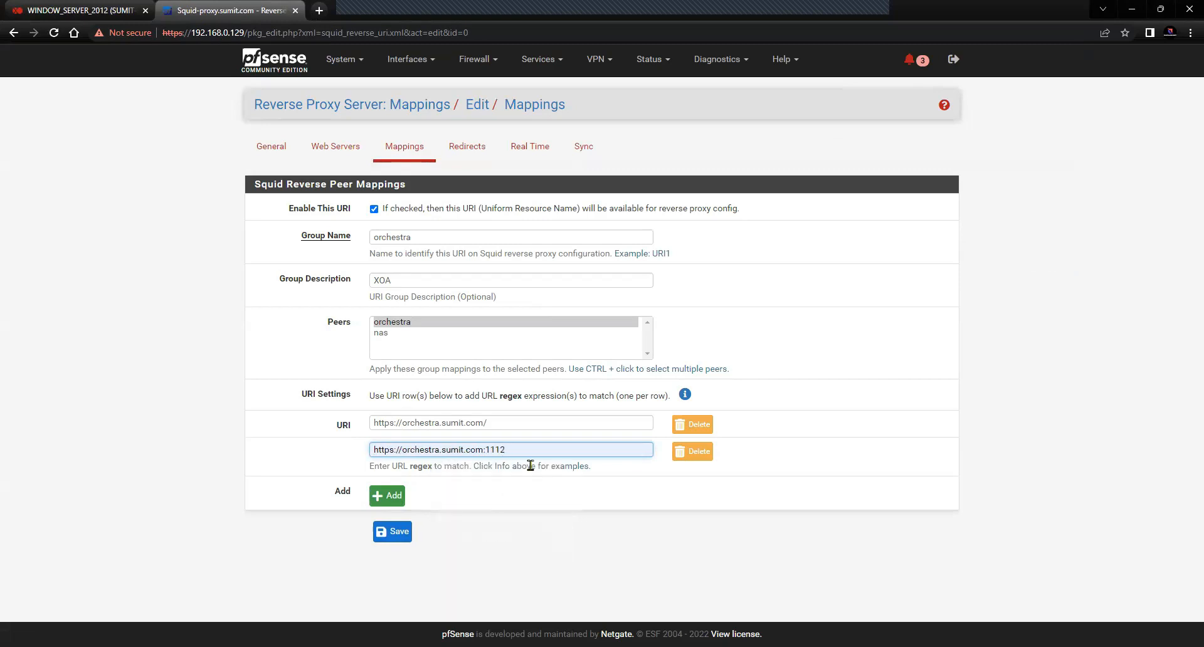
{"action": "key", "text": "BackSpace"}
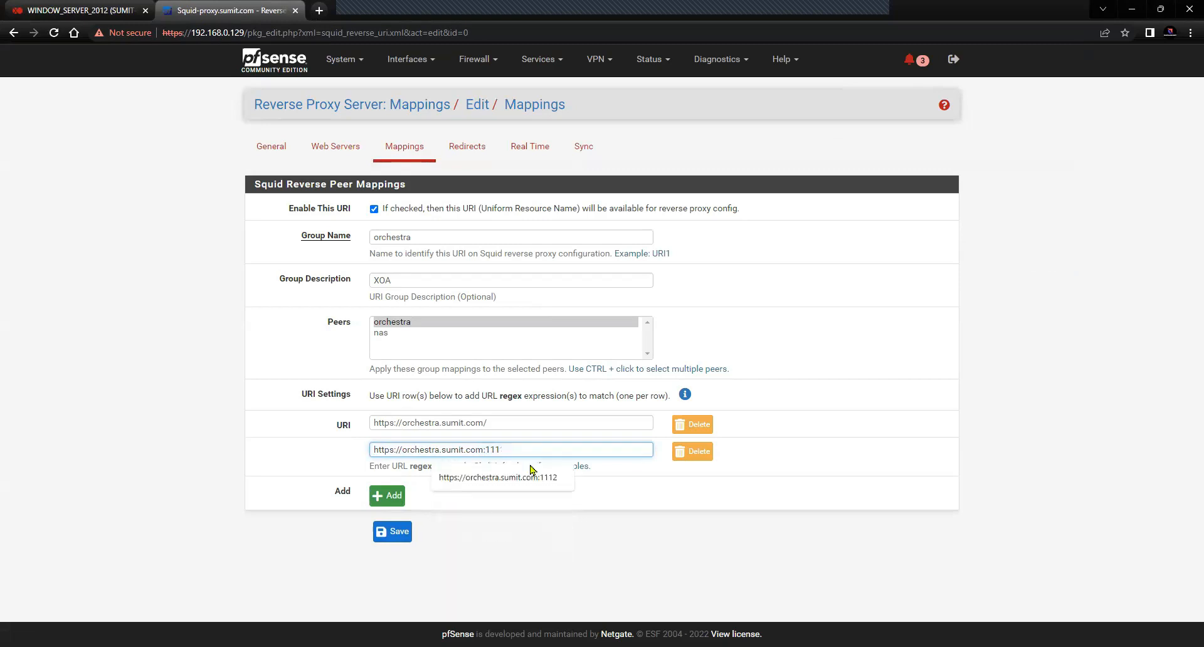
{"action": "key", "text": "BackSpace"}
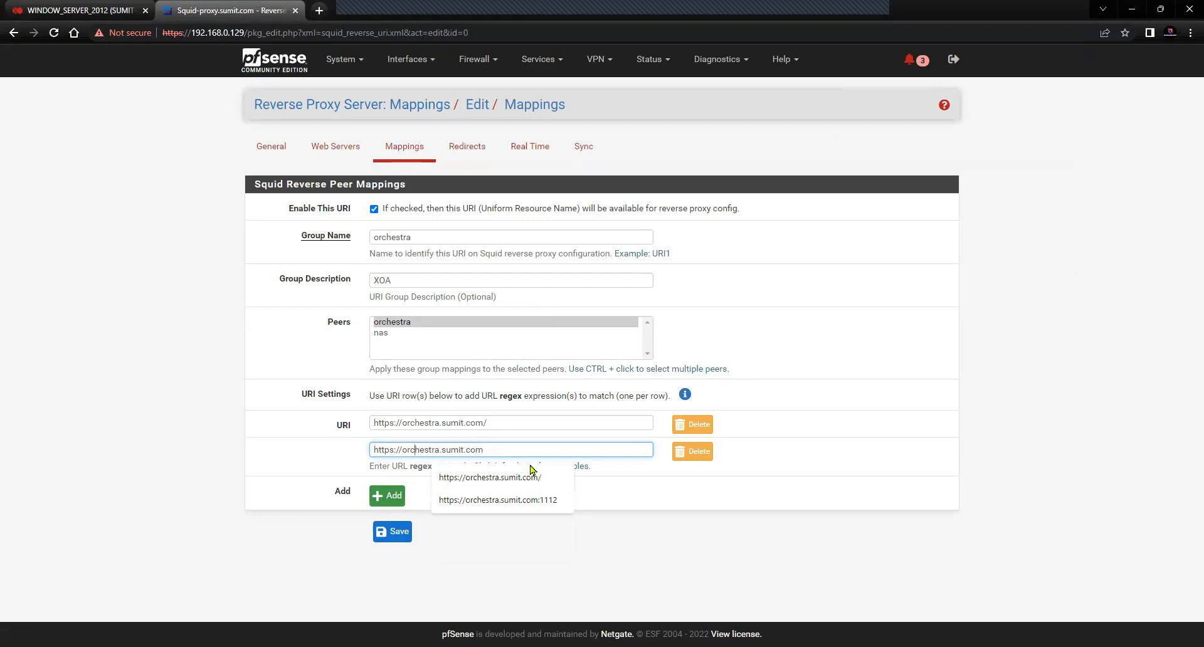
{"action": "key", "text": "BackSpace"}
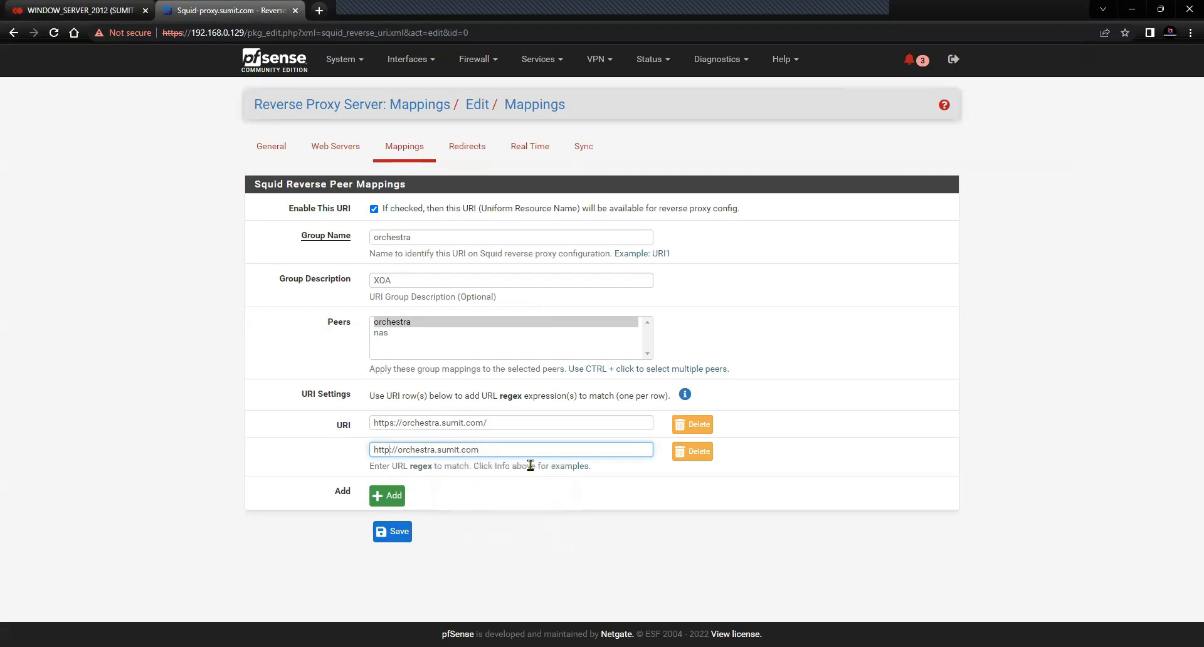
{"action": "left_click", "coordinate": [527, 500]}
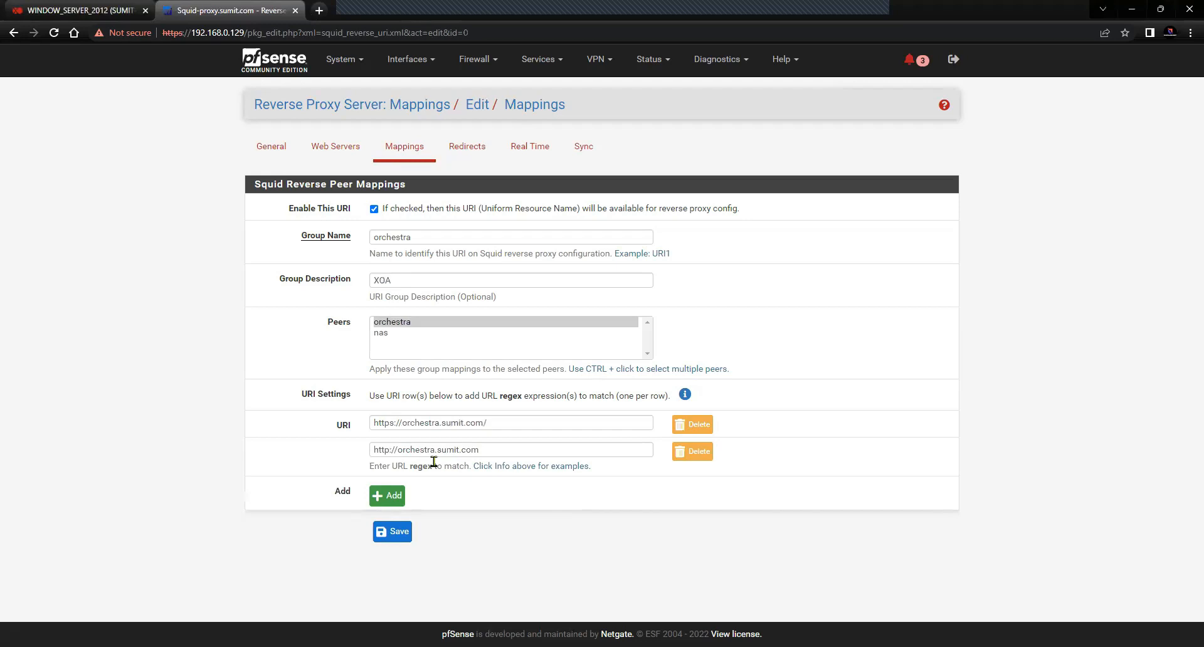
{"action": "left_click", "coordinate": [395, 533]}
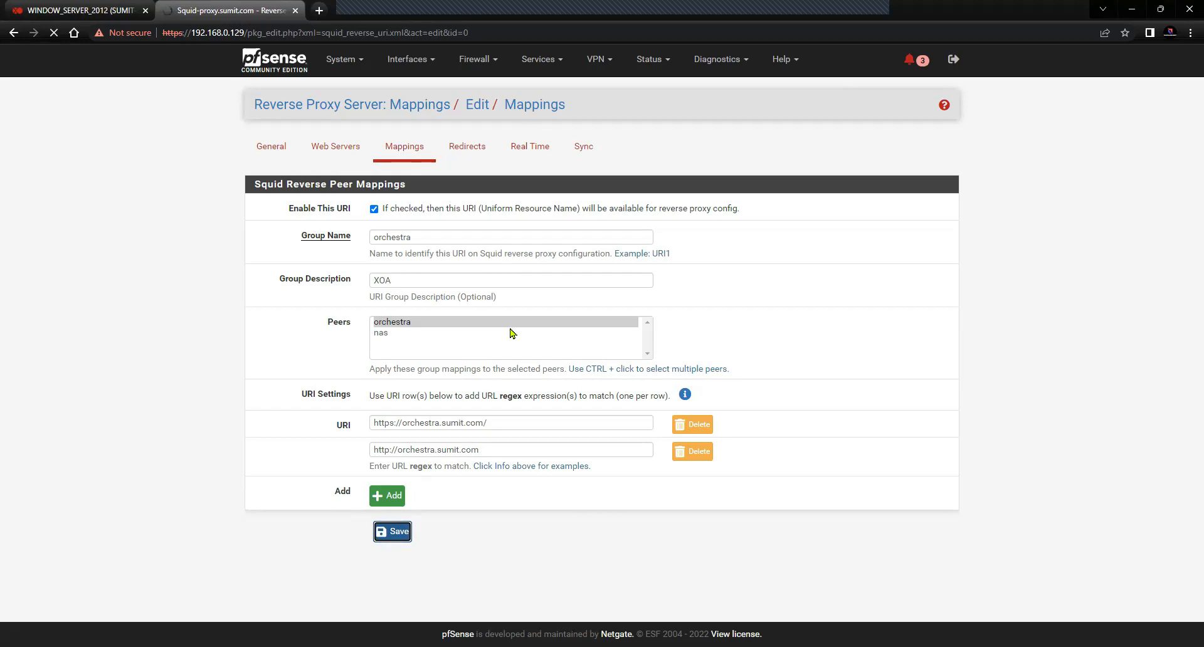
{"action": "double_click", "coordinate": [355, 228]}
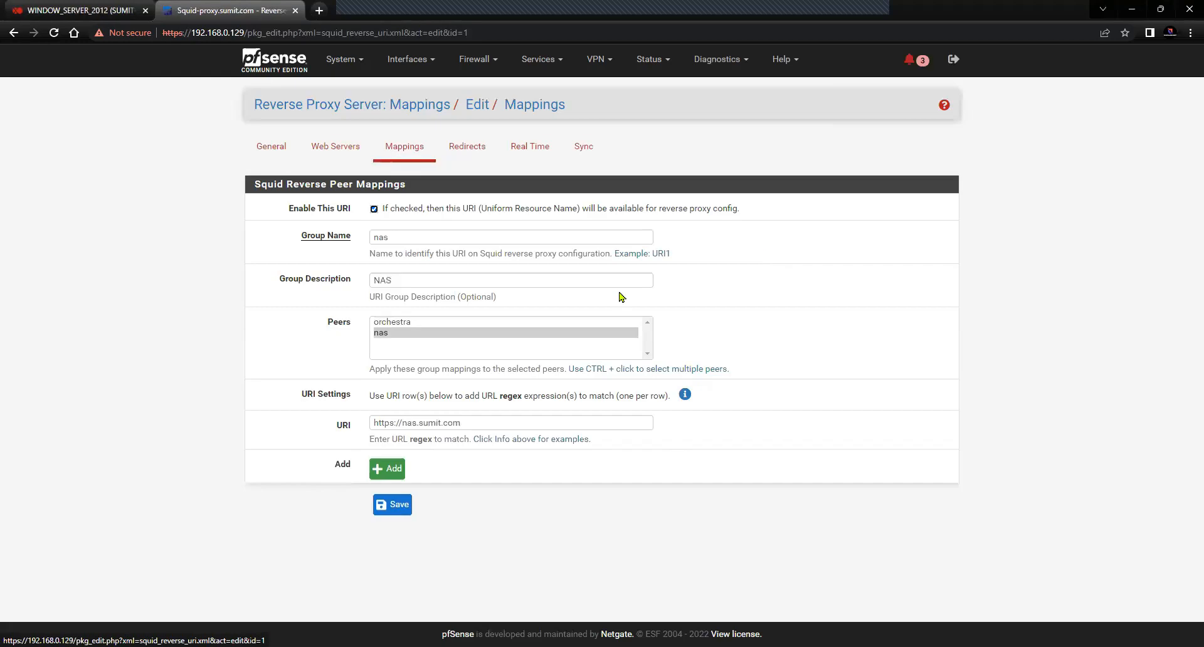
{"action": "left_click", "coordinate": [387, 468]}
{"action": "left_click", "coordinate": [401, 451]}
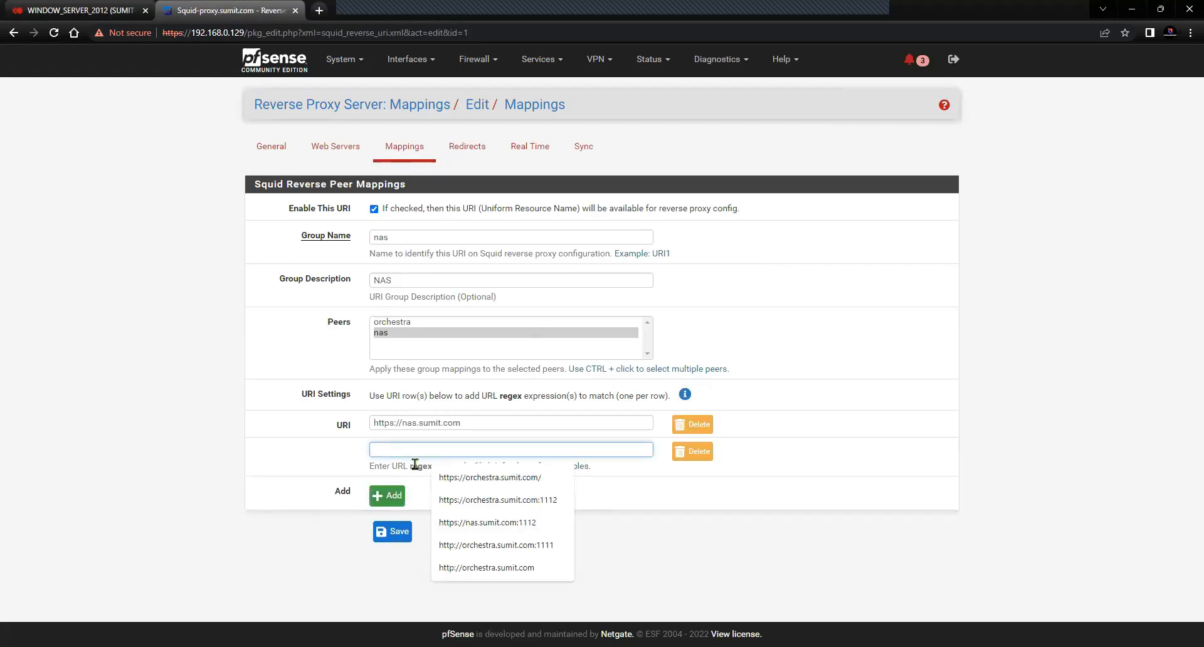
{"action": "left_click", "coordinate": [499, 524]}
{"action": "key", "text": "BackSpace"}
{"action": "key", "text": "BackSpace"}
{"action": "key", "text": "BackSpace"}
{"action": "key", "text": "BackSpace"}
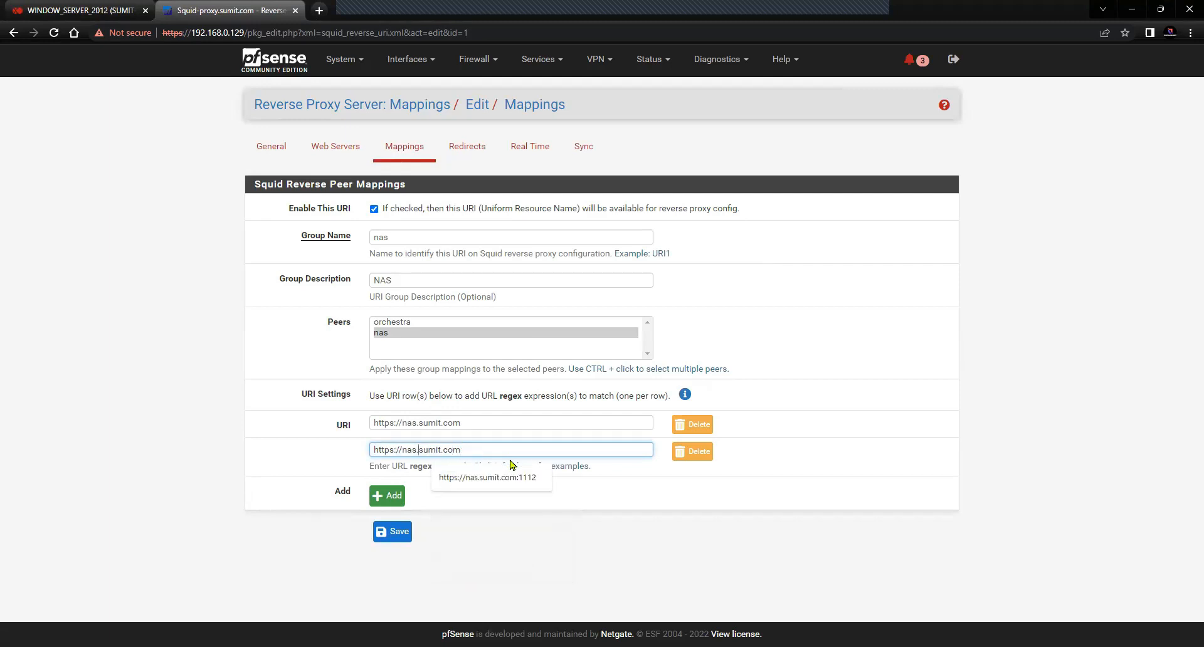
{"action": "key", "text": "BackSpace"}
{"action": "key", "text": "BackSpace"}
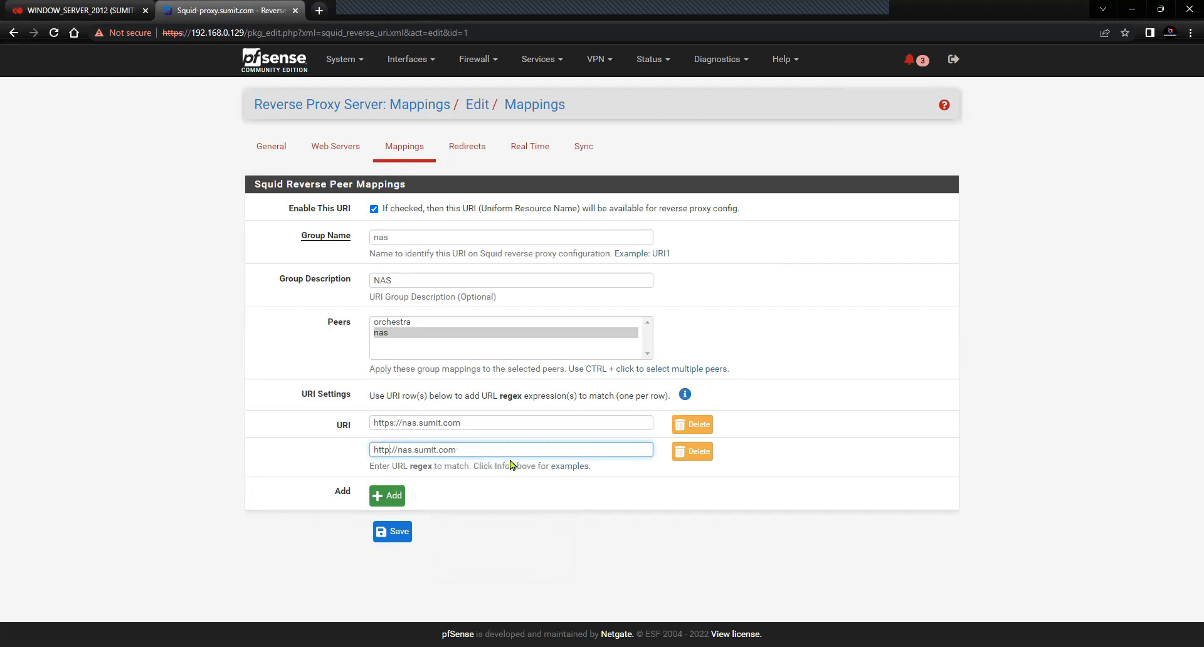
{"action": "left_click", "coordinate": [494, 518]}
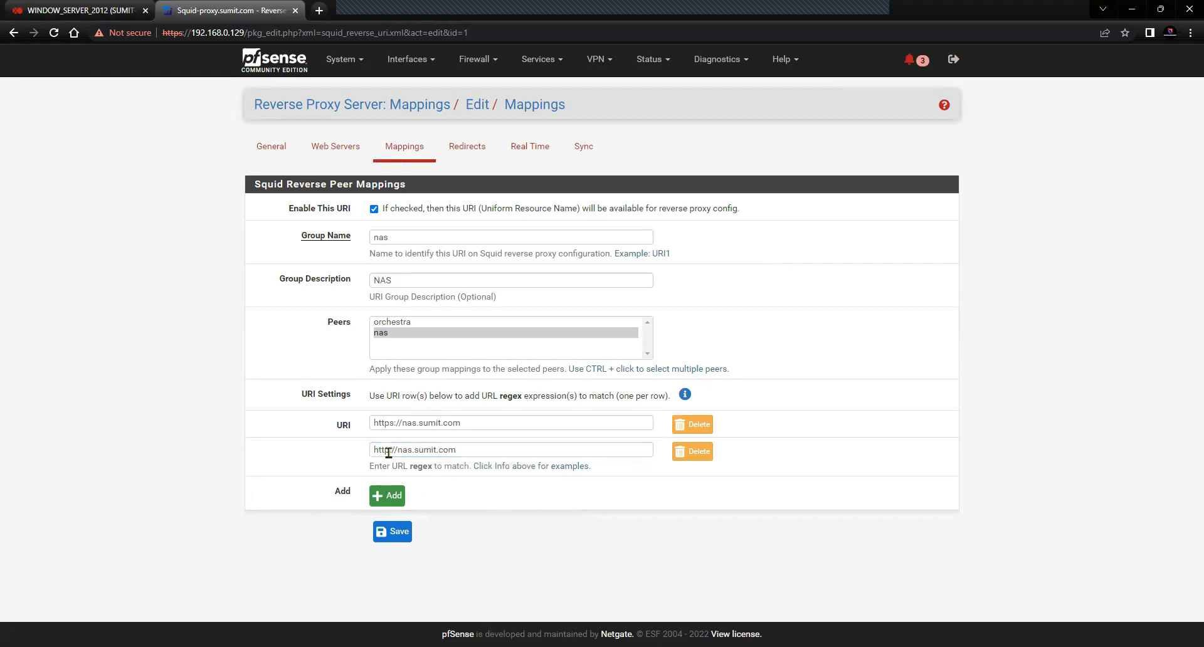
{"action": "left_click", "coordinate": [390, 536]}
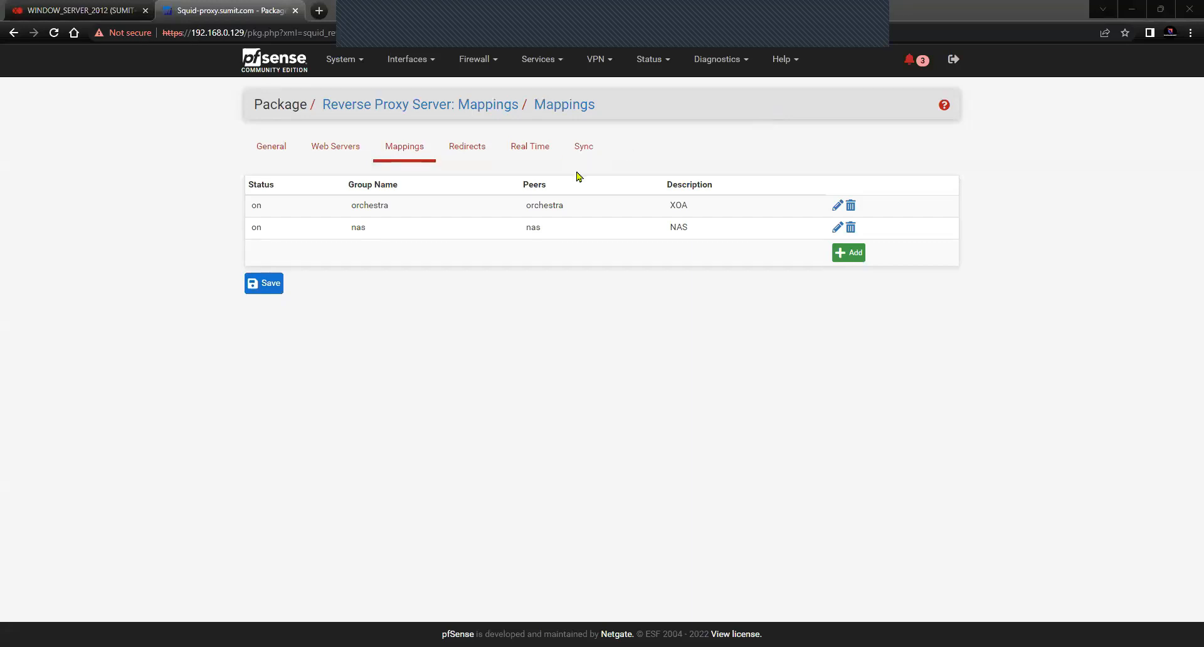
{"action": "left_click", "coordinate": [838, 206]}
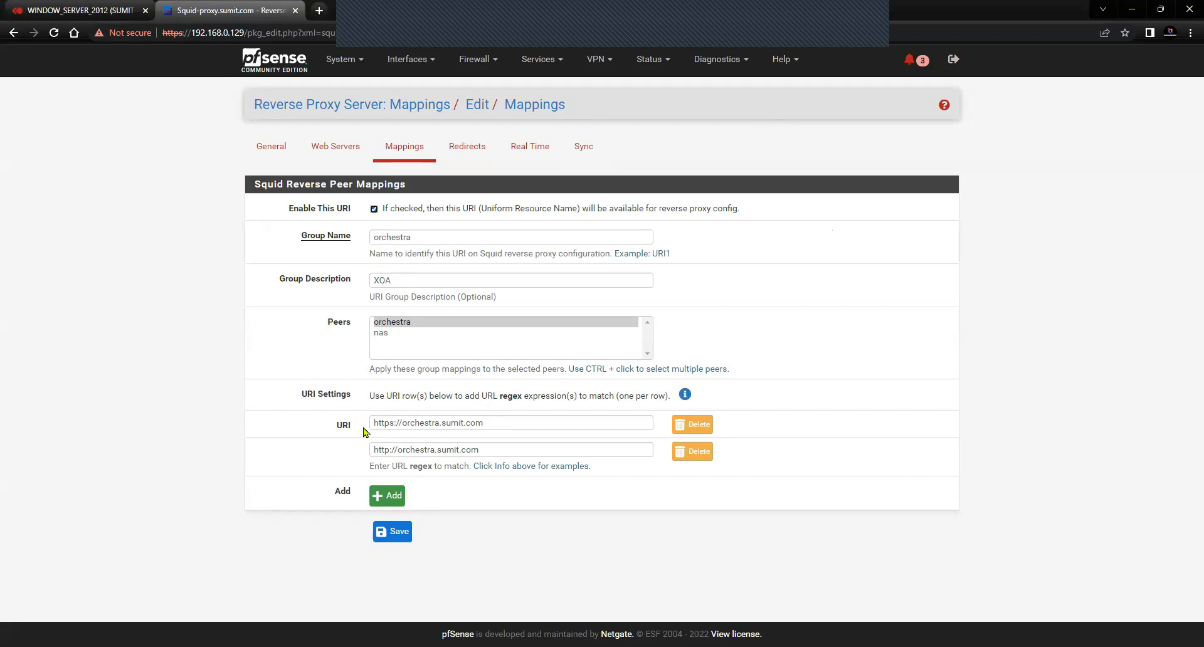
{"action": "left_click", "coordinate": [474, 449]}
{"action": "left_click_drag", "start_coordinate": [473, 449], "coordinate": [362, 451]}
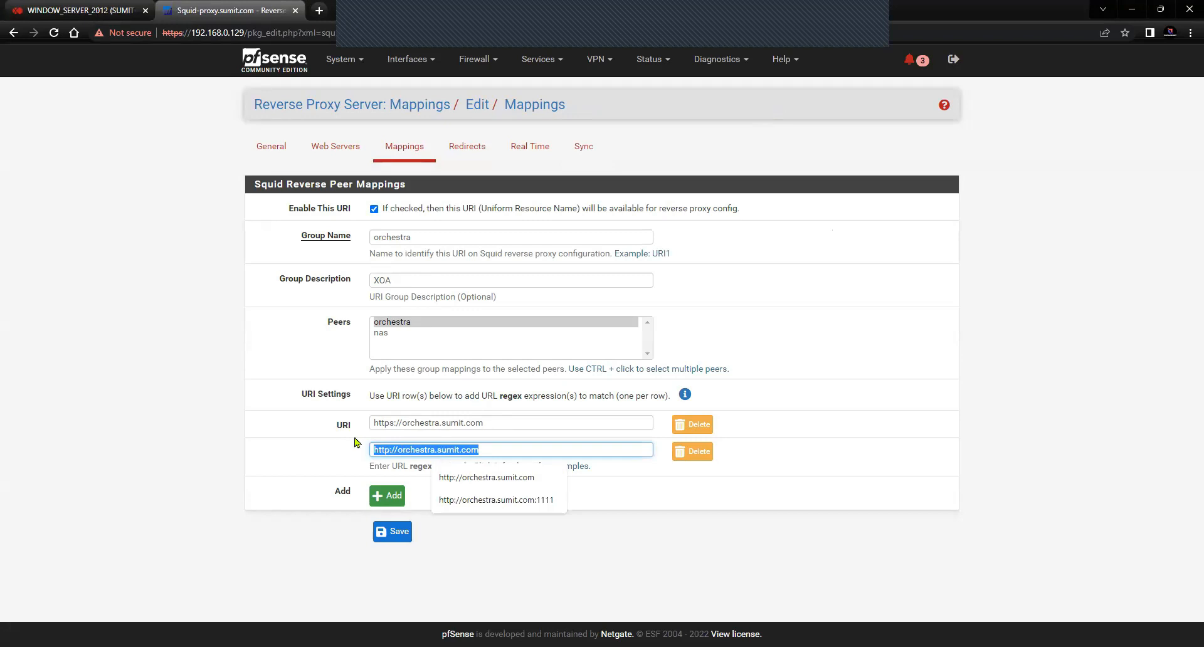
{"action": "left_click_drag", "start_coordinate": [491, 428], "coordinate": [368, 429]}
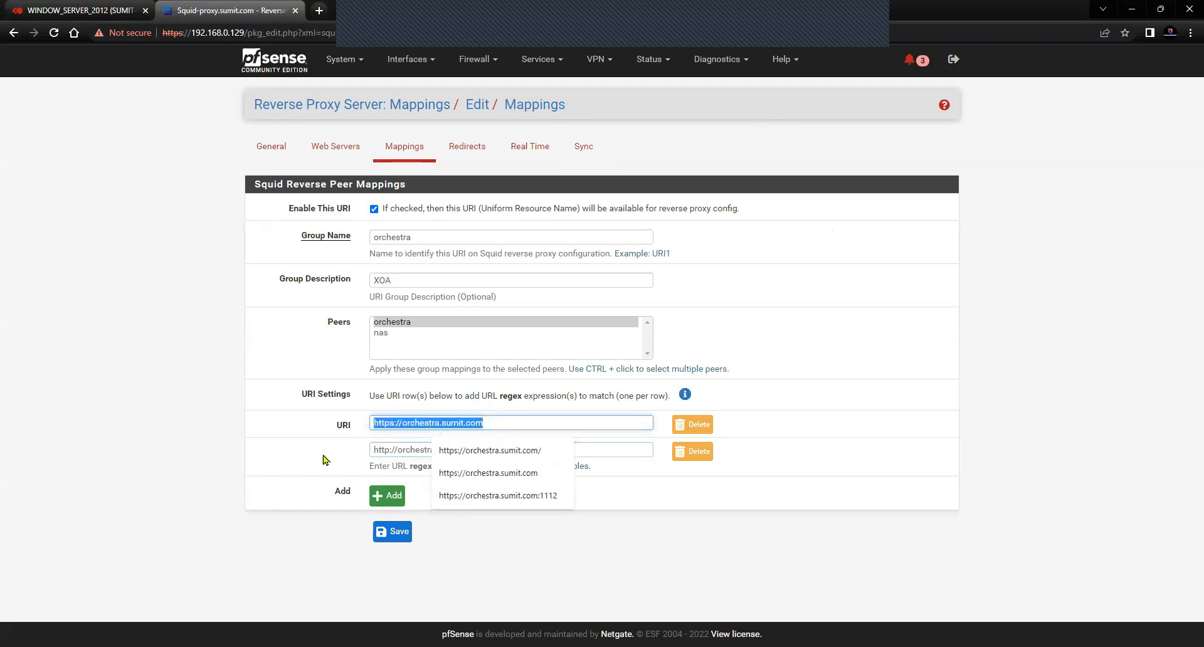
{"action": "left_click", "coordinate": [316, 456]}
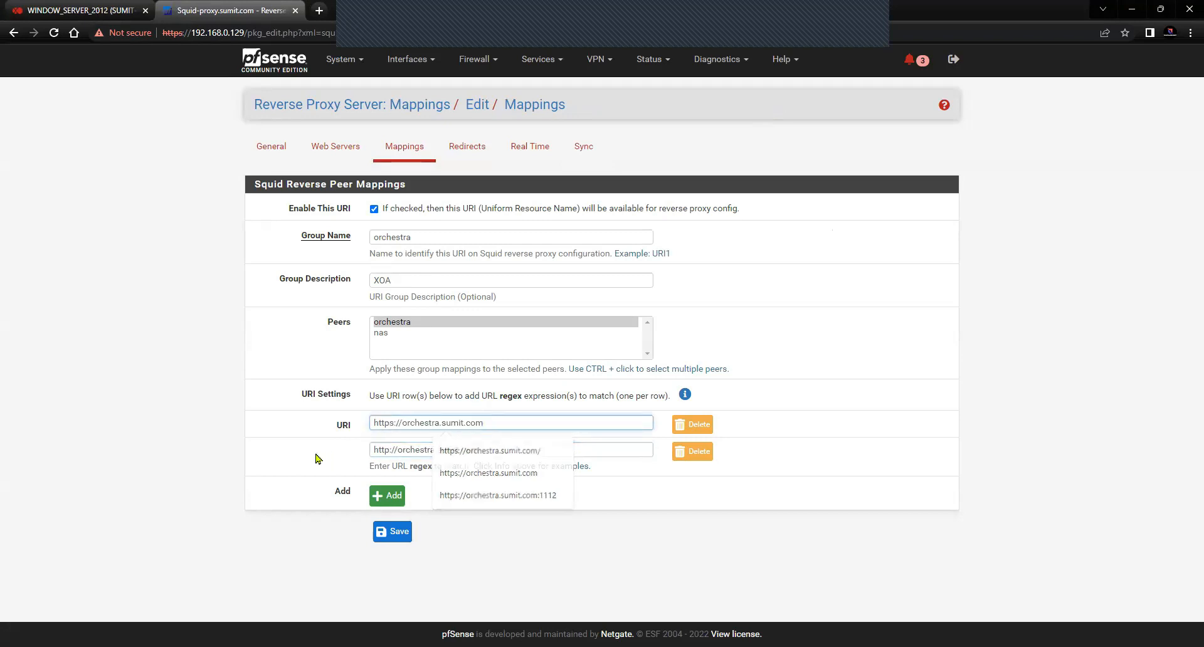
{"action": "left_click", "coordinate": [517, 424]}
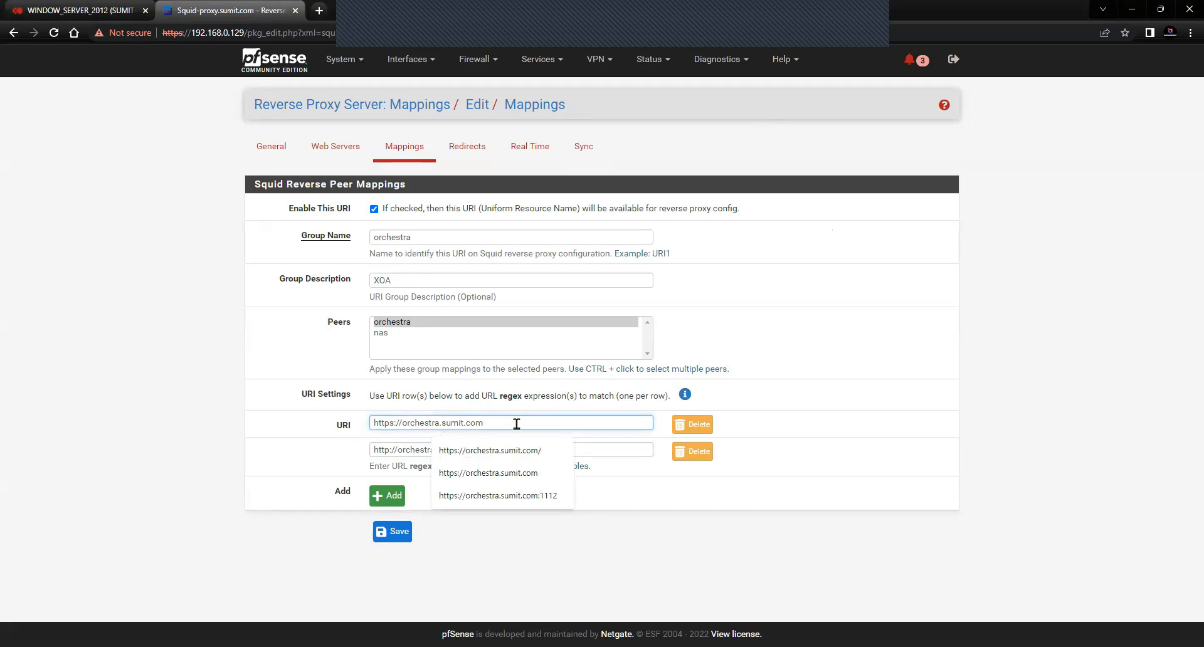
{"action": "left_click", "coordinate": [517, 424]}
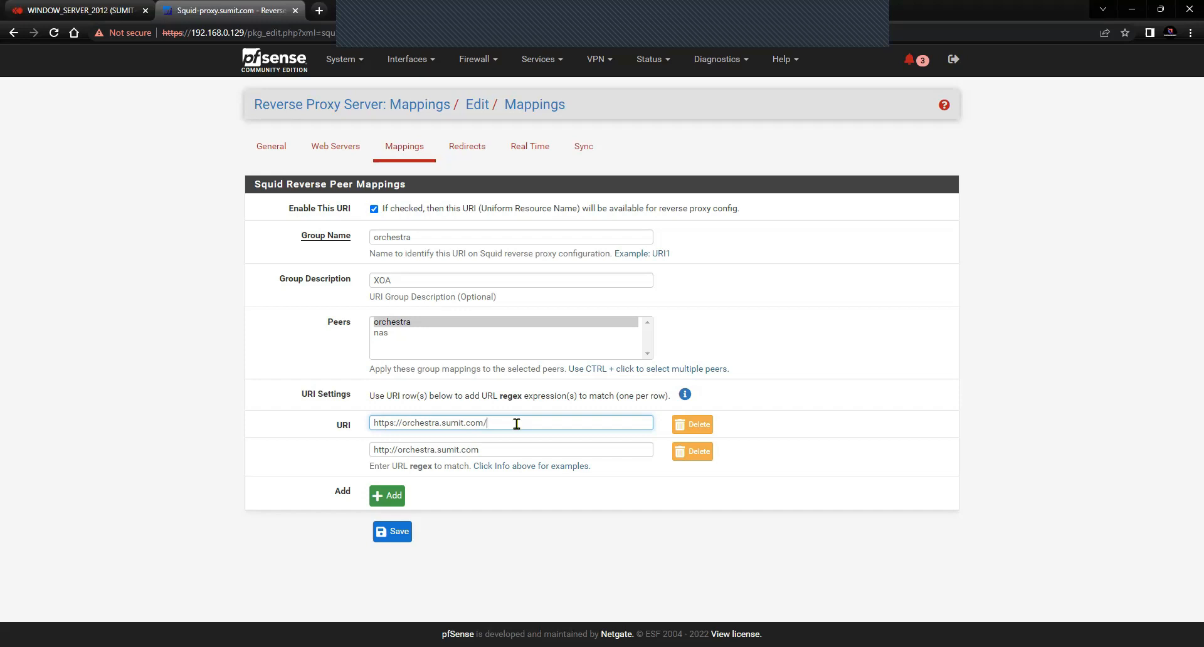
{"action": "key", "text": "BackSpace"}
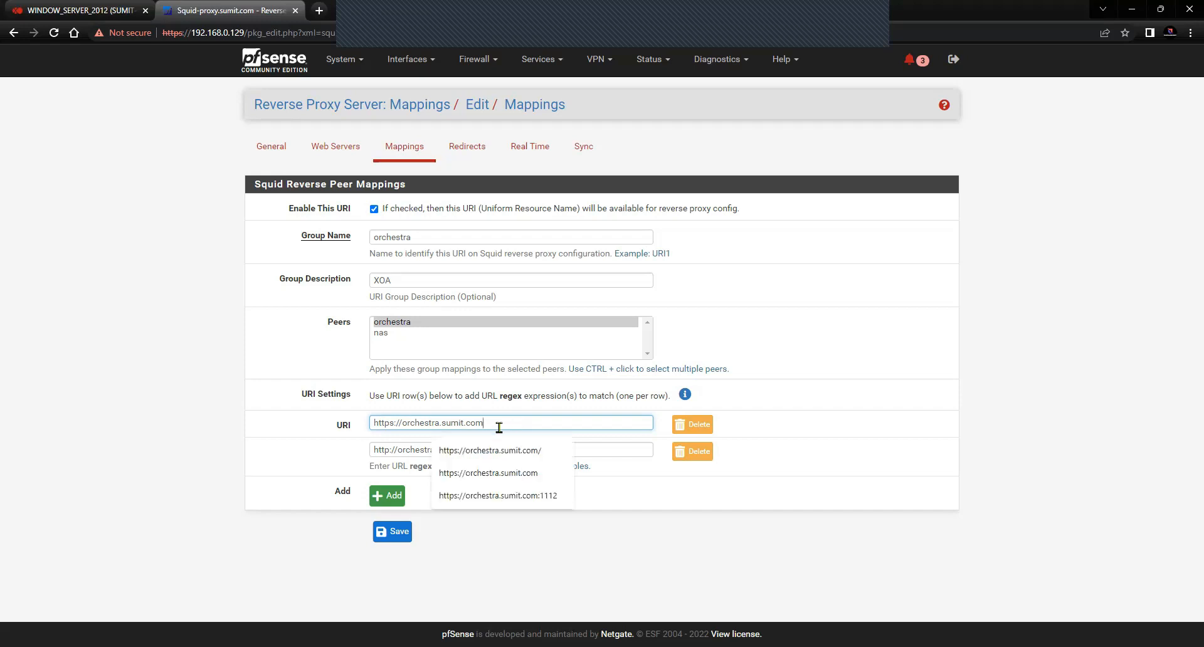
{"action": "left_click", "coordinate": [295, 488]}
Recheck the http and https URIs of both the orchestra and nas mappings
{"action": "left_click", "coordinate": [415, 149]}
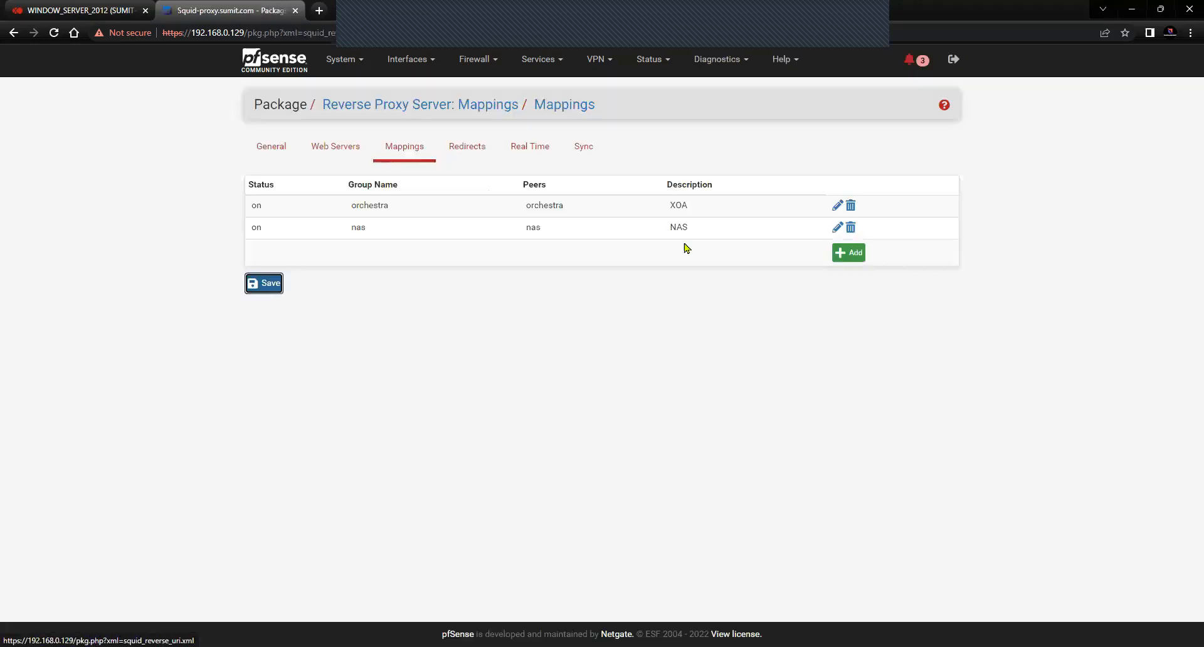
{"action": "left_click", "coordinate": [839, 205]}
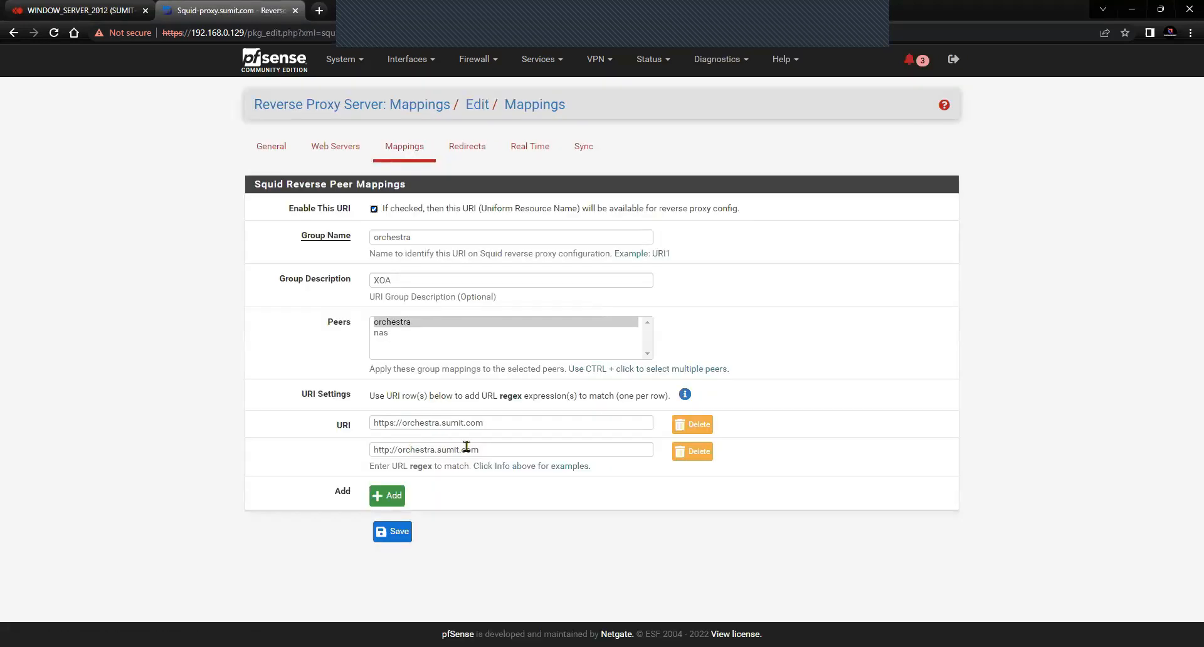
{"action": "left_click", "coordinate": [406, 156]}
{"action": "left_click", "coordinate": [838, 227]}
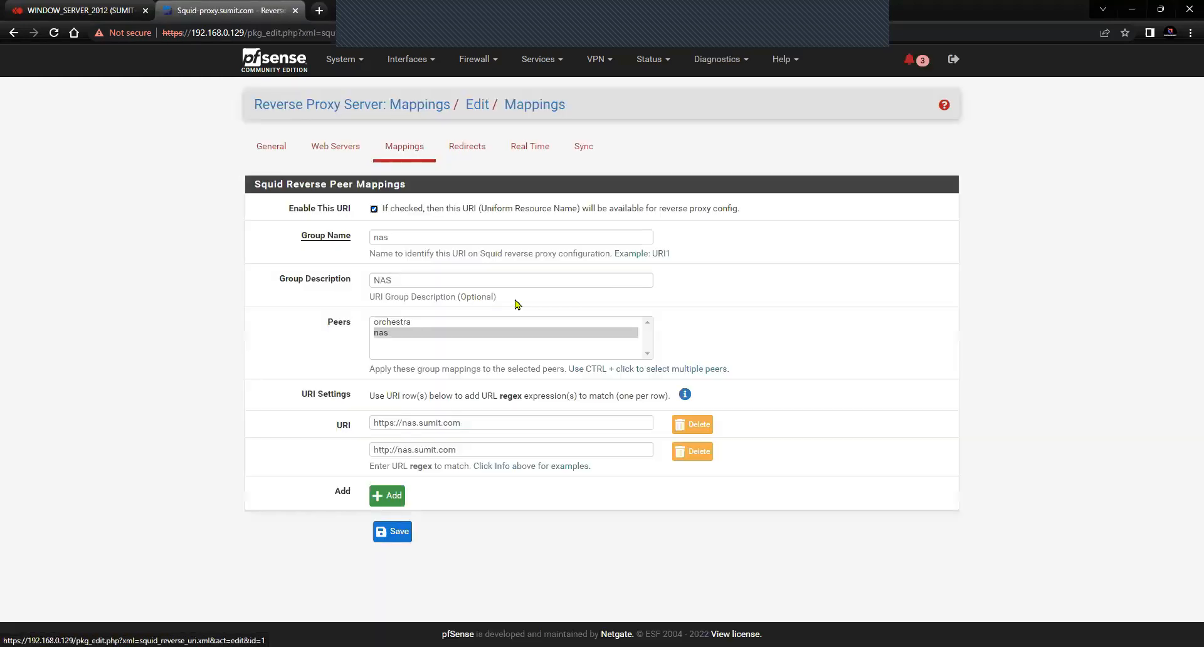
{"action": "left_click_drag", "start_coordinate": [457, 450], "coordinate": [384, 437]}
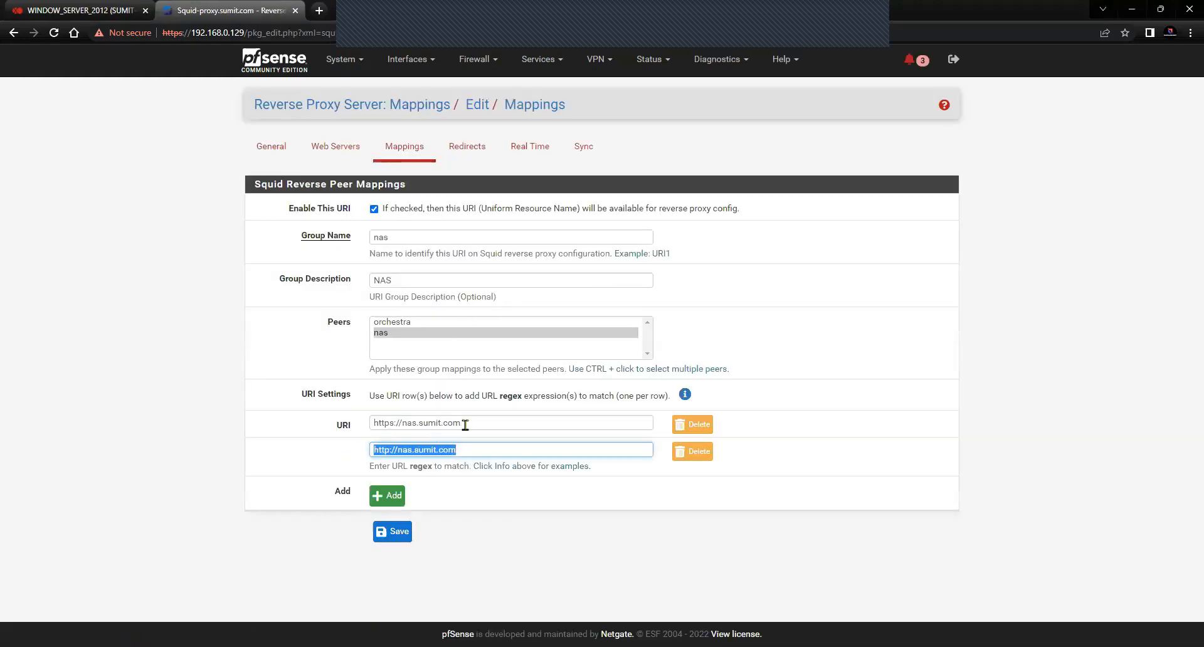
{"action": "left_click_drag", "start_coordinate": [462, 422], "coordinate": [373, 424]}
{"action": "left_click", "coordinate": [300, 540]}
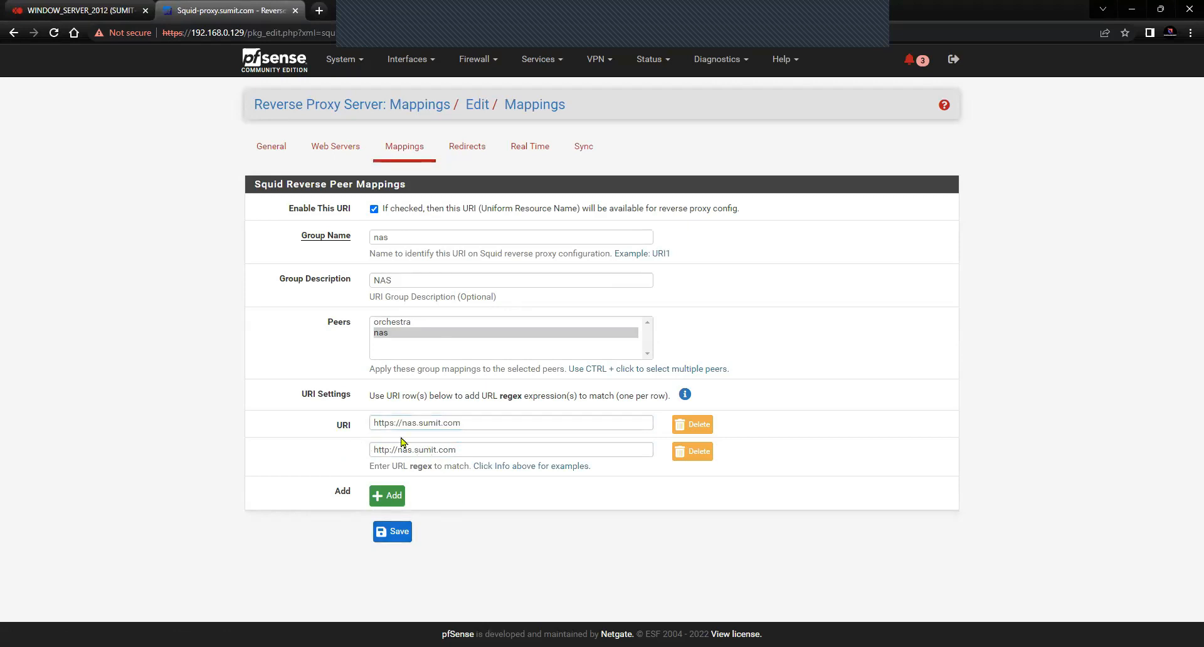
{"action": "left_click", "coordinate": [282, 155]}
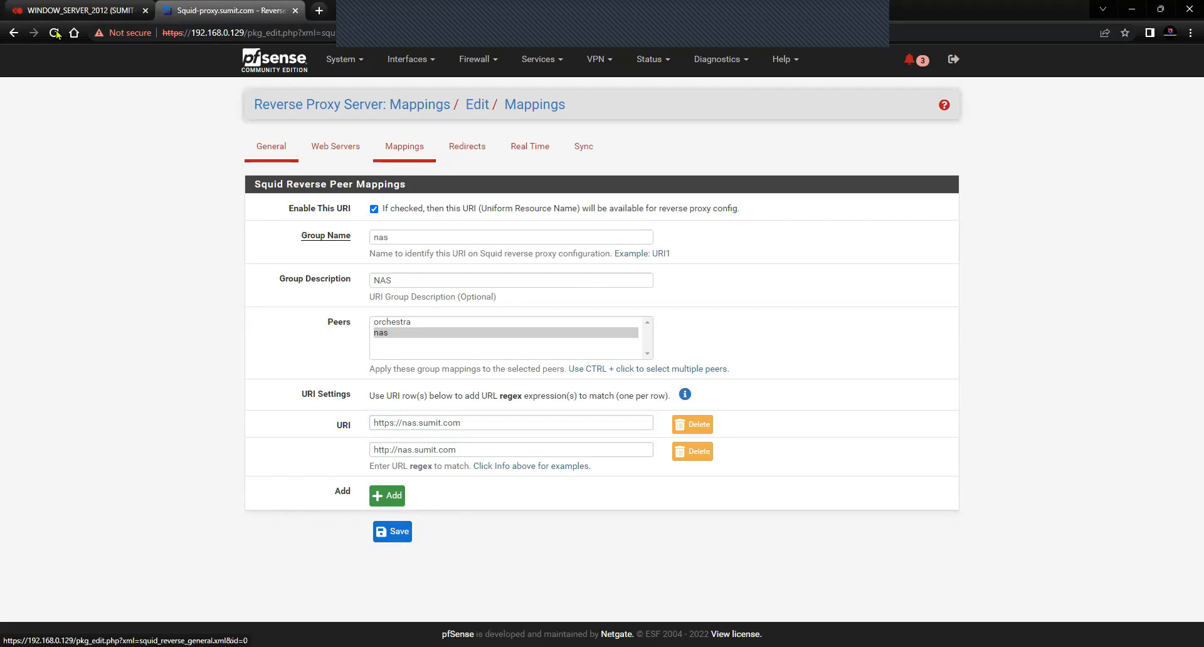
{"action": "left_click", "coordinate": [78, 11]}
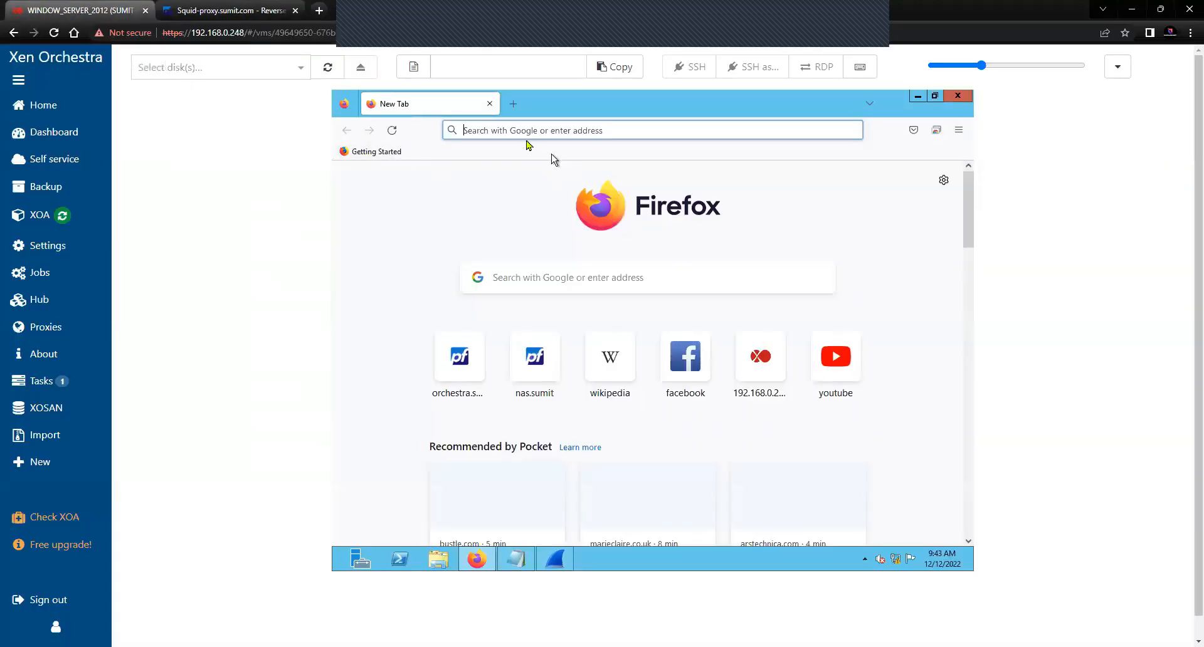
Restart the Wireshark Ethernet 3 capture without saving, discarding the earlier packets
{"action": "left_click", "coordinate": [506, 131]}
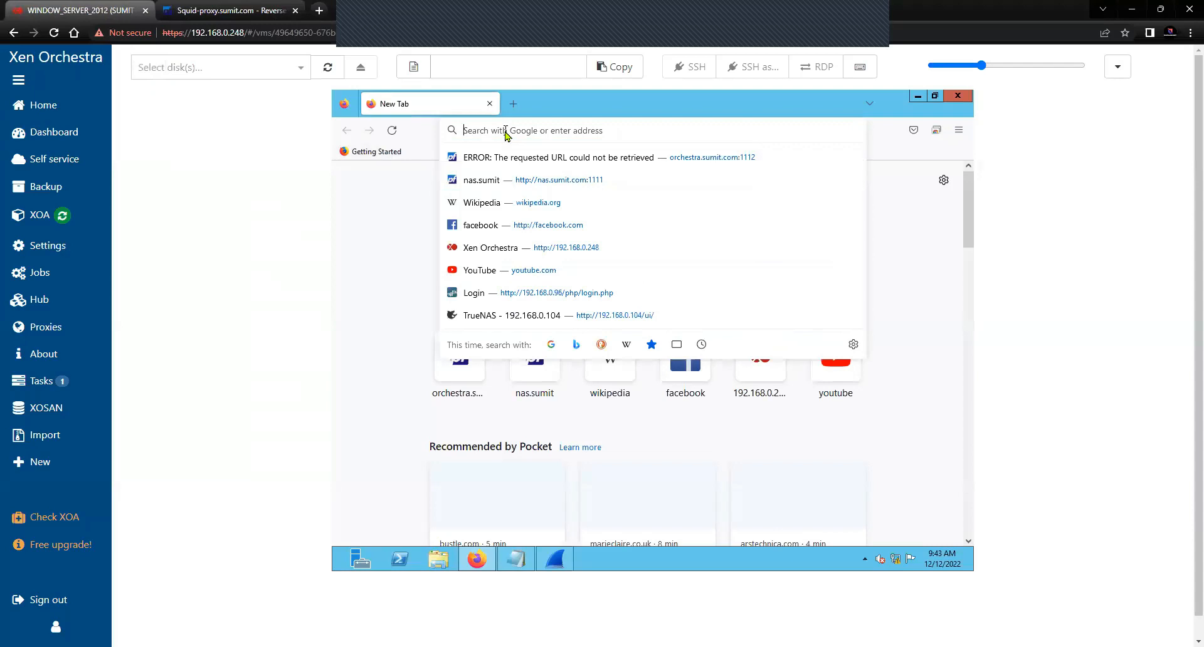
{"action": "left_click", "coordinate": [555, 557]}
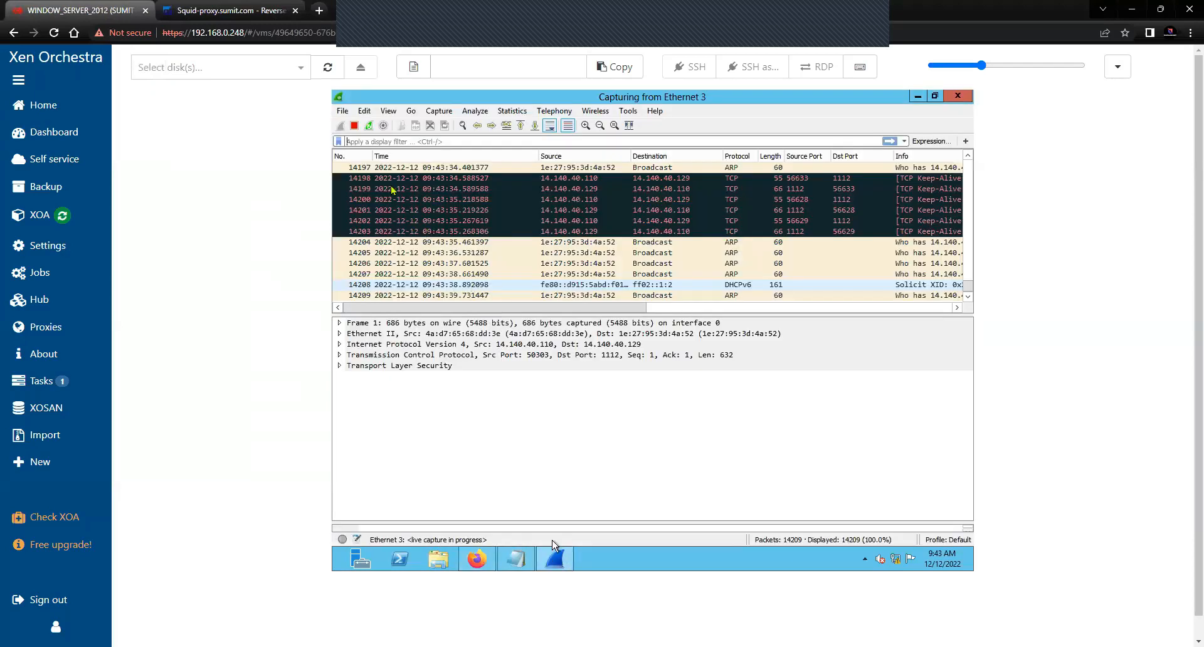
{"action": "left_click", "coordinate": [354, 125]}
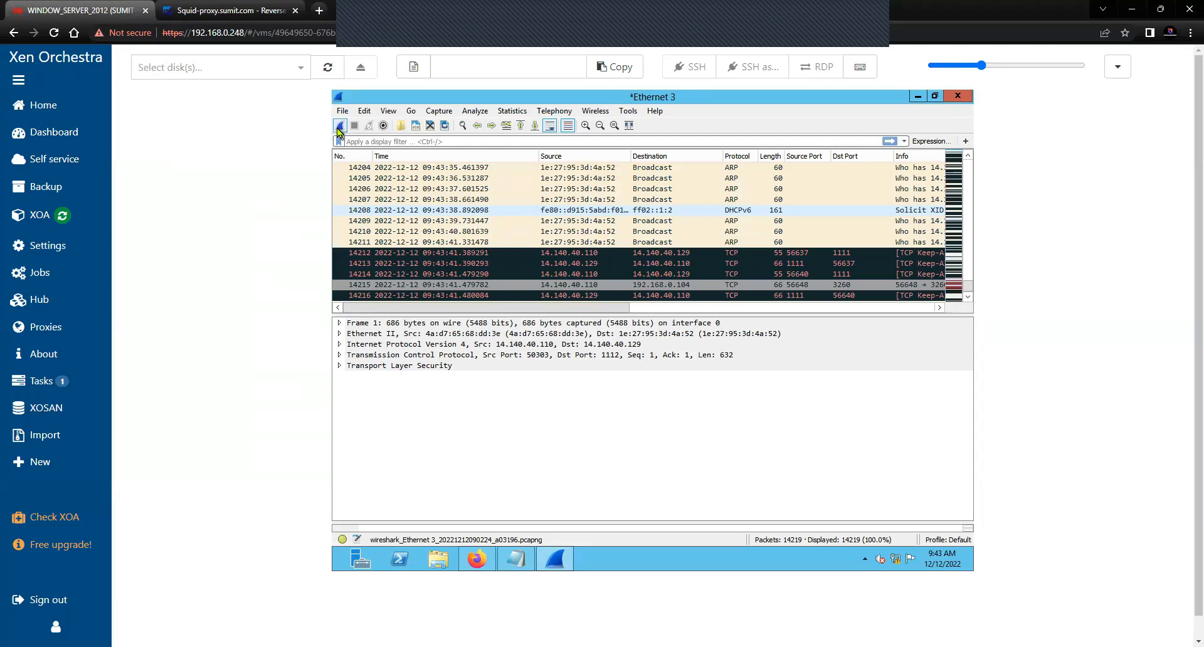
{"action": "left_click", "coordinate": [339, 128]}
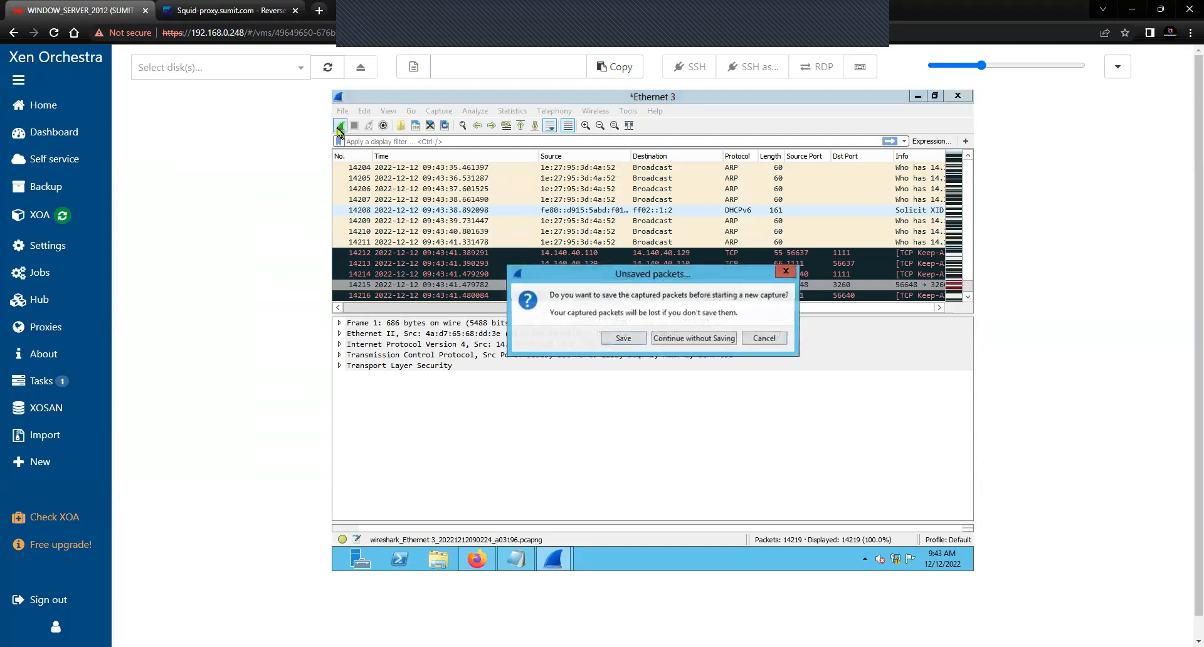
{"action": "left_click", "coordinate": [688, 339]}
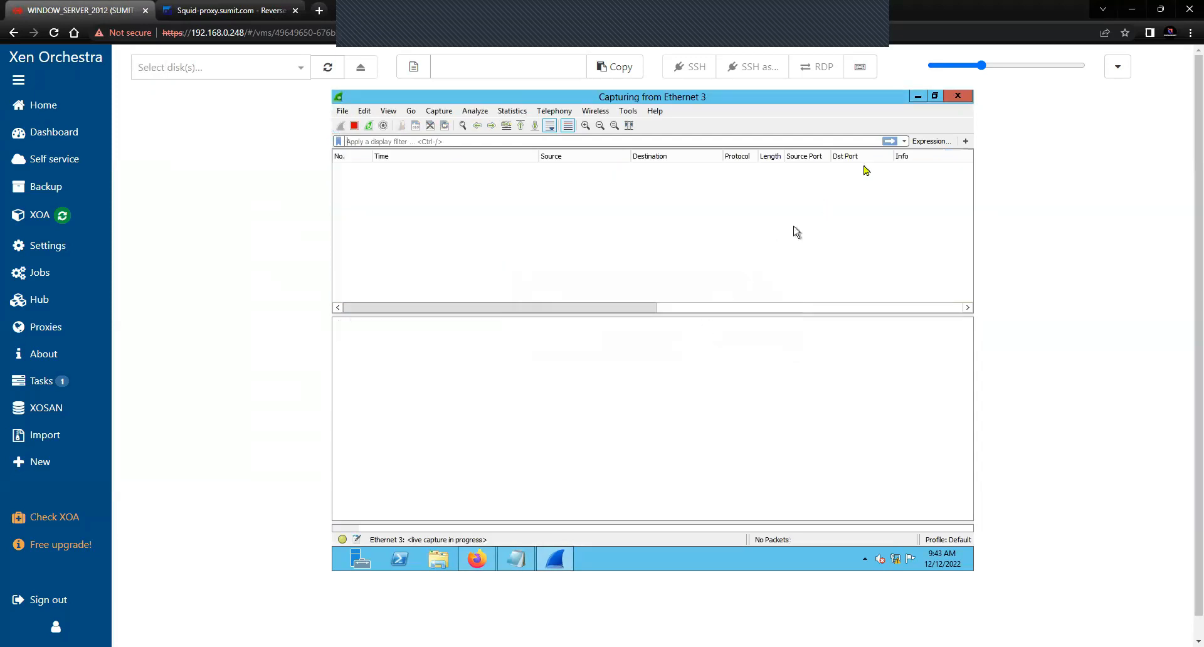
{"action": "left_click", "coordinate": [918, 97]}
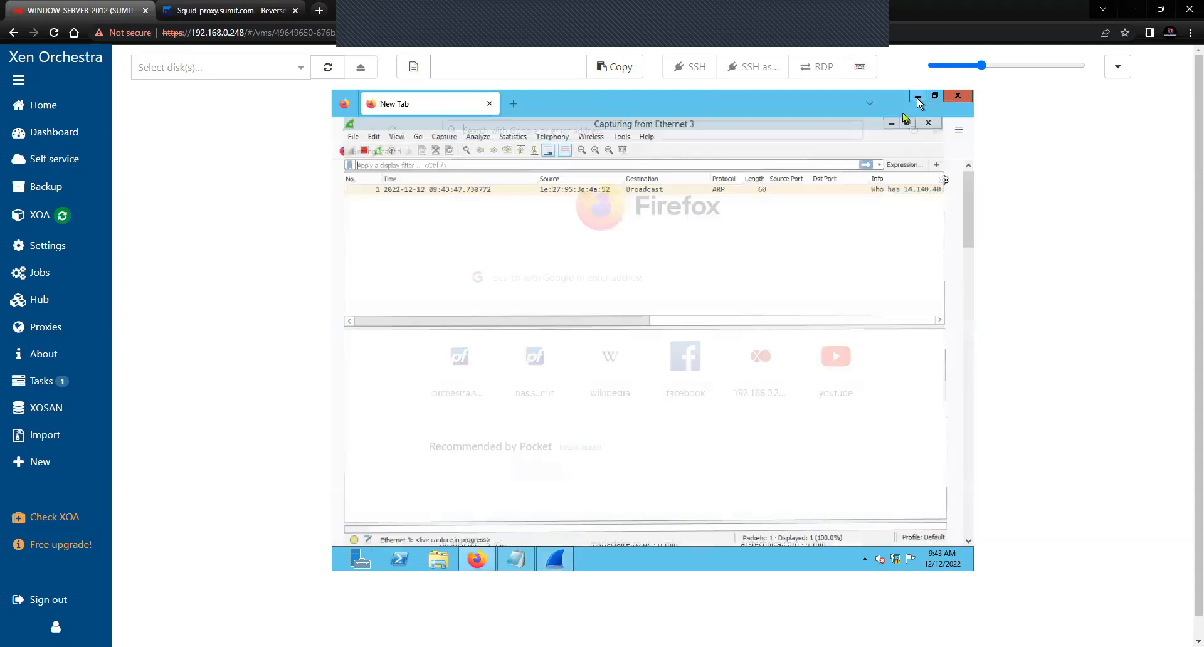
{"action": "left_click", "coordinate": [491, 130]}
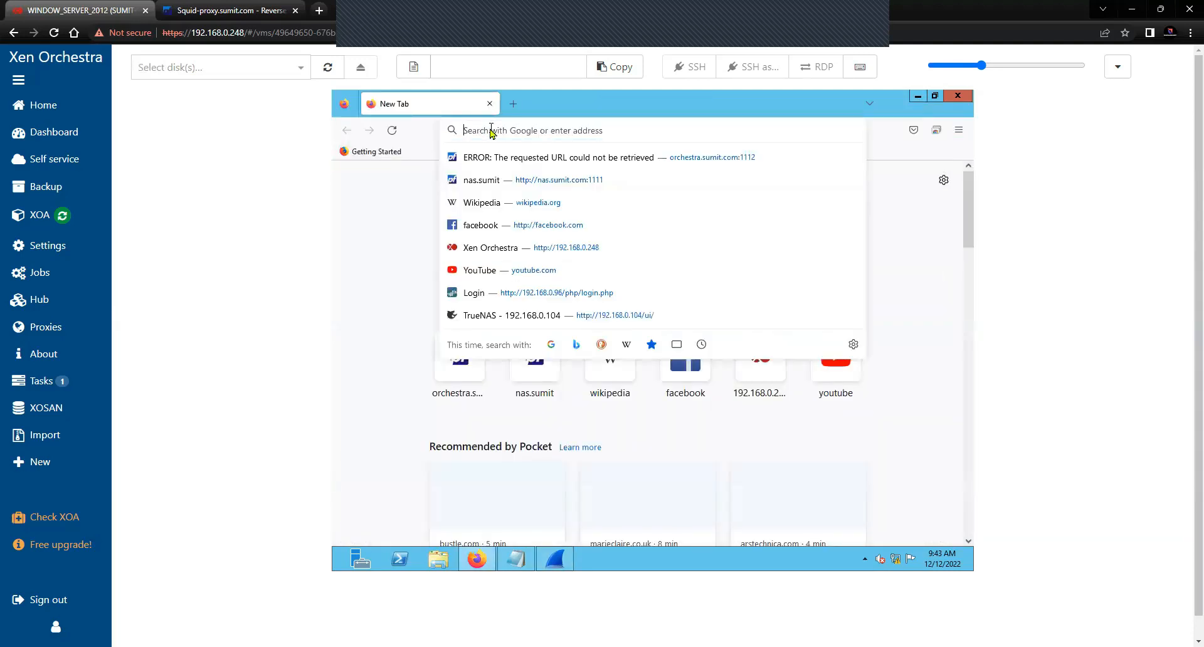
{"action": "type", "text": "https"}
{"action": "type", "text": "://orch"}
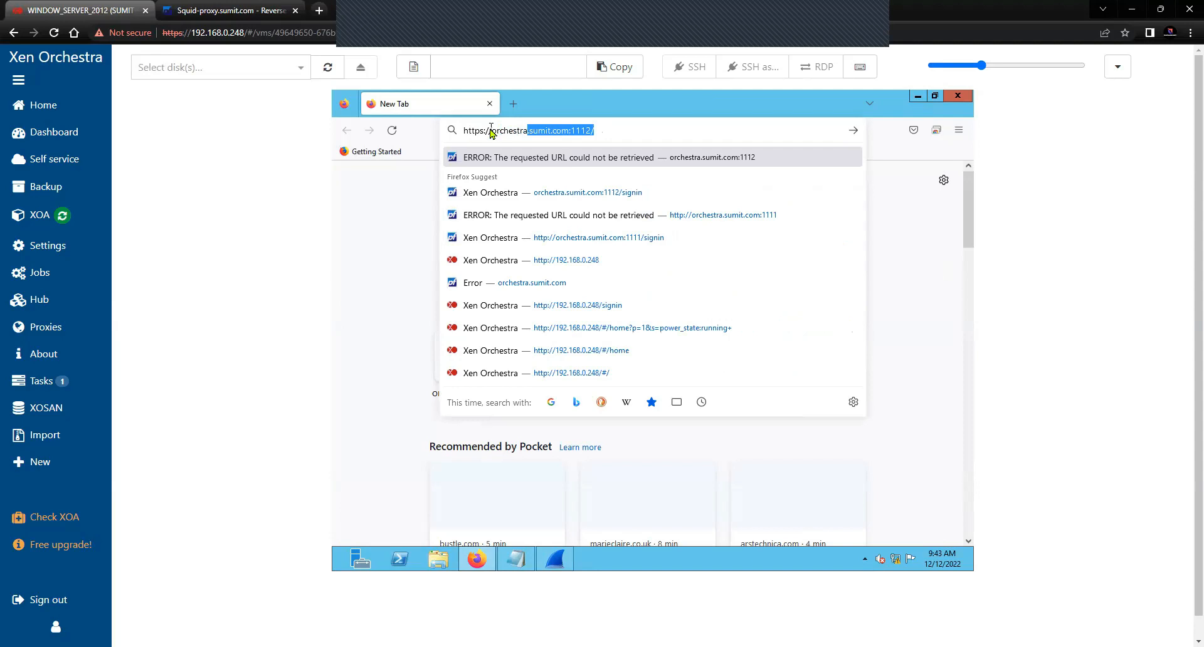
{"action": "type", "text": "estra"}
{"action": "key", "text": "End"}
{"action": "key", "text": "Return"}
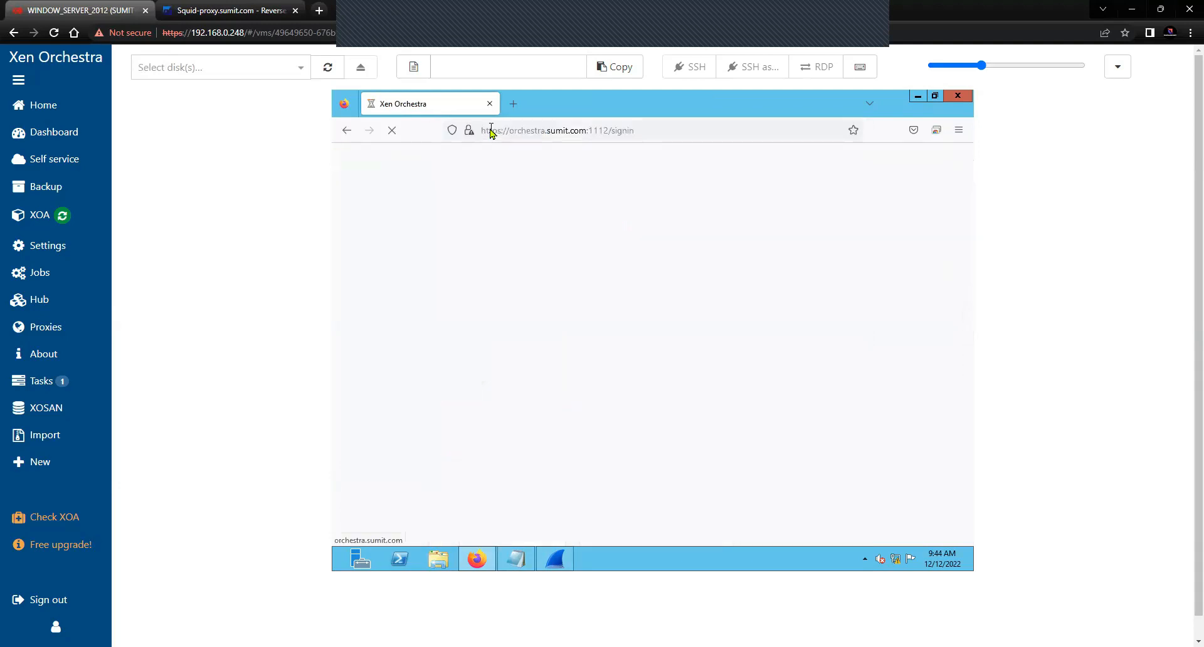
Check the certificate: common name proxy.sumit.com, organization TechTalkSecurity, issuer squid-proxy
{"action": "left_click", "coordinate": [469, 131]}
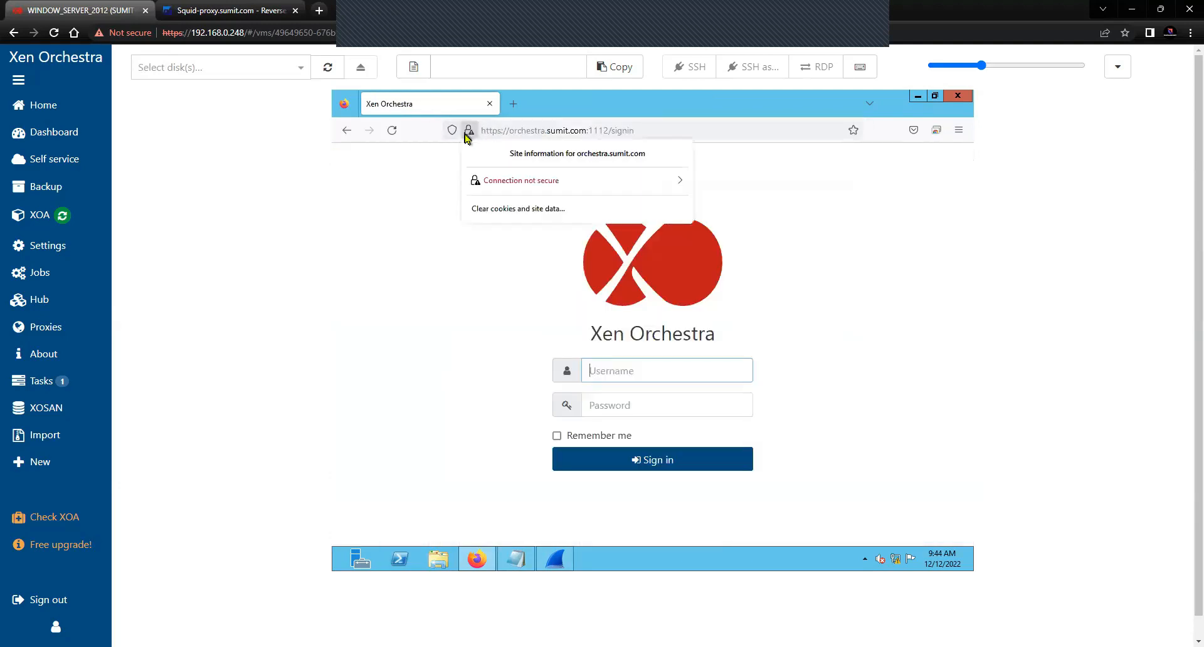
{"action": "left_click", "coordinate": [683, 182]}
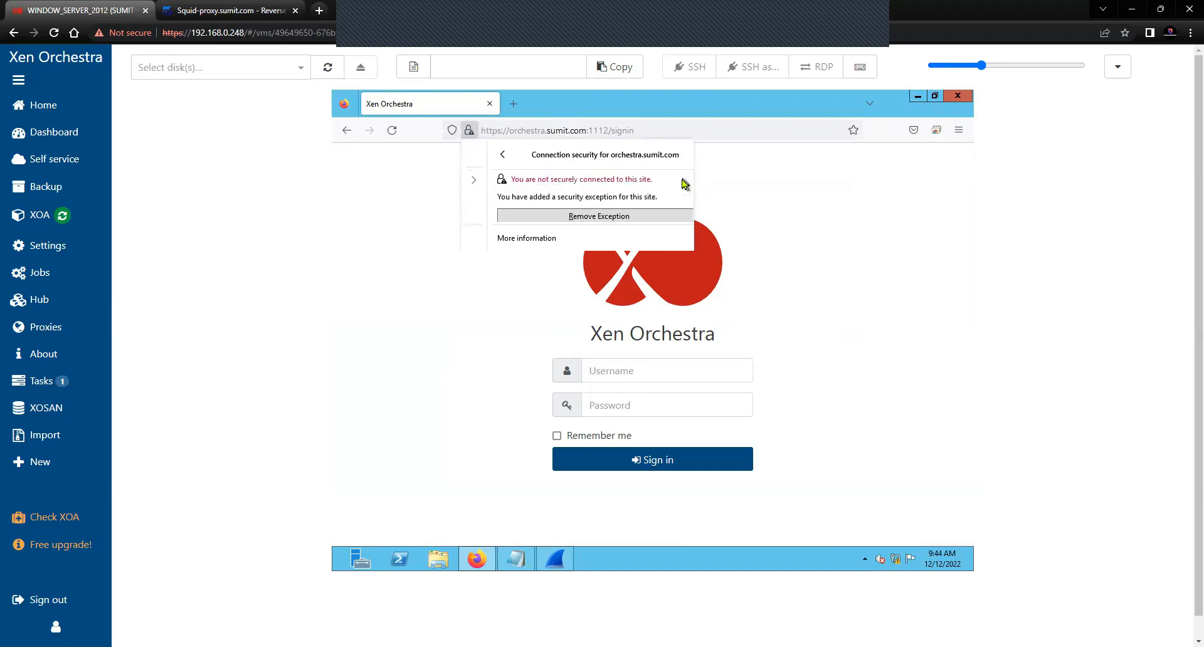
{"action": "left_click", "coordinate": [524, 242]}
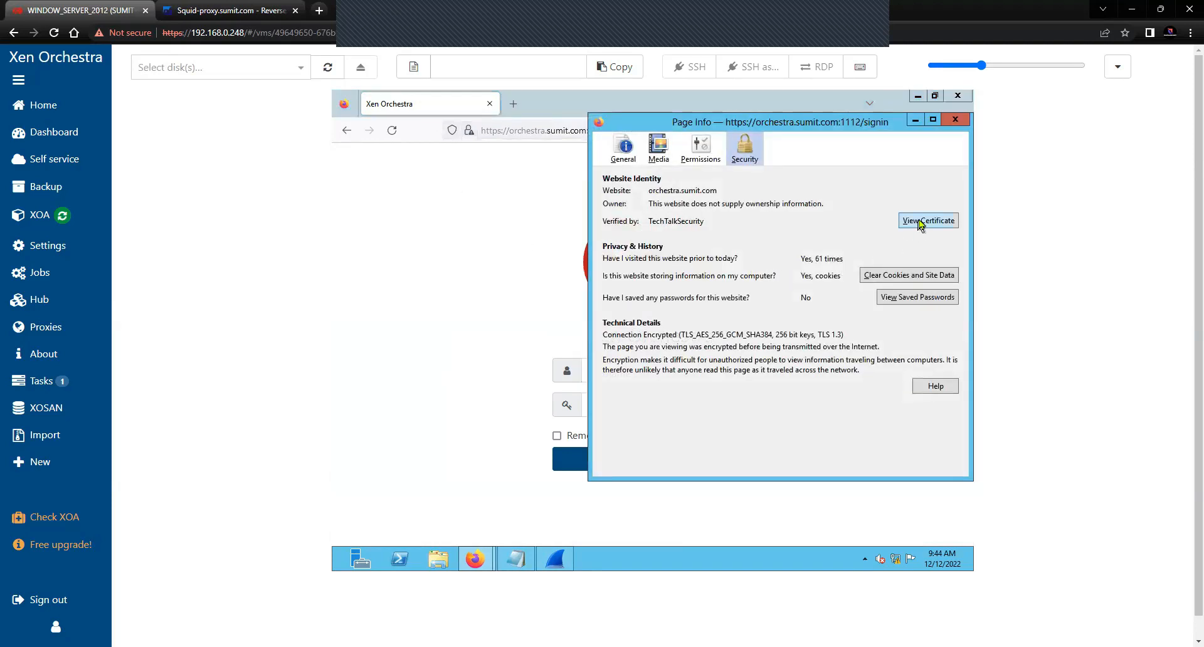
{"action": "left_click", "coordinate": [923, 222]}
{"action": "left_click_drag", "start_coordinate": [549, 305], "coordinate": [626, 306]}
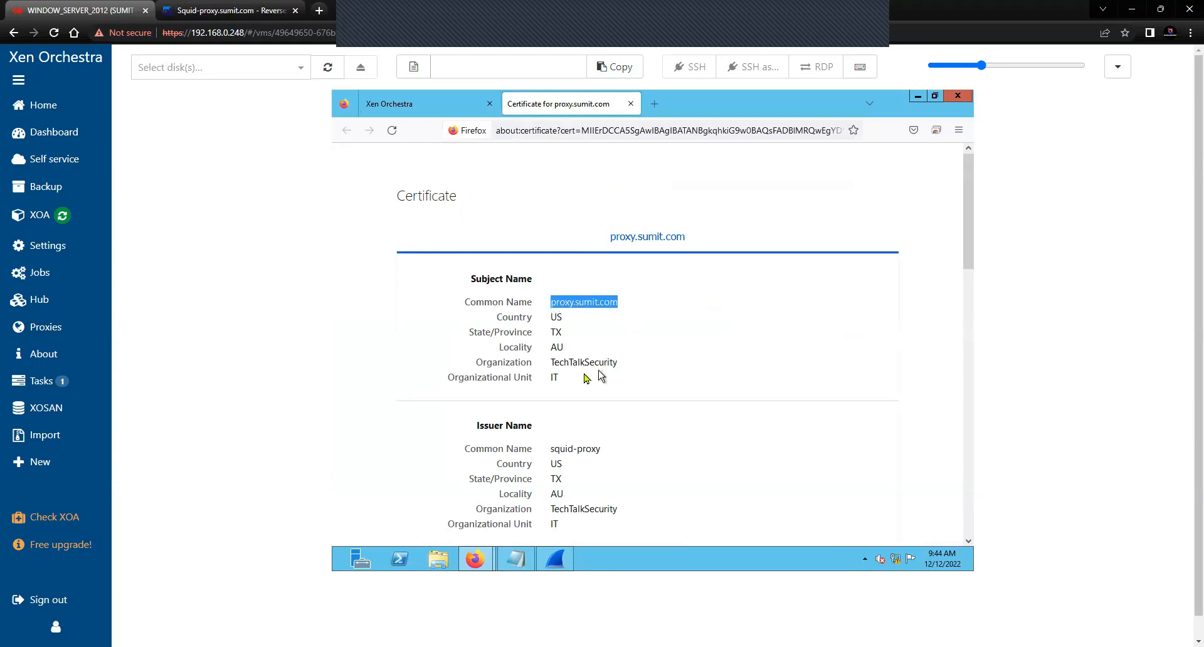
{"action": "left_click_drag", "start_coordinate": [553, 365], "coordinate": [623, 366]}
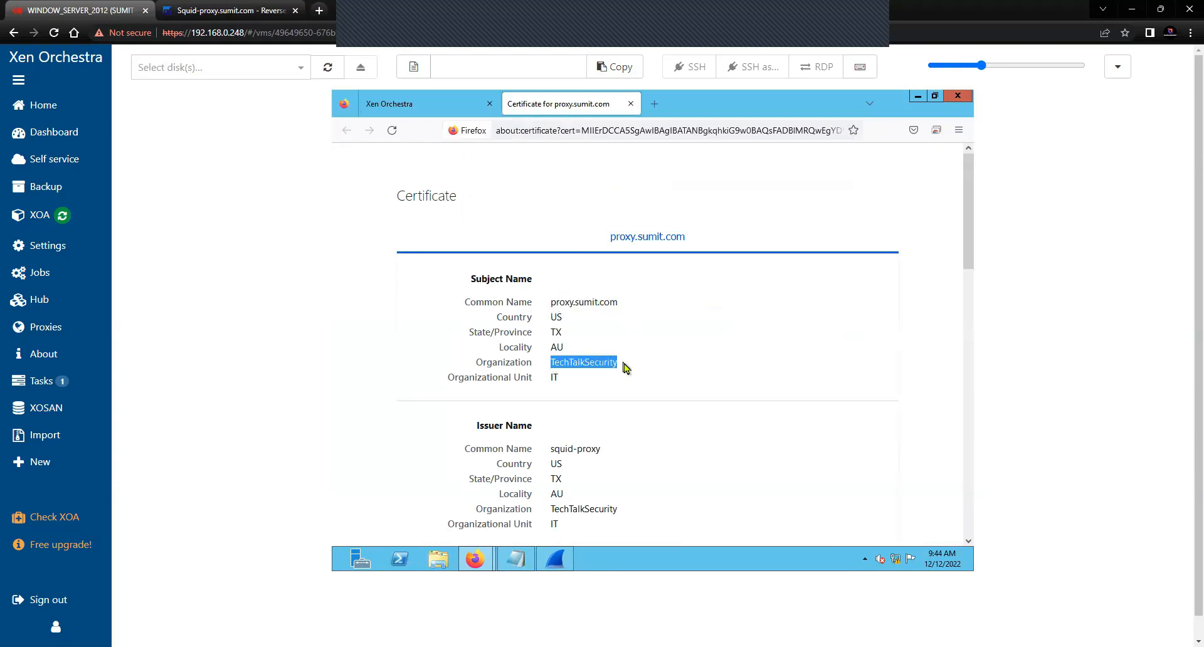
{"action": "left_click_drag", "start_coordinate": [549, 447], "coordinate": [612, 455]}
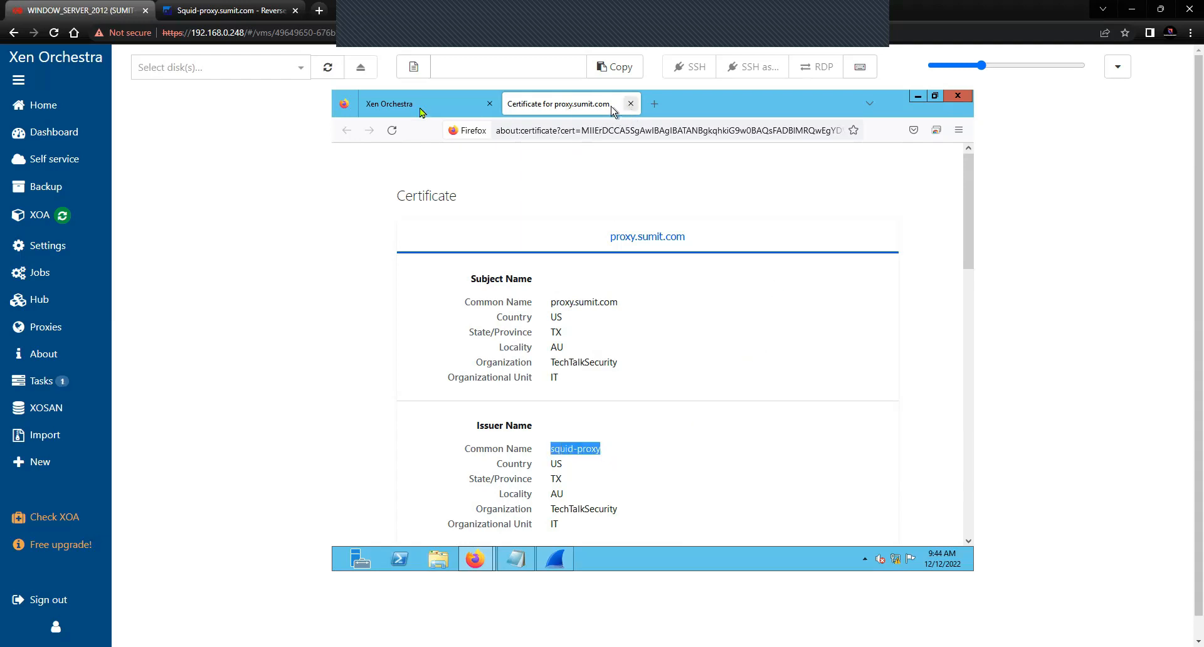
{"action": "left_click", "coordinate": [402, 109]}
{"action": "left_click", "coordinate": [629, 104]}
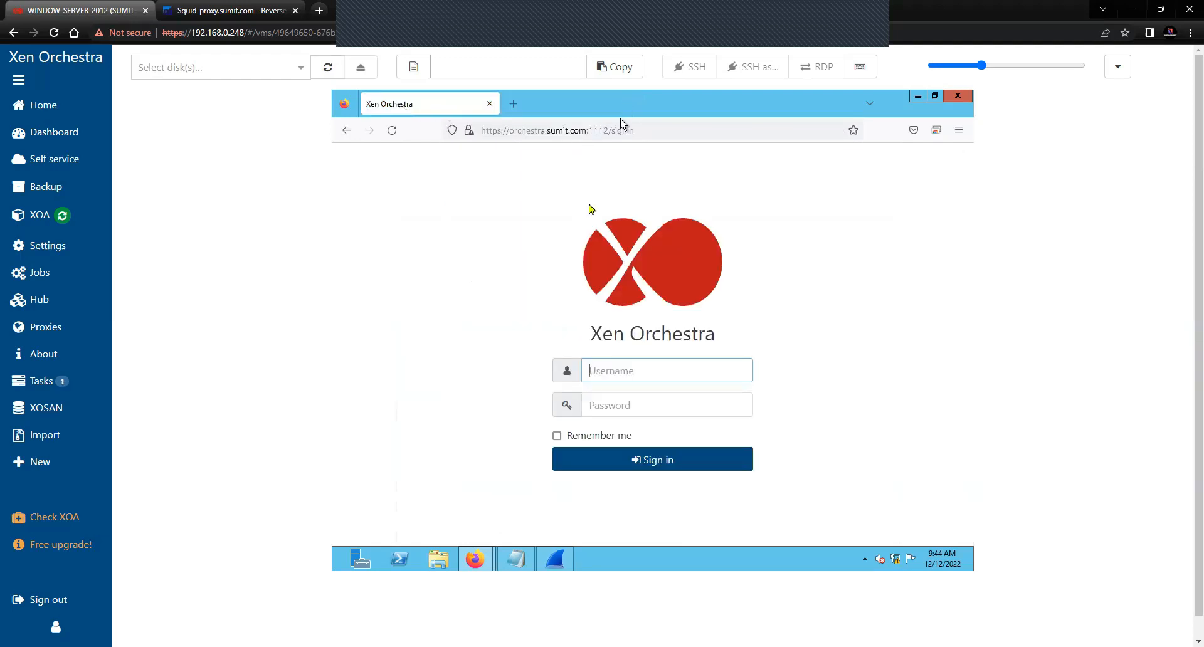
{"action": "left_click", "coordinate": [472, 385]}
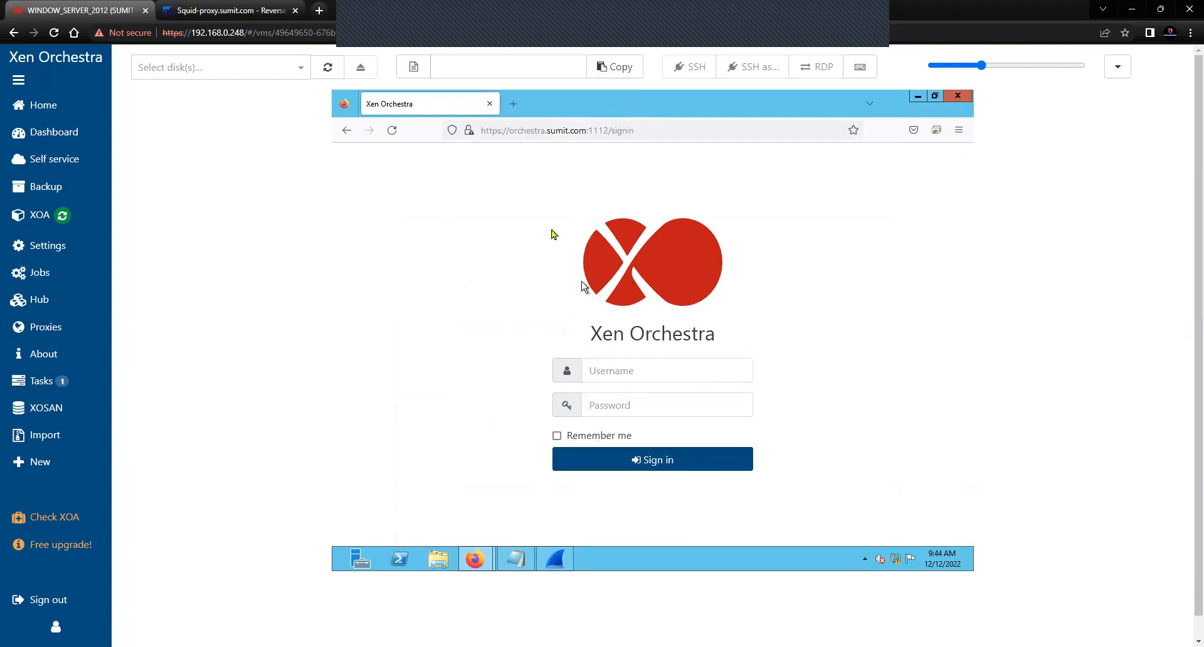
{"action": "left_click", "coordinate": [512, 106]}
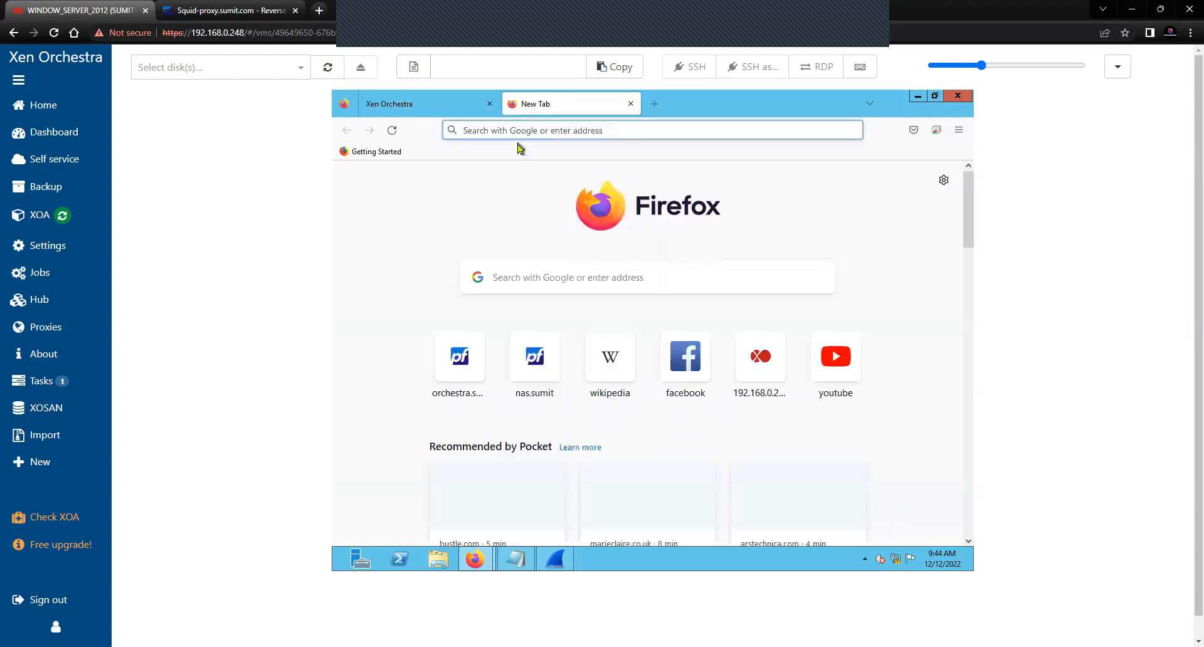
{"action": "type", "text": "https"}
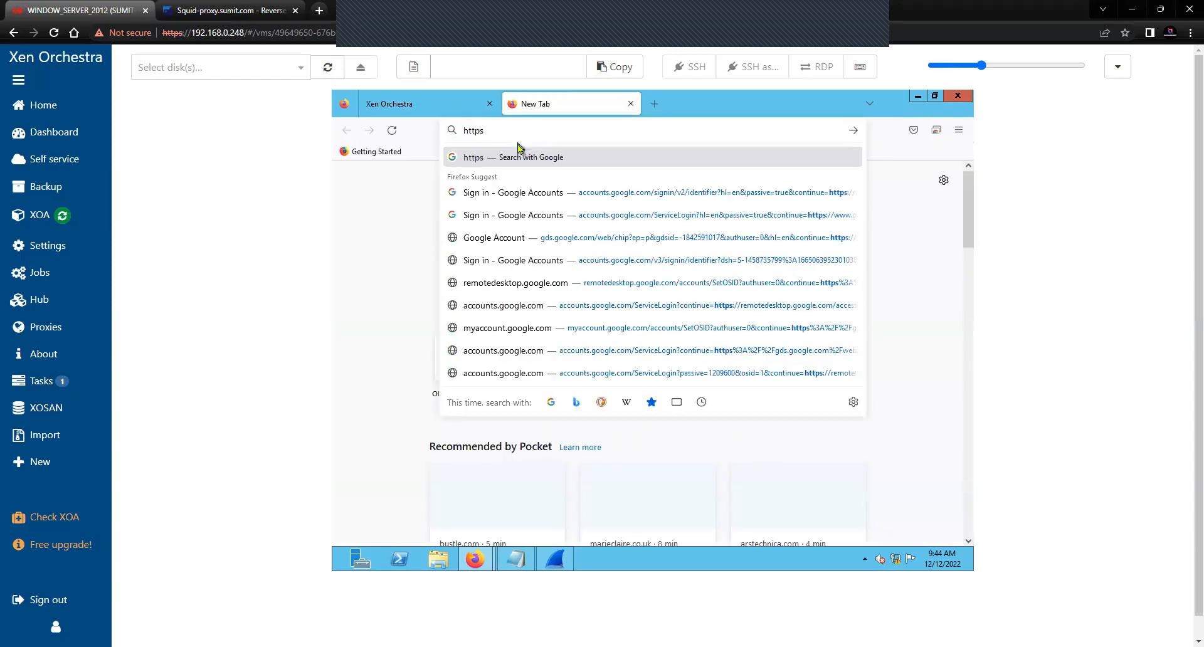
{"action": "type", "text": "://nas"}
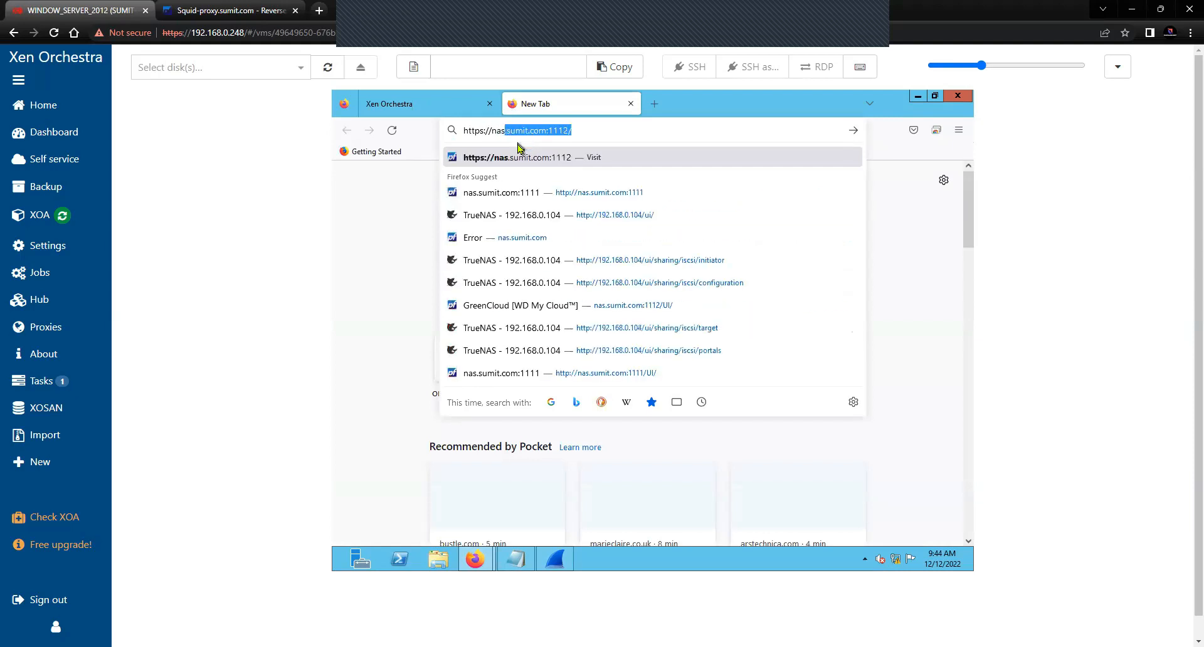
{"action": "key", "text": "End"}
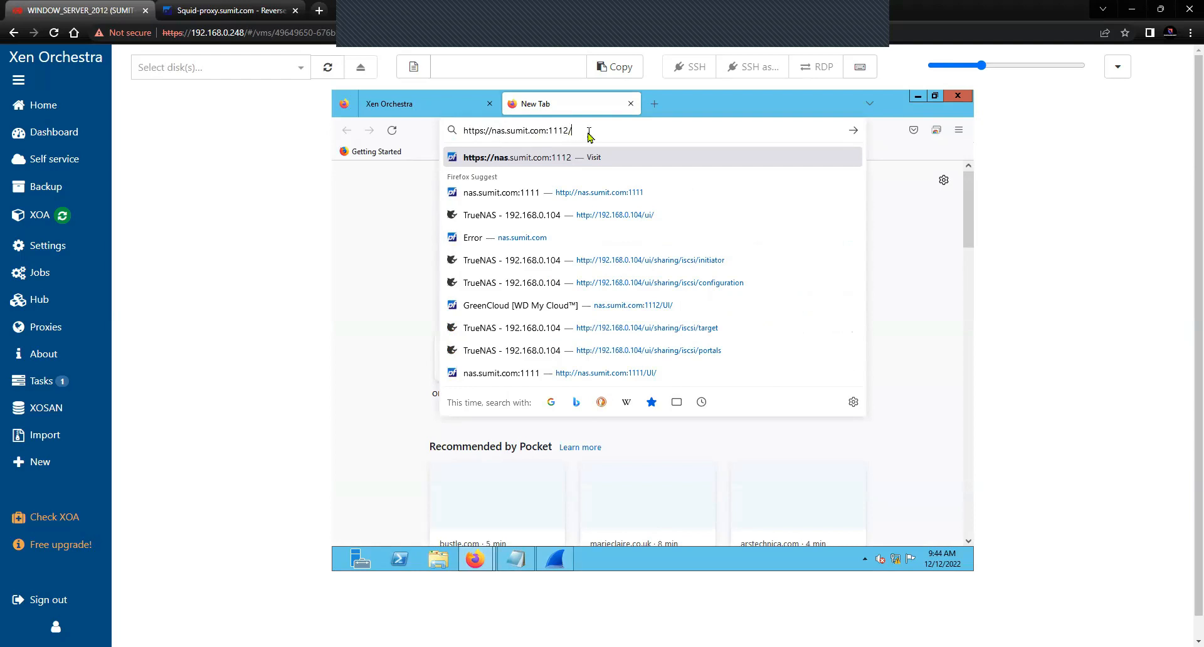
{"action": "key", "text": "Return"}
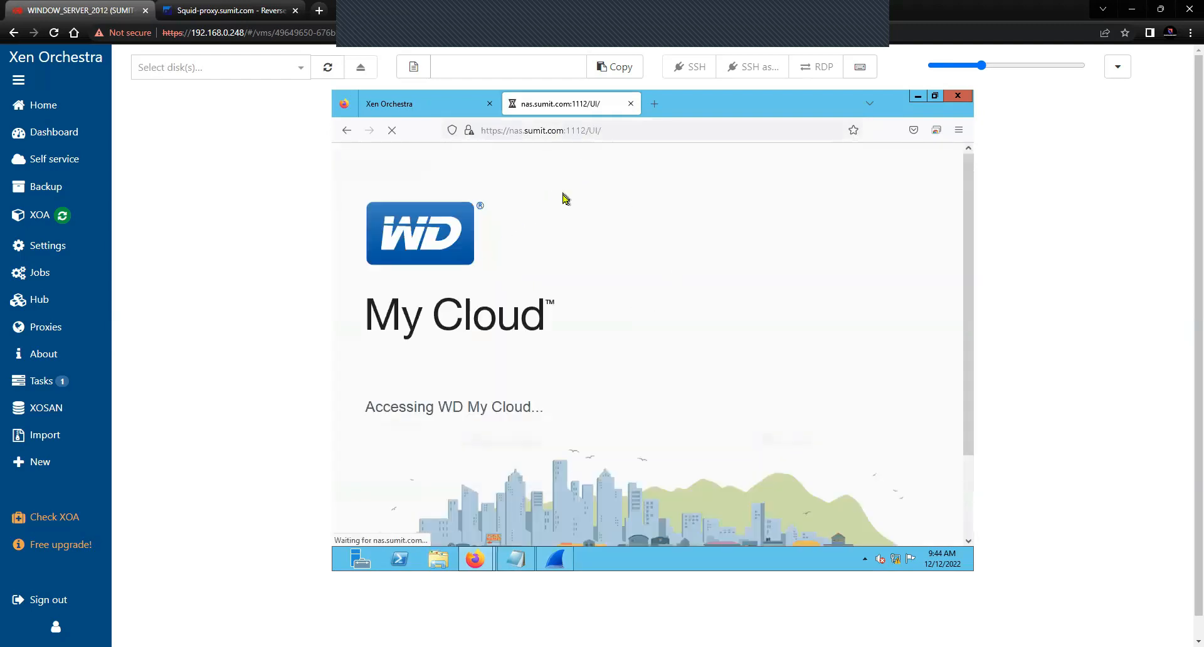
{"action": "left_click", "coordinate": [458, 107]}
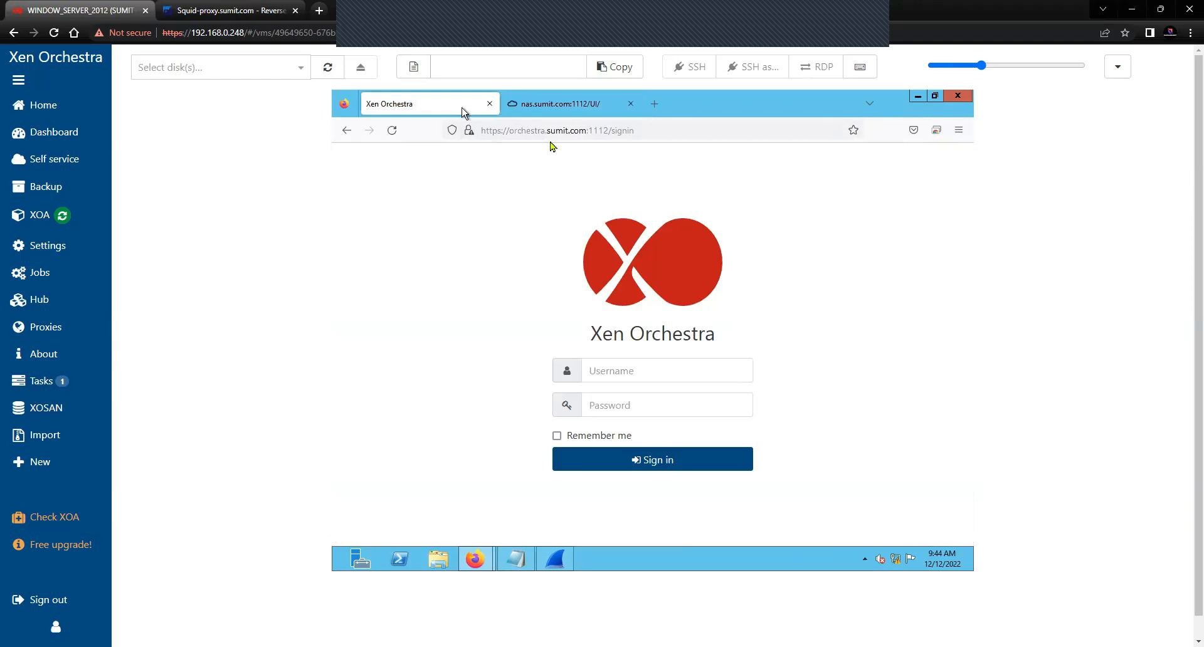
{"action": "left_click", "coordinate": [630, 130]}
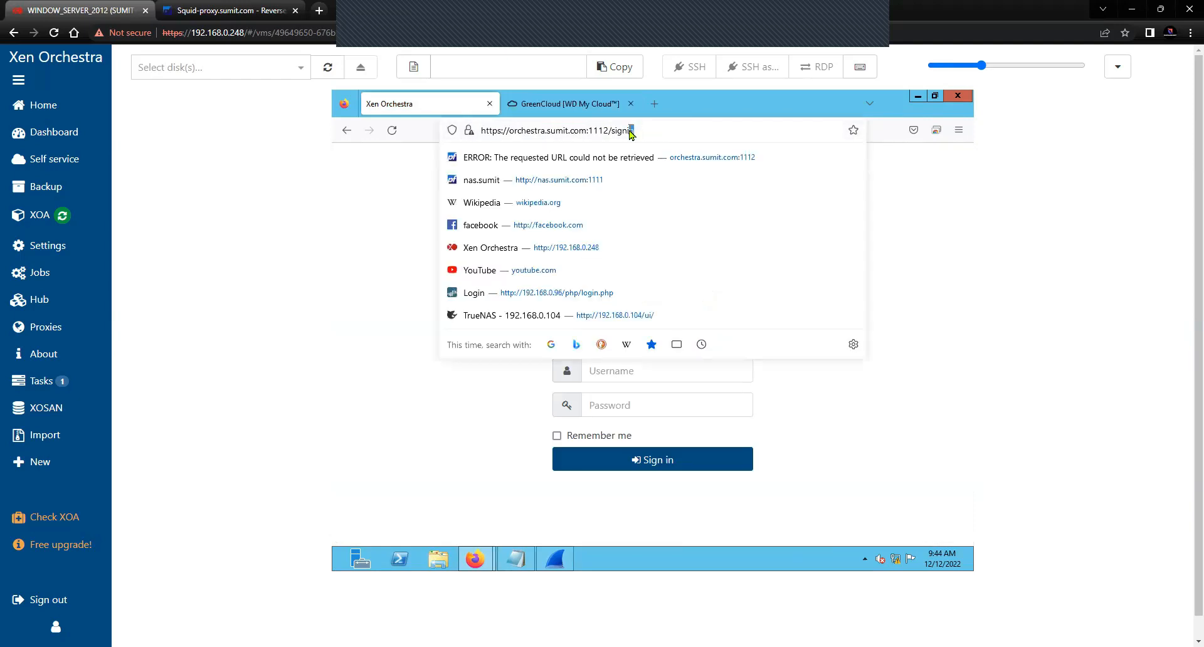
{"action": "key", "text": "BackSpace"}
{"action": "key", "text": "BackSpace"}
{"action": "key", "text": "BackSpace"}
{"action": "key", "text": "BackSpace"}
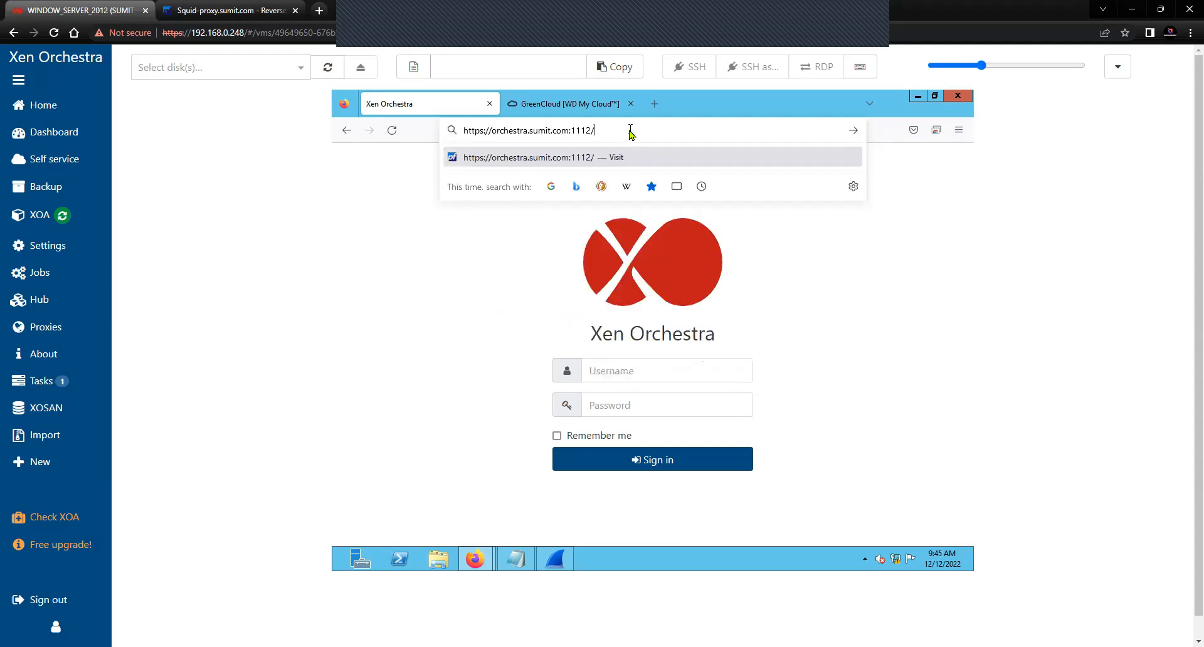
{"action": "key", "text": "BackSpace"}
{"action": "type", "text": "1"}
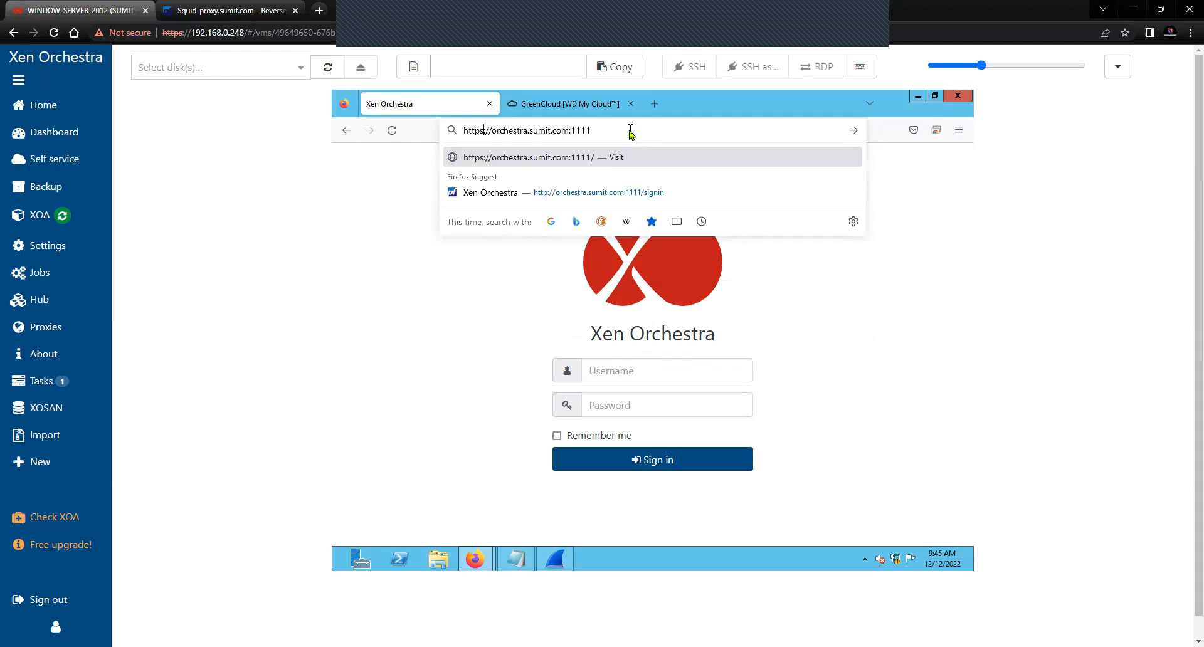
{"action": "key", "text": "BackSpace"}
{"action": "key", "text": "BackSpace"}
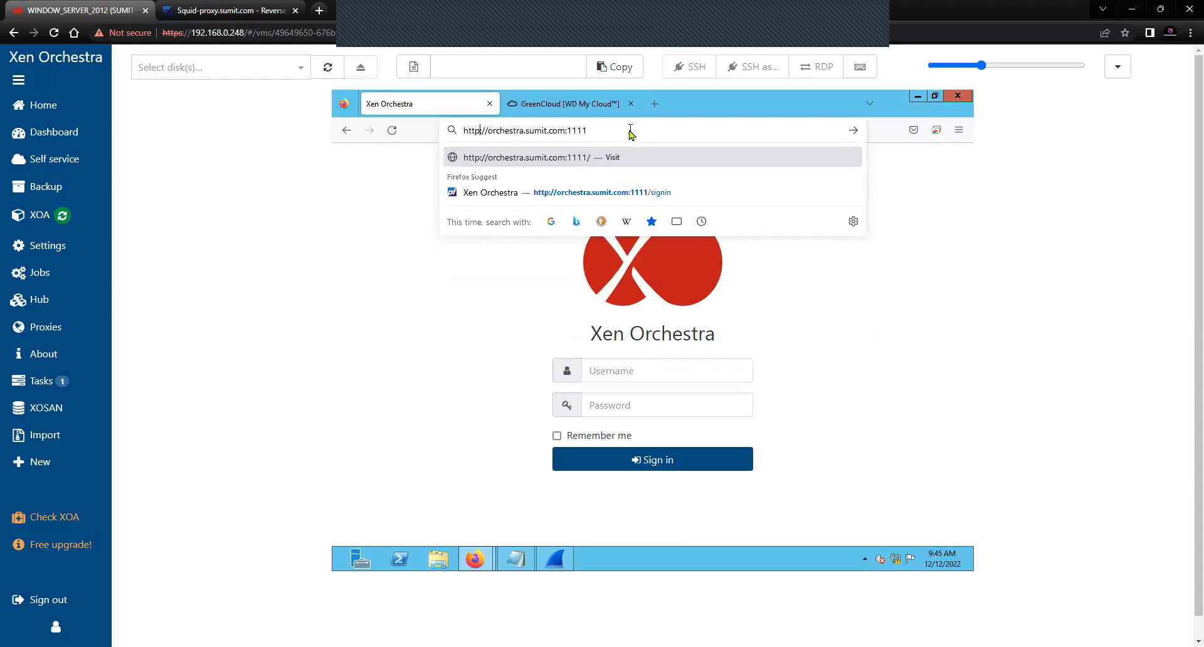
{"action": "key", "text": "Return"}
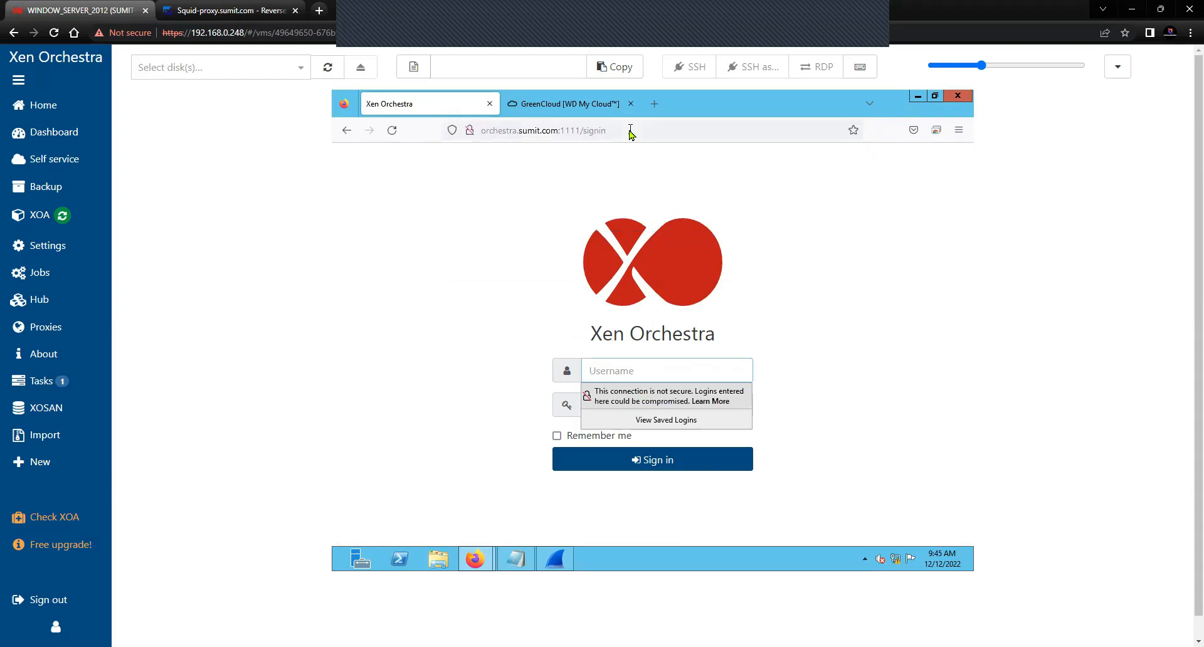
{"action": "left_click", "coordinate": [469, 129]}
{"action": "left_click", "coordinate": [439, 244]}
{"action": "left_click", "coordinate": [532, 107]}
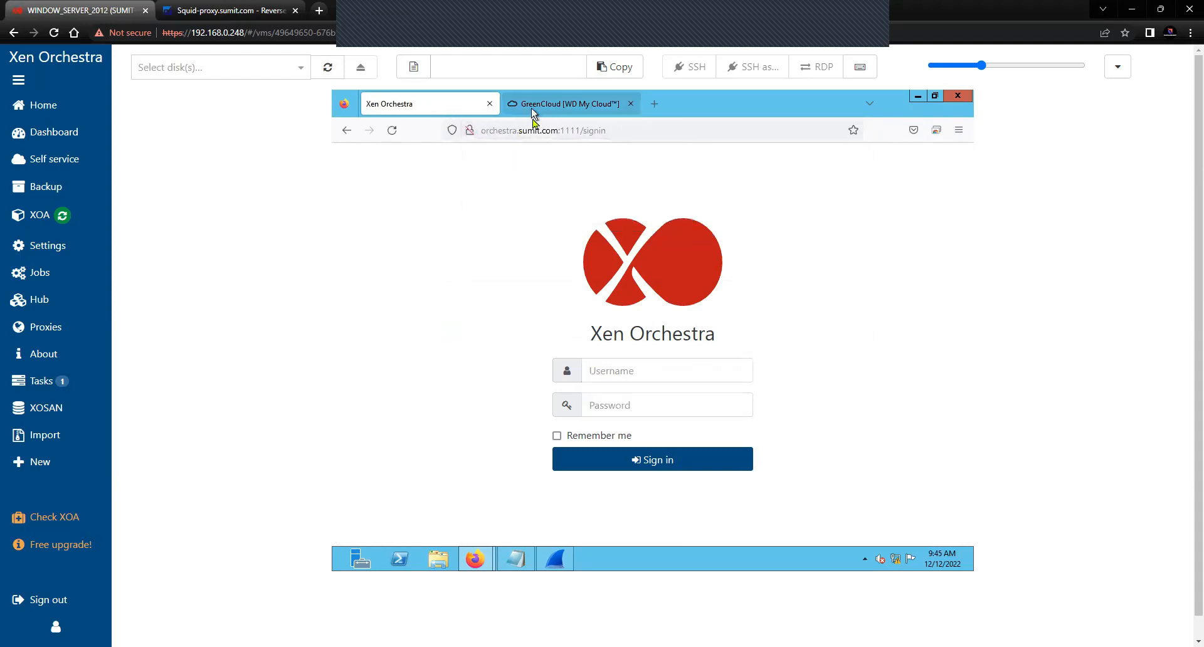
{"action": "left_click", "coordinate": [607, 132]}
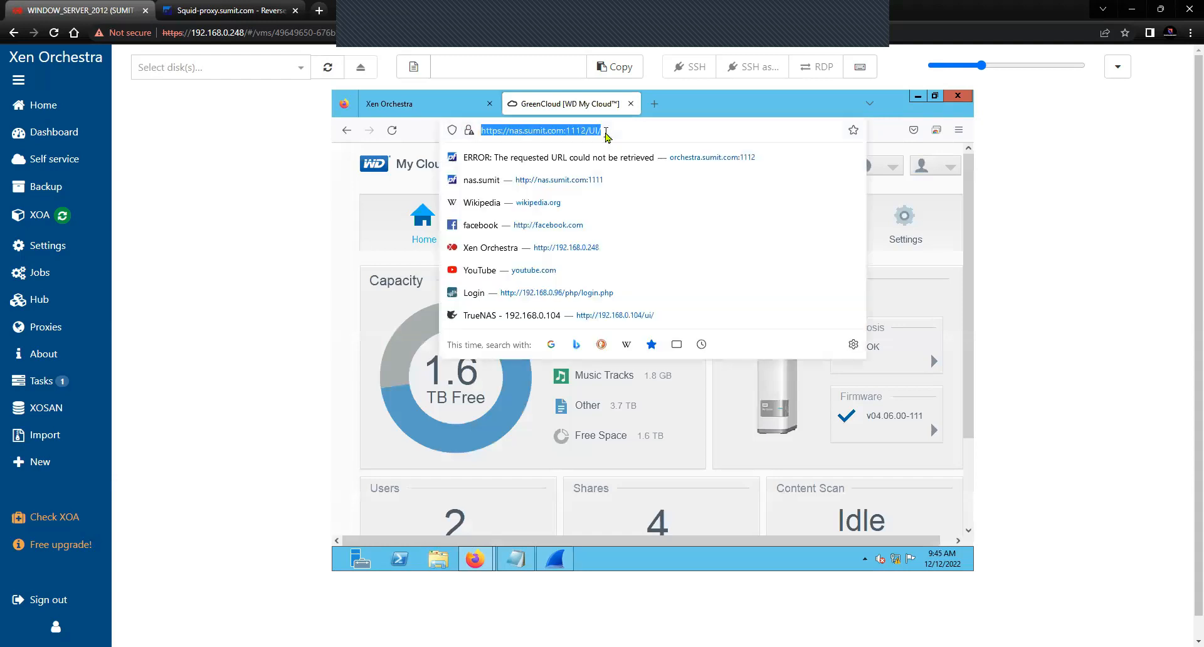
{"action": "left_click", "coordinate": [606, 132]}
{"action": "key", "text": "BackSpace"}
{"action": "key", "text": "BackSpace"}
{"action": "key", "text": "BackSpace"}
{"action": "key", "text": "BackSpace"}
{"action": "key", "text": "BackSpace"}
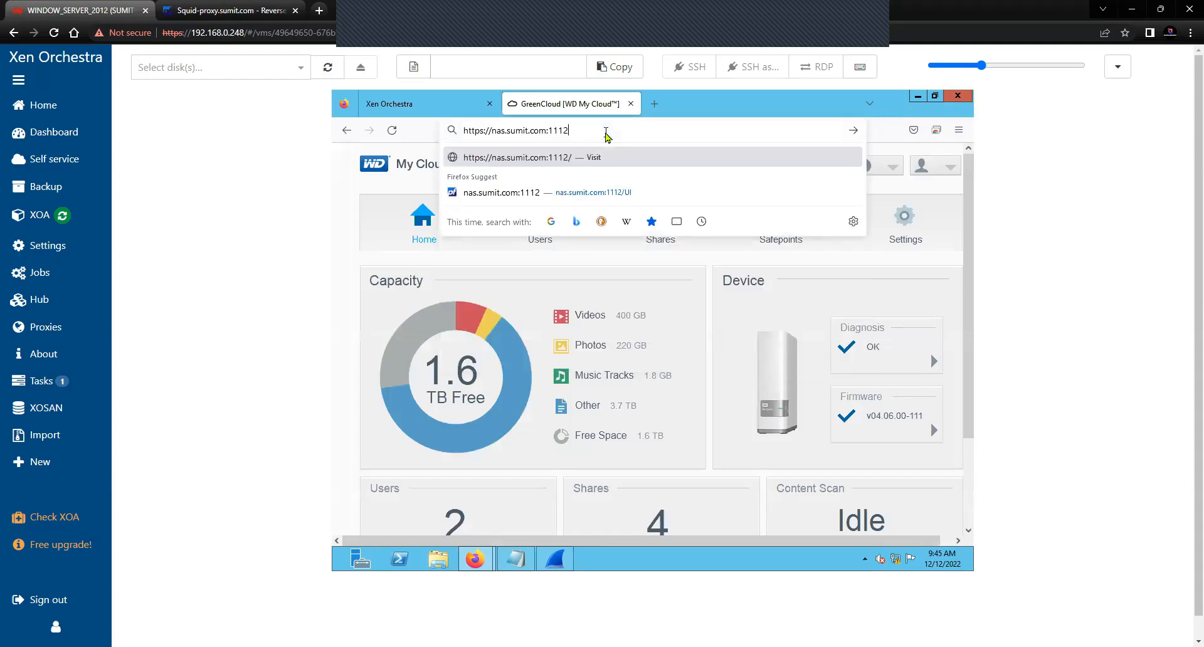
{"action": "type", "text": "1"}
{"action": "key", "text": "BackSpace"}
{"action": "type", "text": ":"}
{"action": "key", "text": "Return"}
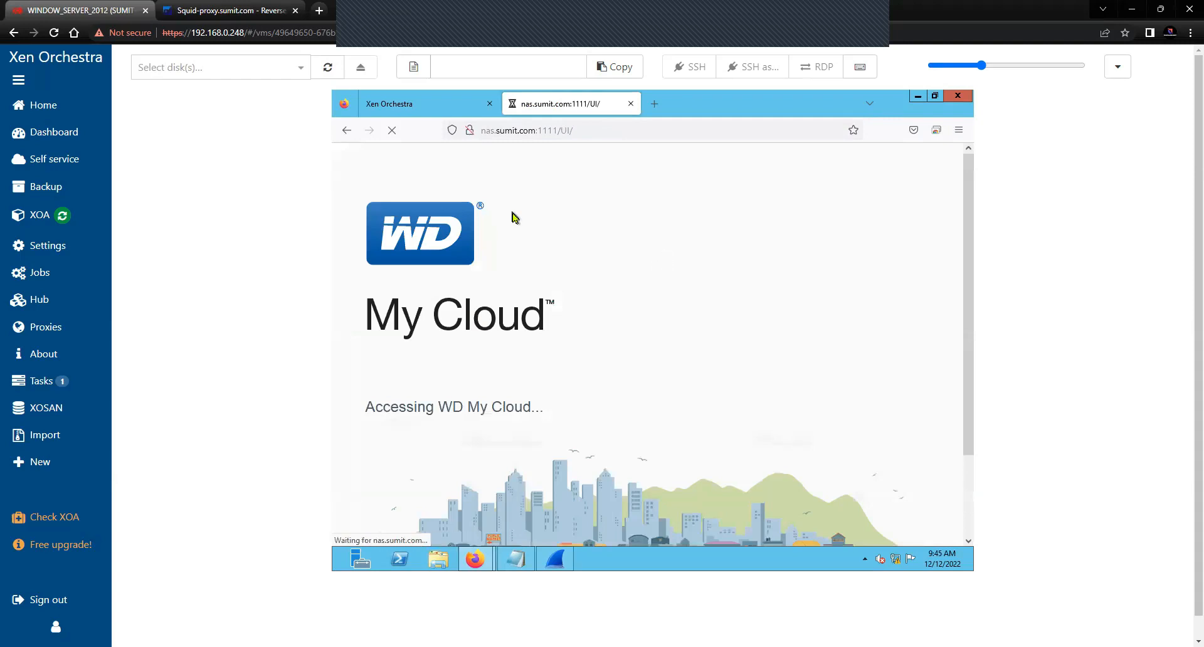
{"action": "left_click", "coordinate": [552, 555]}
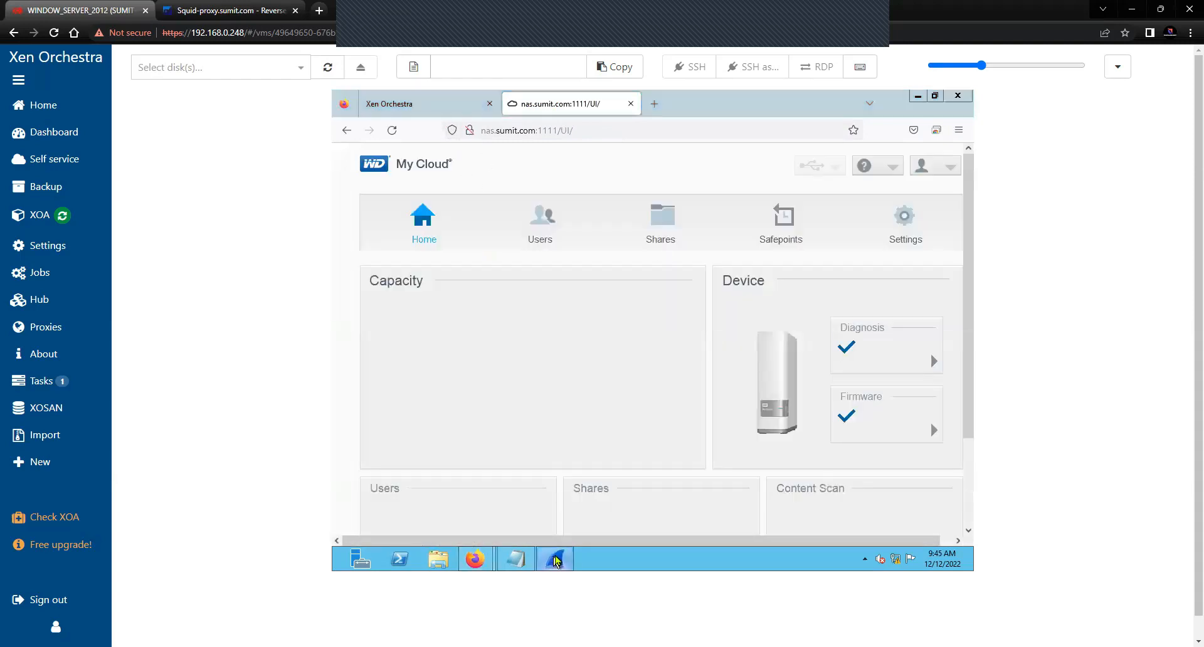
Stop the live capture and apply the http display filter
{"action": "left_click", "coordinate": [354, 126]}
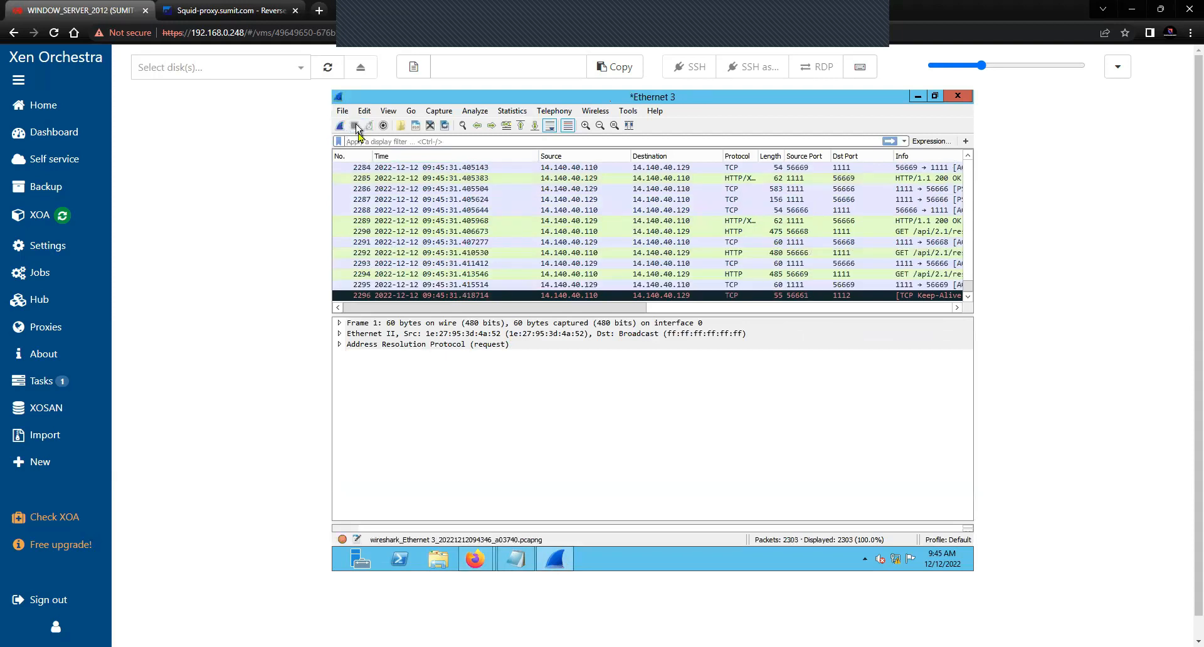
{"action": "scroll", "coordinate": [491, 260], "scroll_direction": "up", "scroll_amount": 10}
{"action": "scroll", "coordinate": [491, 260], "scroll_direction": "up", "scroll_amount": 14}
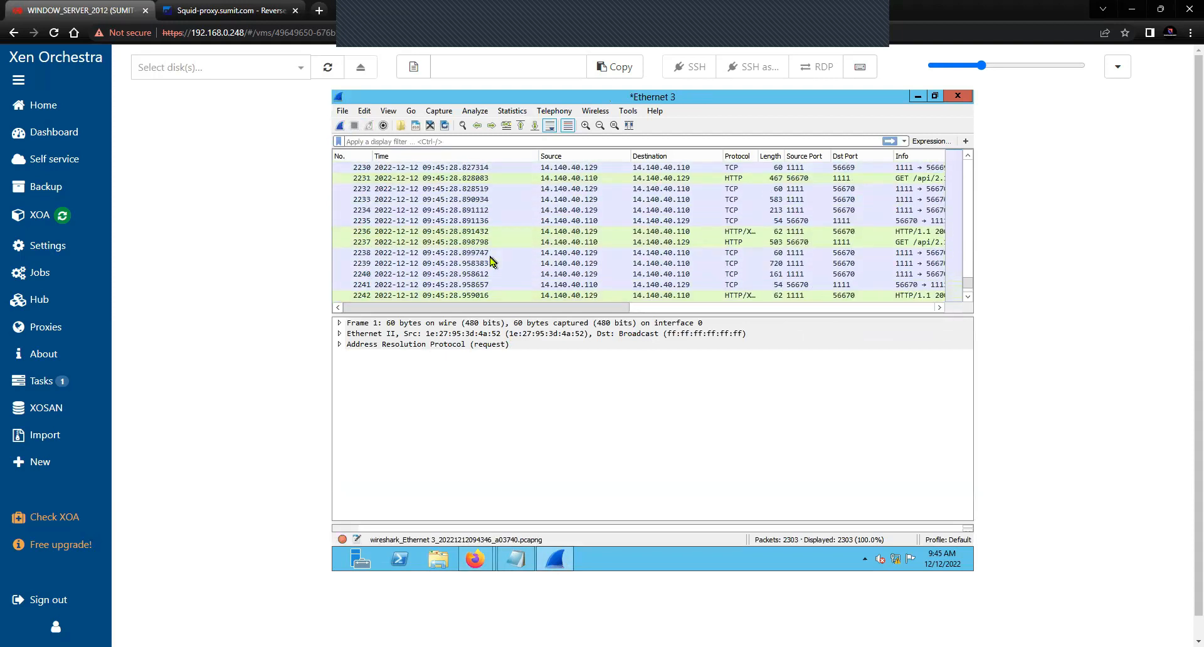
{"action": "left_click", "coordinate": [452, 142]}
{"action": "type", "text": "http"}
{"action": "key", "text": "Return"}
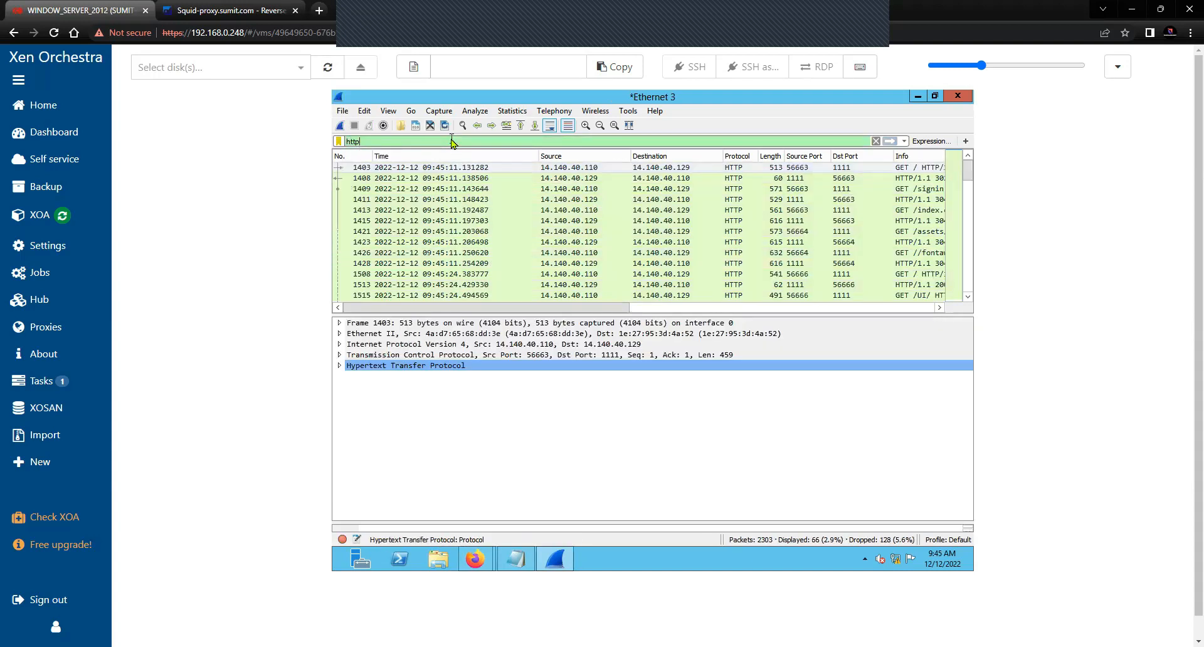
Enlarge the packet list and expand GET /index.css headers, showing Host orchestra.sumit.com:1111
{"action": "left_click_drag", "start_coordinate": [578, 308], "coordinate": [667, 318]}
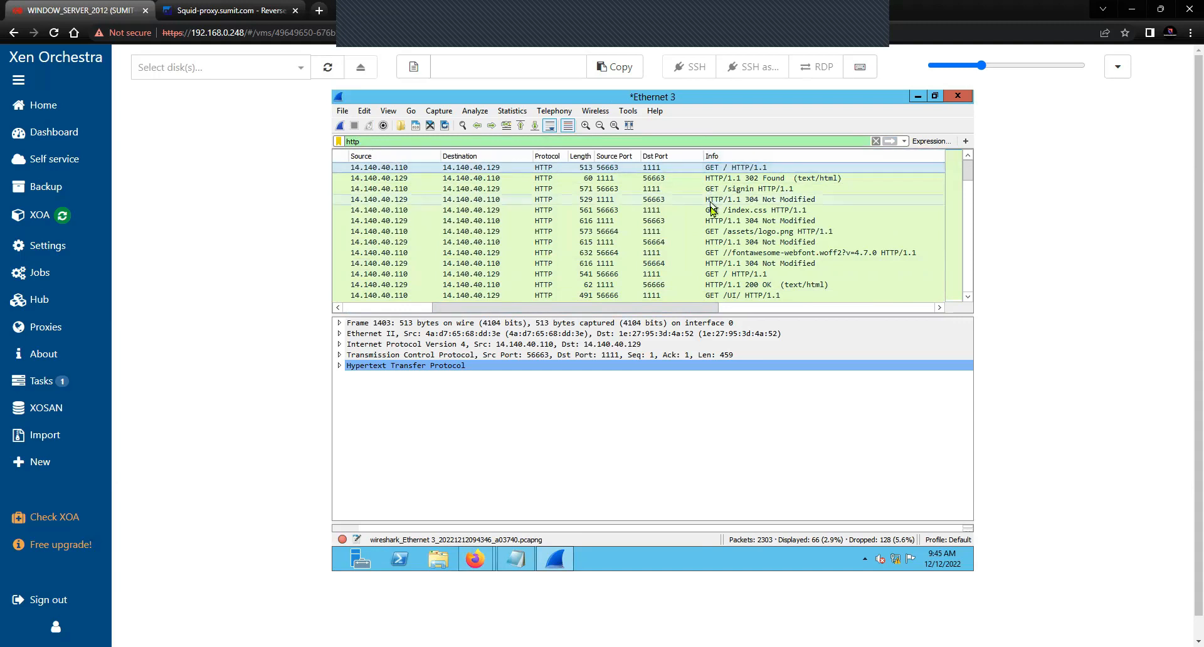
{"action": "left_click_drag", "start_coordinate": [718, 317], "coordinate": [731, 407]}
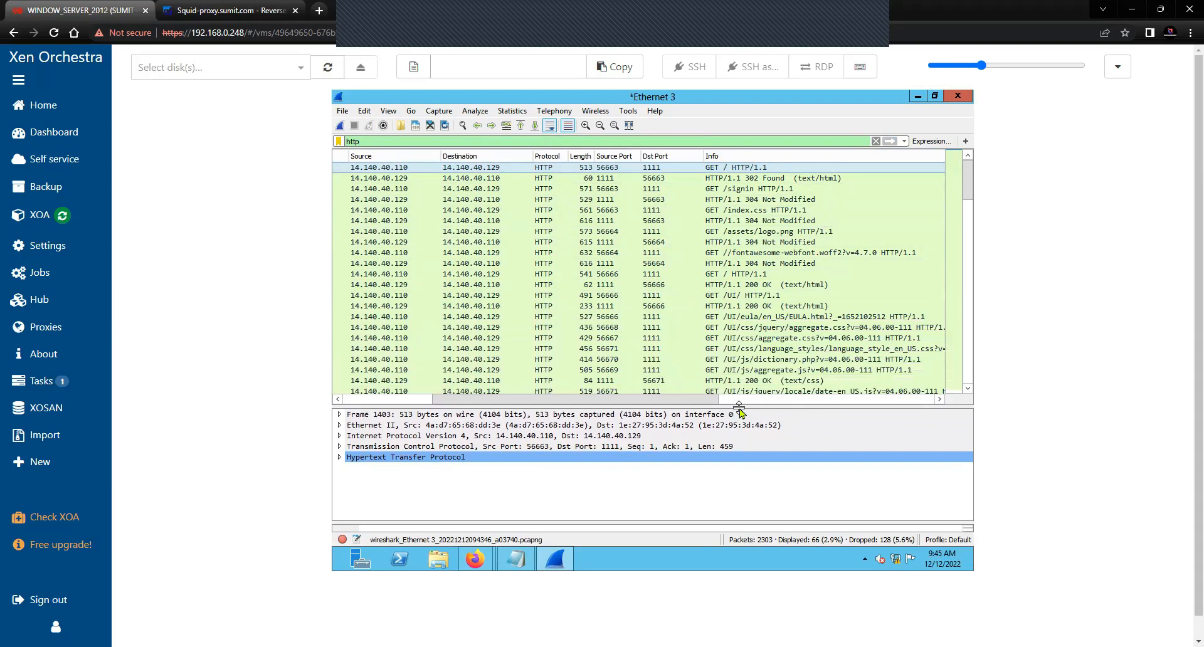
{"action": "scroll", "coordinate": [725, 349], "scroll_direction": "down", "scroll_amount": 2}
{"action": "scroll", "coordinate": [726, 350], "scroll_direction": "down", "scroll_amount": 7}
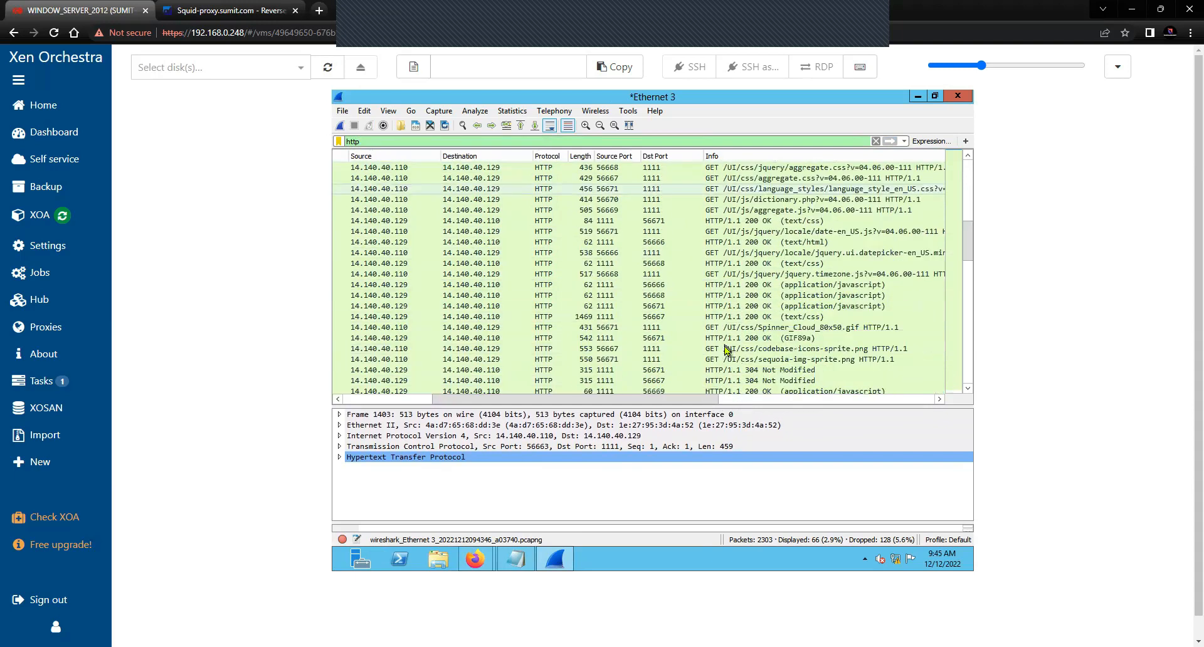
{"action": "scroll", "coordinate": [725, 349], "scroll_direction": "down", "scroll_amount": 6}
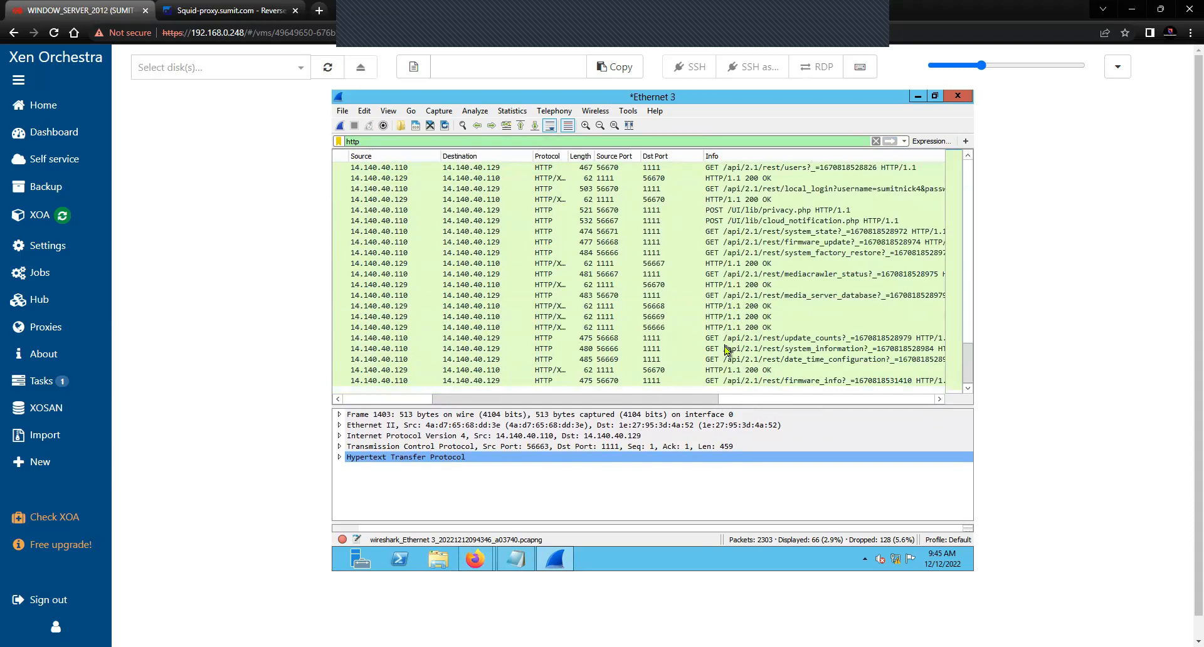
{"action": "scroll", "coordinate": [725, 349], "scroll_direction": "up", "scroll_amount": 15}
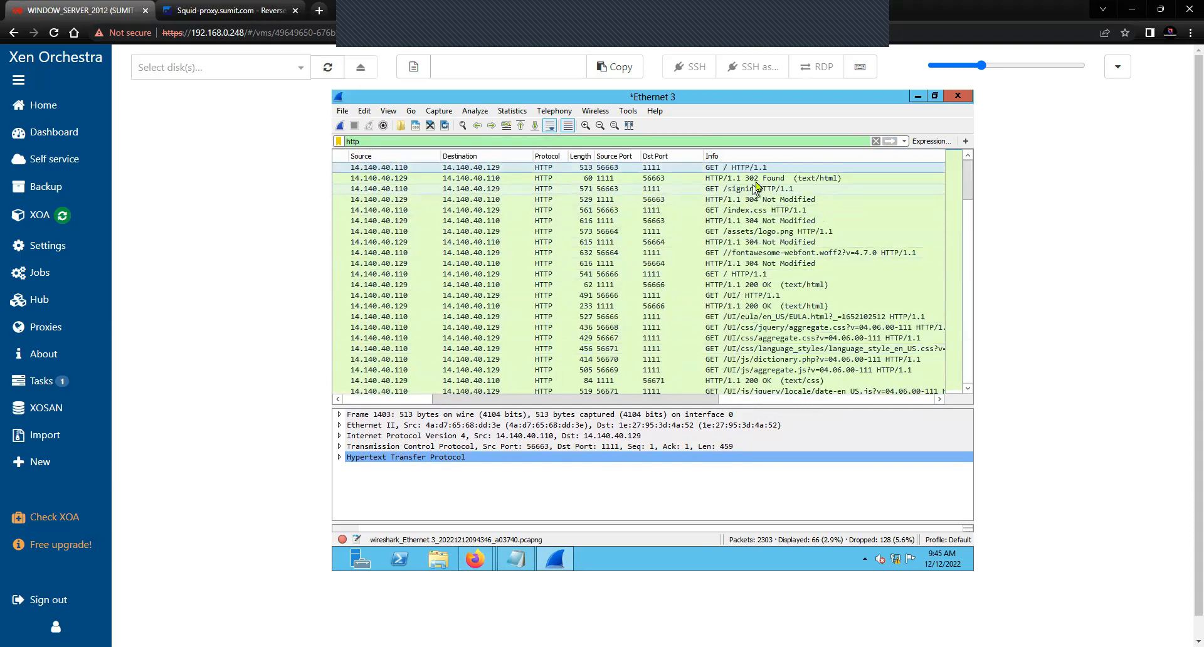
{"action": "left_click", "coordinate": [761, 211]}
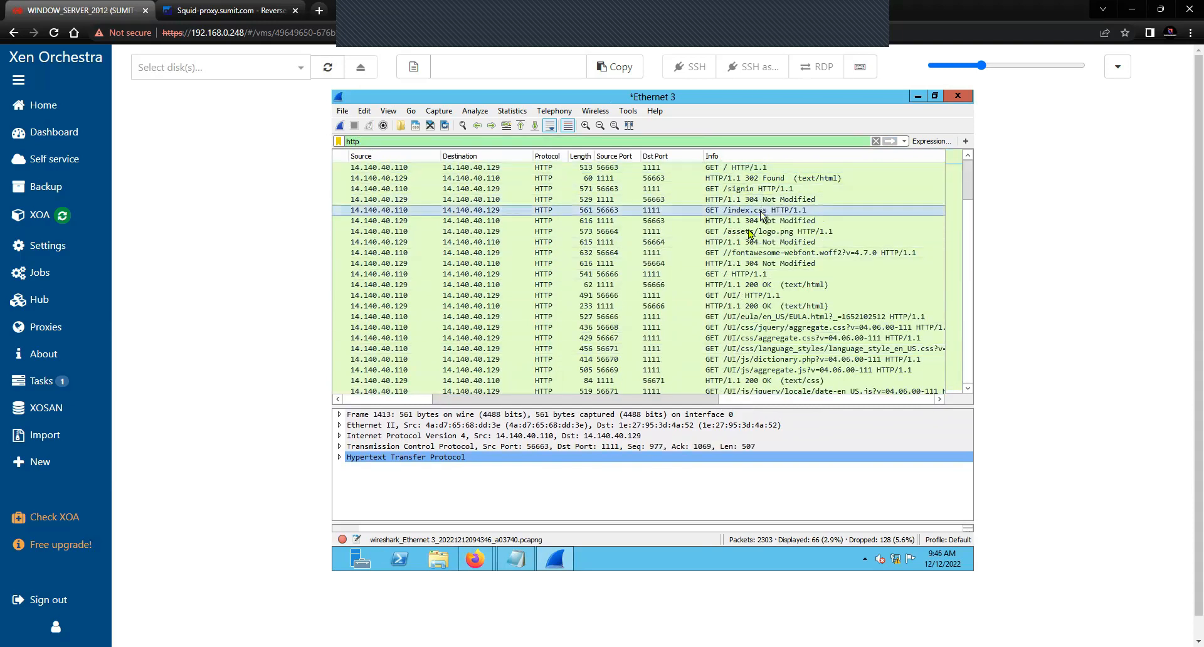
{"action": "left_click", "coordinate": [340, 458]}
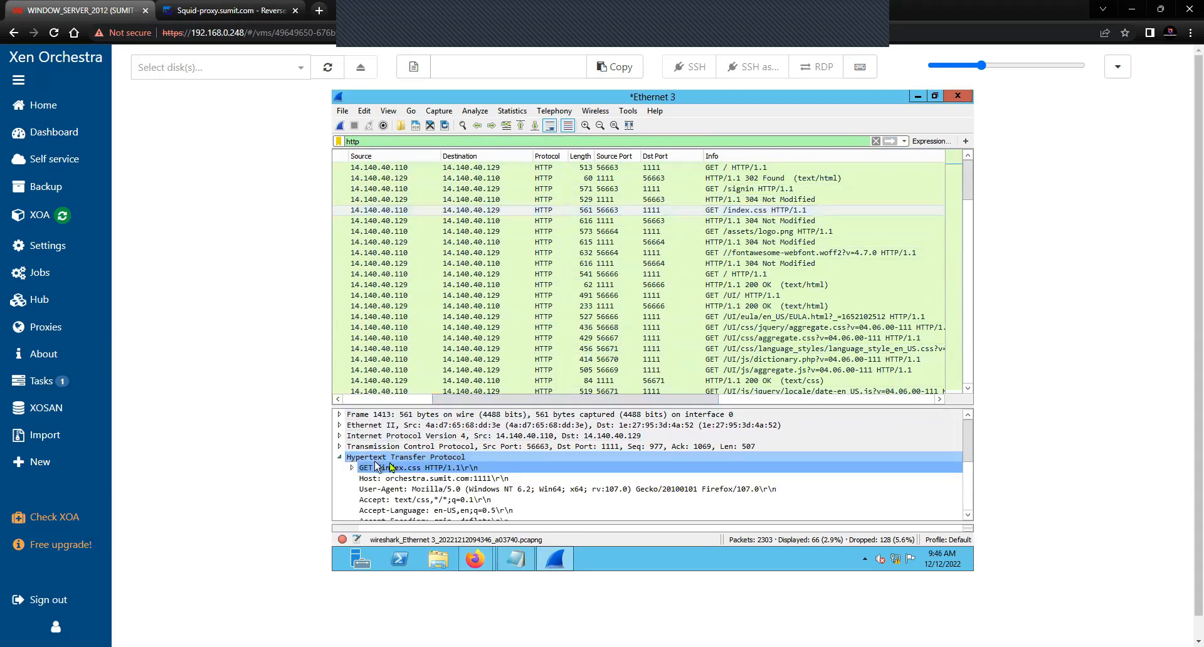
{"action": "scroll", "coordinate": [401, 469], "scroll_direction": "down", "scroll_amount": 1}
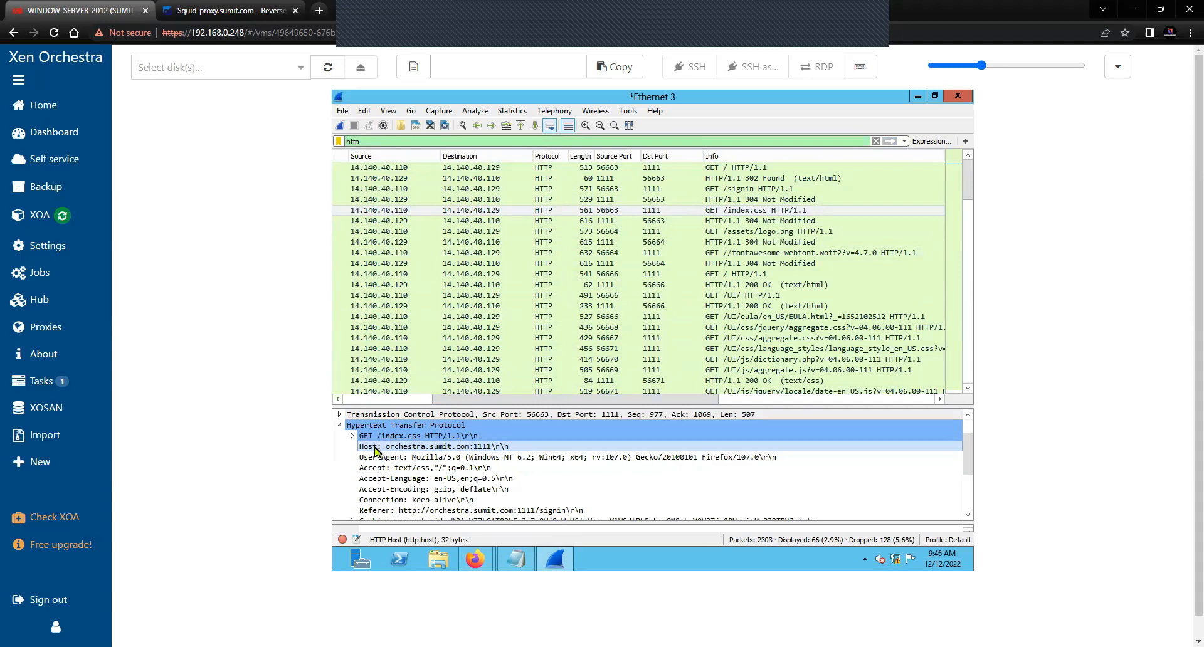
Follow the GET /index.css HTTP stream and review its request and Squid 302 Found headers
{"action": "right_click", "coordinate": [631, 213]}
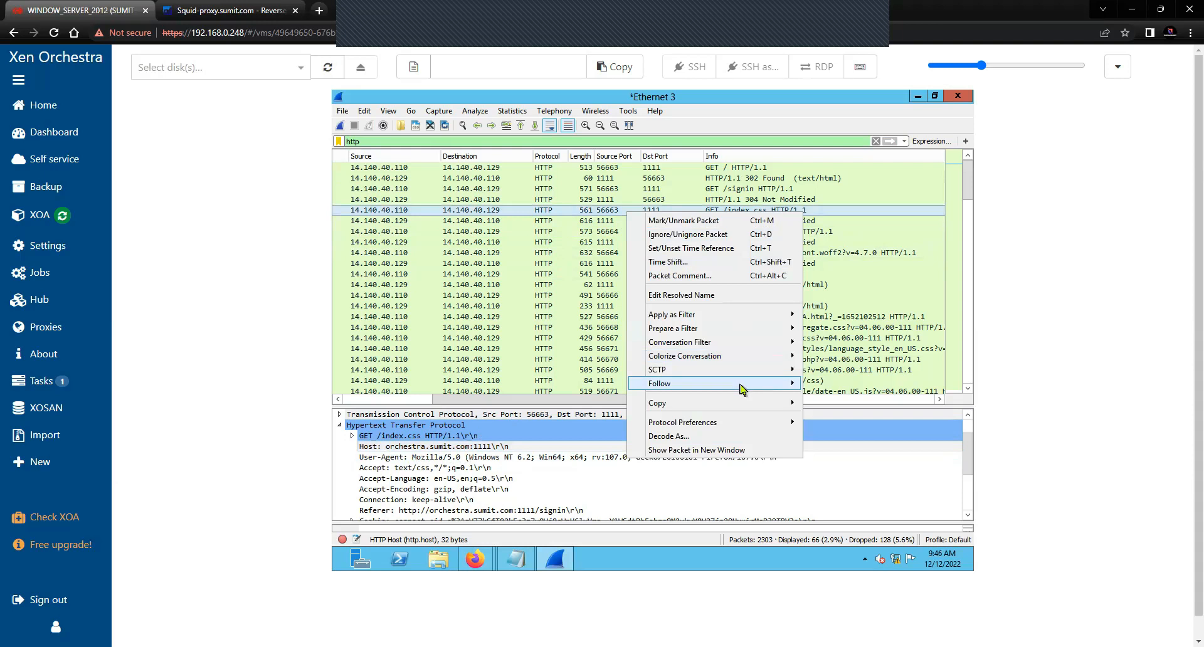
{"action": "mouse_move", "coordinate": [744, 389]}
{"action": "left_click", "coordinate": [841, 424]}
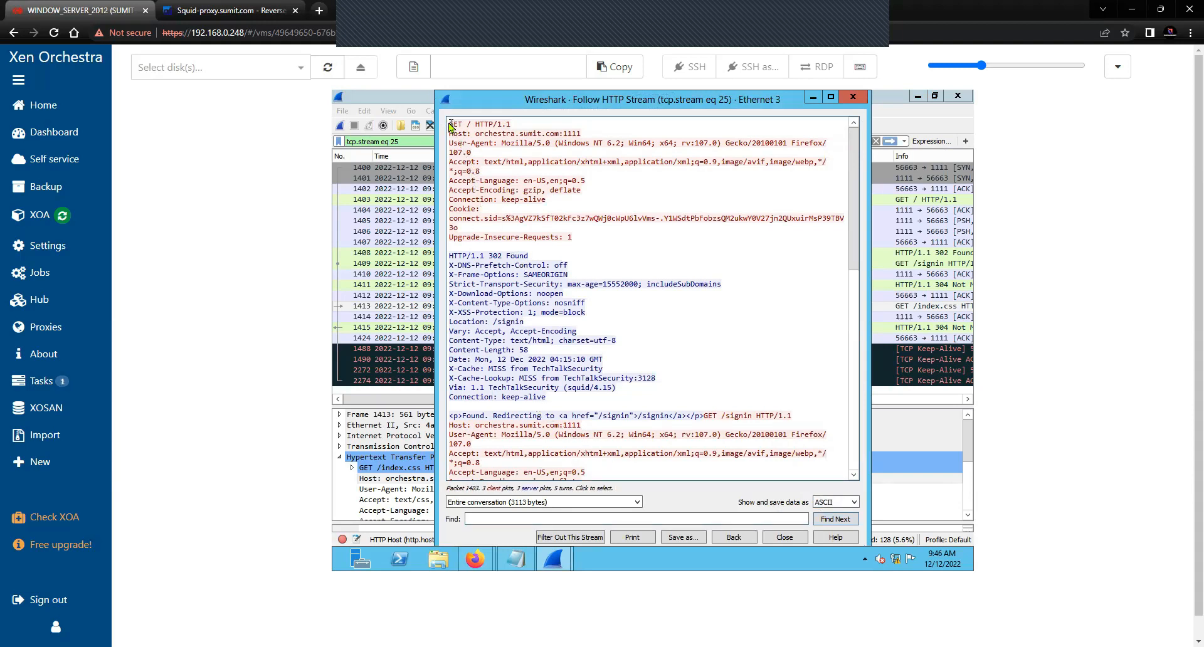
{"action": "left_click_drag", "start_coordinate": [449, 126], "coordinate": [582, 134]}
{"action": "left_click", "coordinate": [502, 134]}
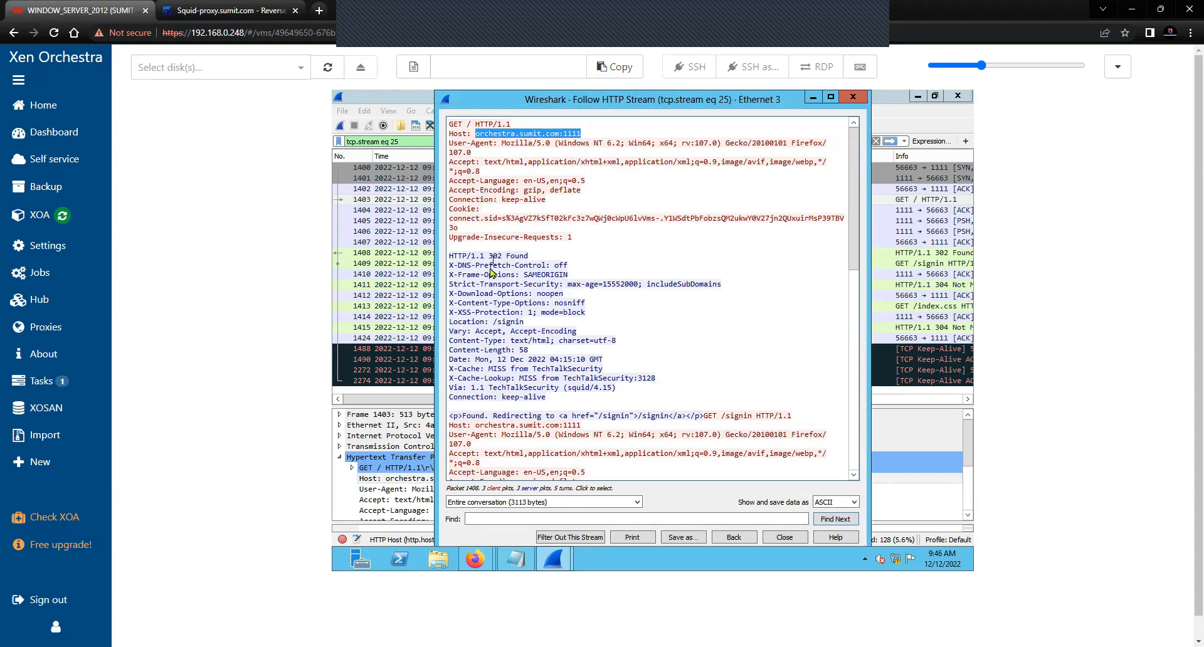
{"action": "left_click_drag", "start_coordinate": [449, 255], "coordinate": [519, 276]}
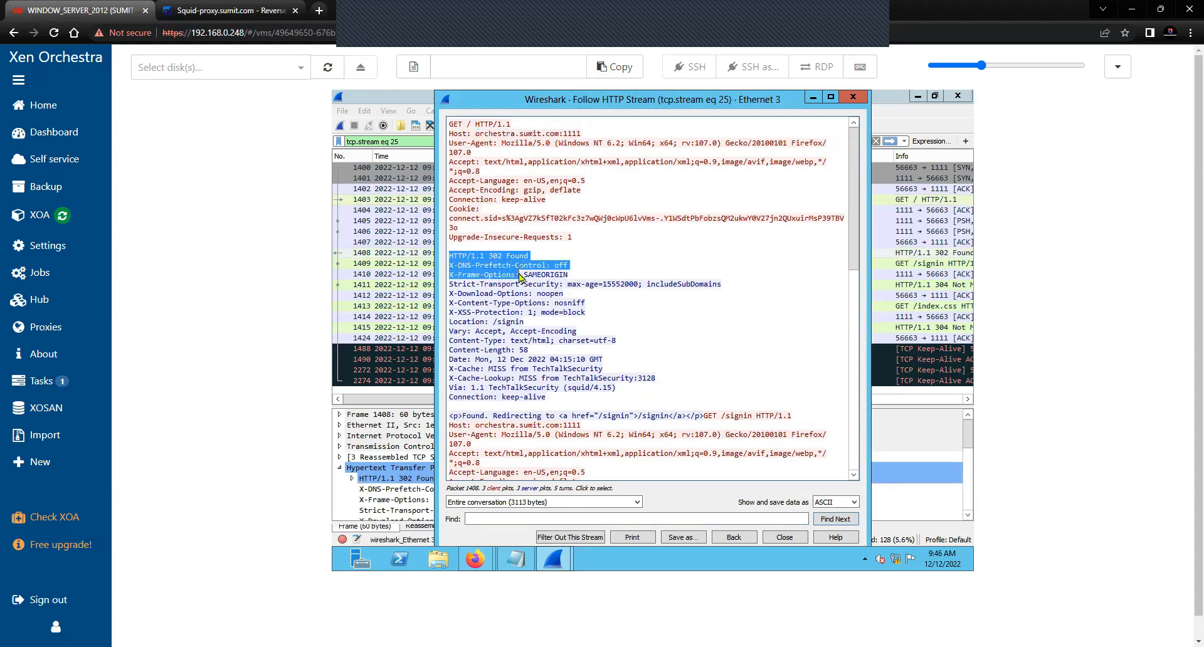
{"action": "left_click_drag", "start_coordinate": [541, 326], "coordinate": [566, 401]}
{"action": "scroll", "coordinate": [630, 442], "scroll_direction": "down", "scroll_amount": 5}
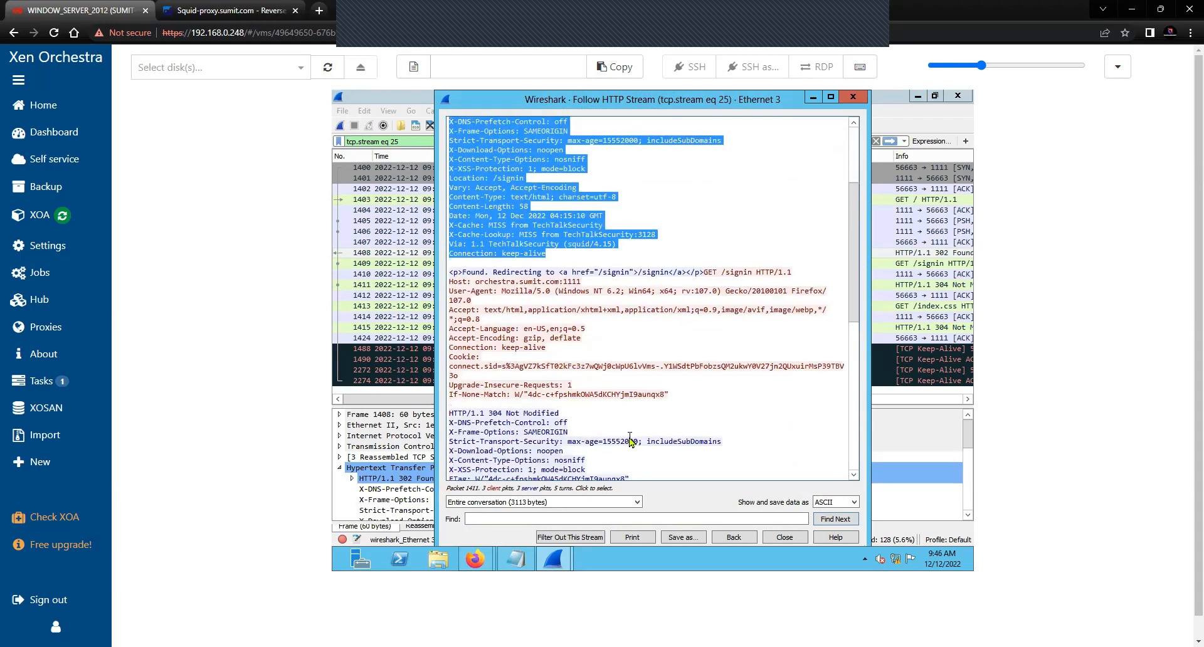
{"action": "scroll", "coordinate": [629, 439], "scroll_direction": "down", "scroll_amount": 13}
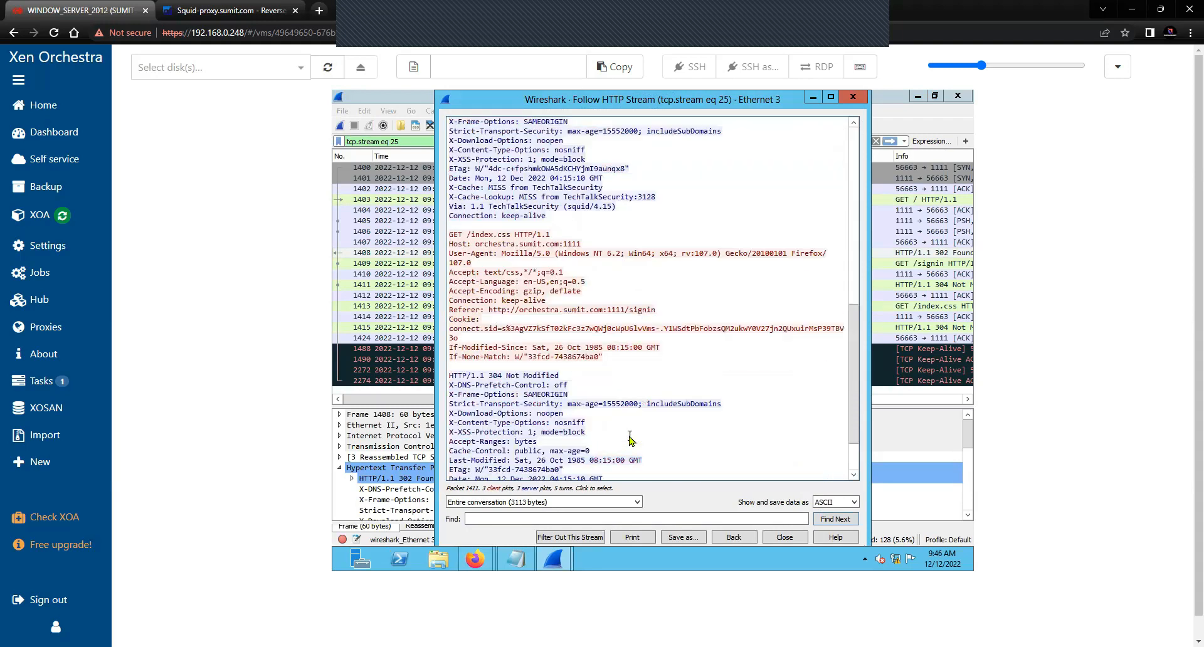
{"action": "left_click", "coordinate": [792, 542]}
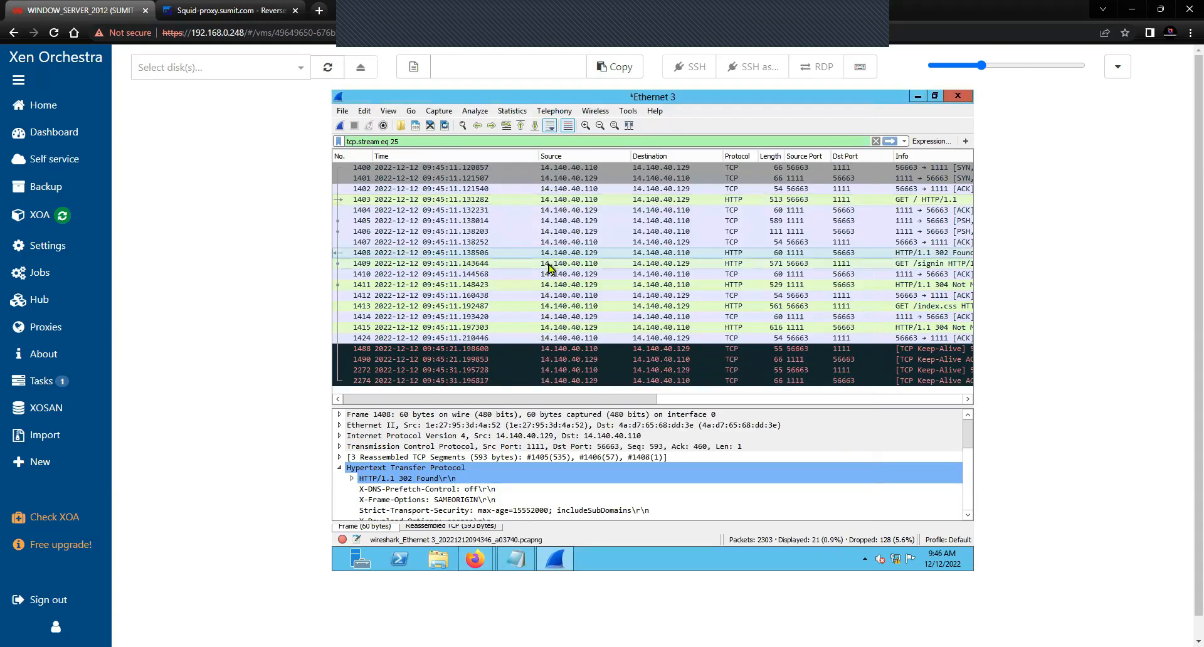
Change the display filter to tcp.stream eq 26
{"action": "left_click", "coordinate": [443, 142]}
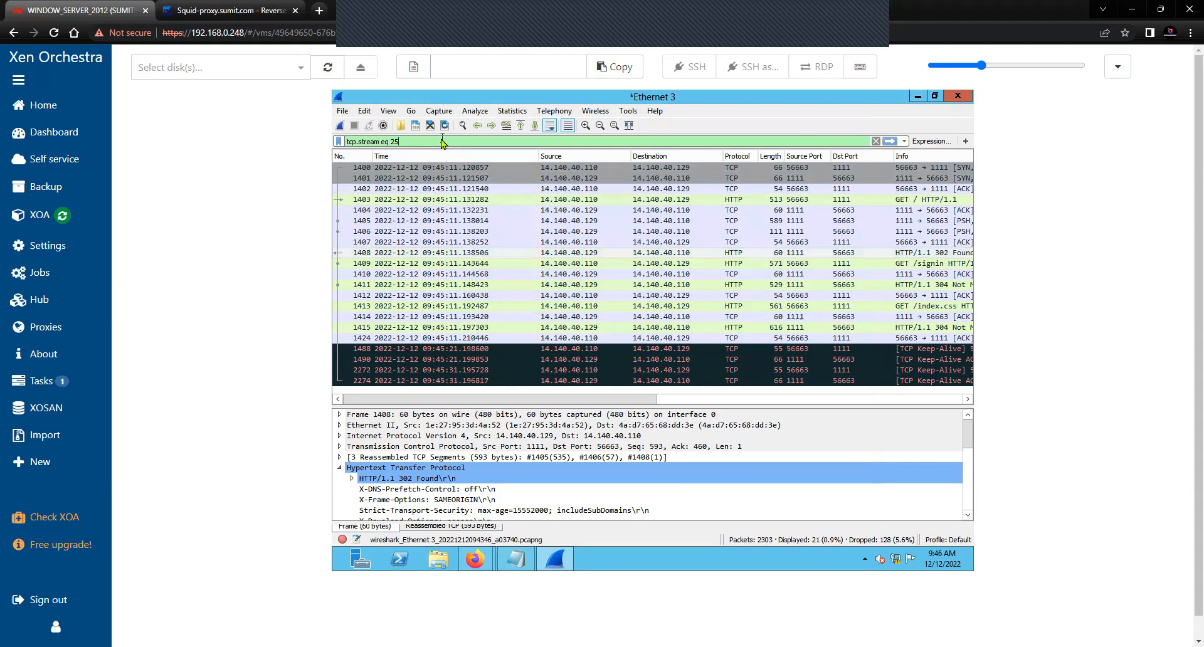
{"action": "key", "text": "BackSpace"}
{"action": "type", "text": "6"}
{"action": "key", "text": "Return"}
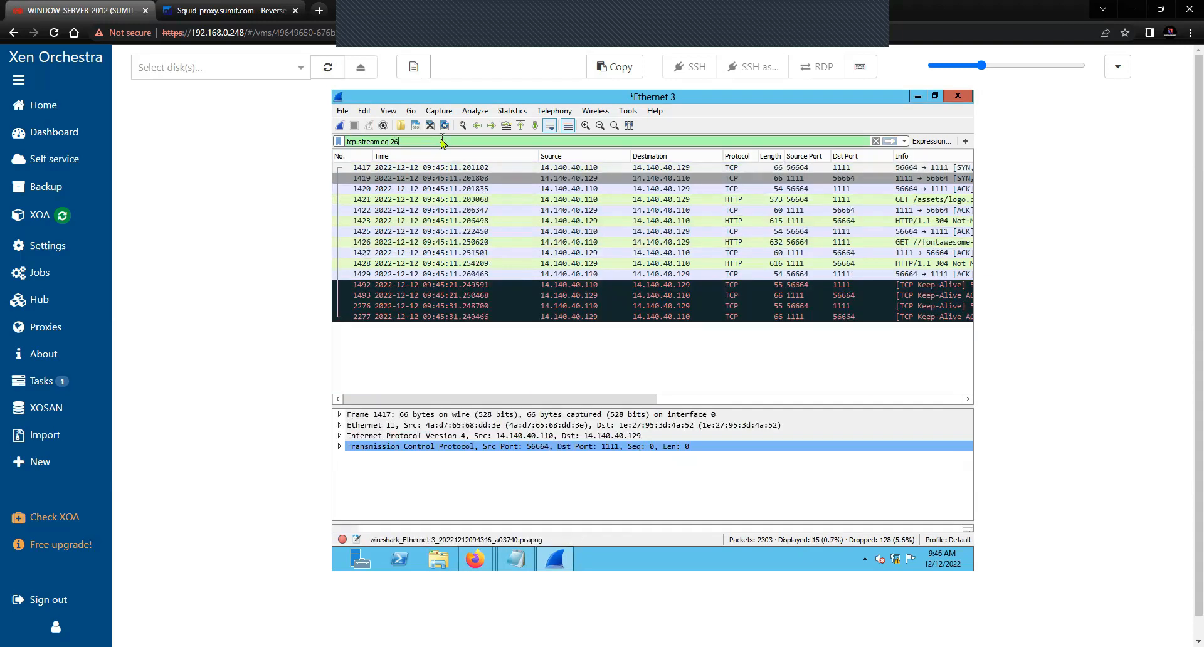
{"action": "left_click_drag", "start_coordinate": [555, 398], "coordinate": [588, 402]}
Step through the logo.png and fontawesome-webfont requests and their 304 Not Modified responses
{"action": "left_click", "coordinate": [784, 201]}
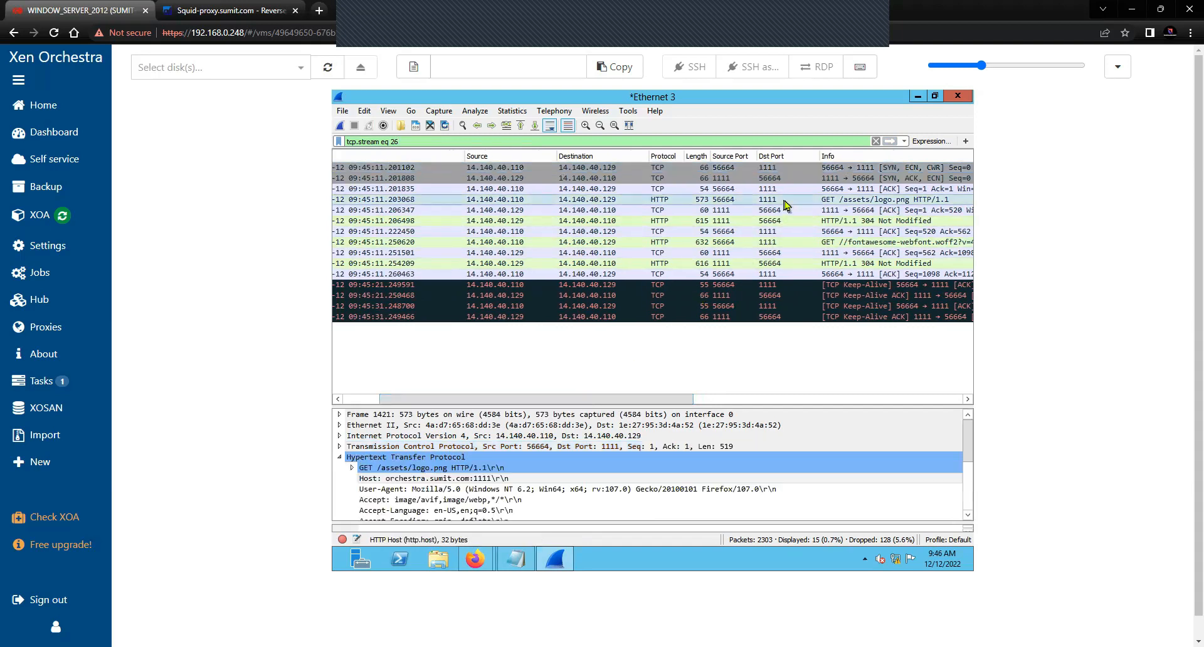
{"action": "scroll", "coordinate": [568, 473], "scroll_direction": "down", "scroll_amount": 1}
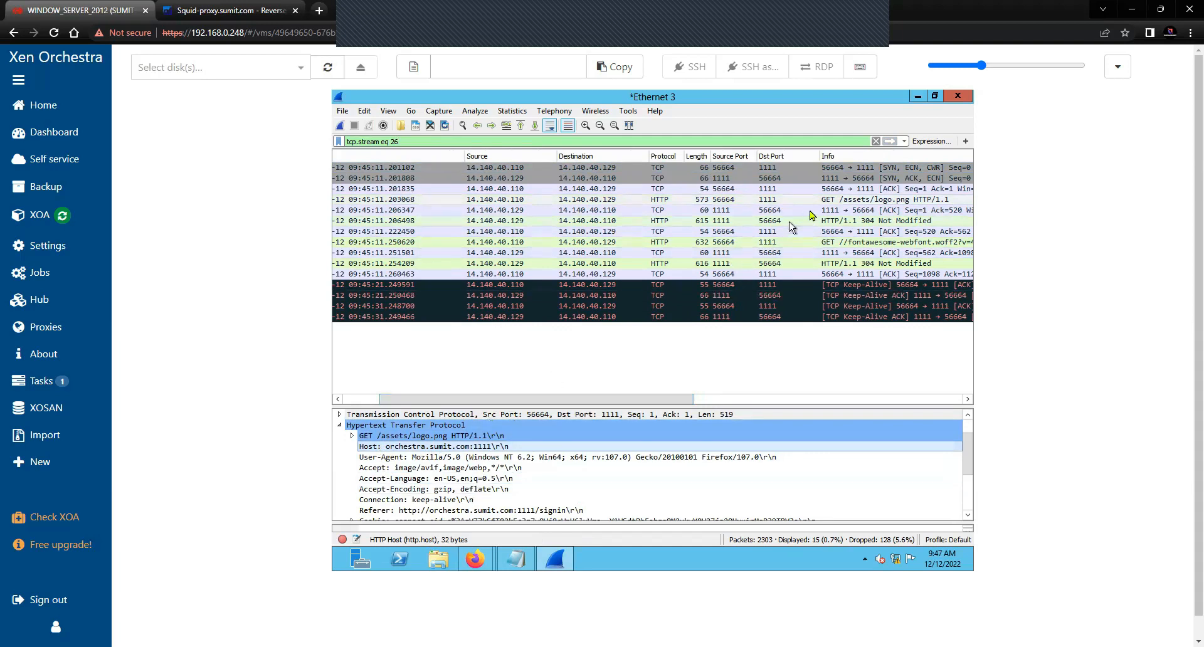
{"action": "left_click", "coordinate": [832, 210]}
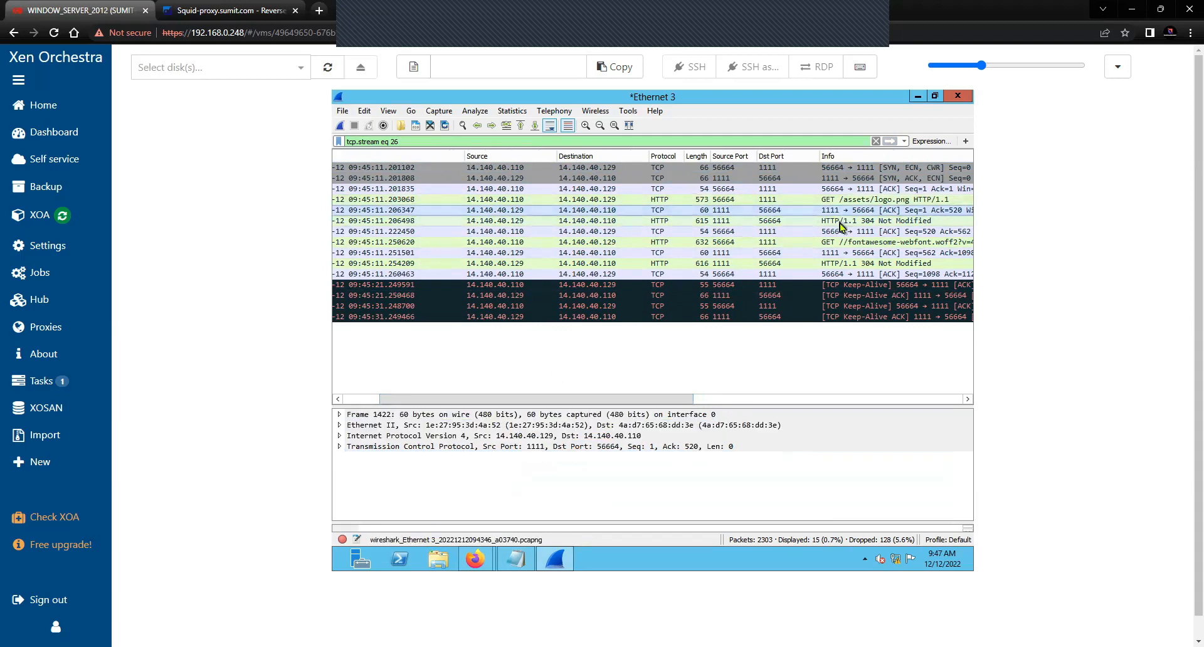
{"action": "left_click", "coordinate": [839, 220]}
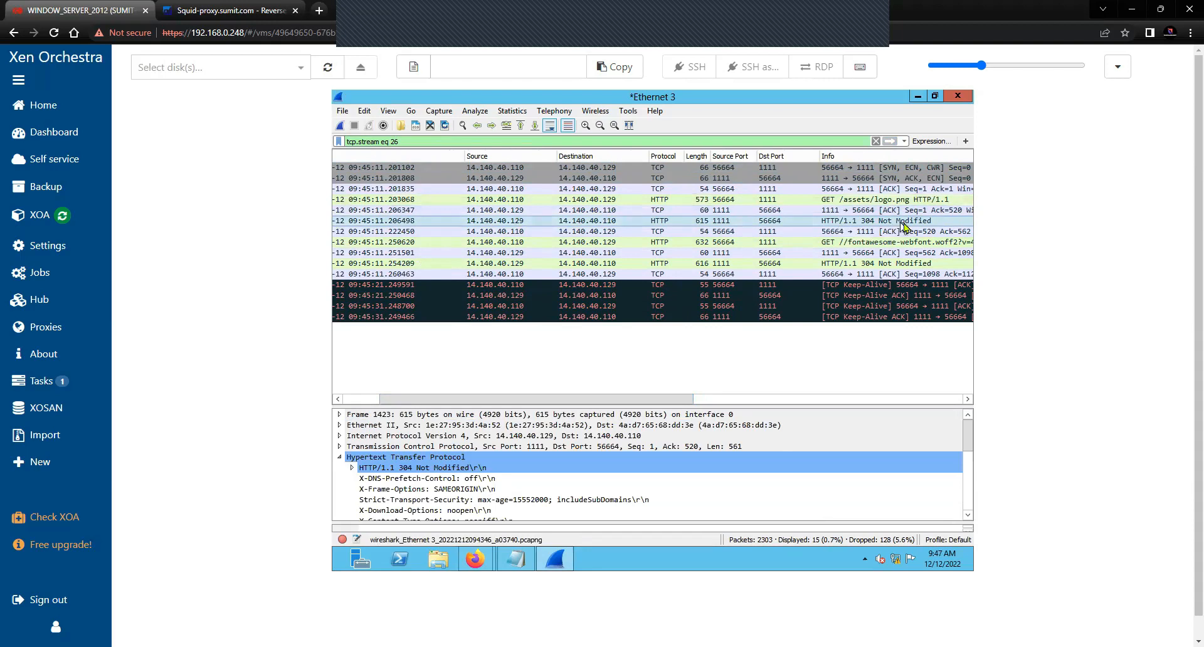
{"action": "left_click", "coordinate": [865, 242]}
{"action": "left_click", "coordinate": [840, 221]}
{"action": "scroll", "coordinate": [459, 489], "scroll_direction": "down", "scroll_amount": 1}
{"action": "scroll", "coordinate": [459, 489], "scroll_direction": "down", "scroll_amount": 3}
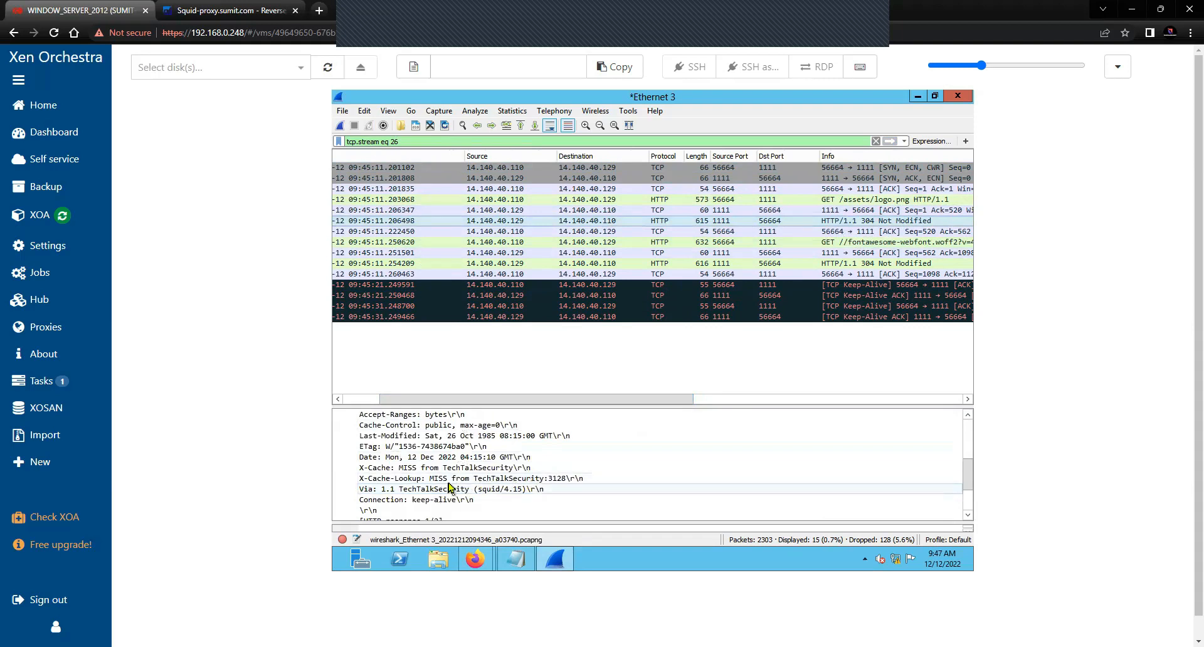
{"action": "scroll", "coordinate": [450, 487], "scroll_direction": "down", "scroll_amount": 2}
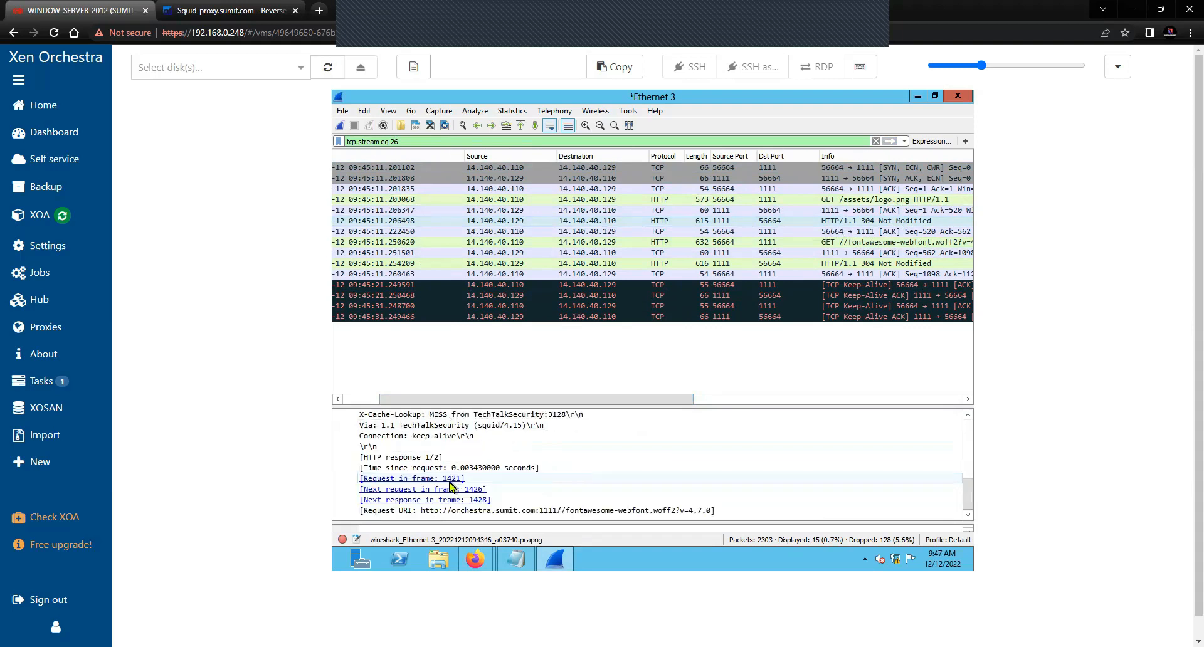
{"action": "left_click", "coordinate": [492, 514]}
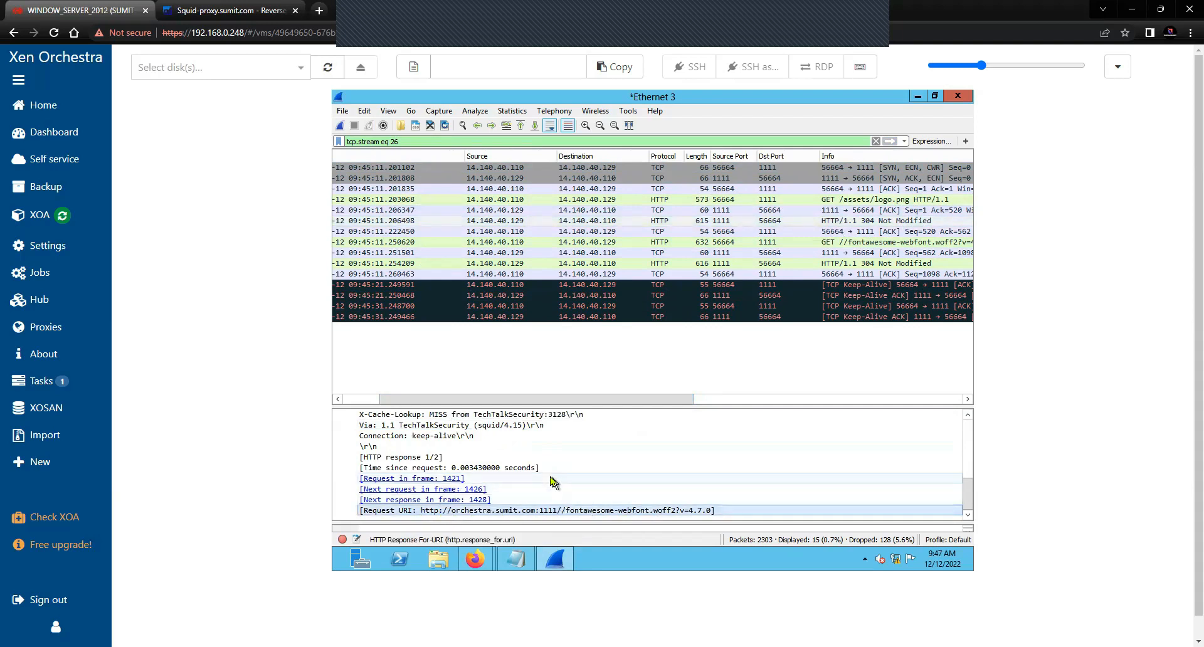
Expand the 304 response and its Expert Info, then scroll to the Via and X-Cache-Lookup headers
{"action": "scroll", "coordinate": [552, 481], "scroll_direction": "up", "scroll_amount": 3}
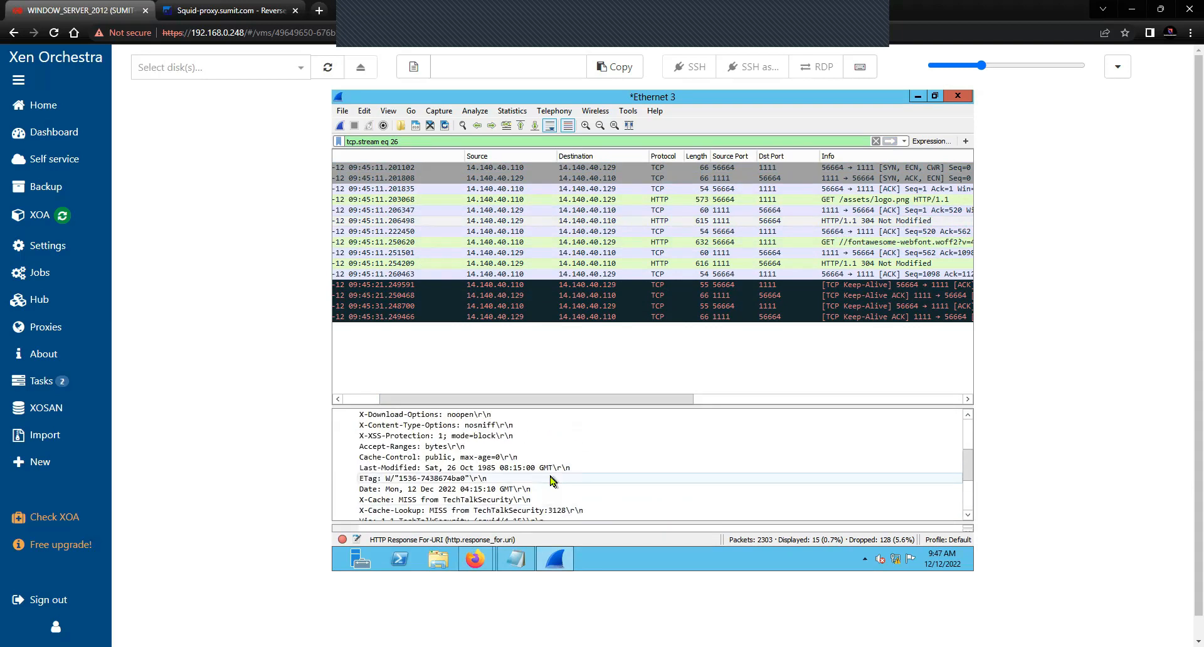
{"action": "scroll", "coordinate": [552, 480], "scroll_direction": "up", "scroll_amount": 2}
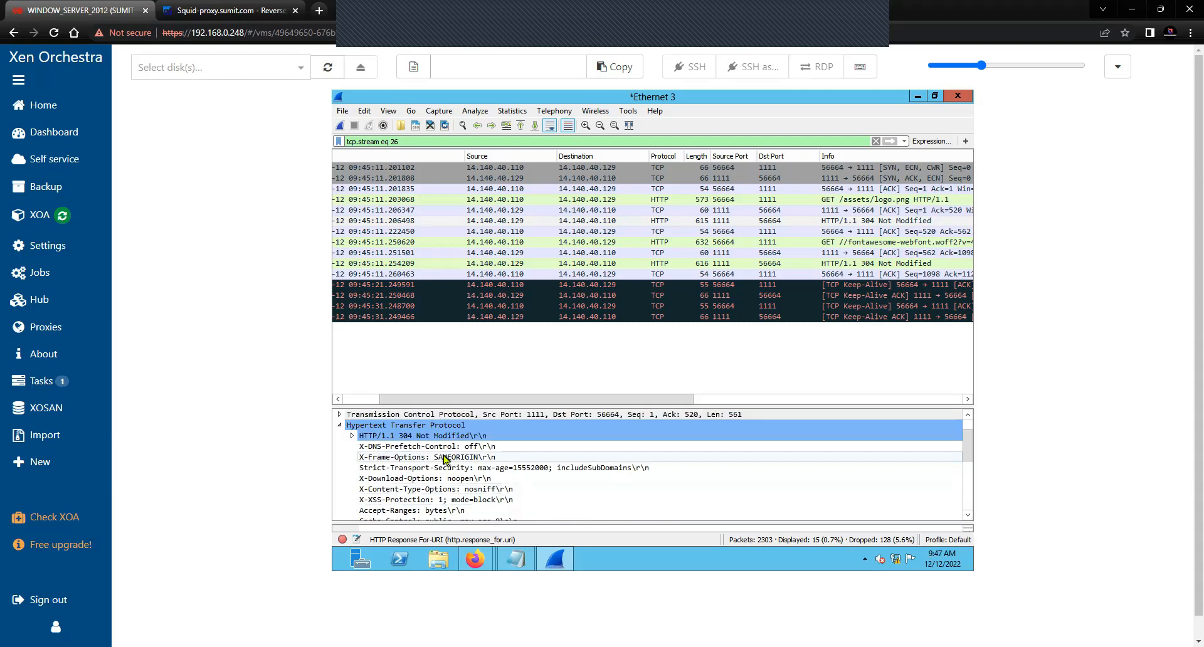
{"action": "left_click", "coordinate": [352, 436]}
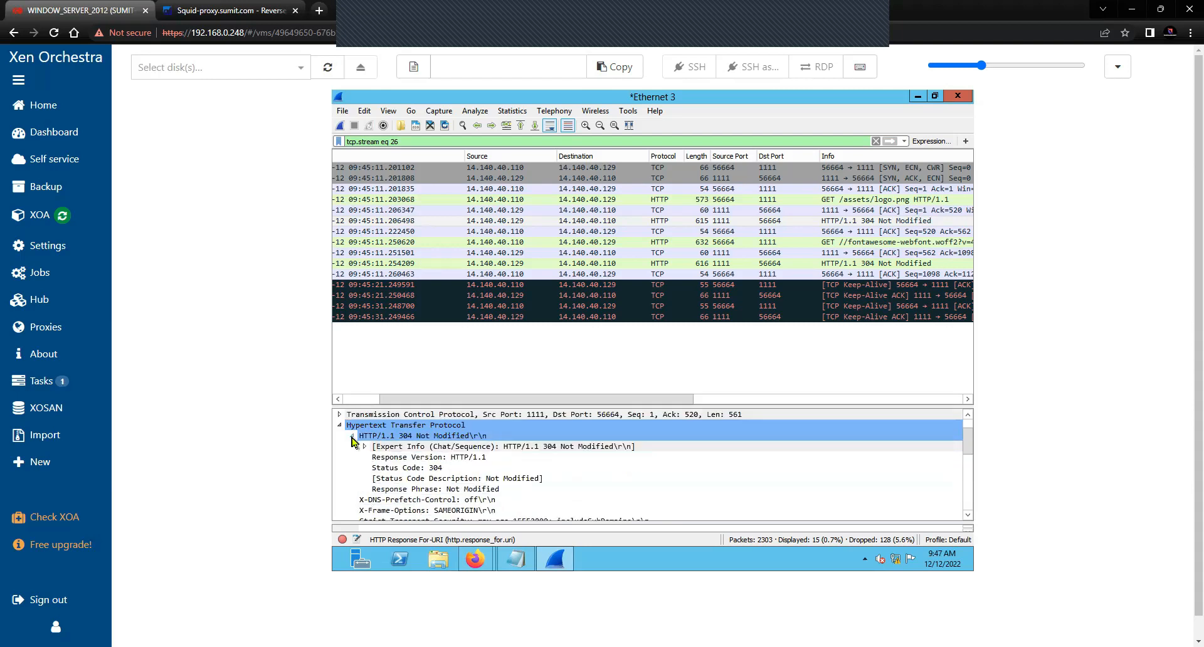
{"action": "left_click", "coordinate": [352, 438]}
{"action": "left_click", "coordinate": [352, 437]}
{"action": "left_click", "coordinate": [558, 458]}
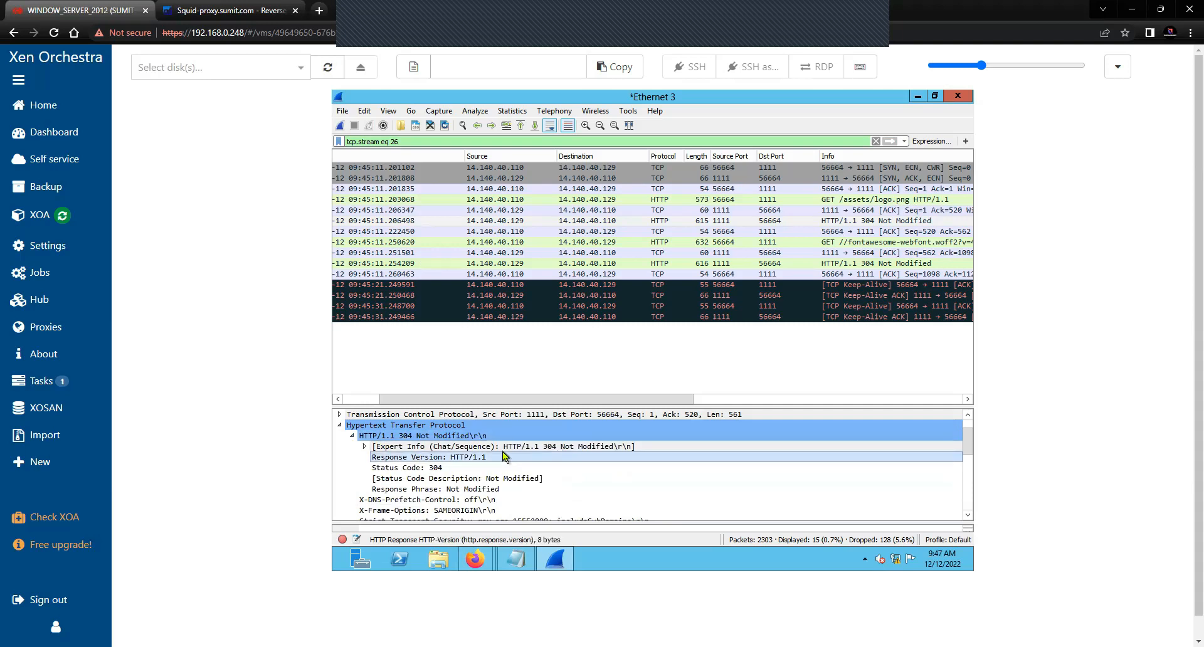
{"action": "key", "text": "Up"}
{"action": "left_click", "coordinate": [364, 447]}
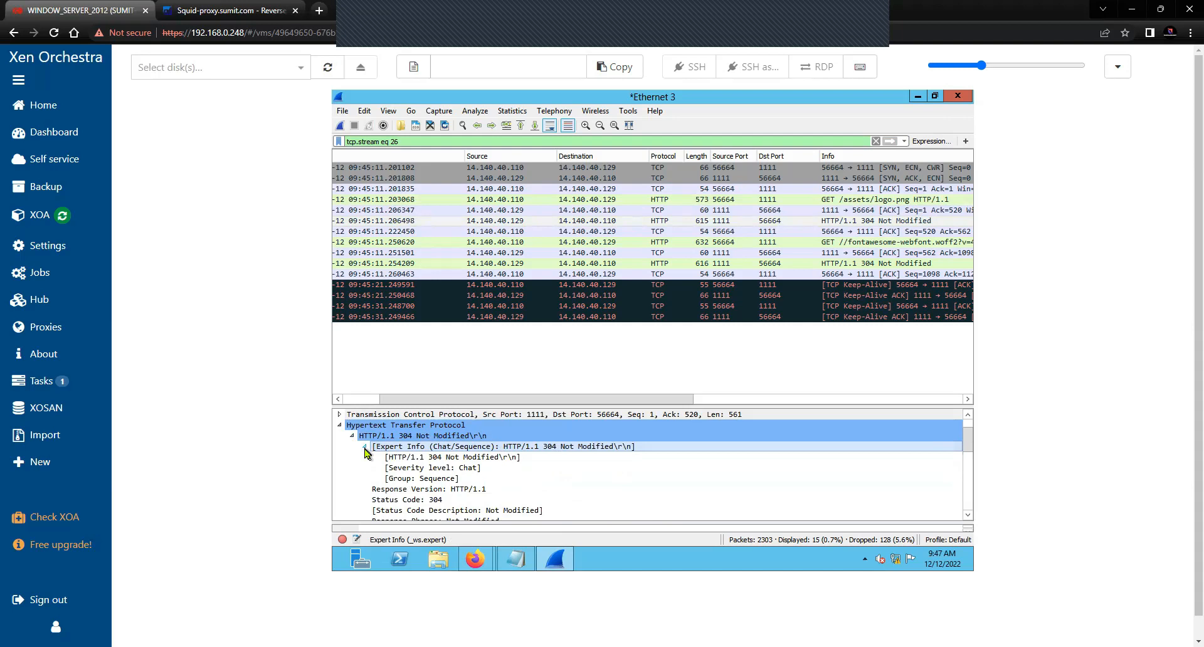
{"action": "left_click", "coordinate": [365, 447]}
{"action": "scroll", "coordinate": [508, 480], "scroll_direction": "down", "scroll_amount": 2}
{"action": "scroll", "coordinate": [509, 480], "scroll_direction": "down", "scroll_amount": 6}
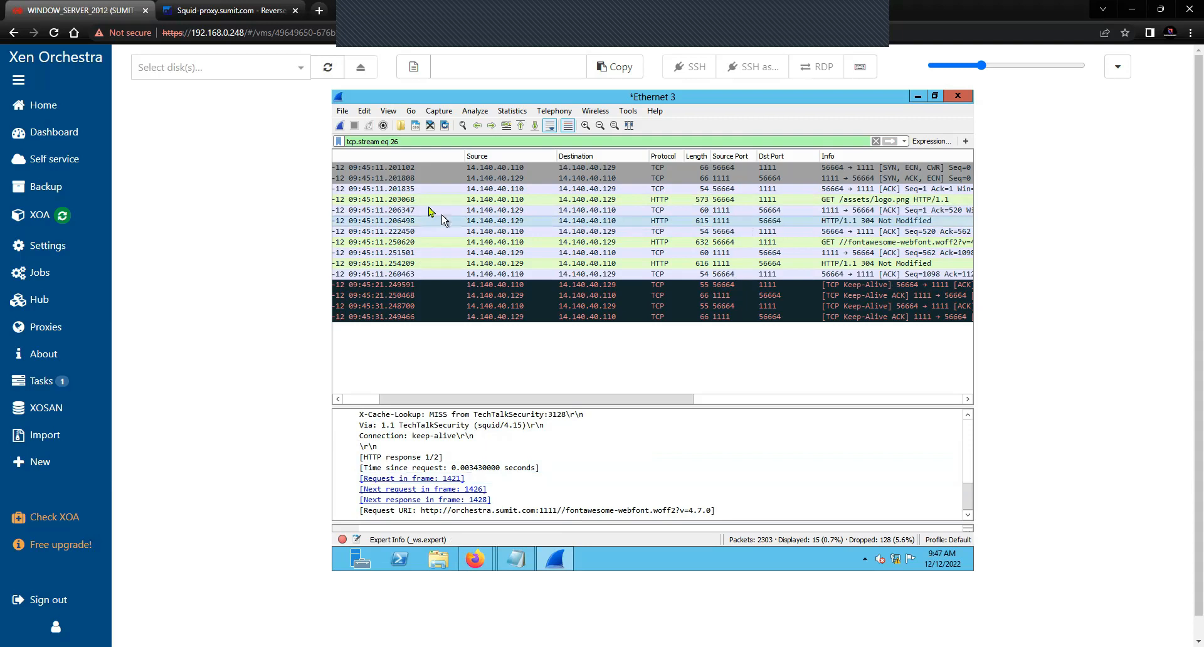
{"action": "left_click_drag", "start_coordinate": [423, 142], "coordinate": [348, 142]}
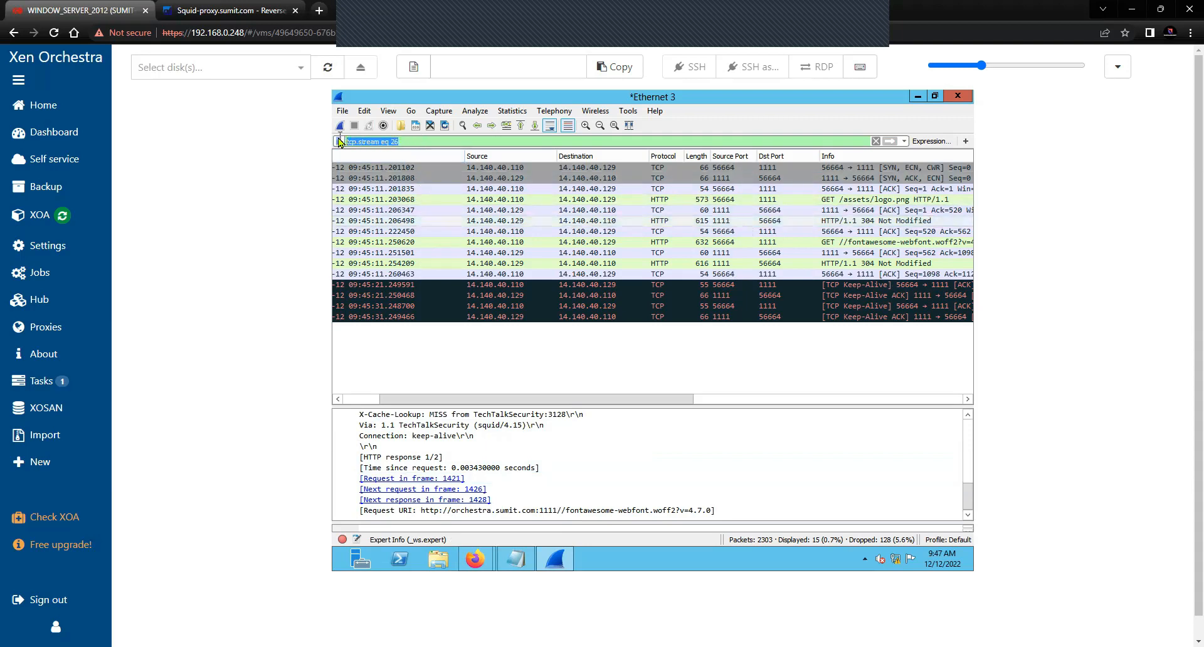
Filter the packet list on tls
{"action": "type", "text": "https"}
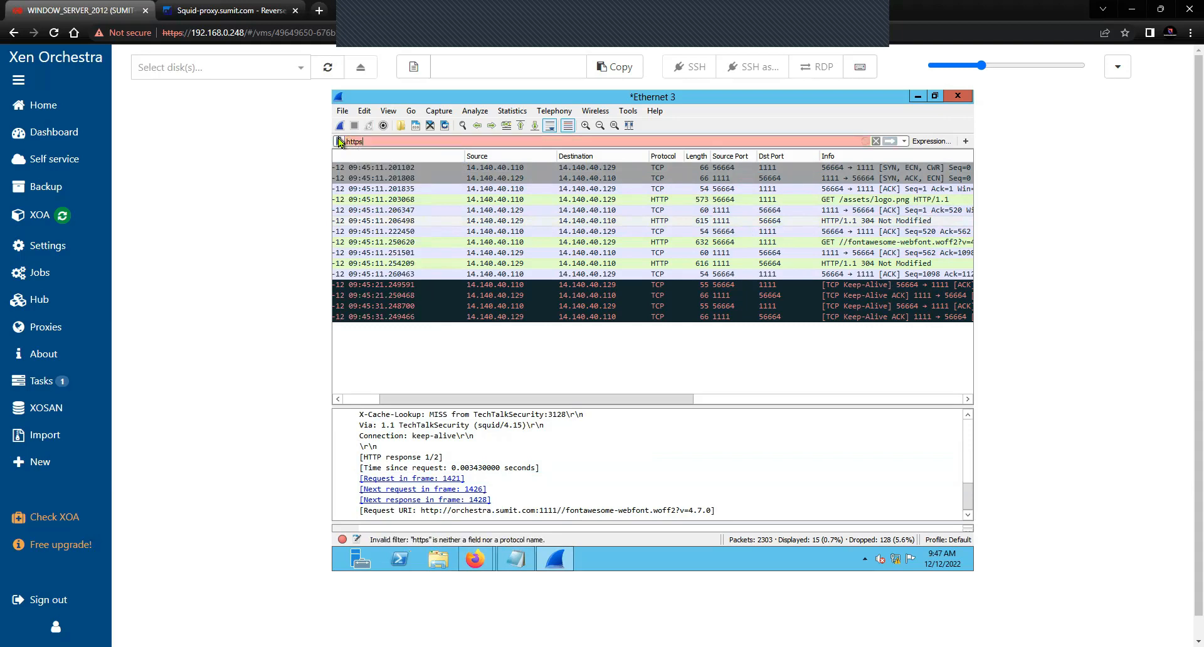
{"action": "key", "text": "BackSpace"}
{"action": "key", "text": "BackSpace"}
{"action": "key", "text": "BackSpace"}
{"action": "key", "text": "BackSpace"}
{"action": "key", "text": "BackSpace"}
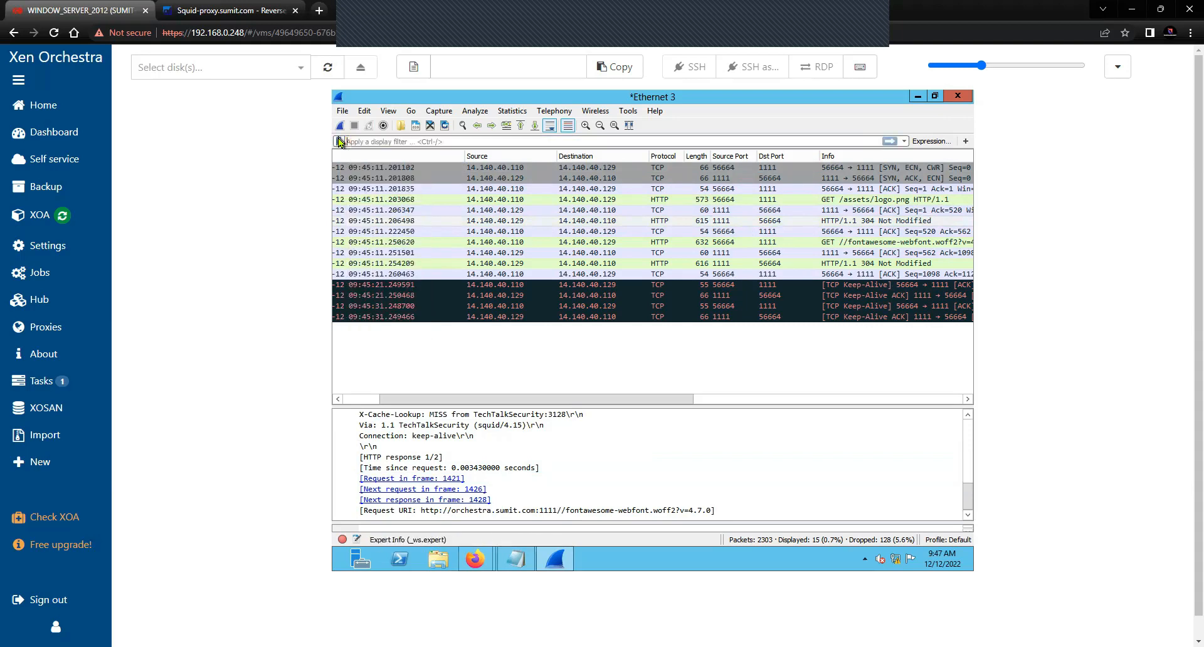
{"action": "type", "text": "tls"}
{"action": "key", "text": "Return"}
{"action": "left_click_drag", "start_coordinate": [541, 399], "coordinate": [503, 400]}
{"action": "scroll", "coordinate": [502, 339], "scroll_direction": "up", "scroll_amount": 20}
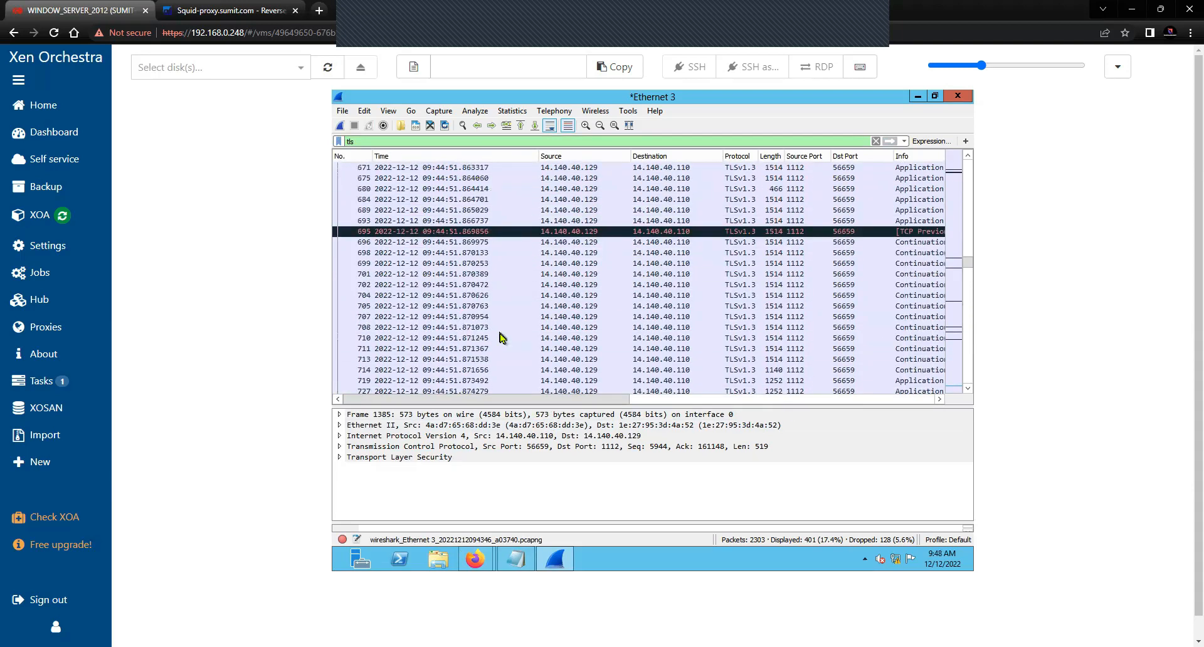
{"action": "scroll", "coordinate": [500, 334], "scroll_direction": "up", "scroll_amount": 15}
Expand packet 90's Client Hello and apply its Handshake Type as a filter
{"action": "right_click", "coordinate": [849, 263]}
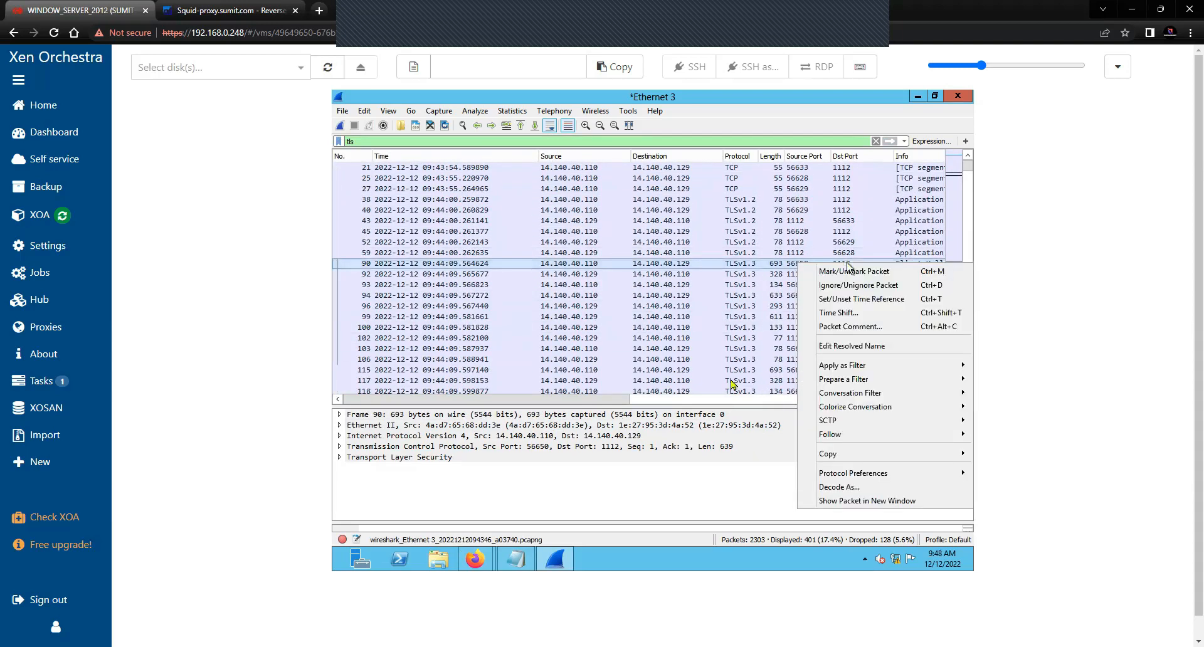
{"action": "left_click", "coordinate": [340, 457]}
{"action": "left_click", "coordinate": [352, 468]}
{"action": "left_click", "coordinate": [364, 510]}
{"action": "scroll", "coordinate": [478, 472], "scroll_direction": "down", "scroll_amount": 2}
{"action": "right_click", "coordinate": [520, 458]}
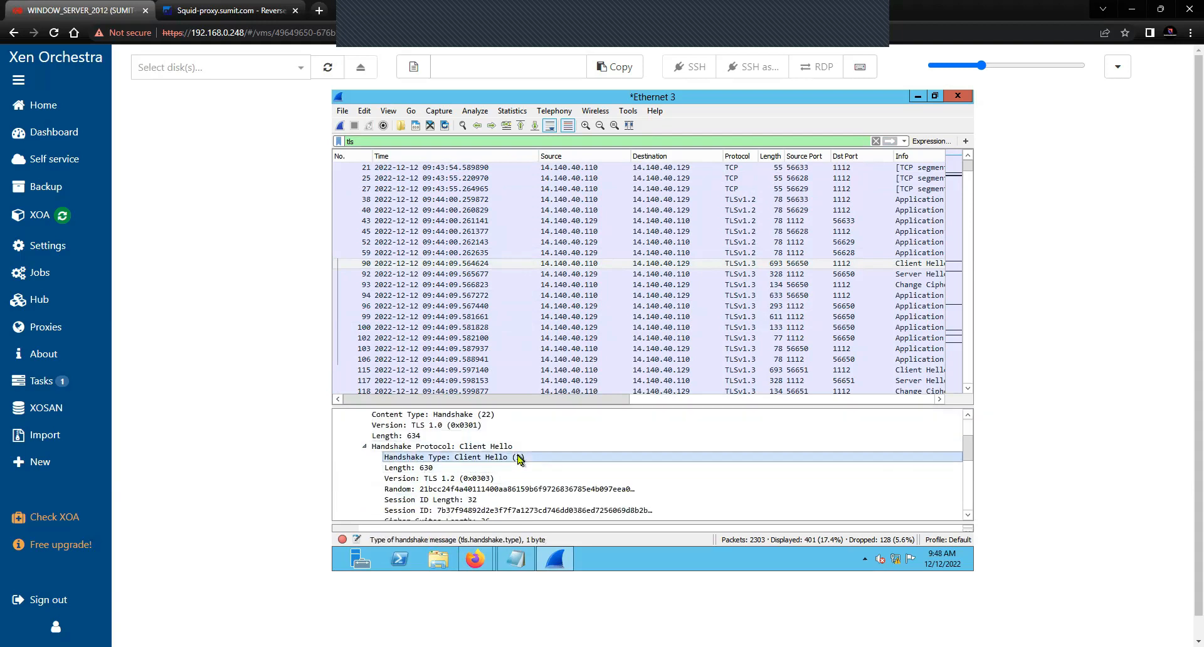
{"action": "left_click", "coordinate": [684, 255]}
{"action": "left_click_drag", "start_coordinate": [551, 399], "coordinate": [467, 307]}
Add the SNI Server Name field as a packet list column
{"action": "scroll", "coordinate": [467, 464], "scroll_direction": "down", "scroll_amount": 1}
{"action": "left_click", "coordinate": [376, 496]}
{"action": "scroll", "coordinate": [415, 496], "scroll_direction": "down", "scroll_amount": 2}
{"action": "left_click", "coordinate": [389, 464]}
{"action": "scroll", "coordinate": [439, 466], "scroll_direction": "down", "scroll_amount": 2}
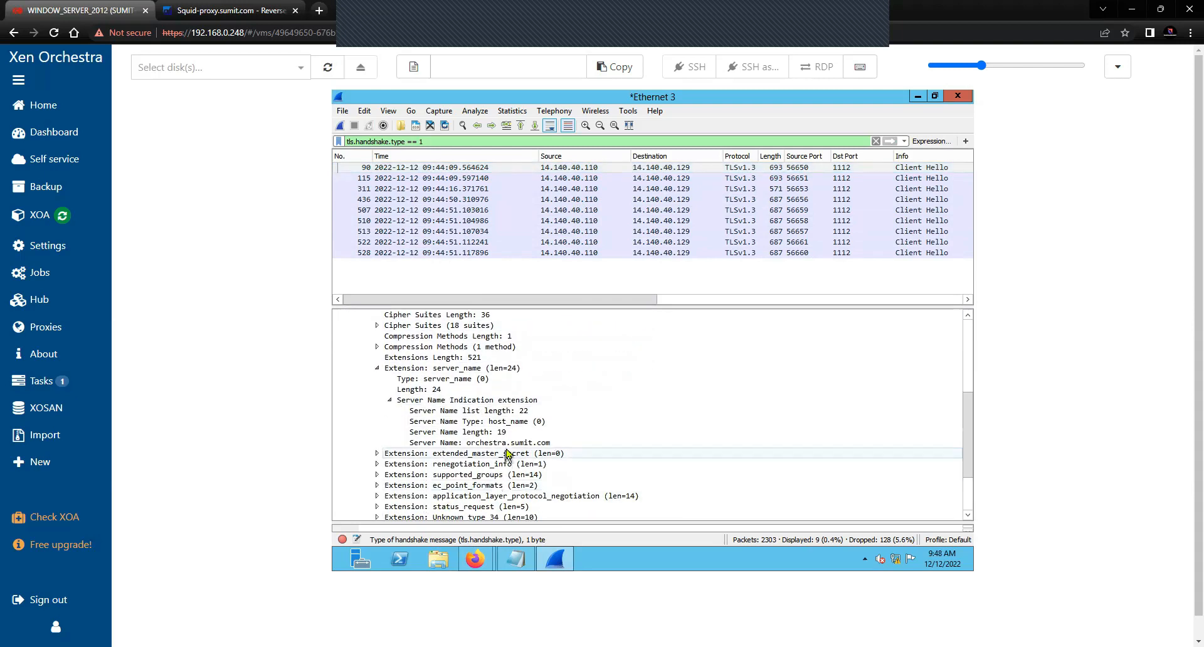
{"action": "left_click", "coordinate": [508, 446]}
{"action": "right_click", "coordinate": [509, 445]}
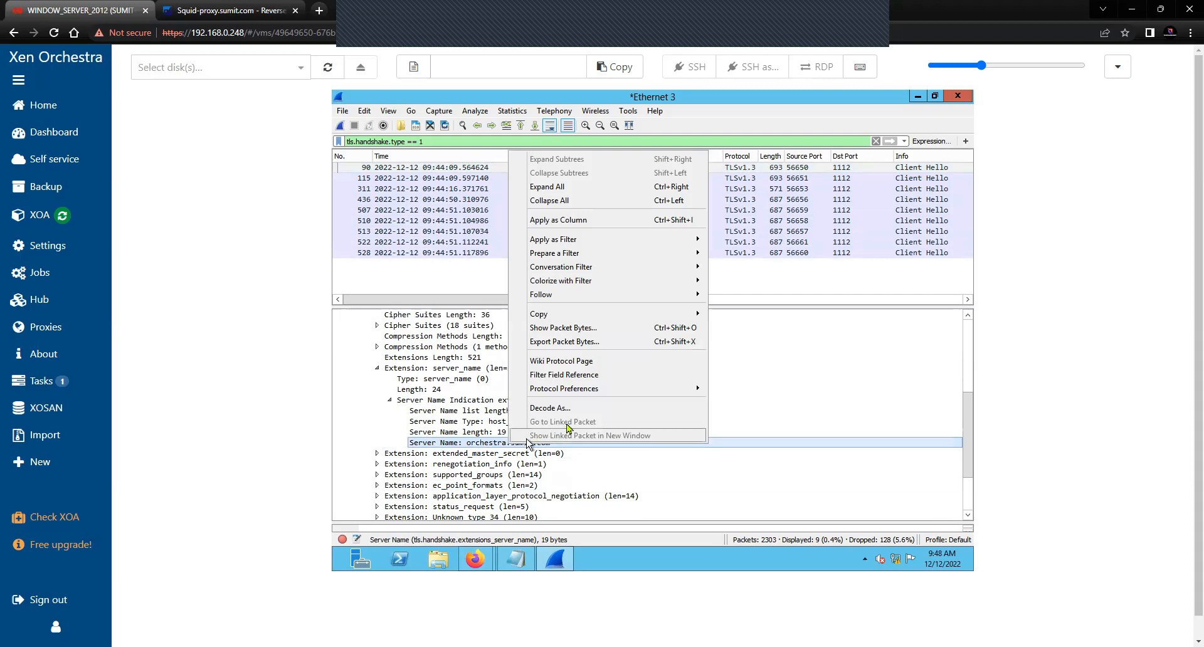
{"action": "mouse_move", "coordinate": [629, 243]}
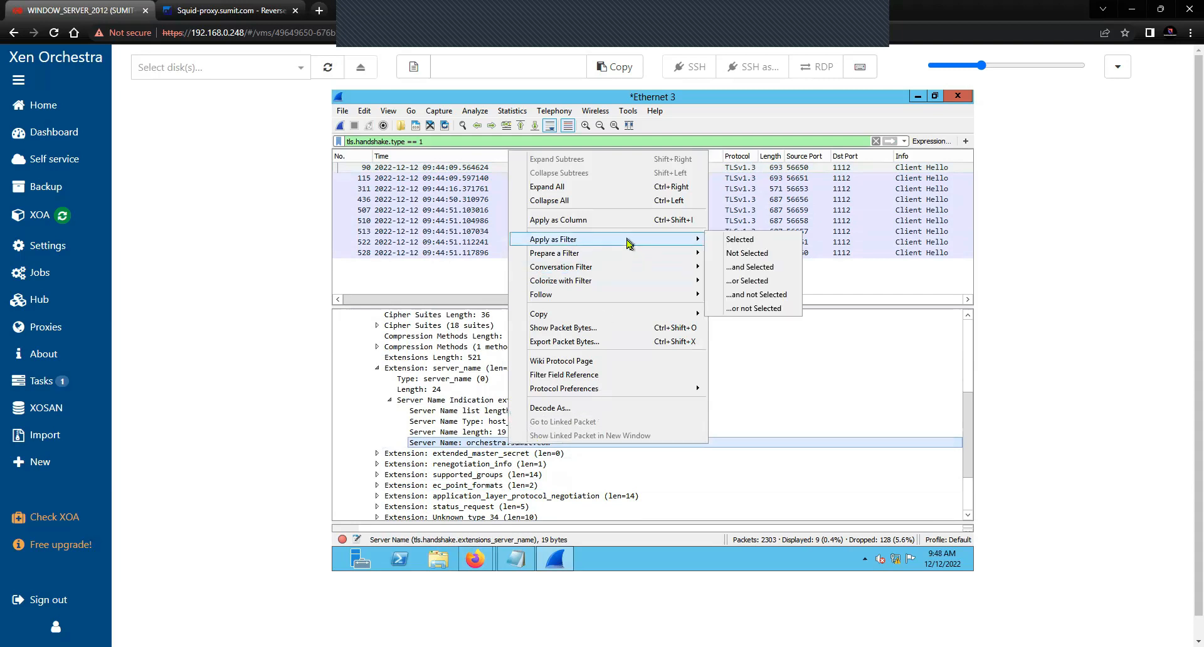
{"action": "left_click", "coordinate": [630, 220]}
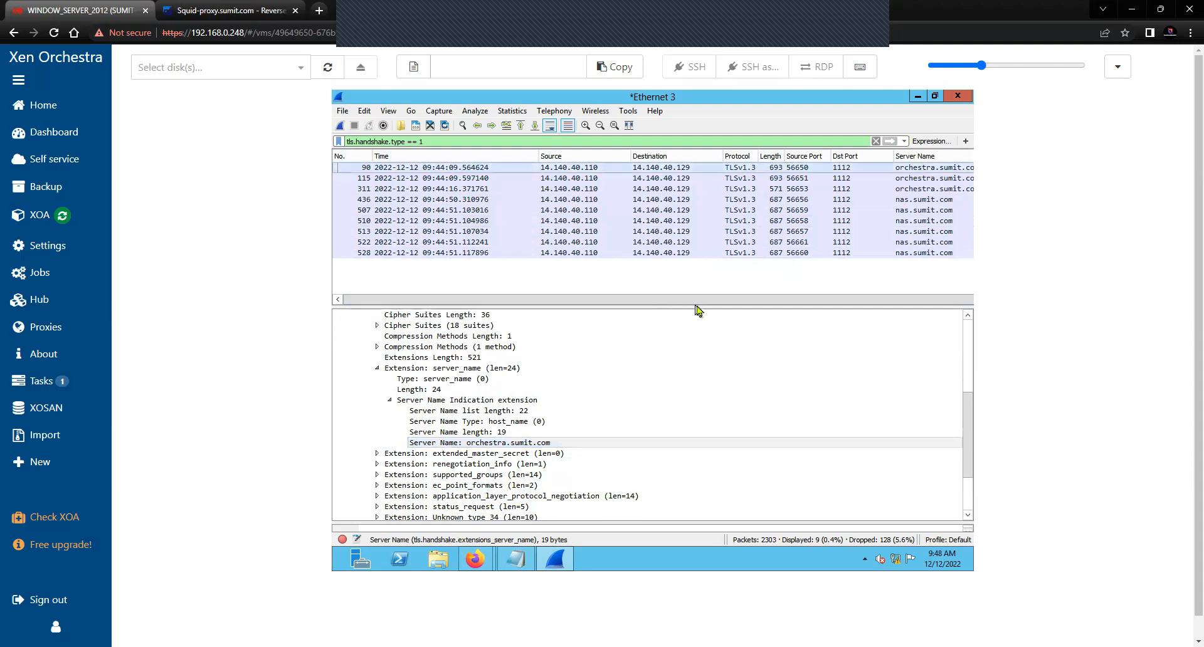
{"action": "left_click_drag", "start_coordinate": [702, 300], "coordinate": [828, 301]}
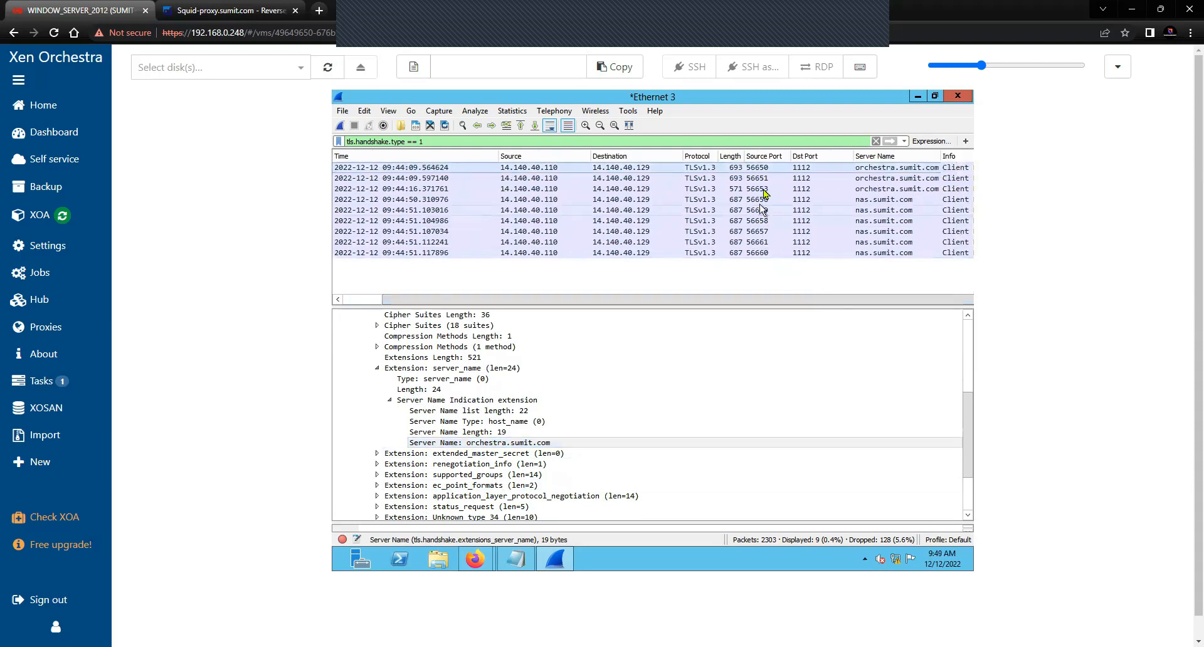
Bring up the context menu of the first Client Hello packet
{"action": "left_click", "coordinate": [769, 169]}
{"action": "right_click", "coordinate": [768, 173]}
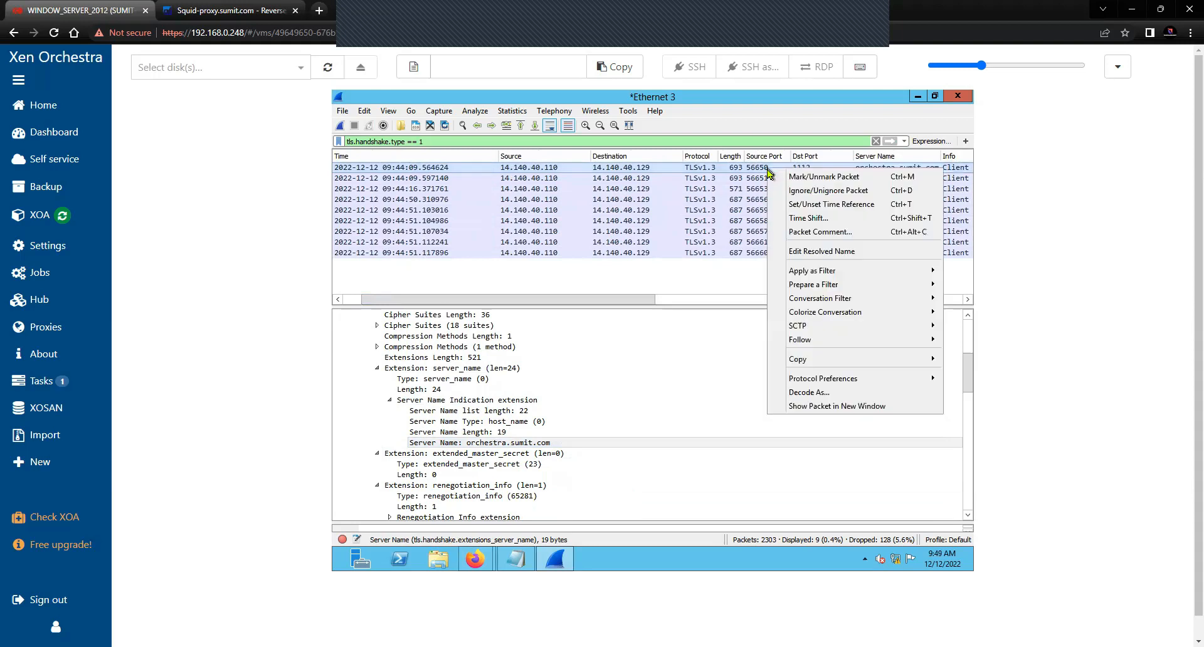
{"action": "left_click", "coordinate": [442, 144]}
{"action": "left_click_drag", "start_coordinate": [432, 142], "coordinate": [337, 148]}
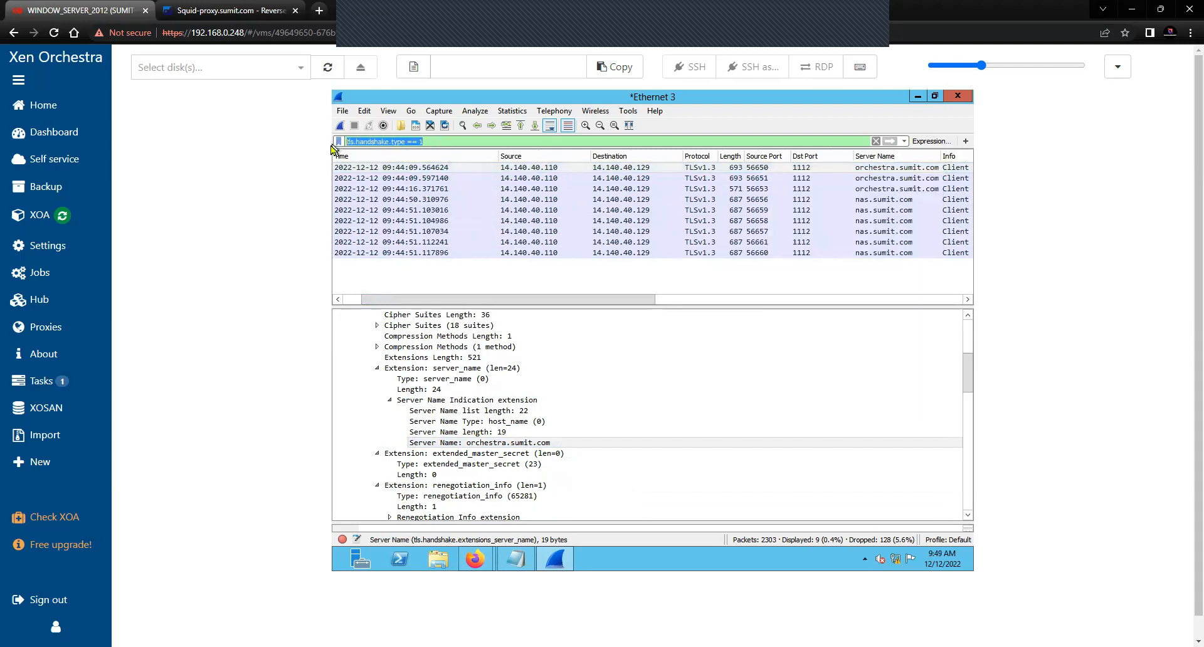
{"action": "left_click", "coordinate": [909, 170]}
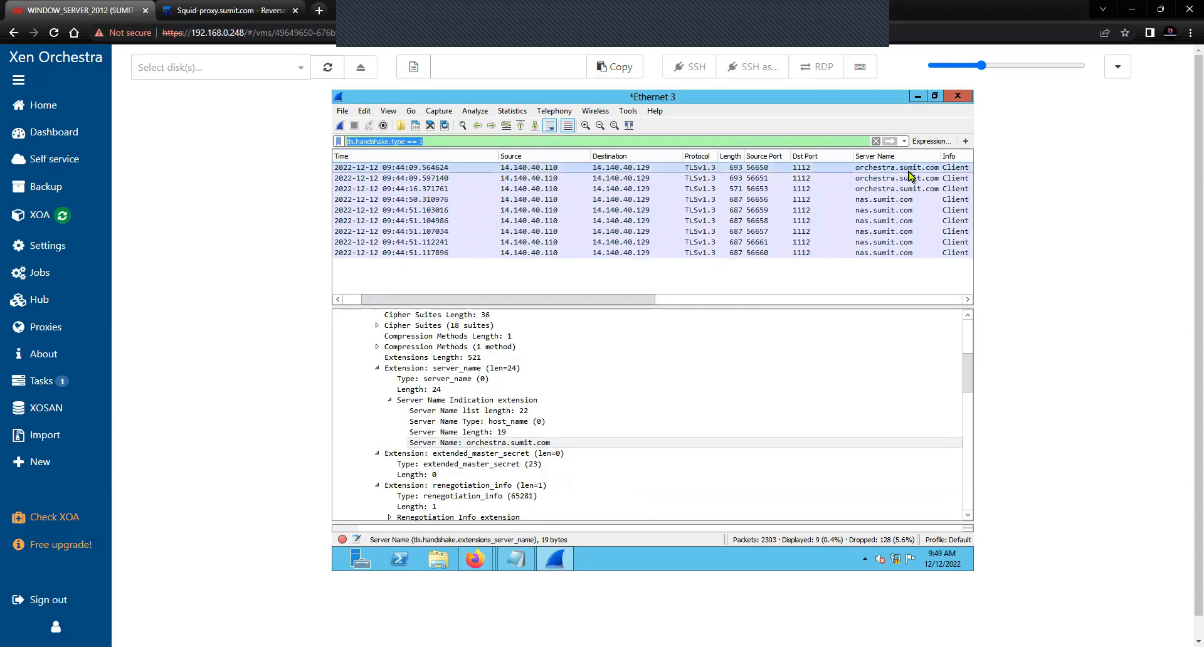
{"action": "right_click", "coordinate": [910, 172]}
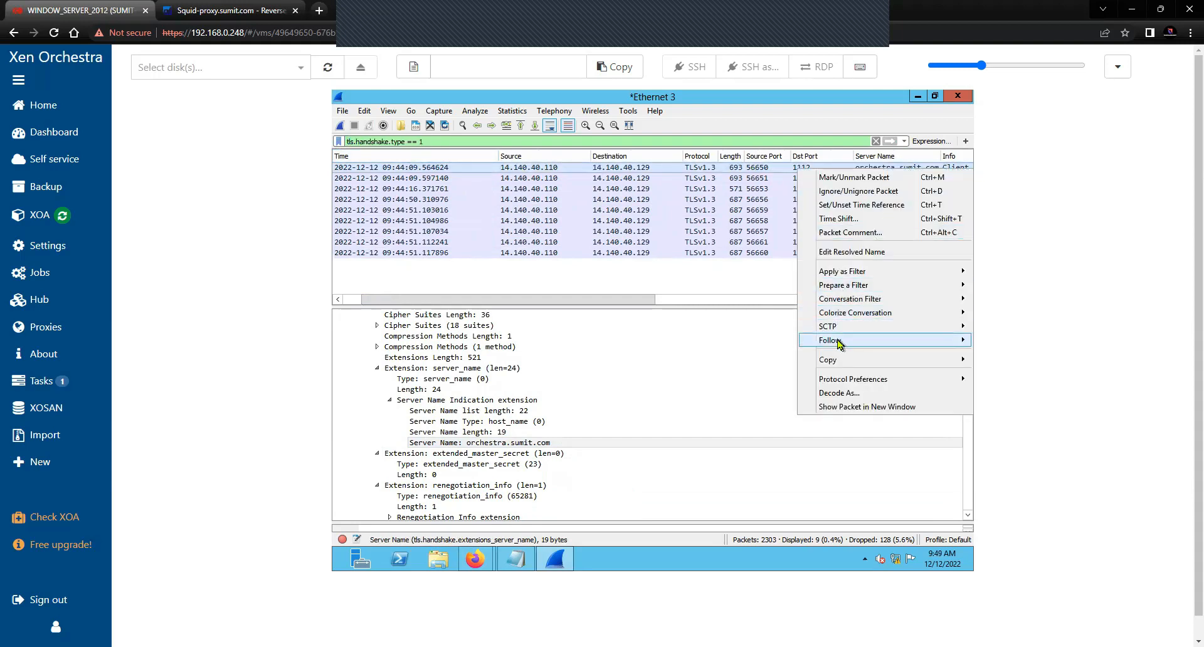
Follow the TLS stream of the orchestra.sumit.com connection, then close it
{"action": "mouse_move", "coordinate": [838, 343]}
{"action": "left_click", "coordinate": [726, 369]}
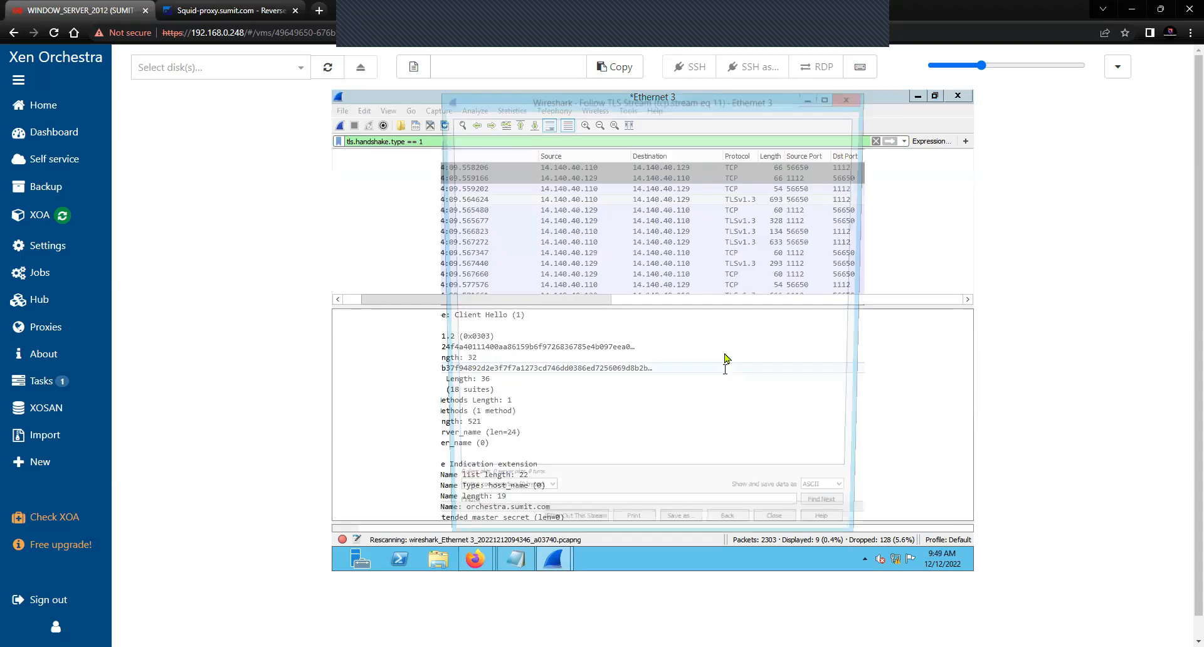
{"action": "left_click", "coordinate": [851, 97]}
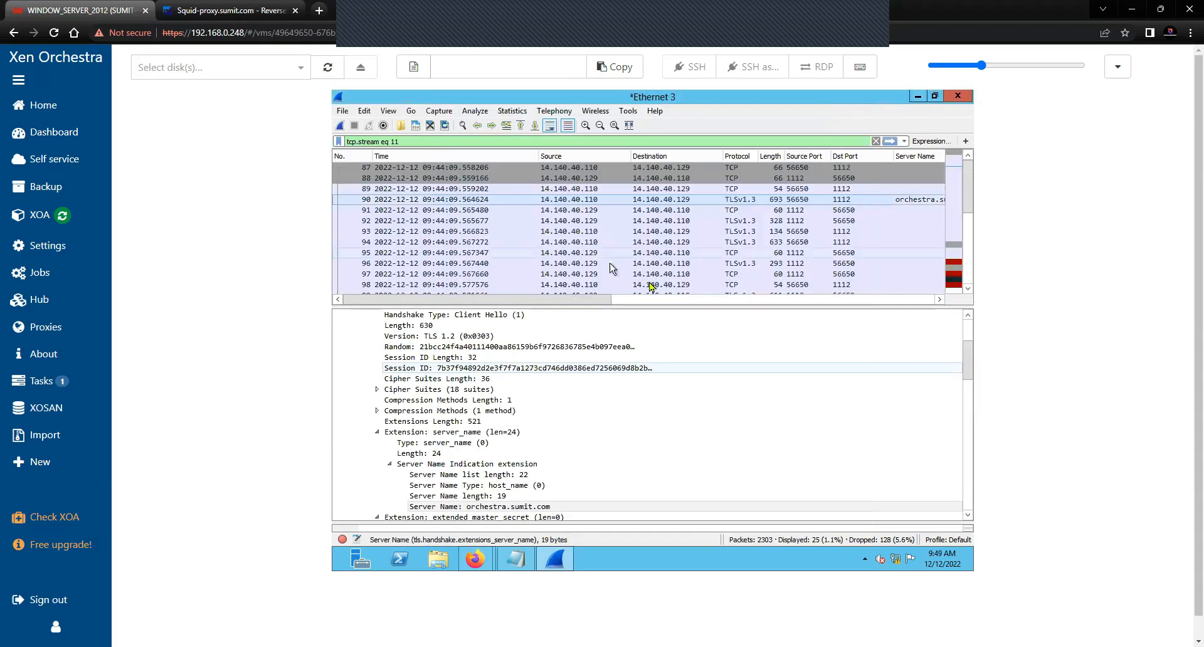
{"action": "left_click_drag", "start_coordinate": [601, 303], "coordinate": [706, 304]}
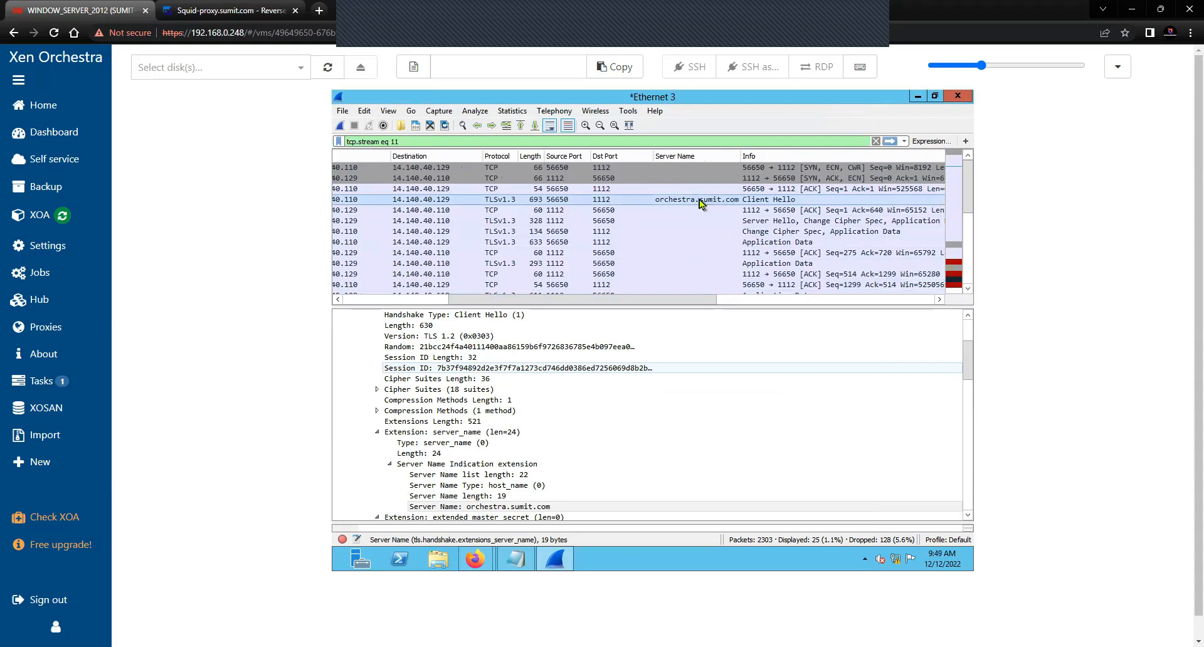
{"action": "left_click_drag", "start_coordinate": [688, 301], "coordinate": [712, 293]}
Inspect the Server Hello reply showing TLS 1.3 with TLS_AES_256_GCM_SHA384
{"action": "left_click", "coordinate": [715, 222]}
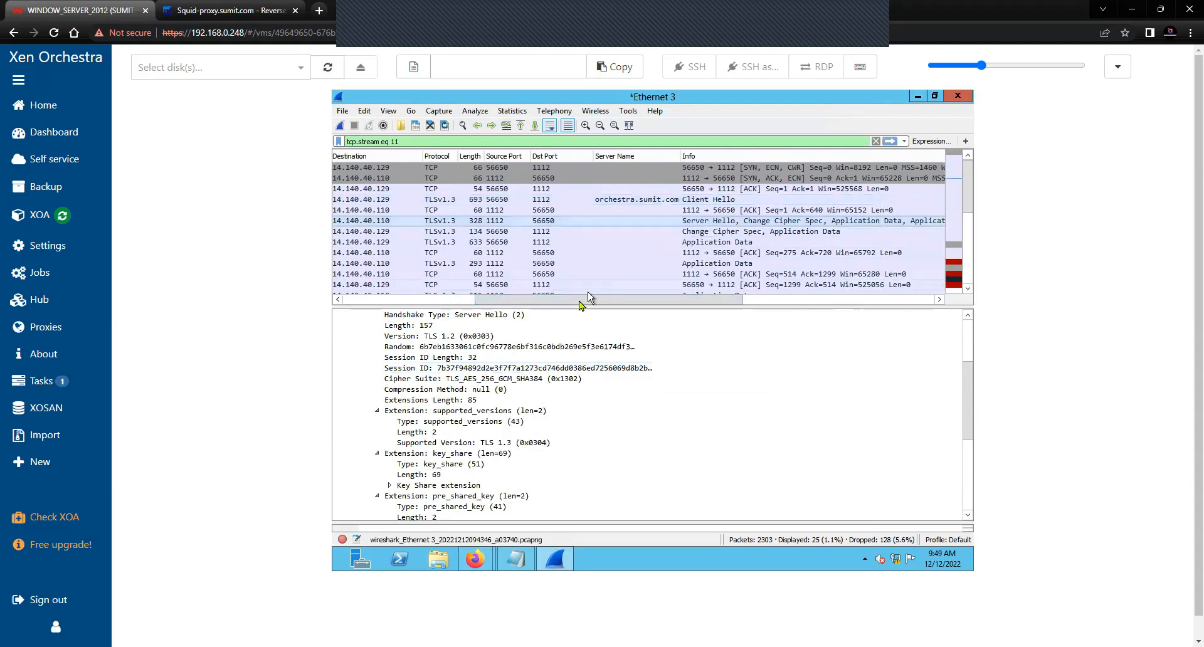
{"action": "left_click_drag", "start_coordinate": [577, 305], "coordinate": [546, 304]}
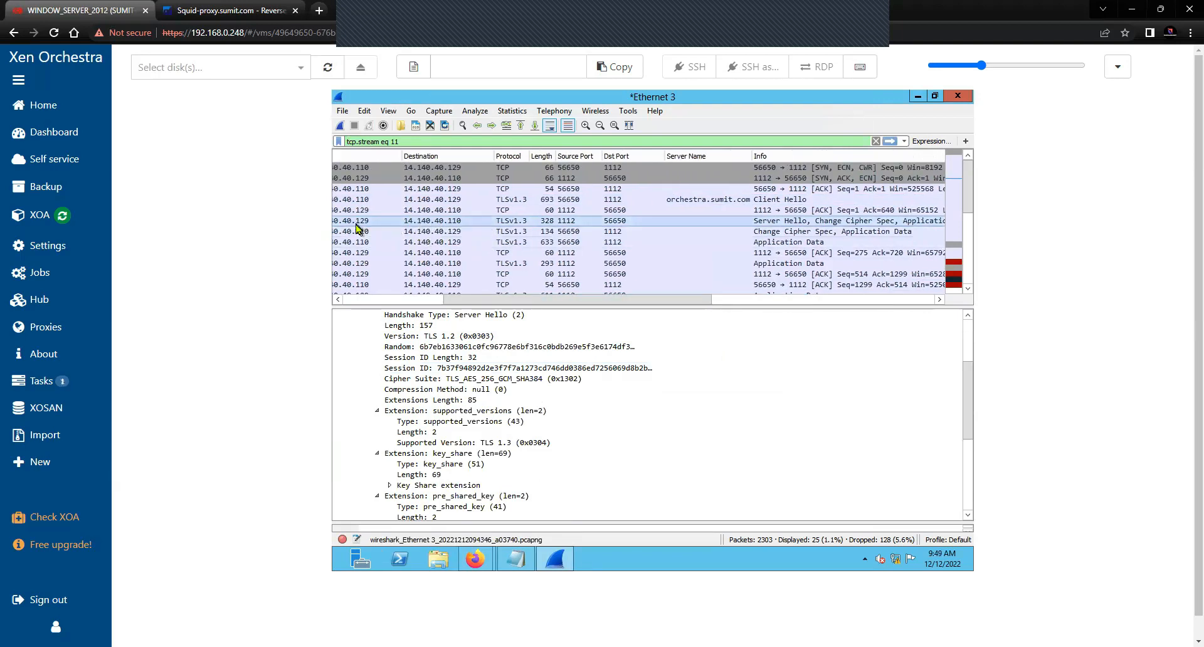
{"action": "left_click_drag", "start_coordinate": [456, 300], "coordinate": [425, 303]}
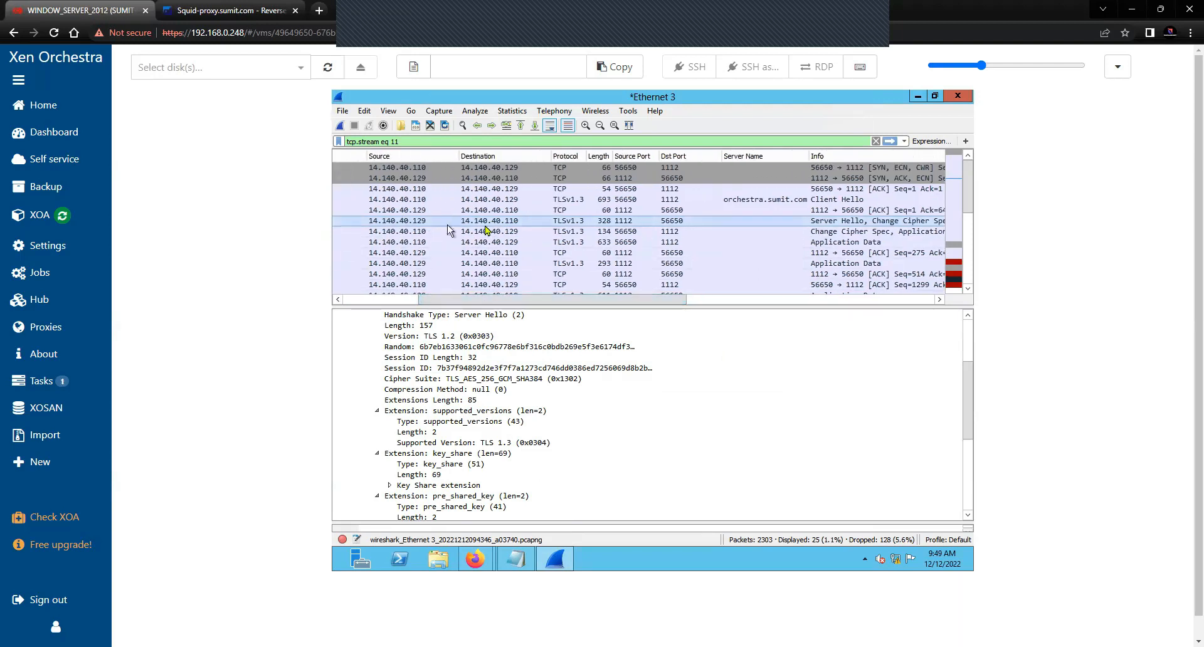
{"action": "left_click_drag", "start_coordinate": [548, 300], "coordinate": [556, 302]}
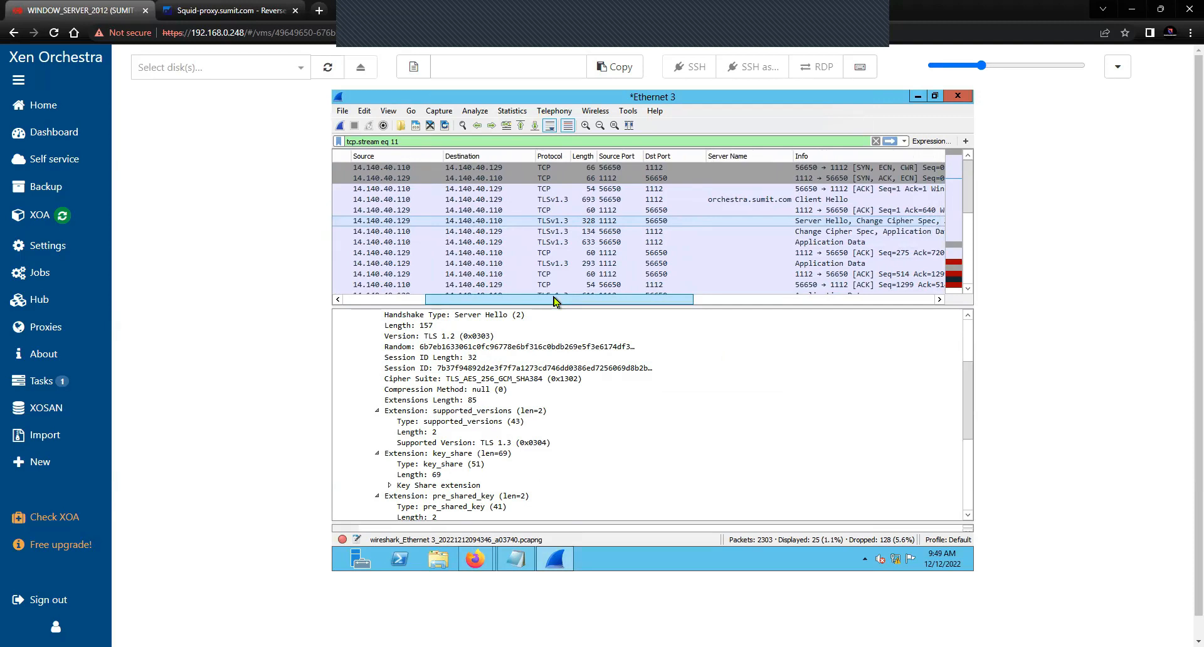
{"action": "left_click_drag", "start_coordinate": [555, 302], "coordinate": [579, 302]}
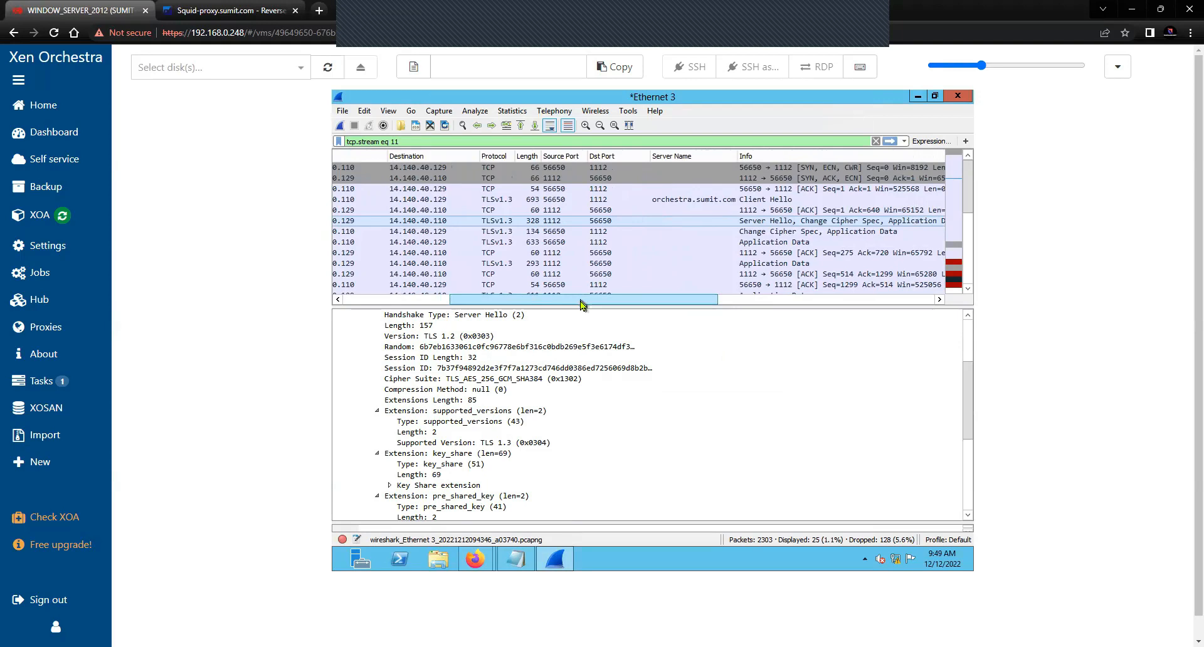
{"action": "left_click_drag", "start_coordinate": [580, 304], "coordinate": [606, 304]}
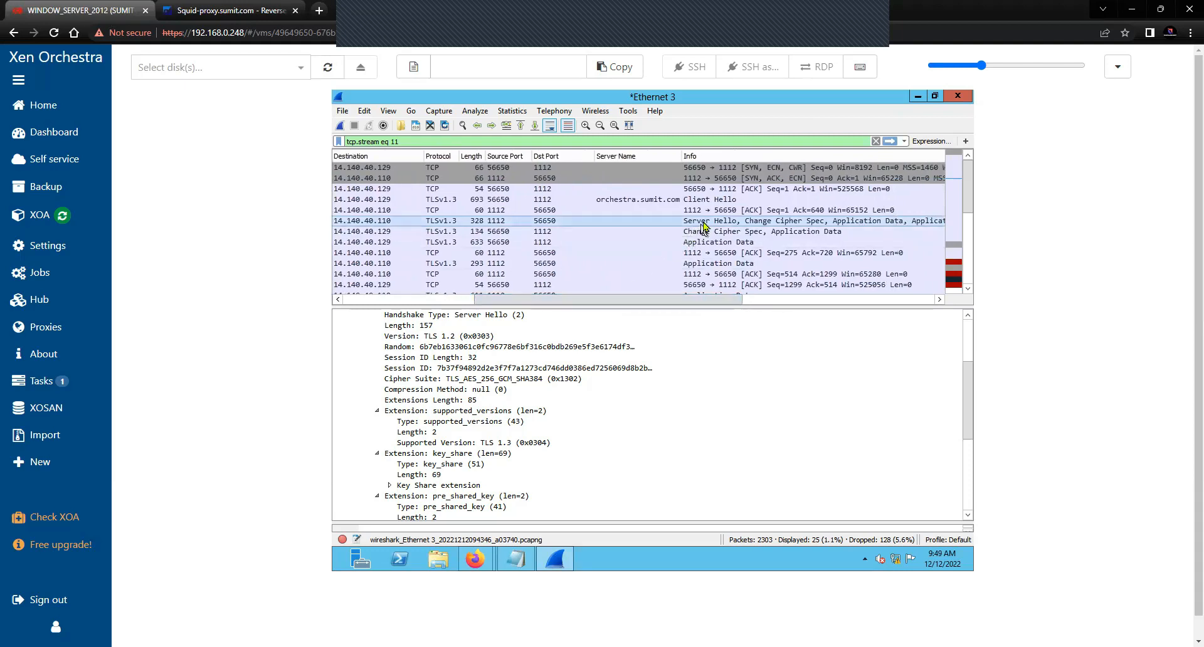
{"action": "scroll", "coordinate": [478, 454], "scroll_direction": "down", "scroll_amount": 3}
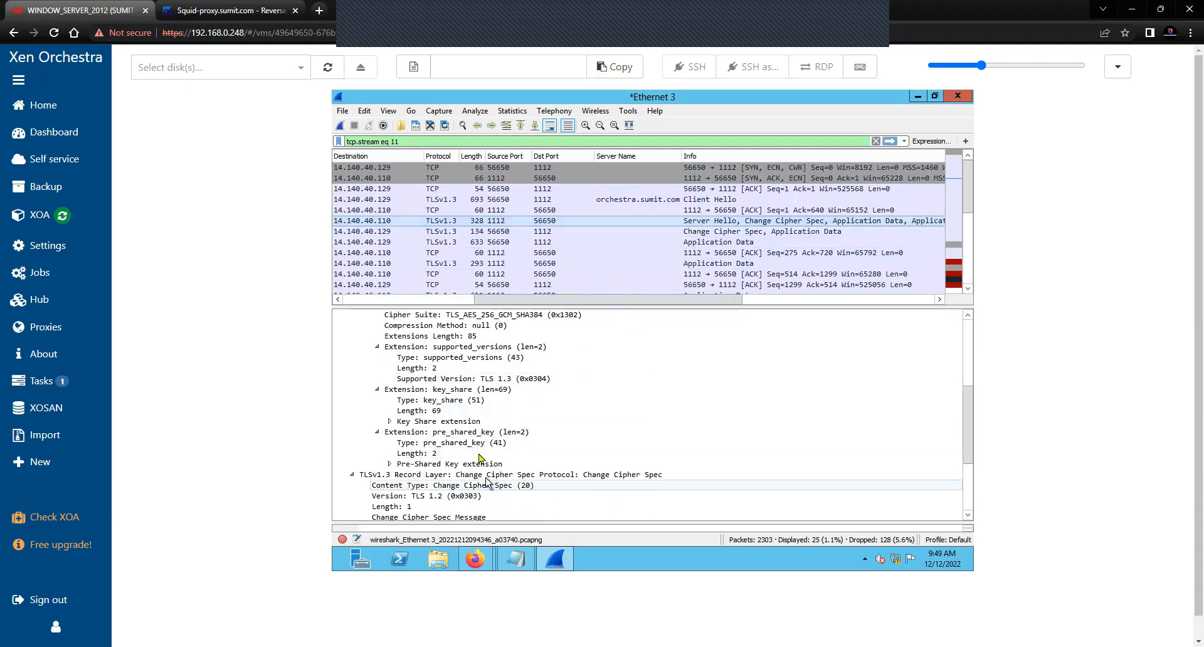
{"action": "scroll", "coordinate": [478, 453], "scroll_direction": "up", "scroll_amount": 3}
{"action": "left_click", "coordinate": [365, 368]}
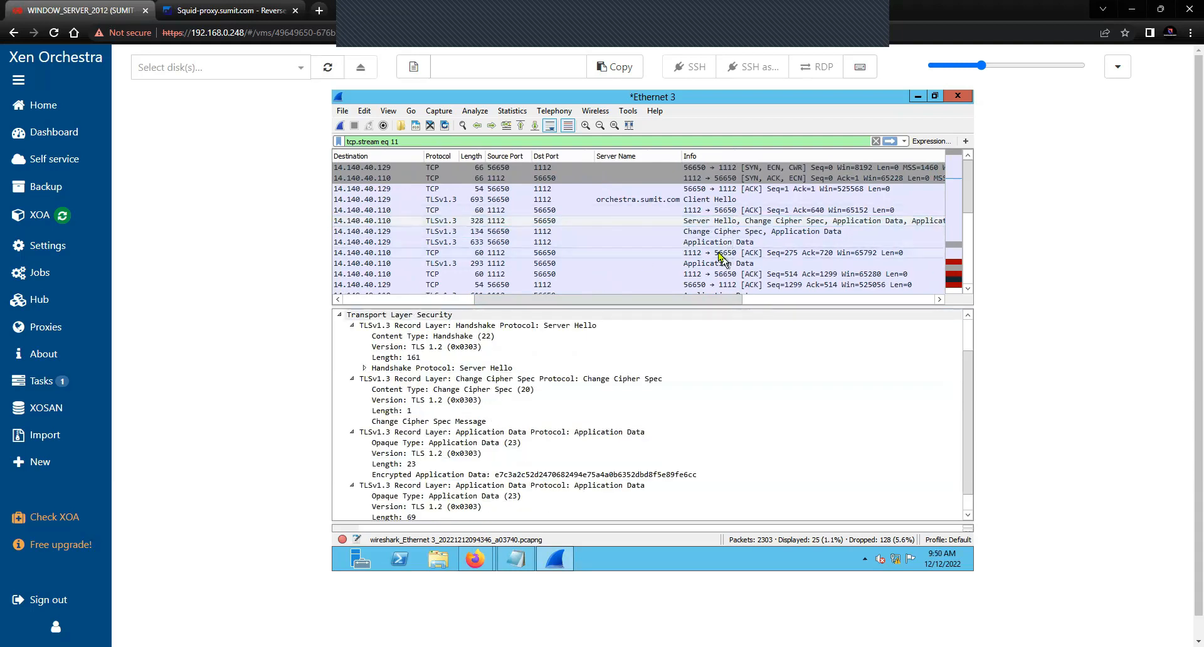
From a Client Hello's Handshake Type field, apply tls.handshake.type == 1 as the filter
{"action": "left_click_drag", "start_coordinate": [420, 146], "coordinate": [281, 151]}
{"action": "left_click", "coordinate": [434, 143]}
{"action": "scroll", "coordinate": [444, 437], "scroll_direction": "up", "scroll_amount": 2}
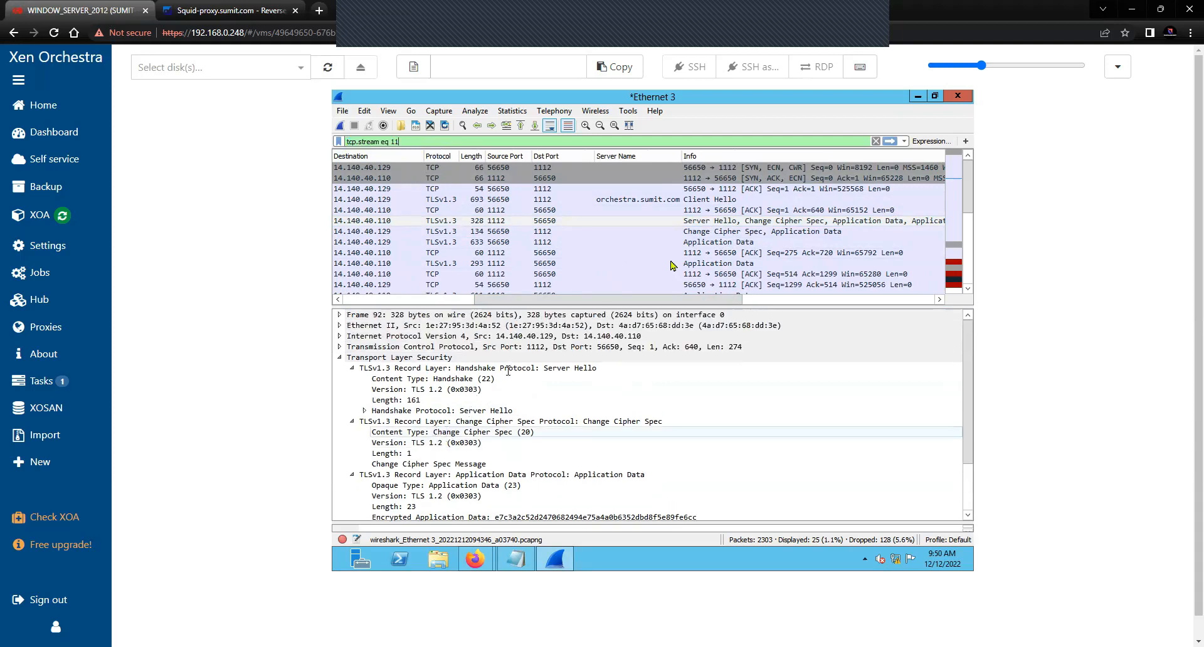
{"action": "left_click", "coordinate": [726, 200]}
{"action": "scroll", "coordinate": [495, 376], "scroll_direction": "up", "scroll_amount": 2}
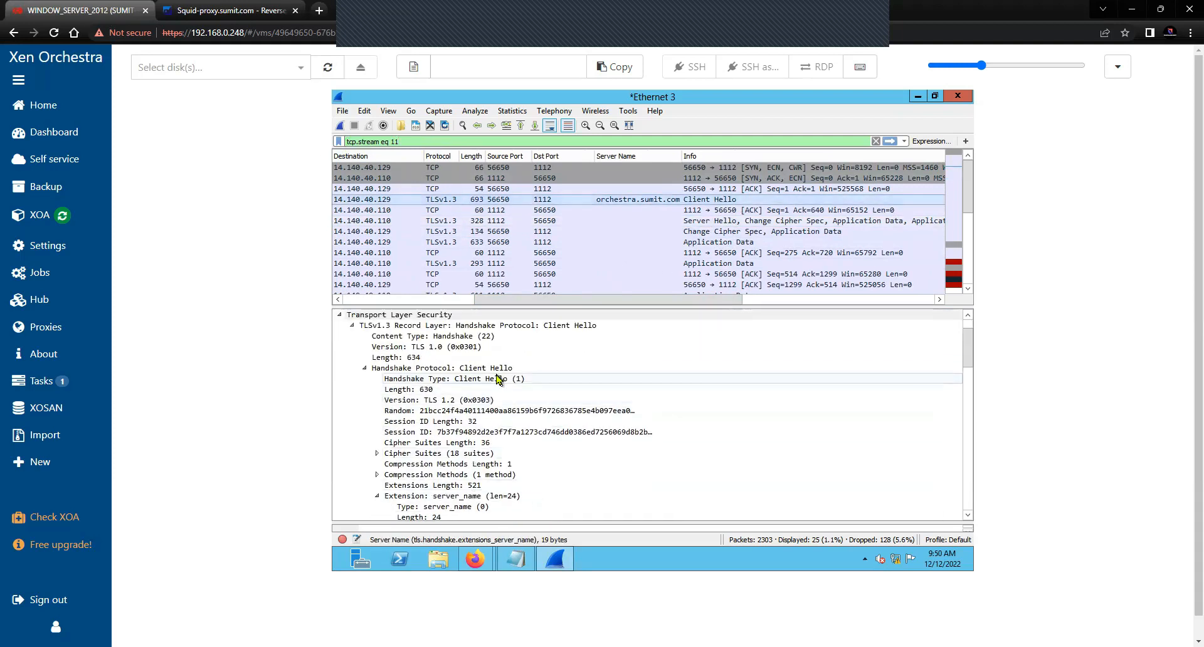
{"action": "left_click", "coordinate": [498, 378]}
{"action": "right_click", "coordinate": [497, 379]}
{"action": "mouse_move", "coordinate": [599, 178]}
{"action": "left_click", "coordinate": [734, 180]}
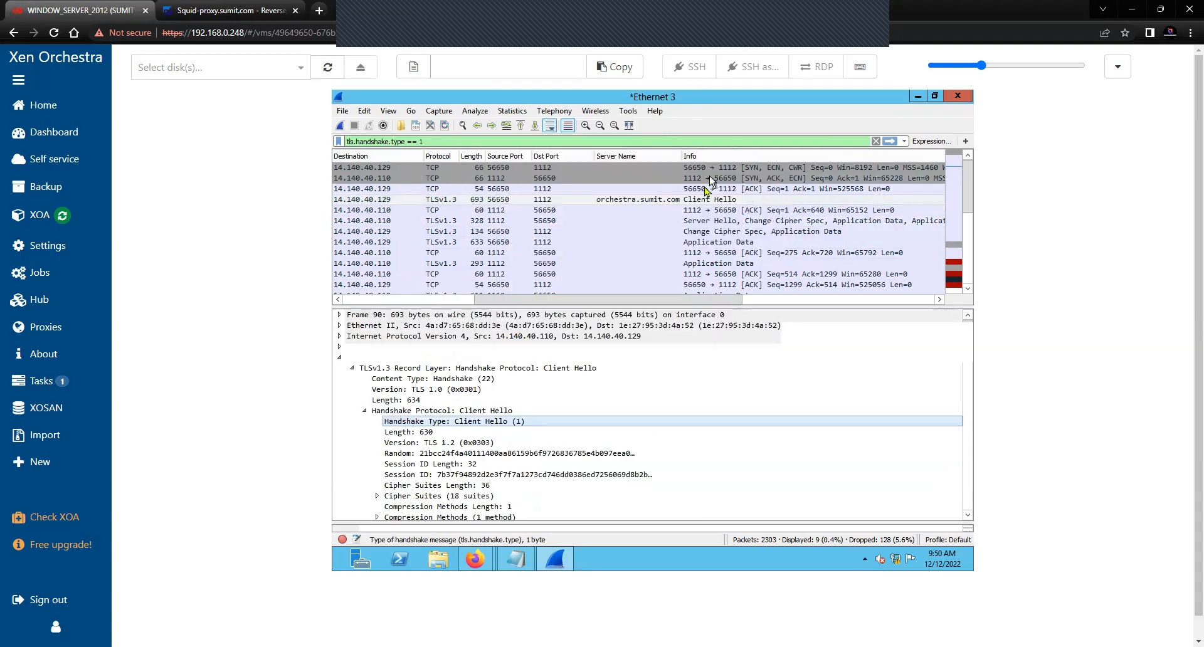
{"action": "right_click", "coordinate": [857, 198]}
{"action": "mouse_move", "coordinate": [875, 370]}
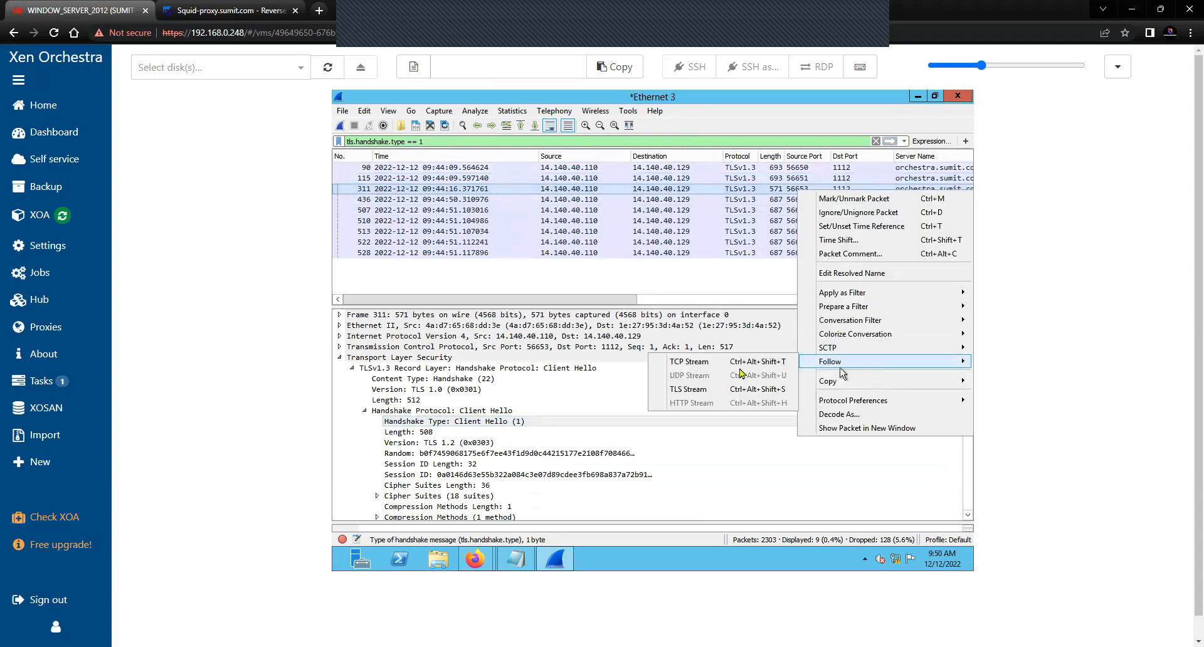
{"action": "left_click", "coordinate": [715, 390]}
{"action": "left_click", "coordinate": [822, 538]}
{"action": "left_click_drag", "start_coordinate": [593, 299], "coordinate": [742, 306]}
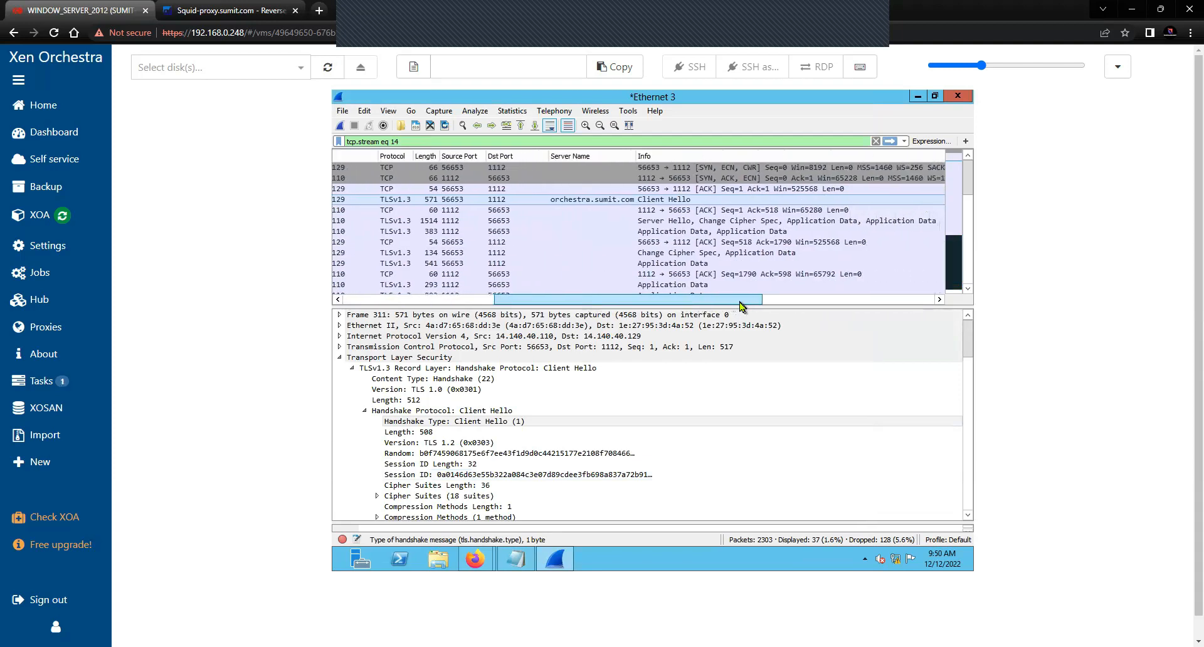
{"action": "right_click", "coordinate": [487, 421]}
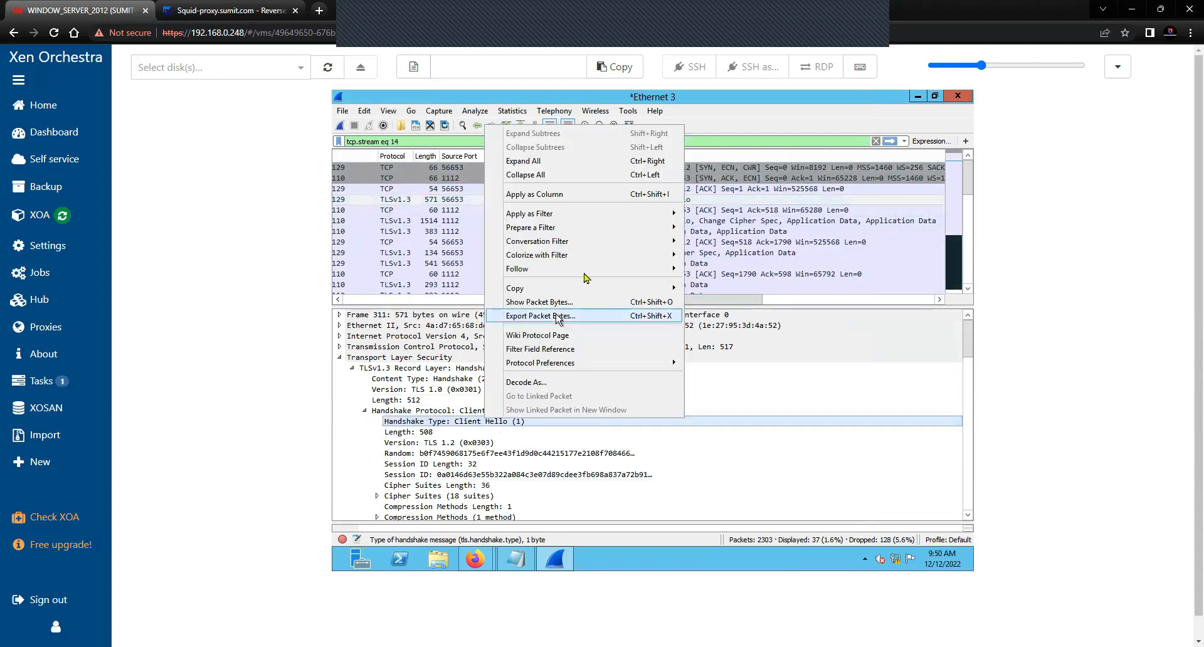
{"action": "mouse_move", "coordinate": [670, 217]}
{"action": "left_click", "coordinate": [715, 214]}
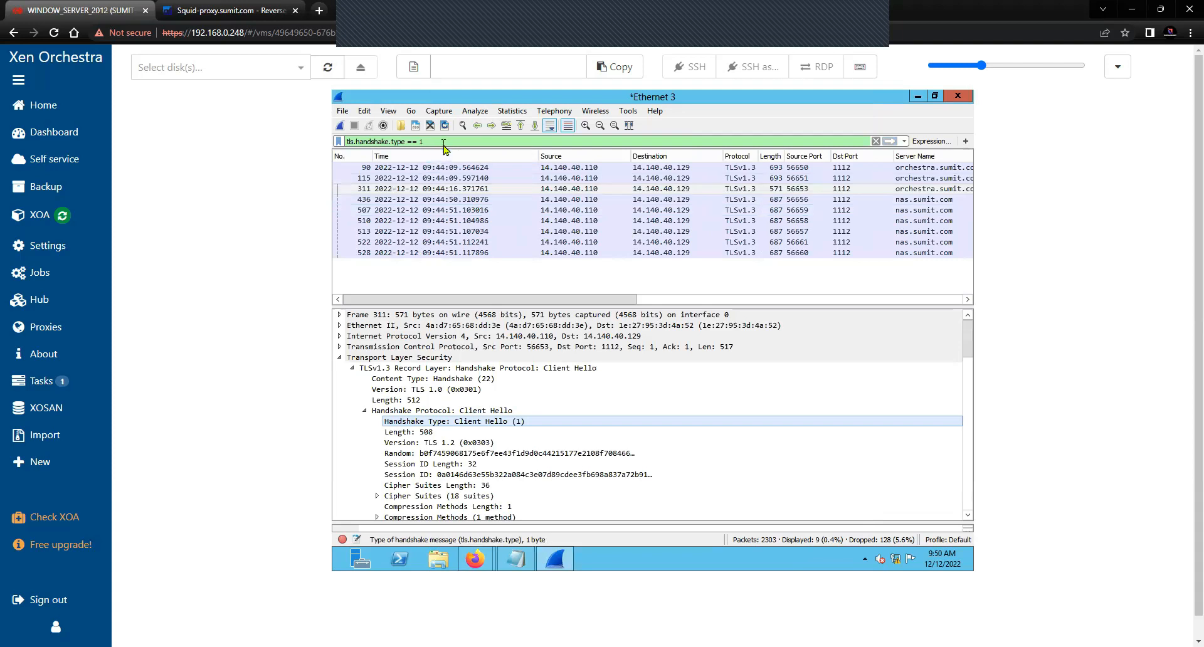
{"action": "right_click", "coordinate": [665, 179]}
{"action": "mouse_move", "coordinate": [668, 346]}
{"action": "left_click", "coordinate": [653, 374]}
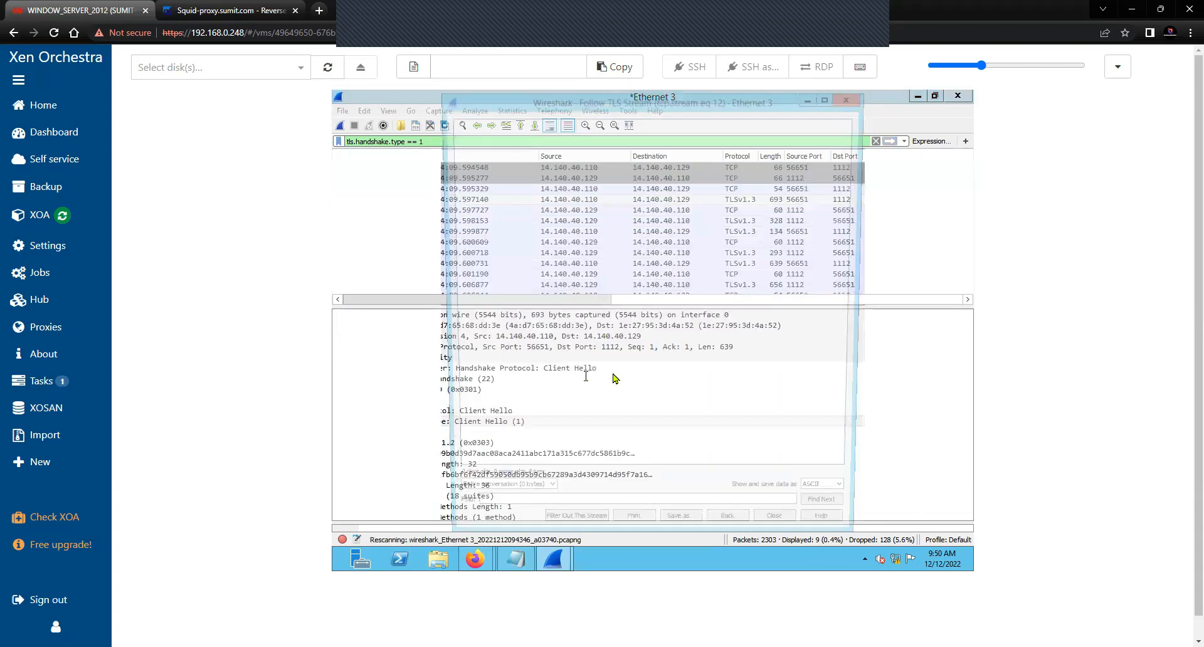
{"action": "left_click", "coordinate": [784, 537]}
{"action": "left_click_drag", "start_coordinate": [576, 299], "coordinate": [452, 308]}
{"action": "left_click", "coordinate": [719, 222]}
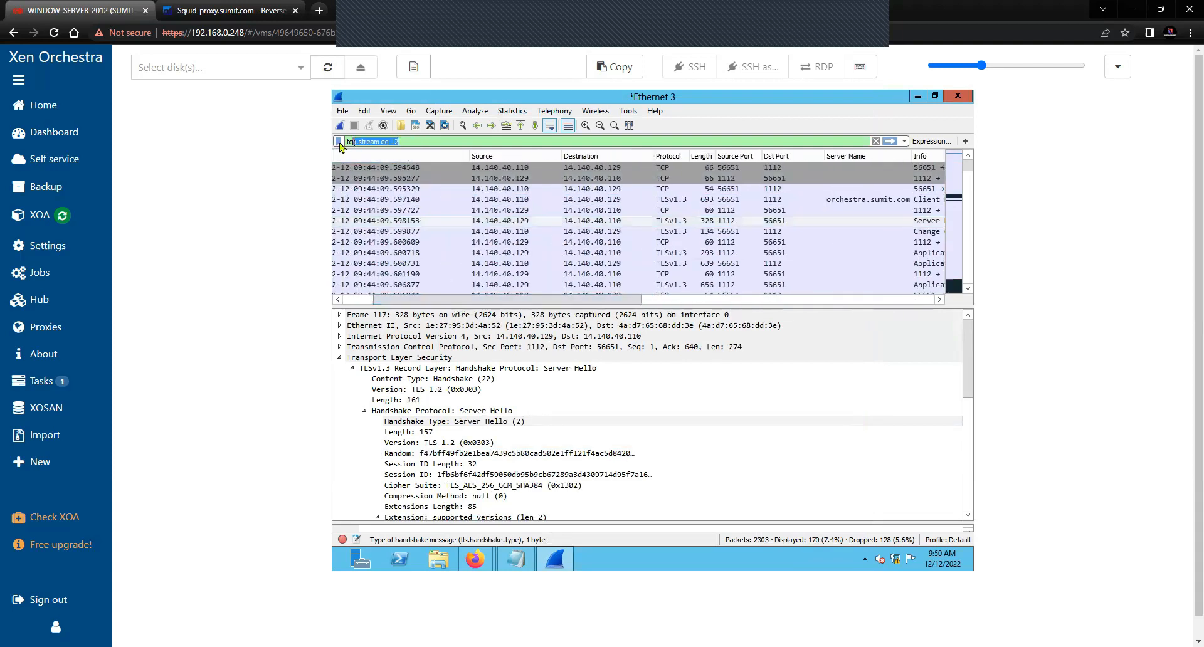
{"action": "right_click", "coordinate": [520, 427]}
{"action": "mouse_move", "coordinate": [615, 222]}
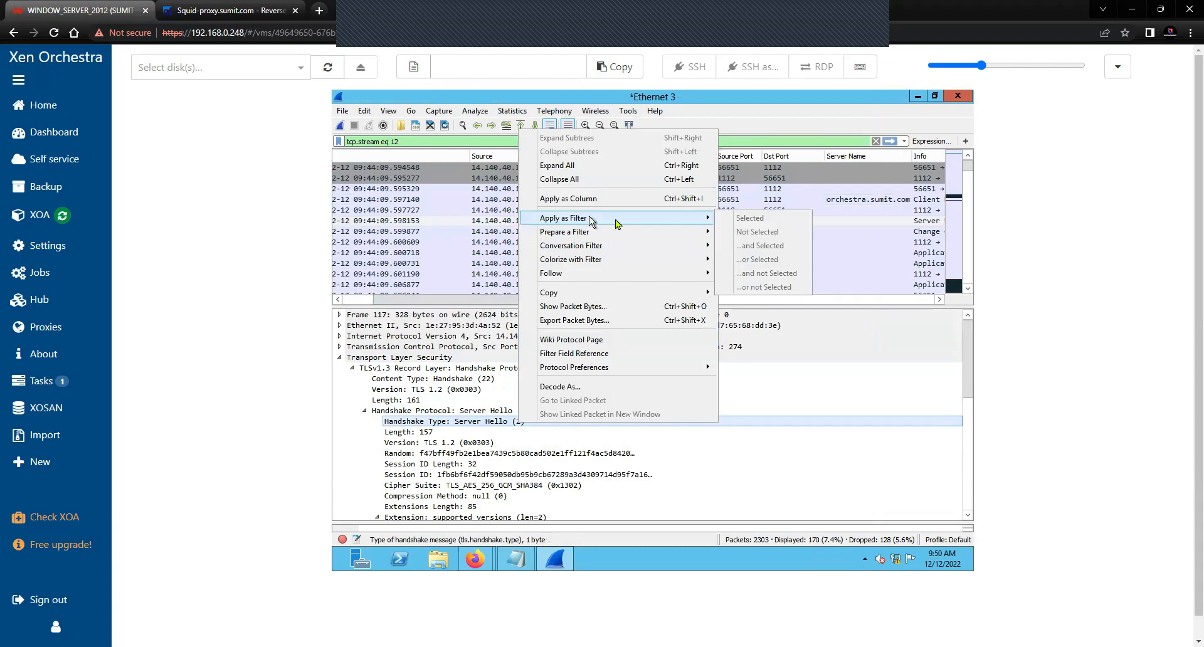
{"action": "left_click", "coordinate": [494, 422]}
{"action": "key", "text": "ctrl+Up"}
{"action": "key", "text": "ctrl+Up"}
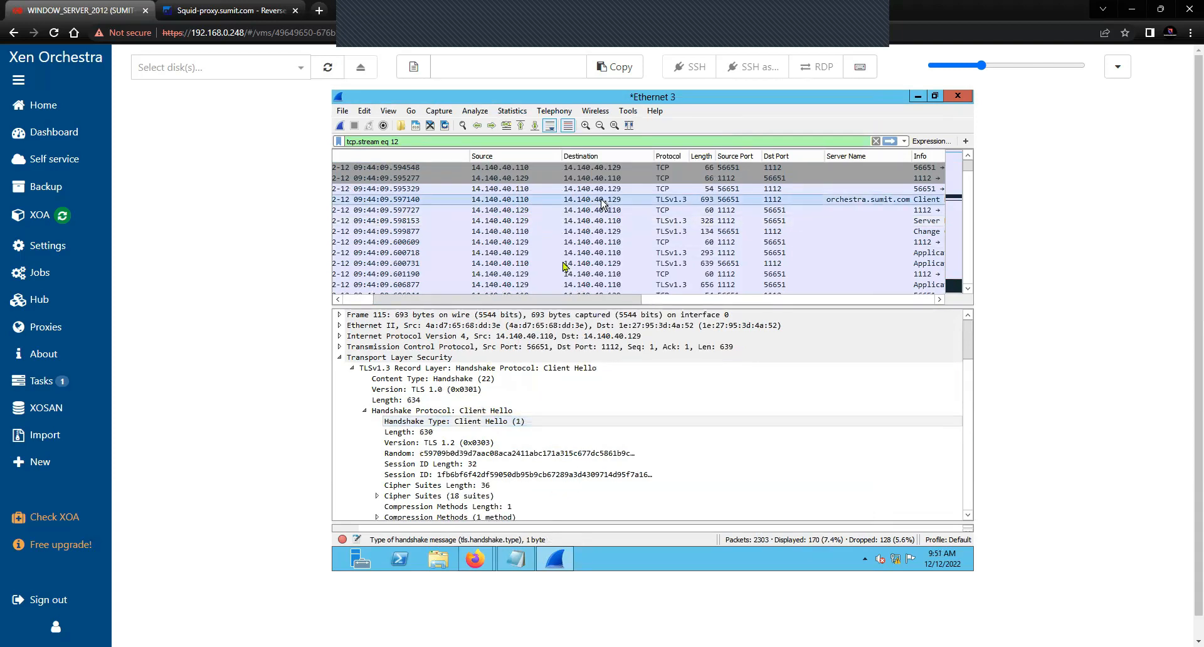
{"action": "left_click", "coordinate": [498, 421]}
{"action": "right_click", "coordinate": [498, 422]}
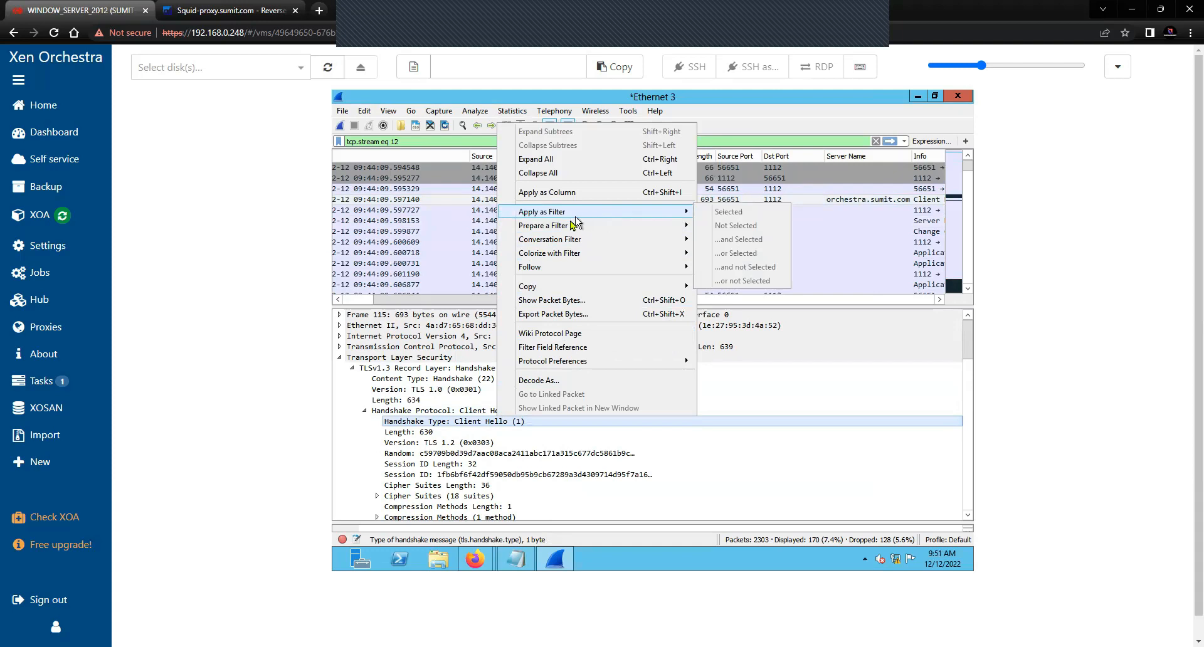
{"action": "left_click", "coordinate": [456, 426]}
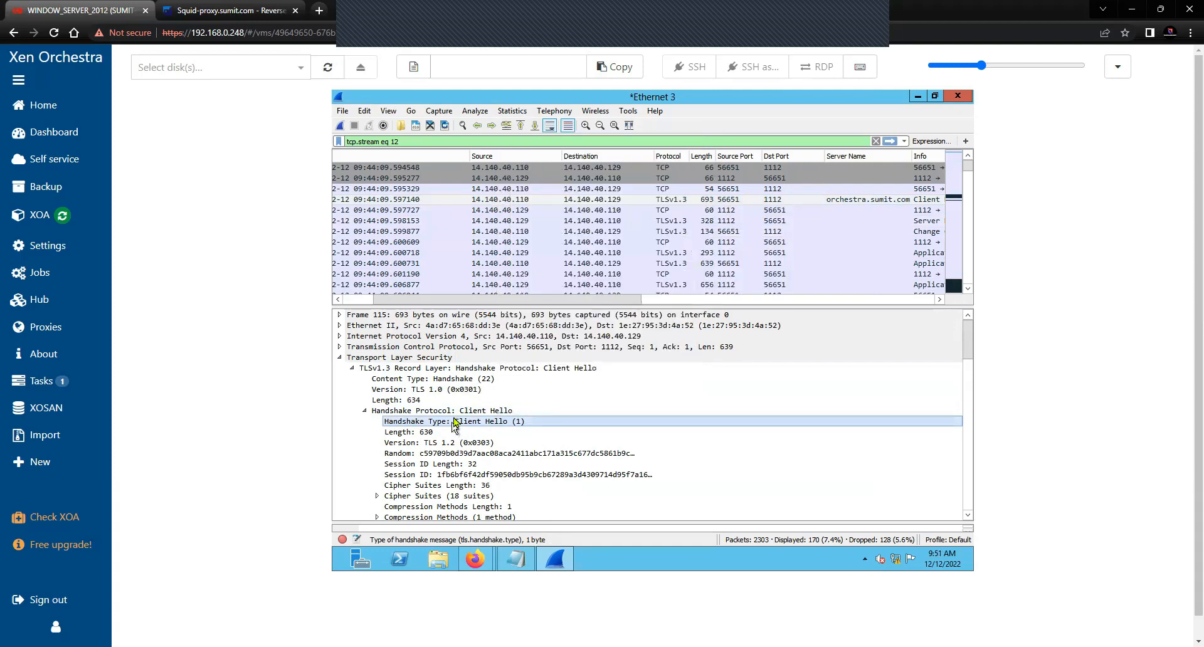
{"action": "left_click", "coordinate": [461, 411]}
{"action": "left_click", "coordinate": [420, 143]}
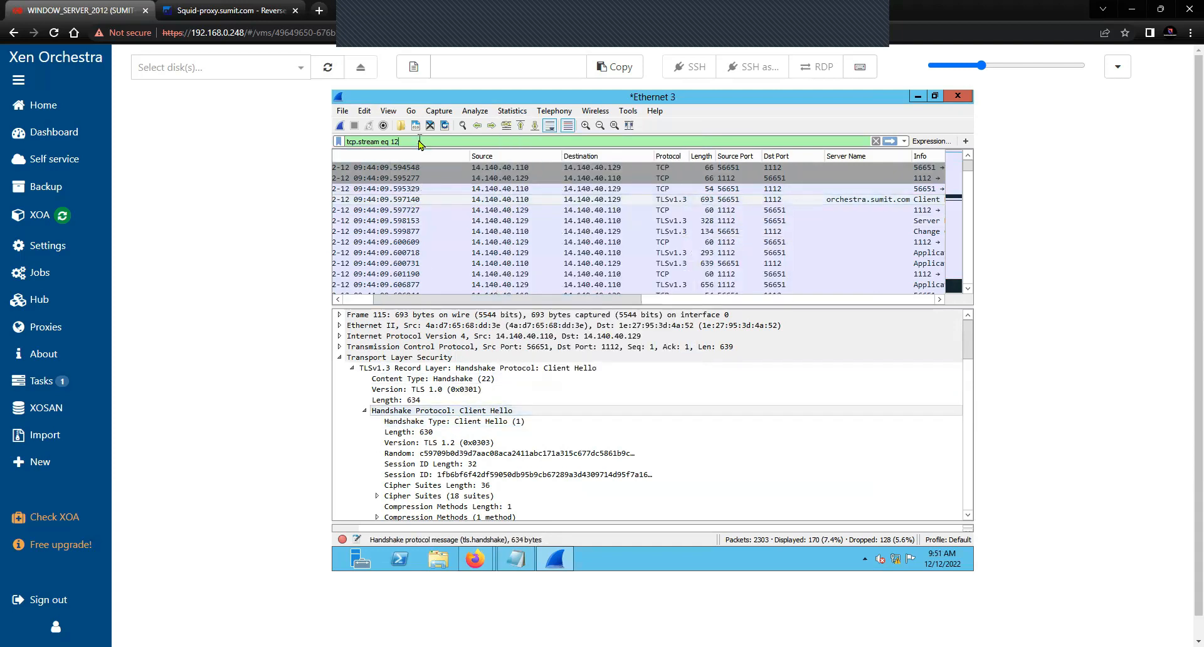
{"action": "left_click_drag", "start_coordinate": [420, 140], "coordinate": [355, 141]}
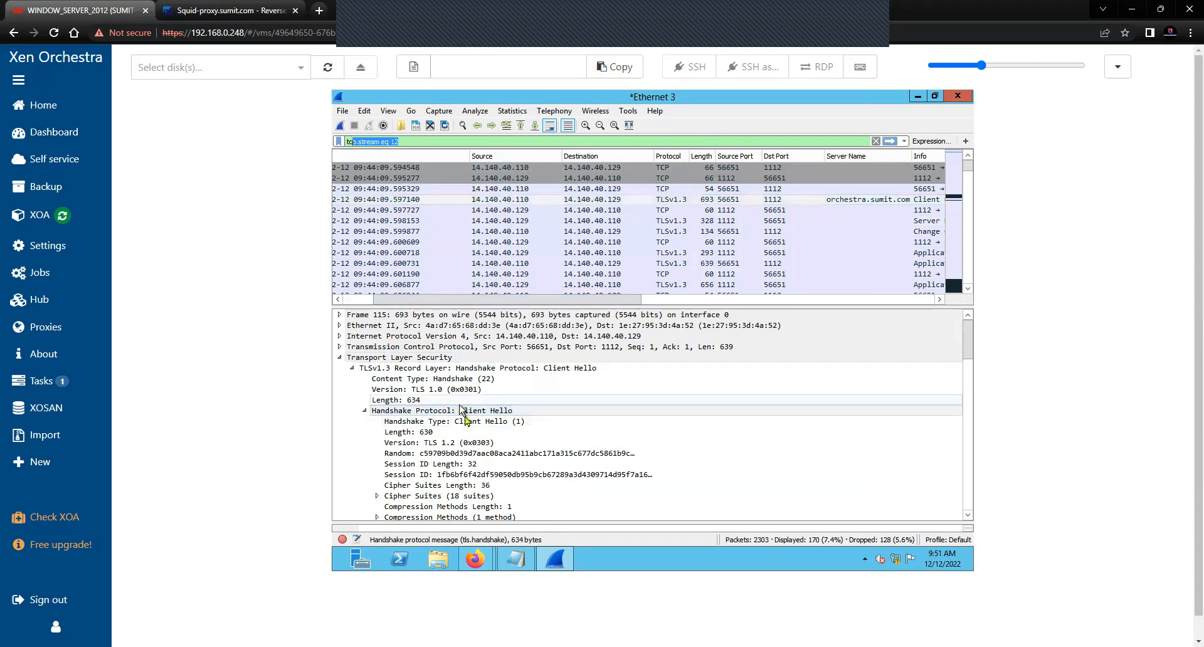
{"action": "left_click", "coordinate": [473, 422]}
{"action": "right_click", "coordinate": [473, 421]}
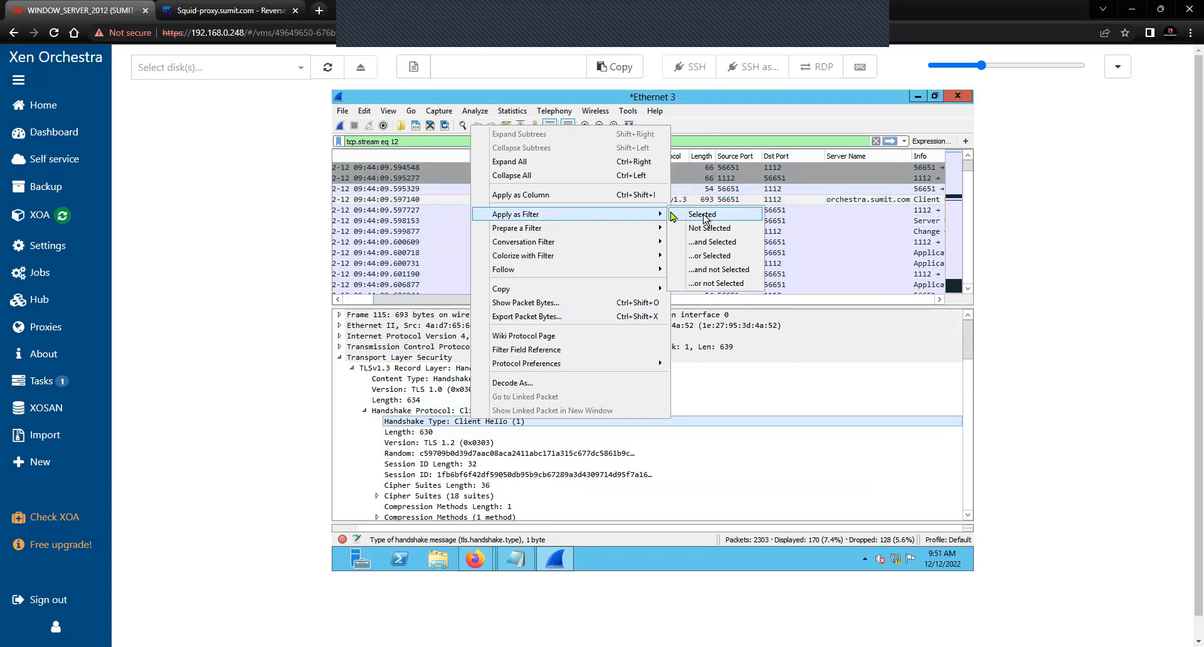
{"action": "left_click", "coordinate": [705, 216]}
{"action": "left_click_drag", "start_coordinate": [538, 299], "coordinate": [651, 299]}
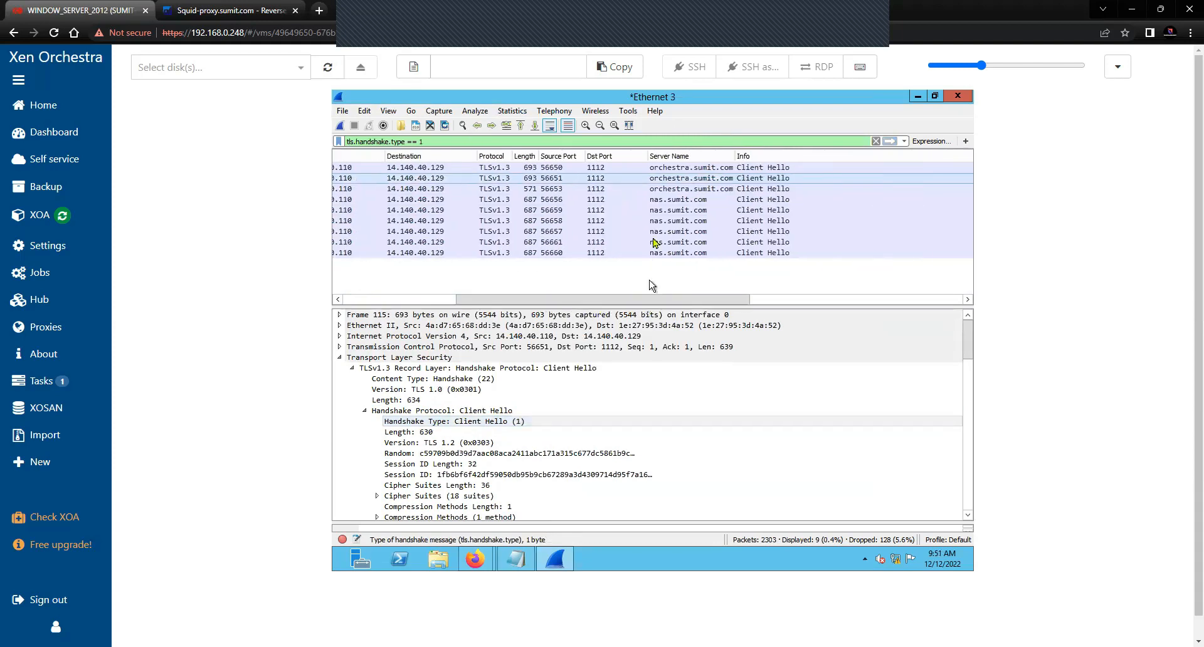
{"action": "left_click", "coordinate": [668, 201]}
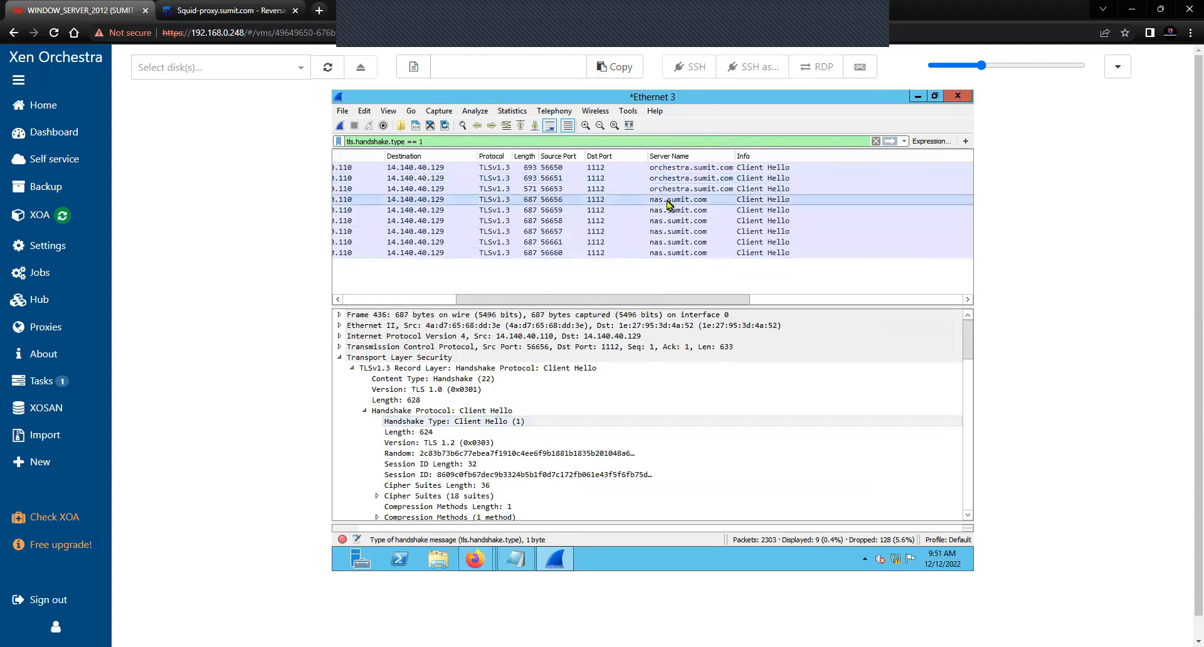
{"action": "left_click", "coordinate": [653, 254]}
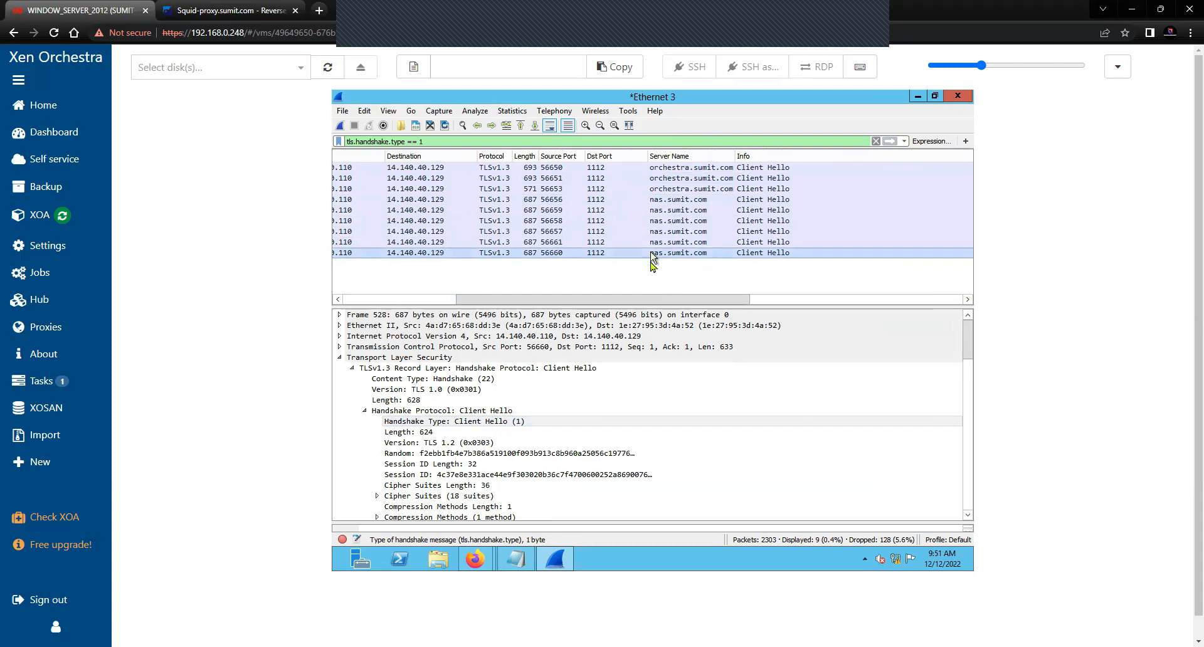
{"action": "left_click_drag", "start_coordinate": [634, 299], "coordinate": [521, 300]}
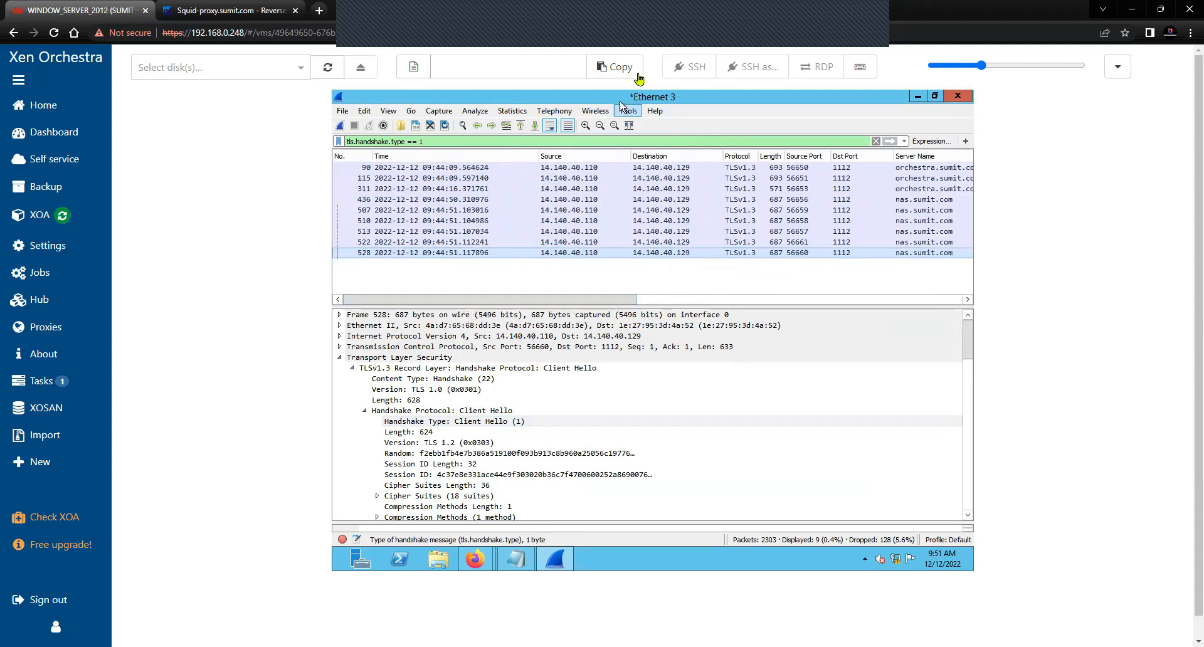
{"action": "left_click", "coordinate": [637, 74]}
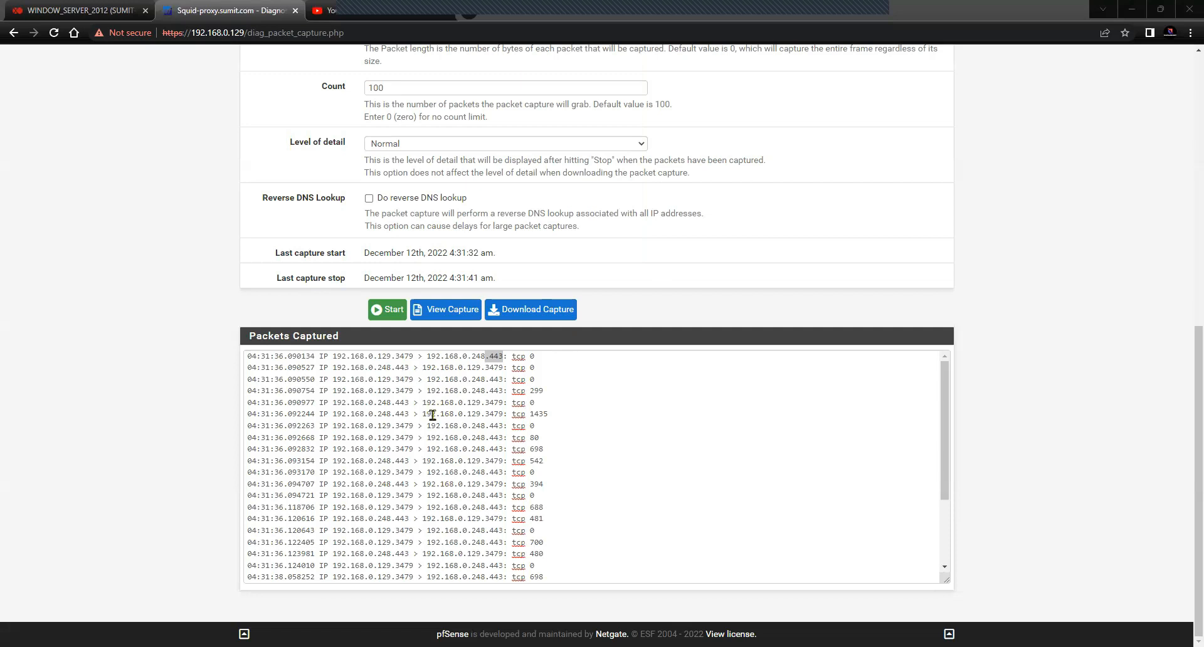
Highlight address 192.168.0.129 and port 443 in the captured lines, then switch to reverse_proxy.jpg
{"action": "scroll", "coordinate": [410, 255], "scroll_direction": "up", "scroll_amount": 3}
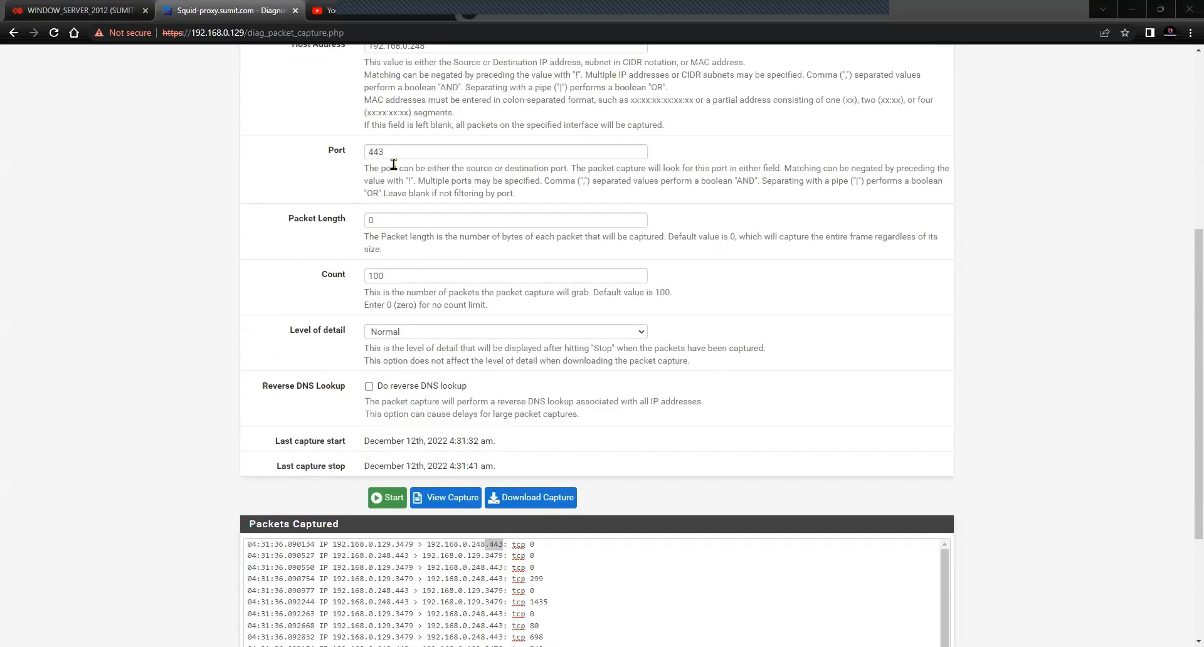
{"action": "scroll", "coordinate": [338, 377], "scroll_direction": "down", "scroll_amount": 2}
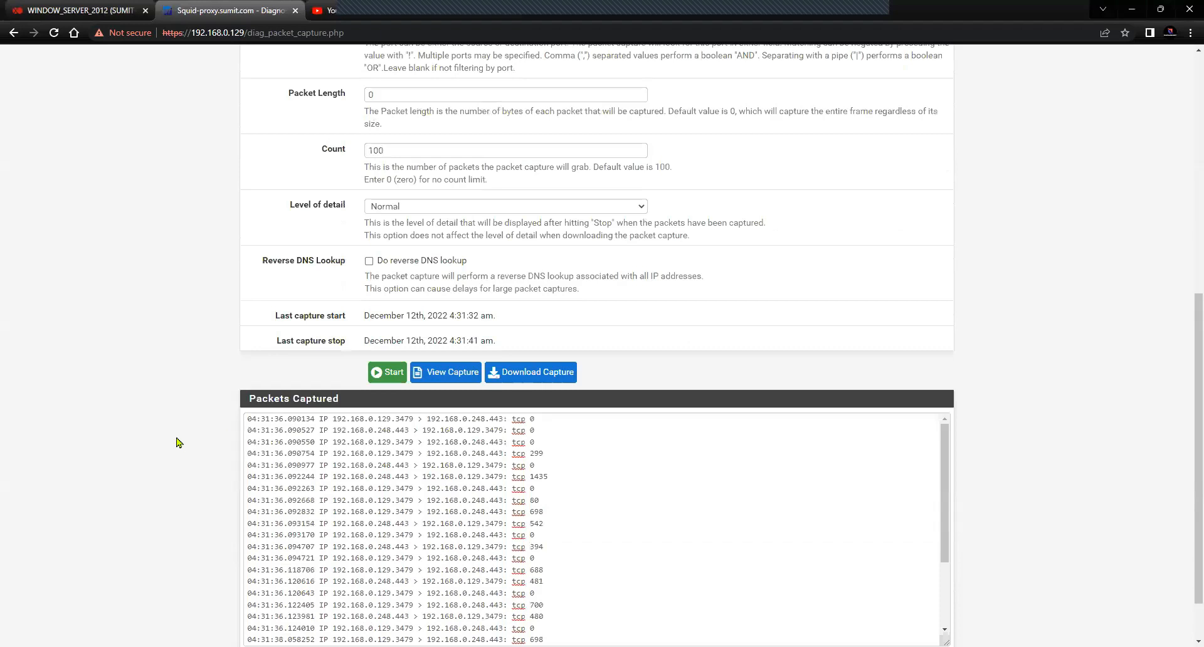
{"action": "scroll", "coordinate": [178, 443], "scroll_direction": "down", "scroll_amount": 1}
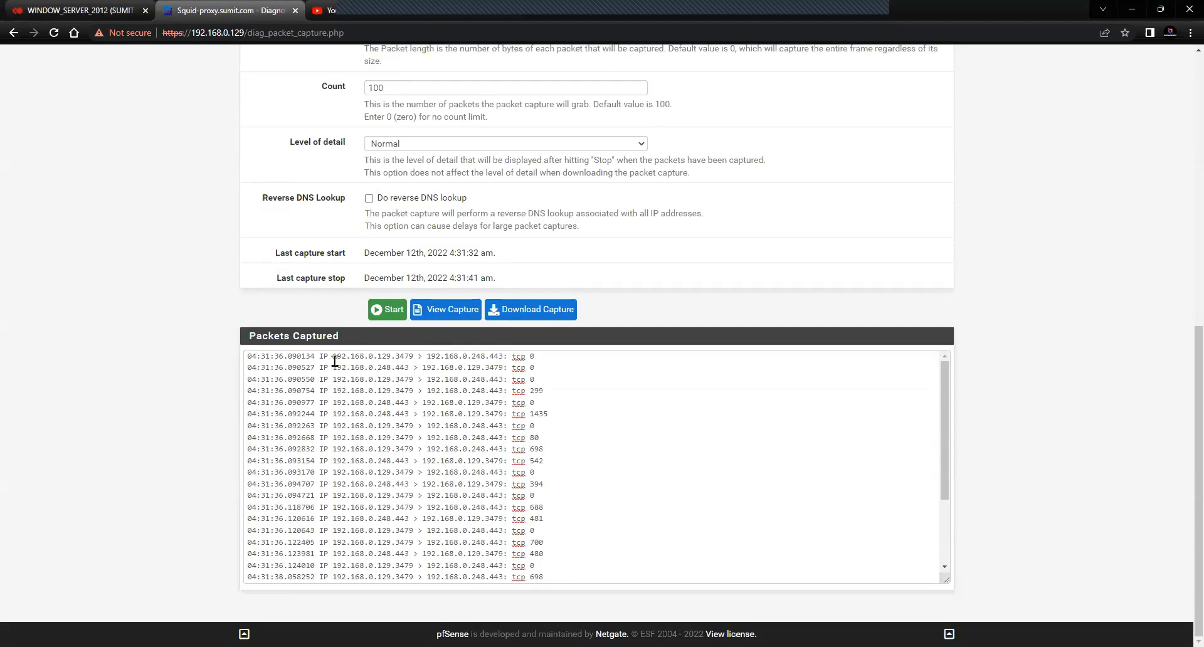
{"action": "left_click_drag", "start_coordinate": [333, 356], "coordinate": [411, 359]}
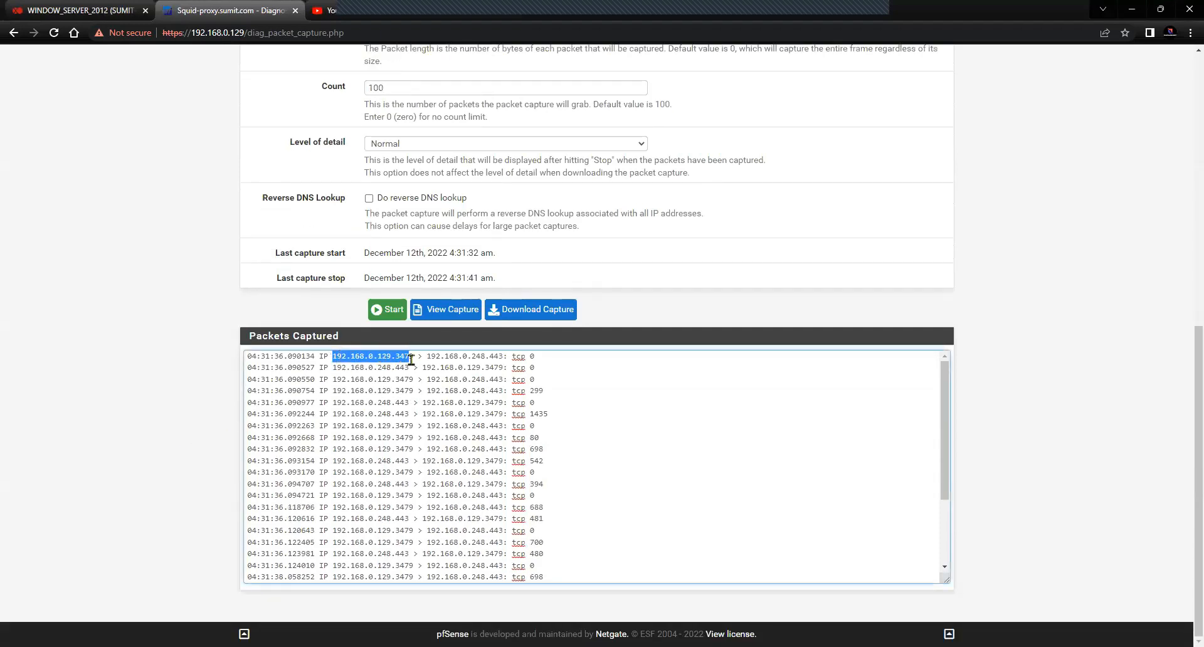
{"action": "left_click", "coordinate": [405, 356]}
{"action": "left_click_drag", "start_coordinate": [334, 356], "coordinate": [489, 357]}
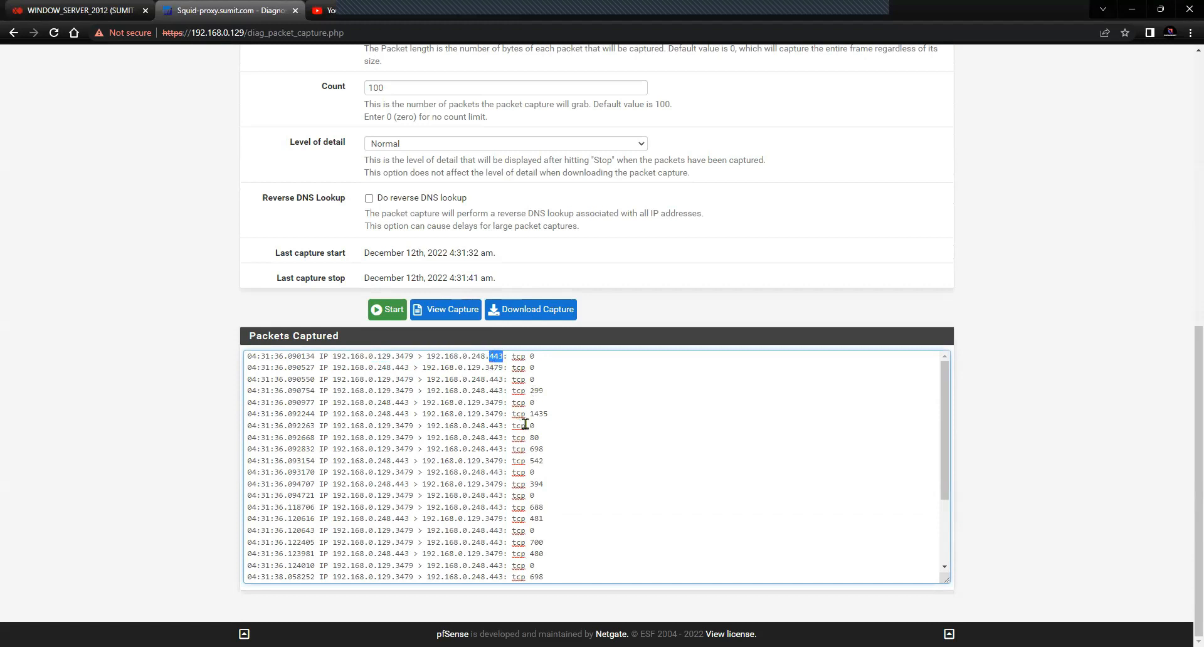
{"action": "left_click", "coordinate": [542, 437]}
{"action": "left_click_drag", "start_coordinate": [542, 438], "coordinate": [333, 439]}
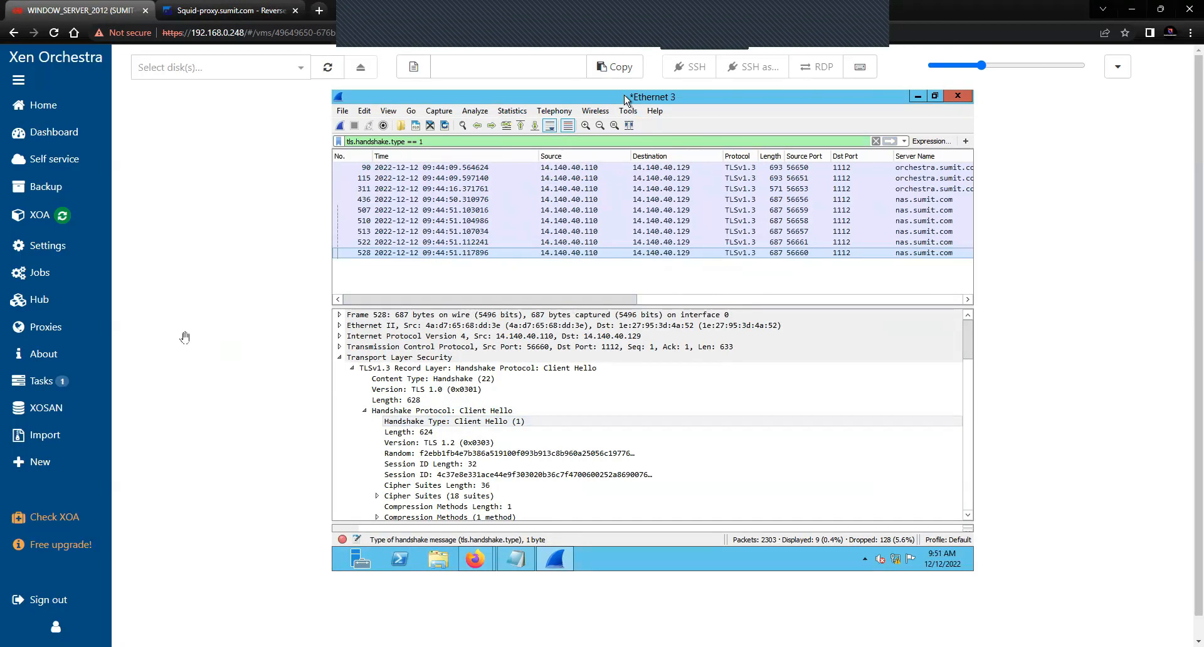
{"action": "key", "text": "alt+Tab"}
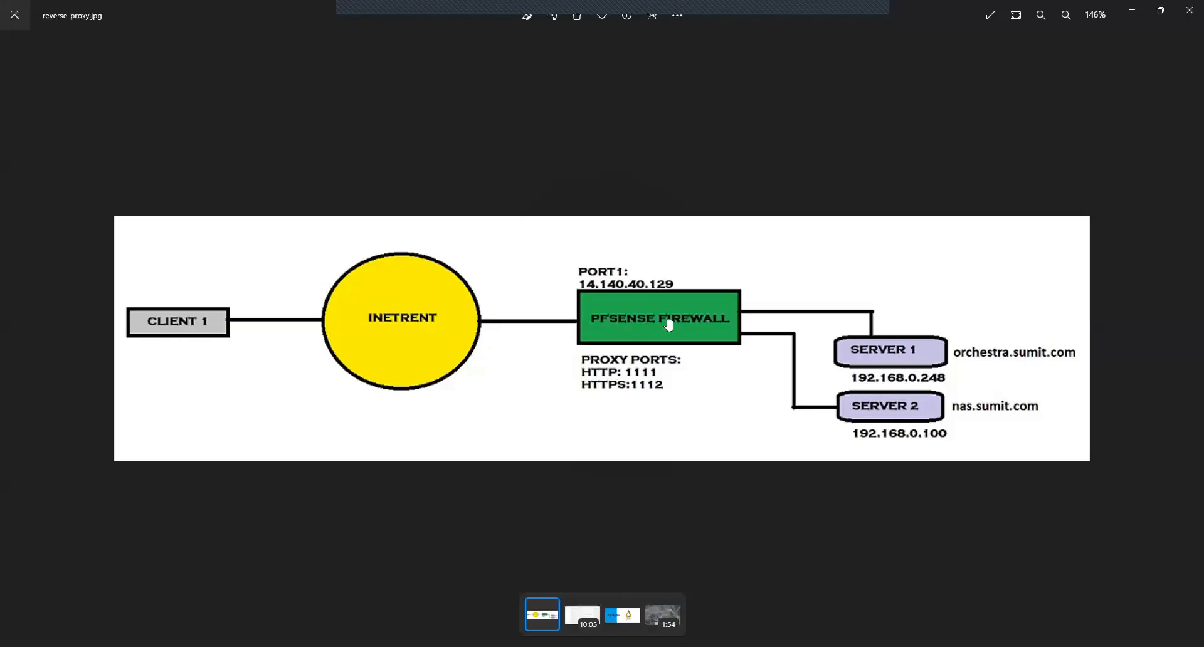